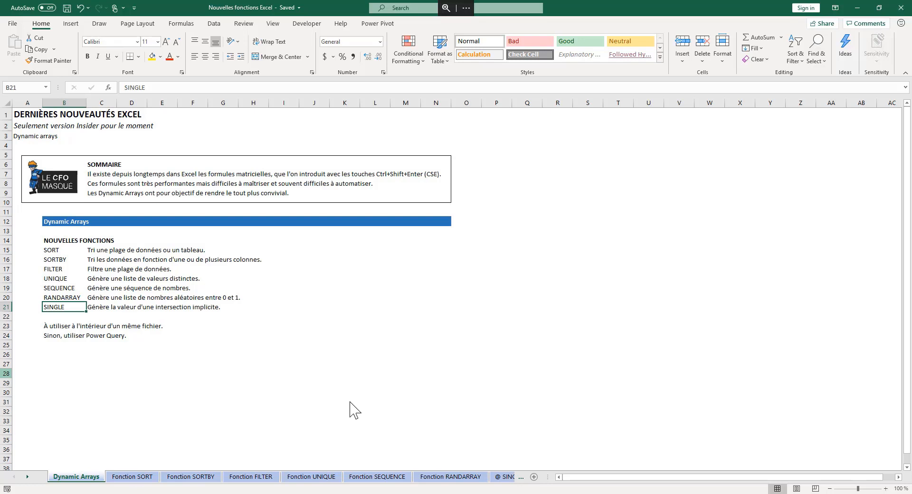
- Examine the version note in A2 and look through the workbook's sheet tabs up to the last sheet, Autres
click(37, 126)
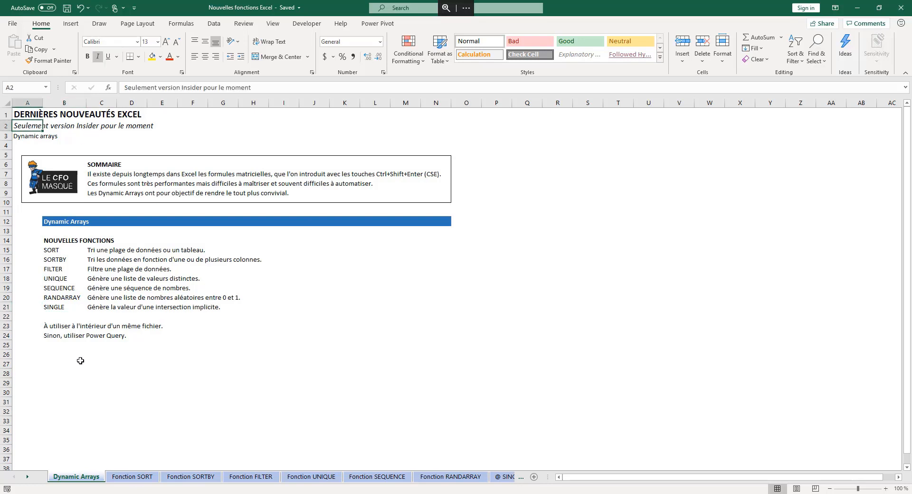
click(57, 355)
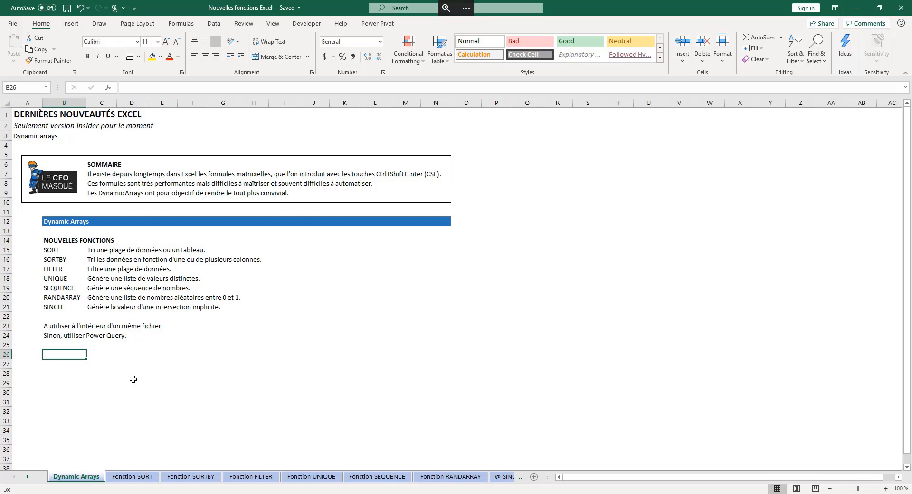
click(27, 478)
click(27, 478)
click(28, 478)
click(27, 478)
click(27, 478)
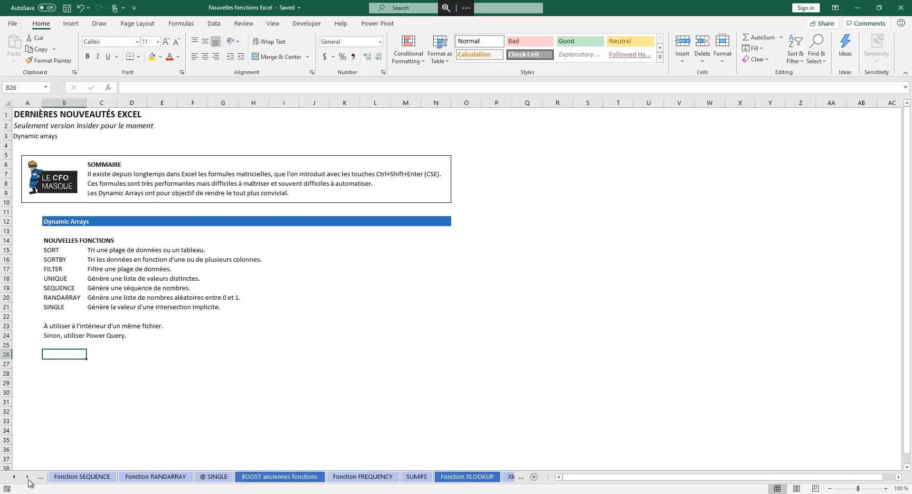
click(28, 478)
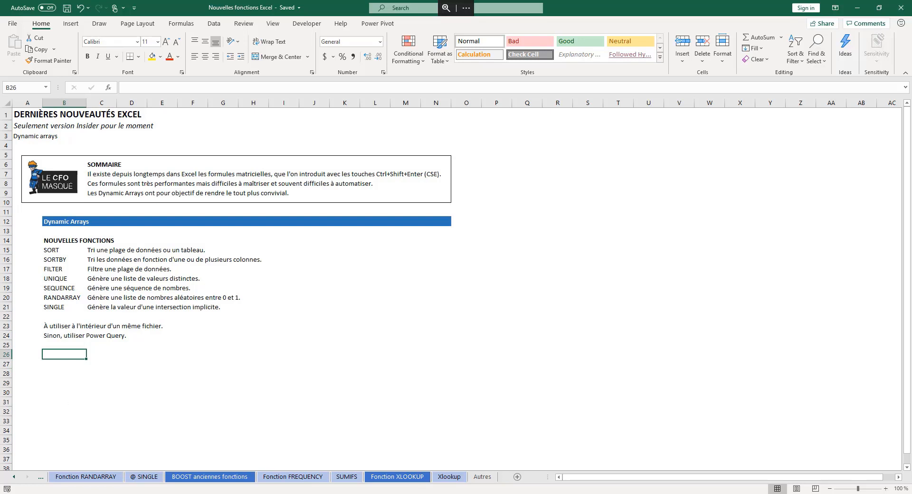
click(13, 478)
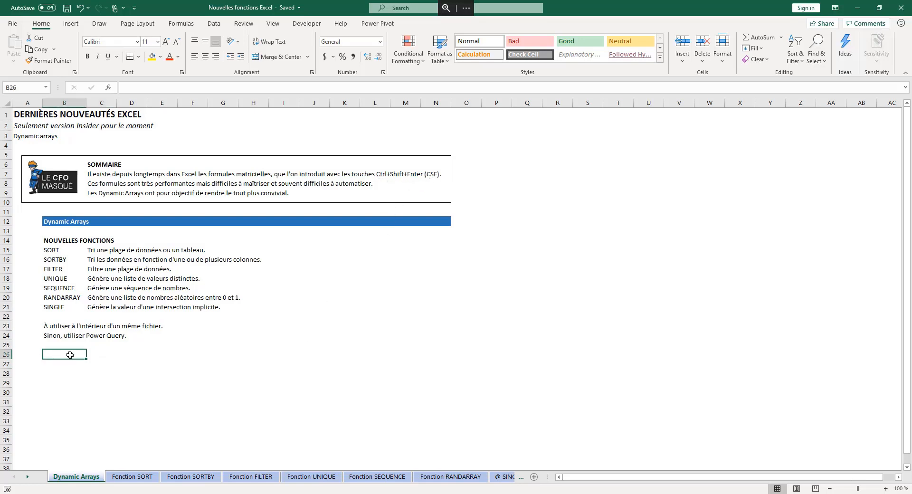
- Enter the values 1, 2 and 3 in cells B26, C26 and D26 of the Dynamic Arrays sheet
text(1)
key(Tab)
text(2)
key(Tab)
text(3)
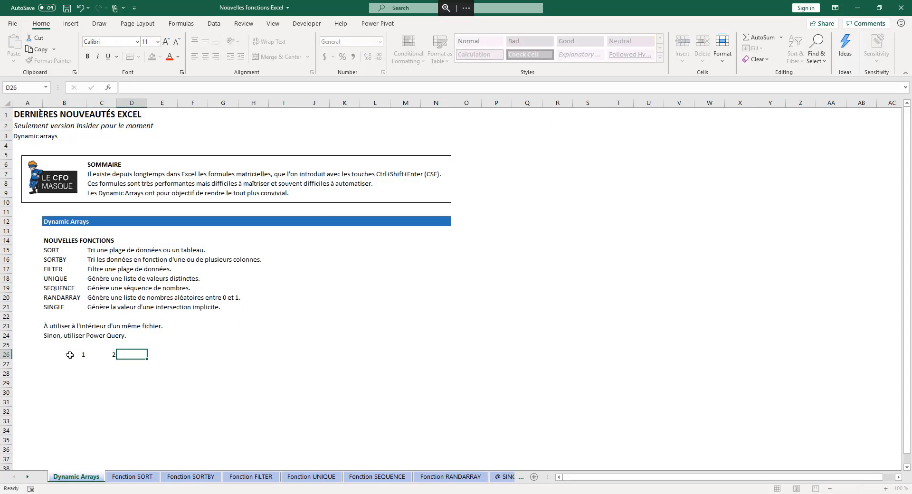
key(Tab)
- Enter =TRANSPOSE(B26:D26) in F26:F28 as a legacy multi-cell array formula
key(Tab)
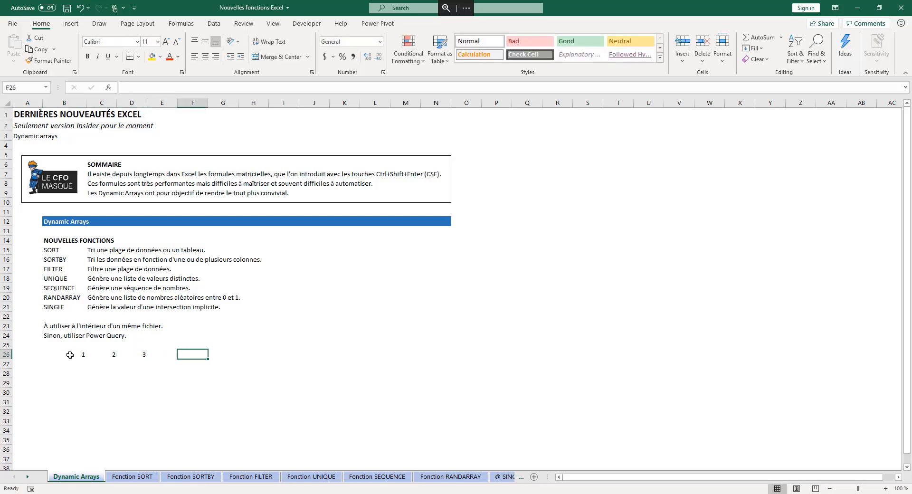
key(shift+Down)
key(shift+Down)
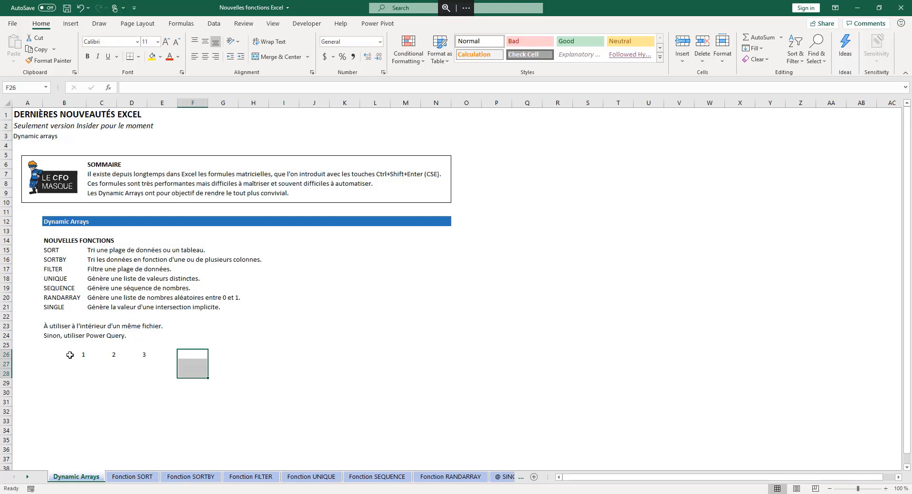
text(=TRANS)
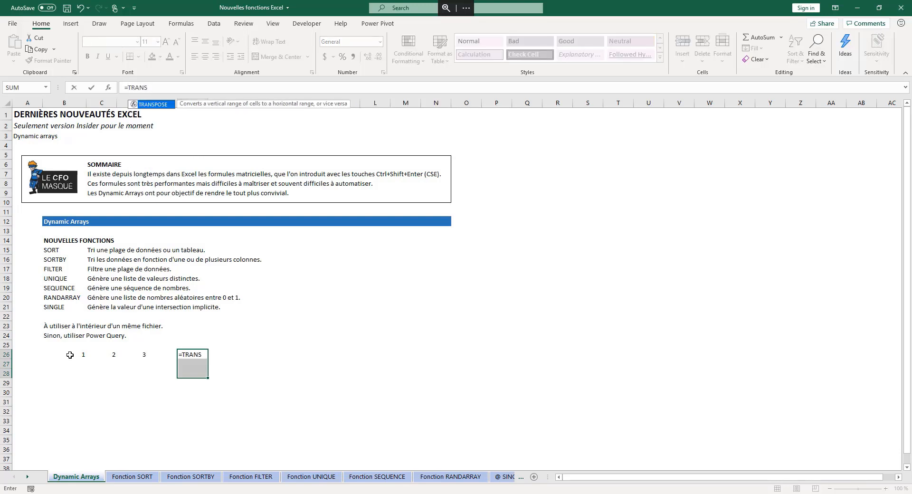
text(POSE()
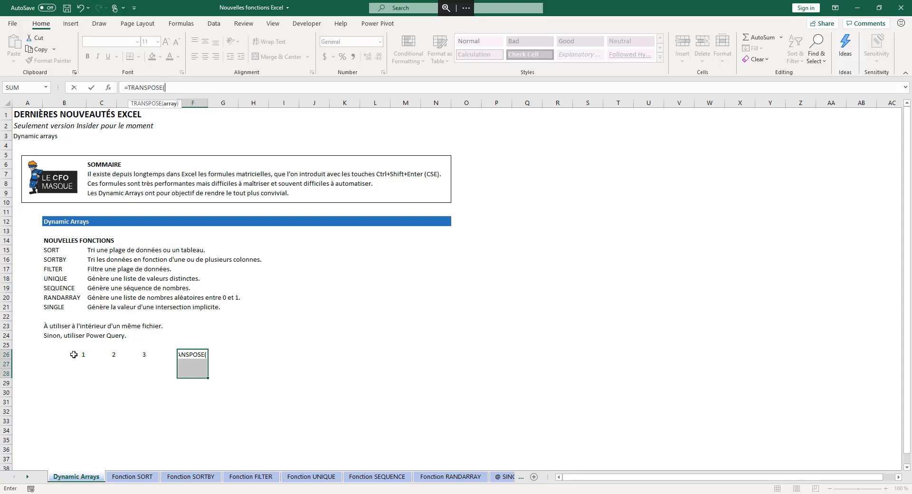
drag(81, 355, 140, 356)
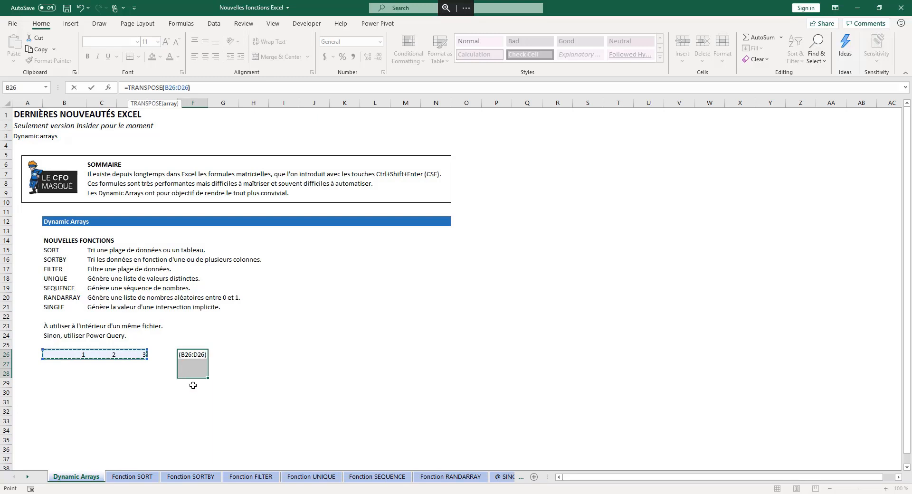
text())
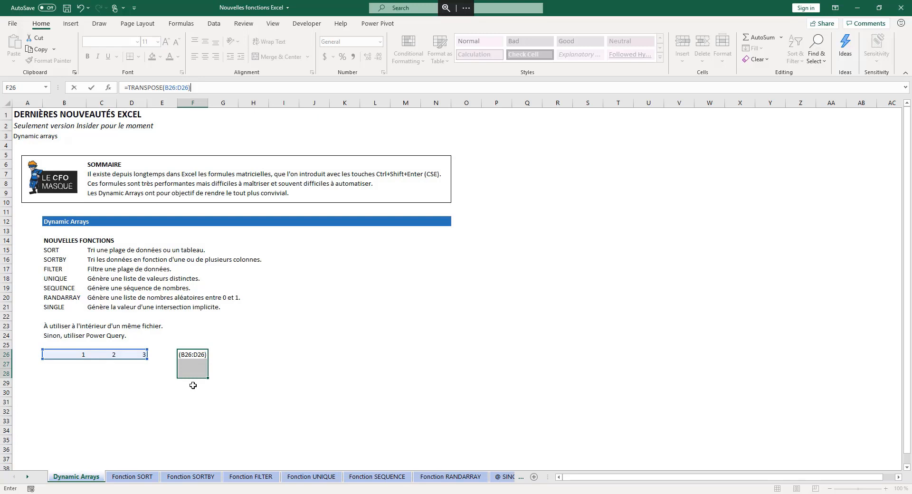
key(ctrl+shift+Return)
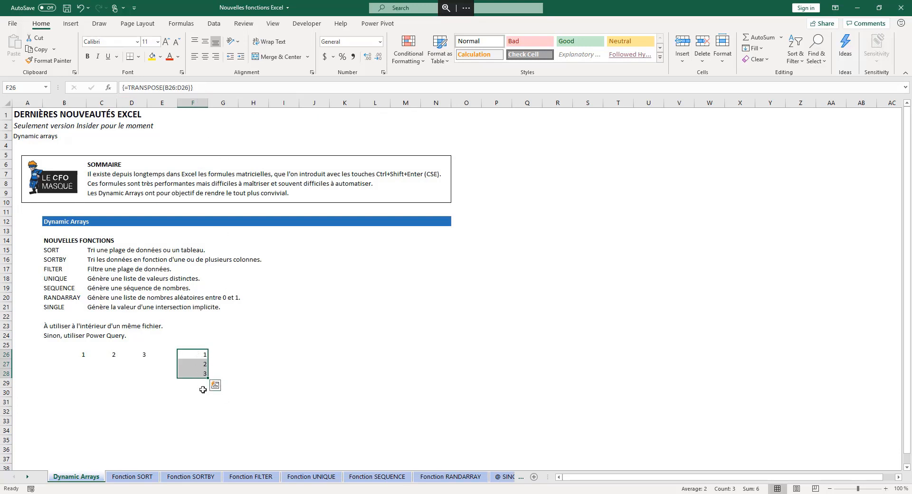
- Inspect the array formula in each of the transposed cells F26, F27 and F28
click(235, 361)
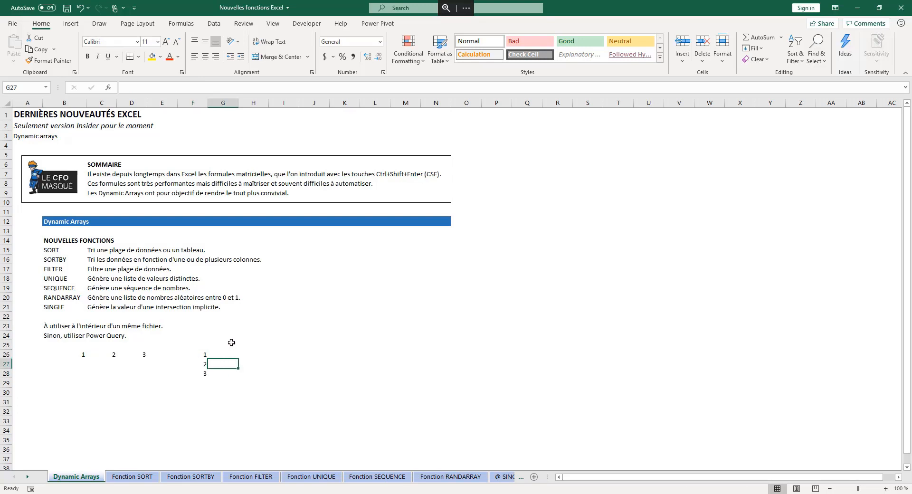
click(188, 356)
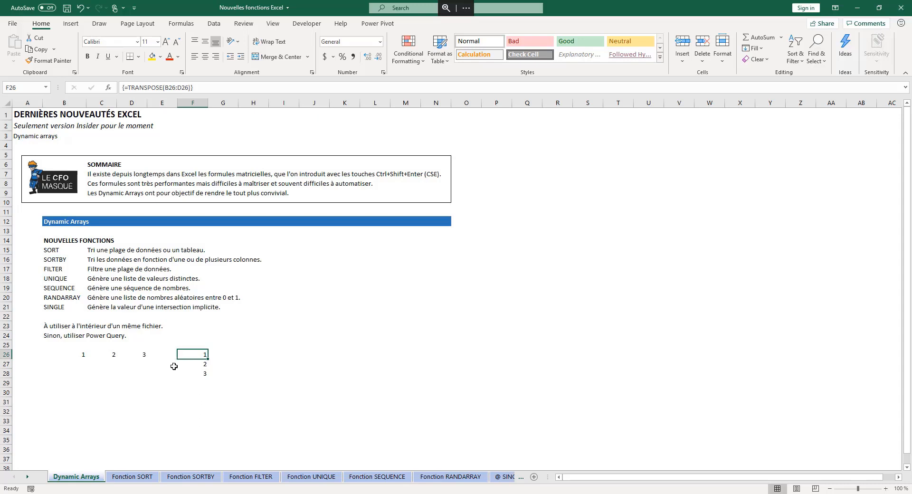
click(193, 365)
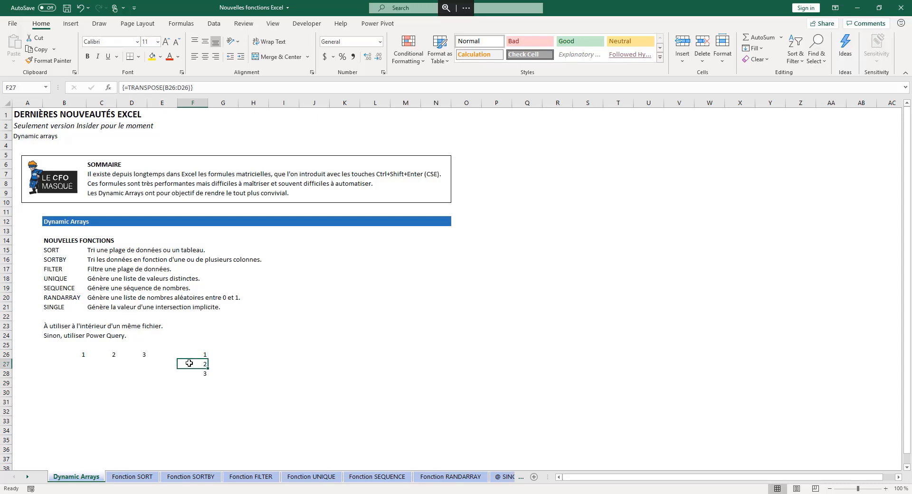
click(194, 375)
click(195, 365)
click(197, 348)
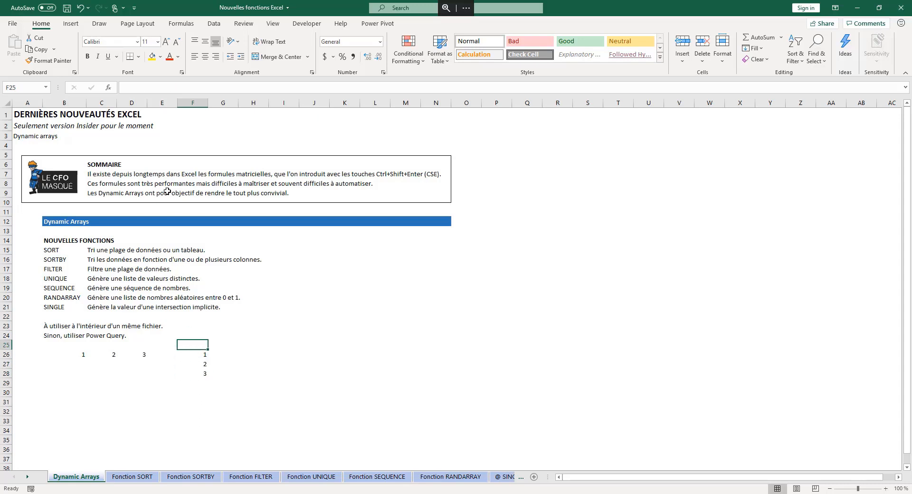
click(191, 357)
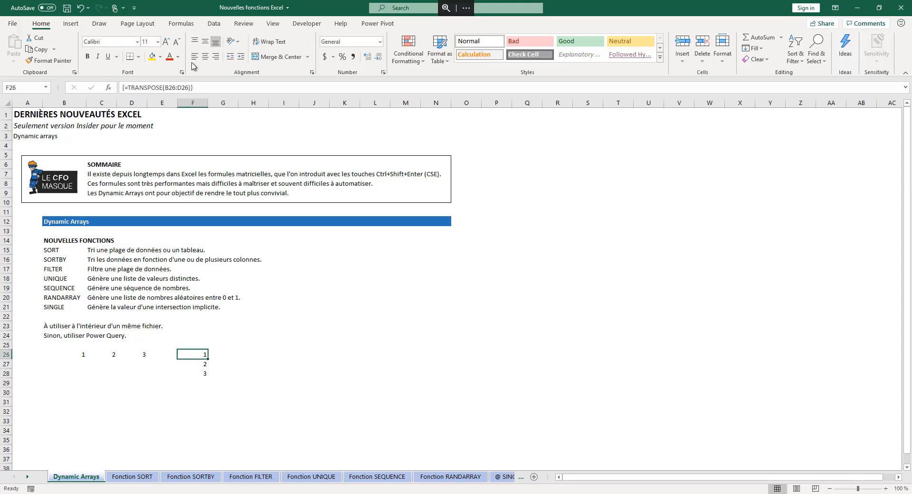
key(Down)
key(Down)
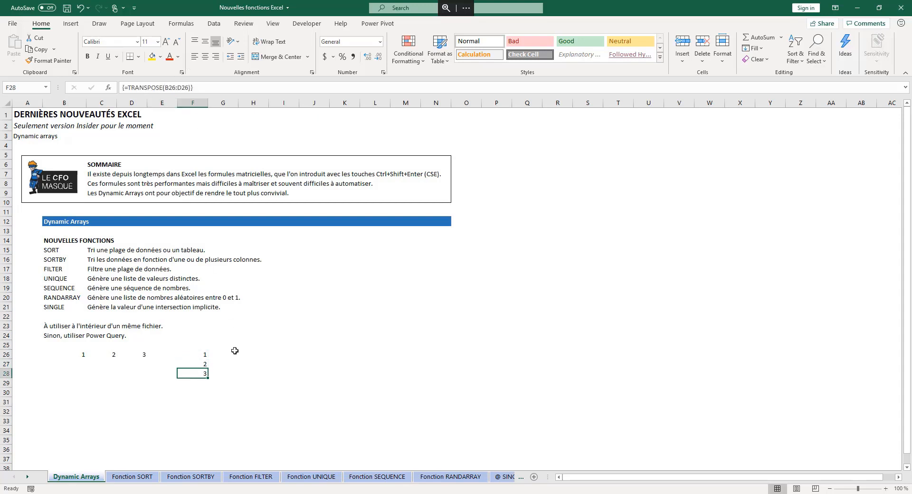
- Try to clear only the middle cell of the transposed array, F27
key(Up)
key(Up)
key(Down)
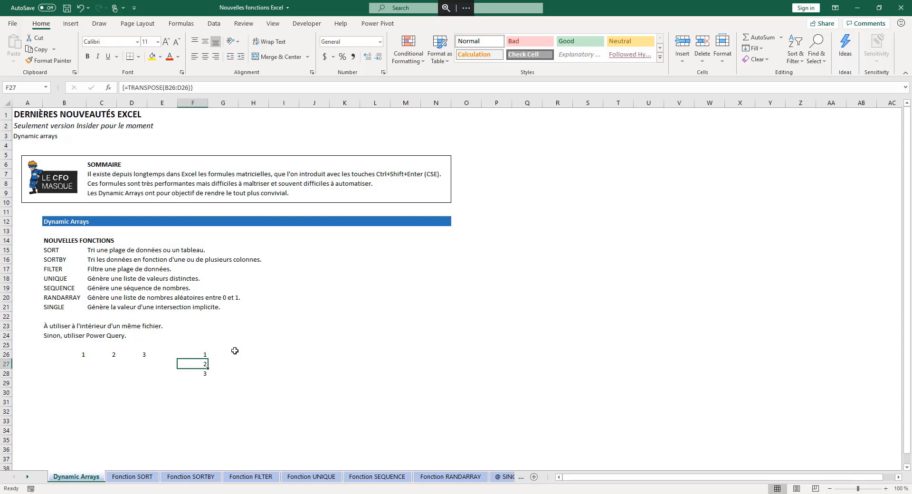
key(Delete)
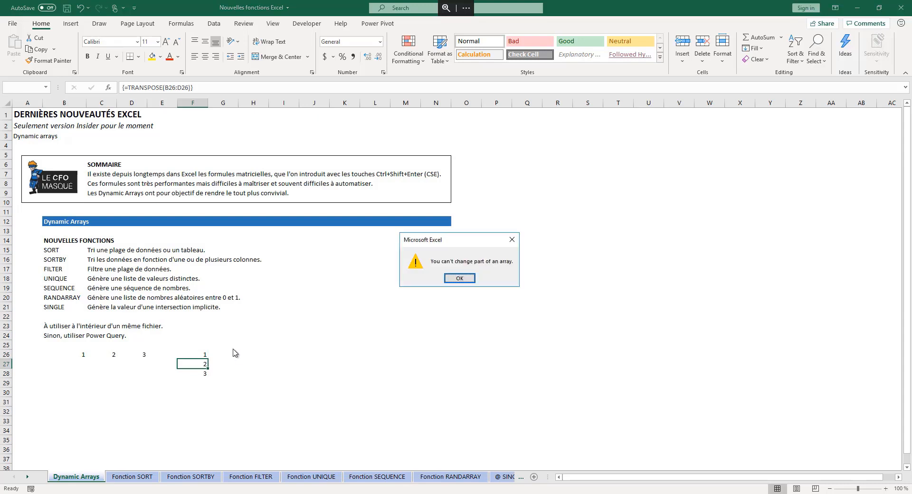
click(460, 278)
- Clear the whole transposed array in F26:F28 and the source numbers in B26:D26
drag(198, 354, 195, 375)
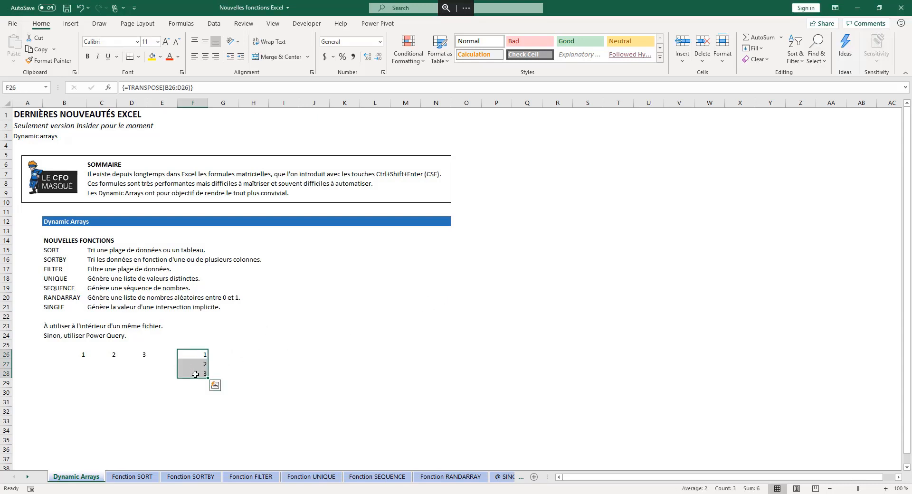
key(Delete)
drag(82, 357, 129, 360)
key(Delete)
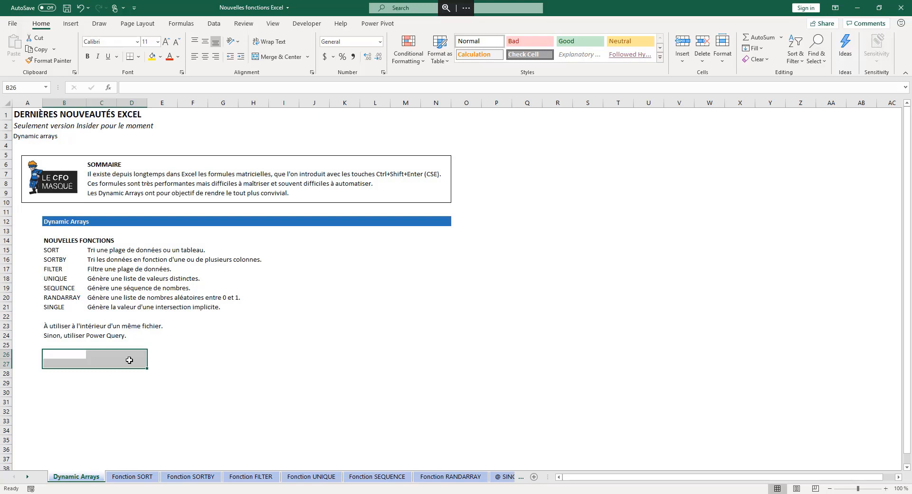
- Review the descriptions of the new functions from SORT to SINGLE and the two usage notes in B23 and B24
drag(49, 251, 64, 306)
click(63, 250)
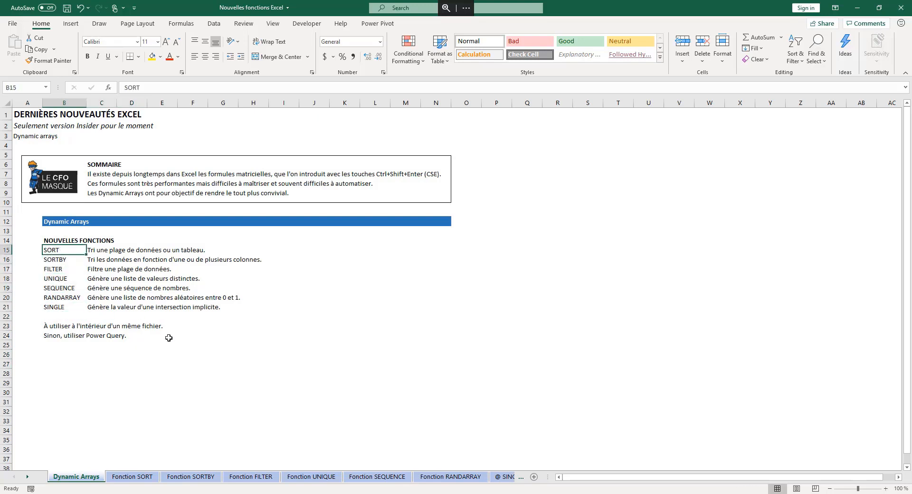
key(Right)
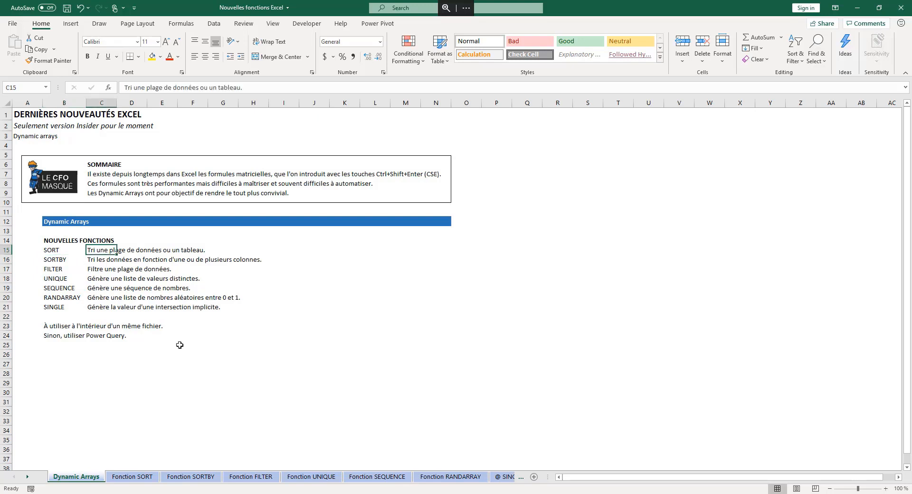
key(Down)
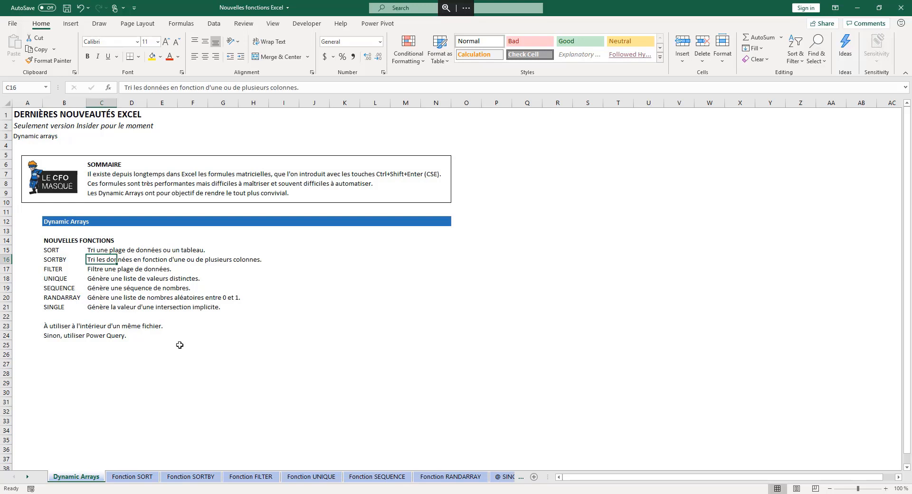
key(Down)
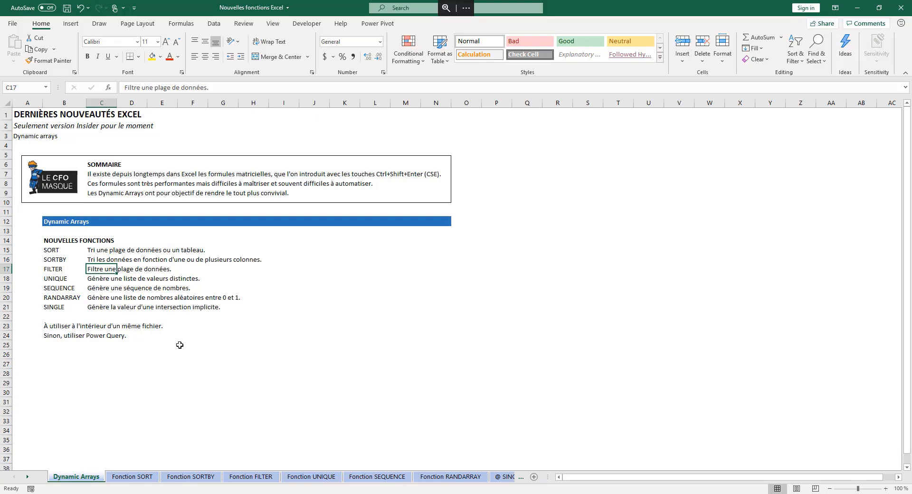
key(Down)
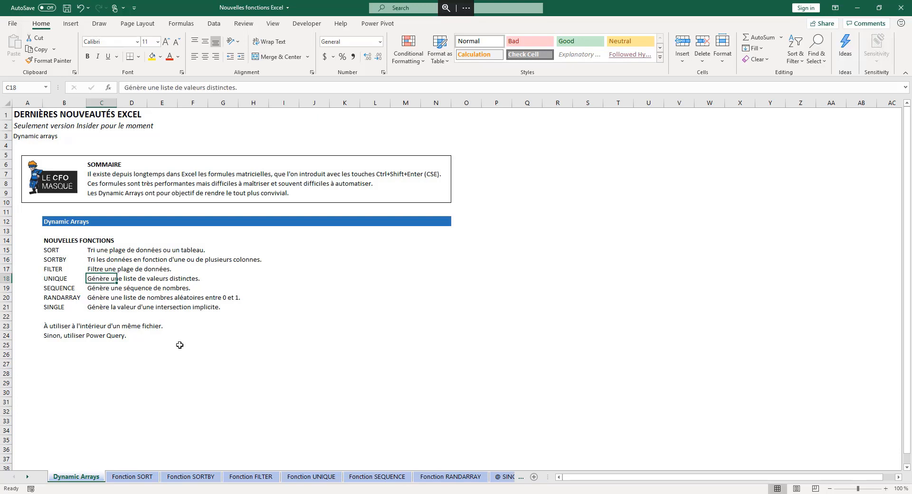
key(Down)
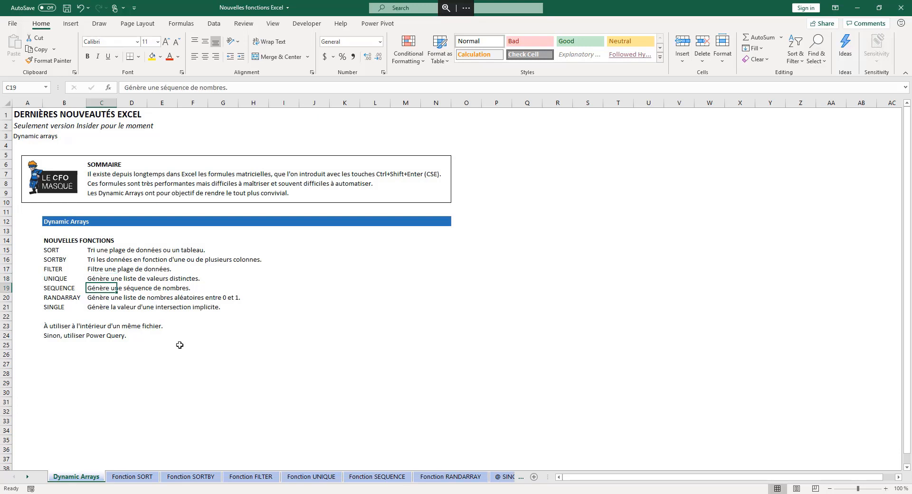
key(Down)
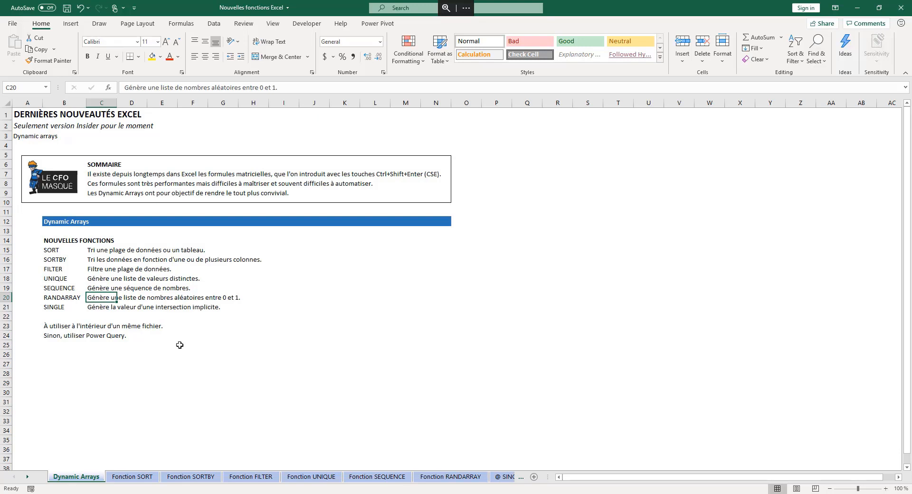
key(Down)
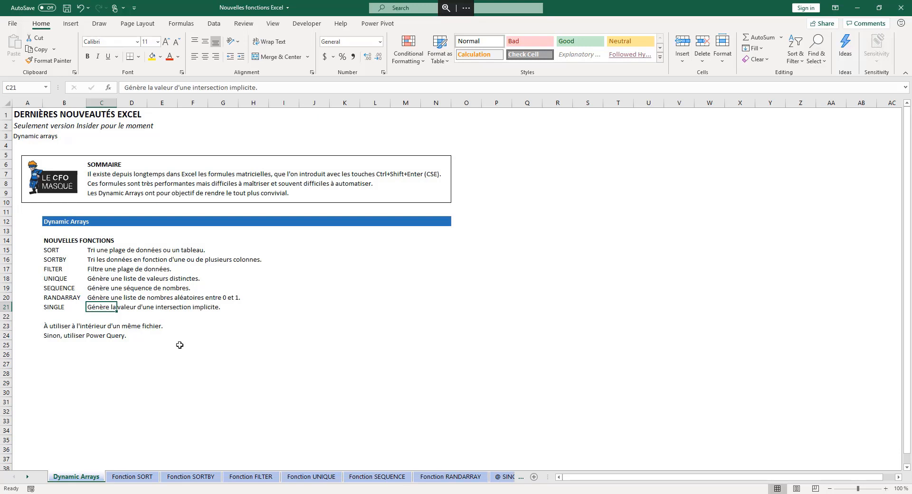
key(Down)
key(Down)
key(Left)
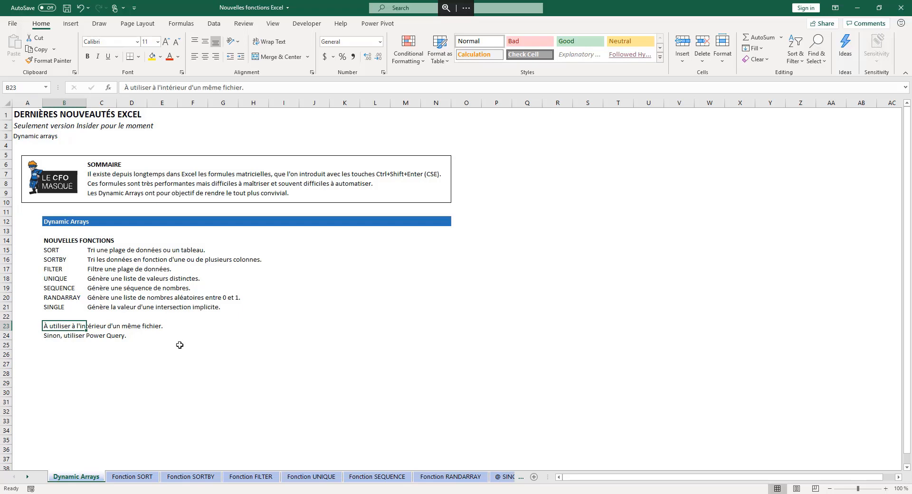
key(Down)
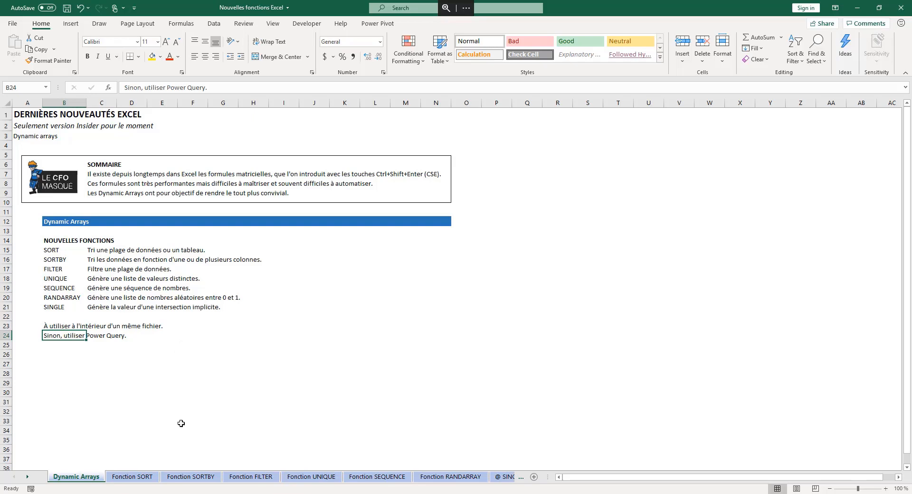
- Open the Fonction SORT sheet and examine the description of the array argument
click(135, 480)
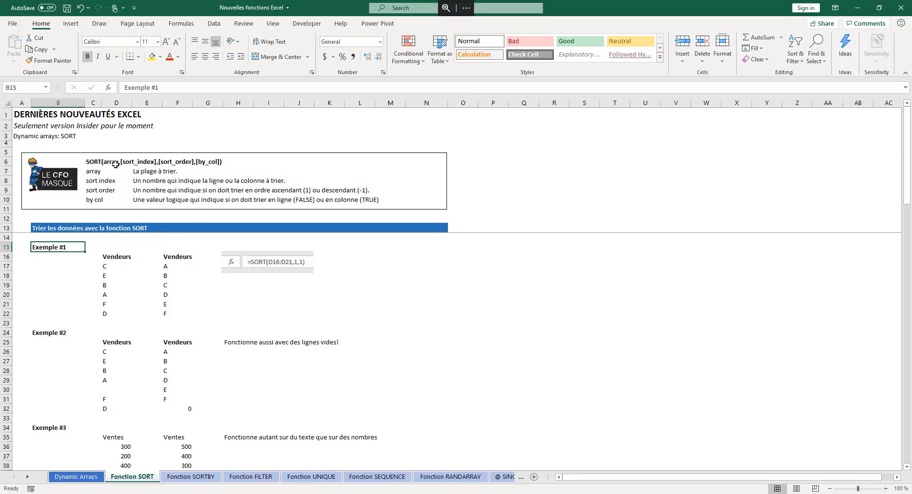
click(93, 173)
click(146, 171)
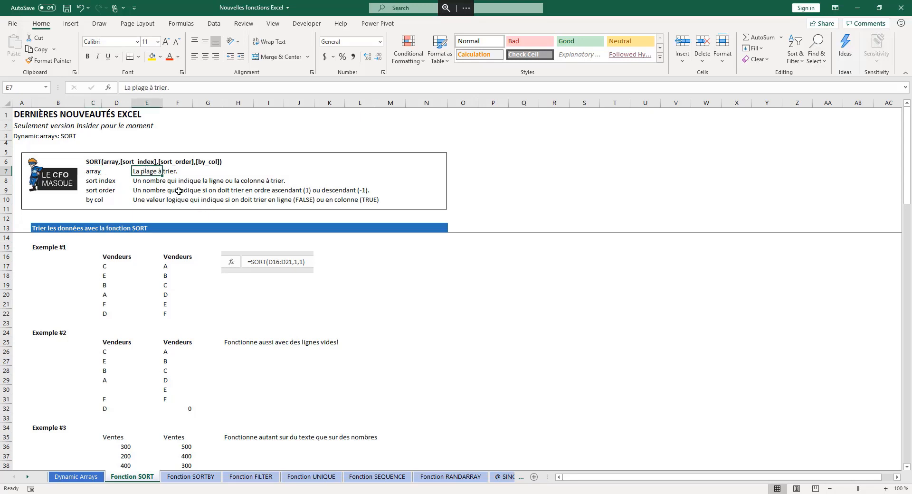
- Move the SORT formula picture of Exemple #1 clear of column H and enter the heading Vendeurs in H16
click(127, 173)
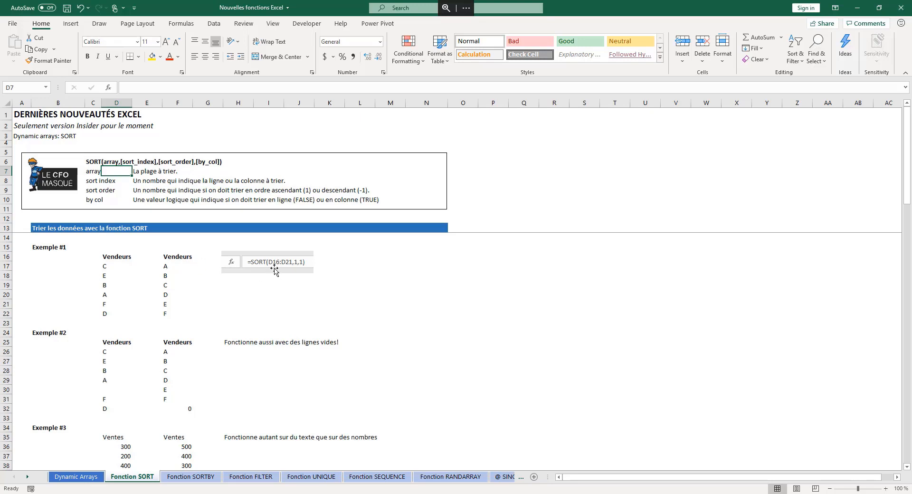
click(247, 261)
drag(248, 261, 292, 262)
click(237, 257)
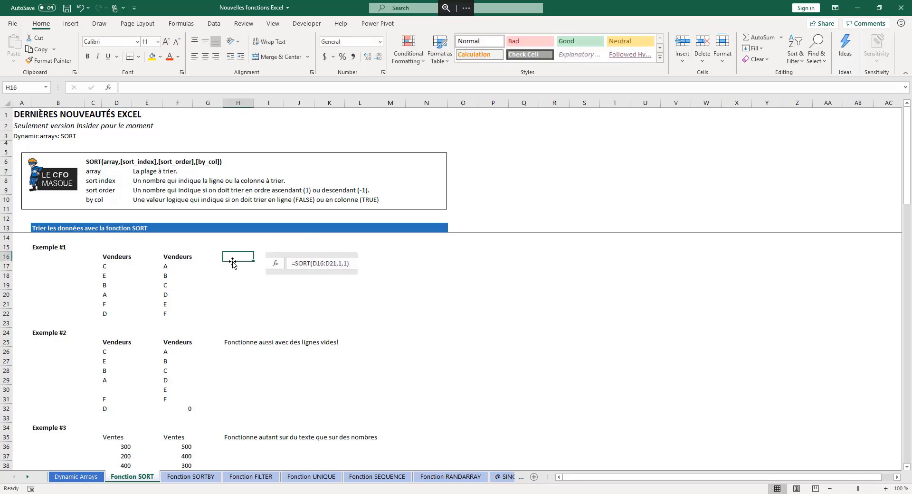
text(Vendeurs)
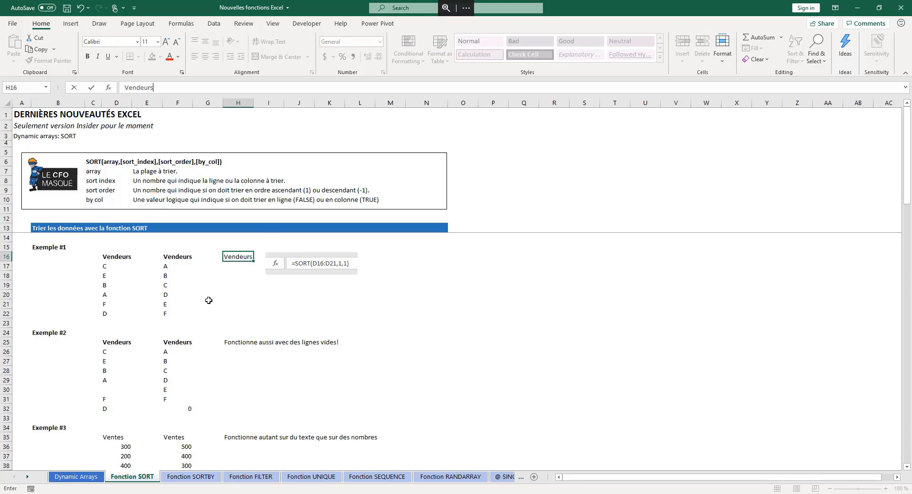
key(Return)
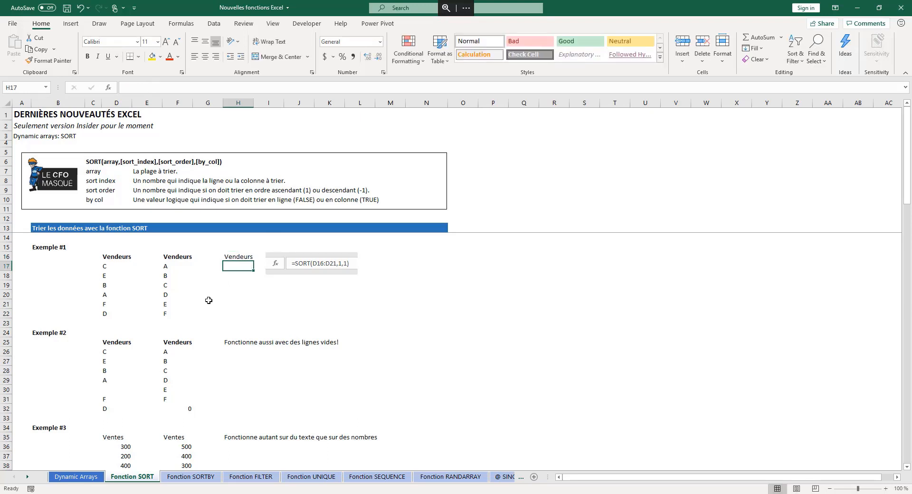
key(shift+Down)
key(shift+Down)
key(shift+Down)
key(shift+Down)
key(shift+Down)
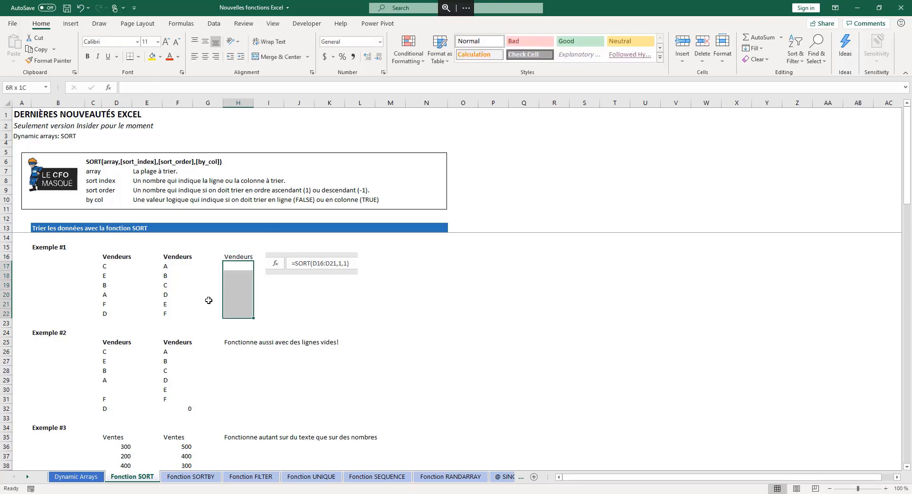
key(shift+Up)
key(shift+Up)
key(shift+Up)
key(shift+Up)
key(shift+Up)
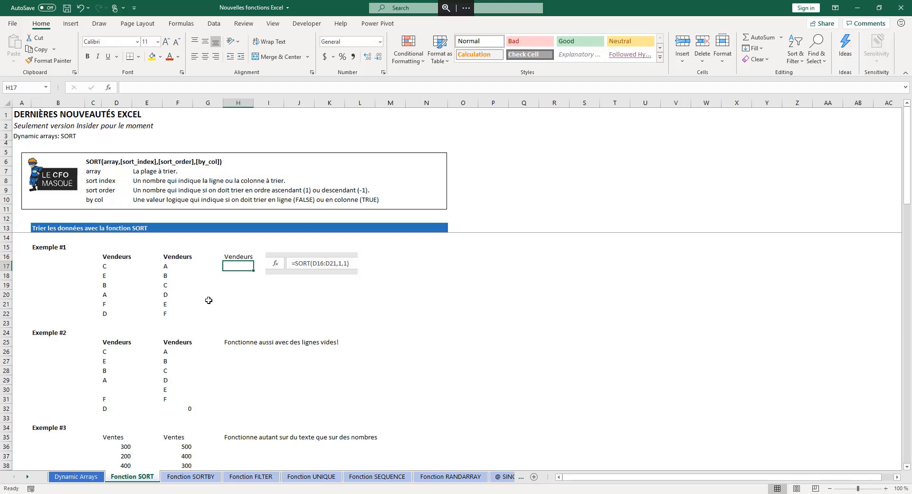
- Enter the formula =SORT(D17:D22,1,1) in H17 to sort the Exemple #1 vendors in ascending order
text(=sort)
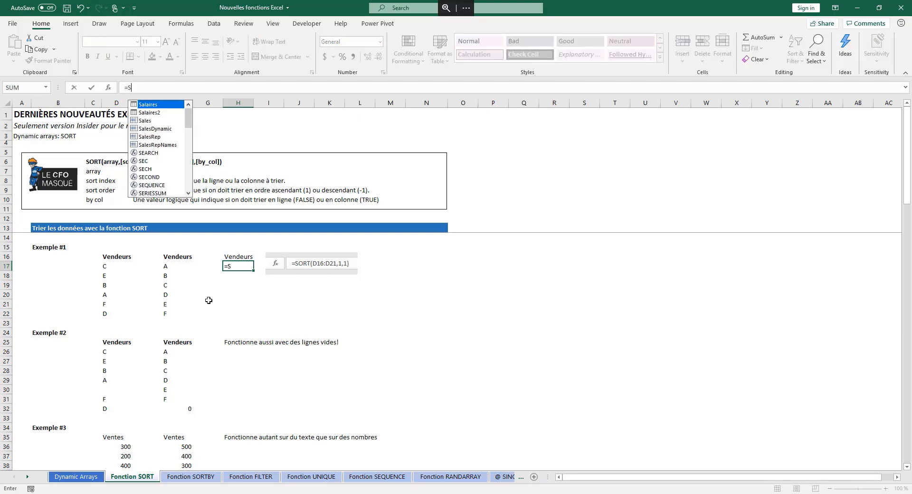
key(Tab)
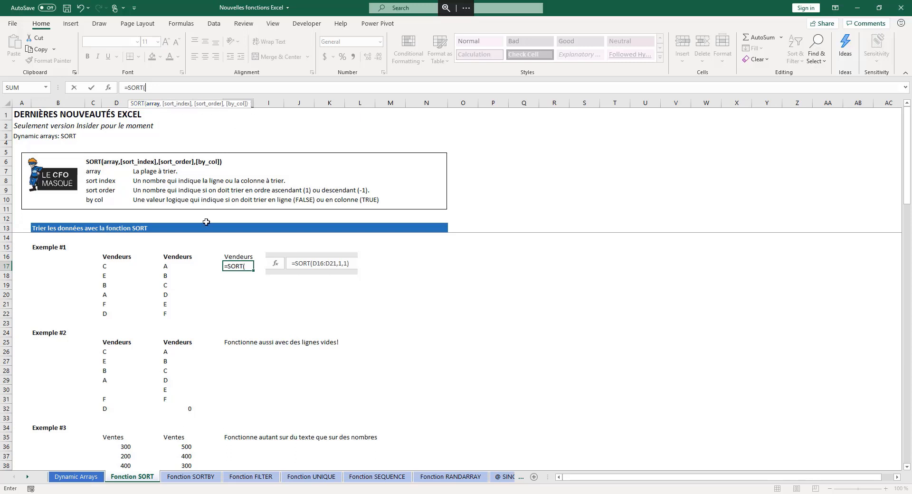
drag(110, 265, 118, 311)
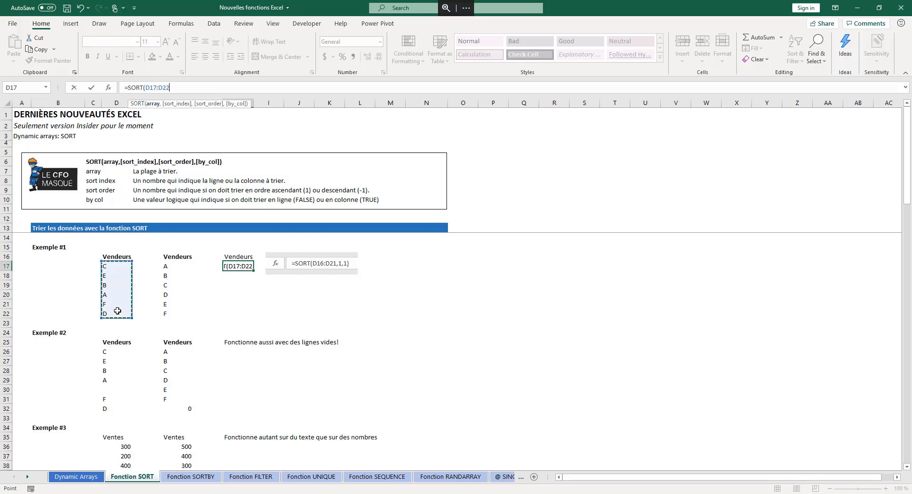
text(,1)
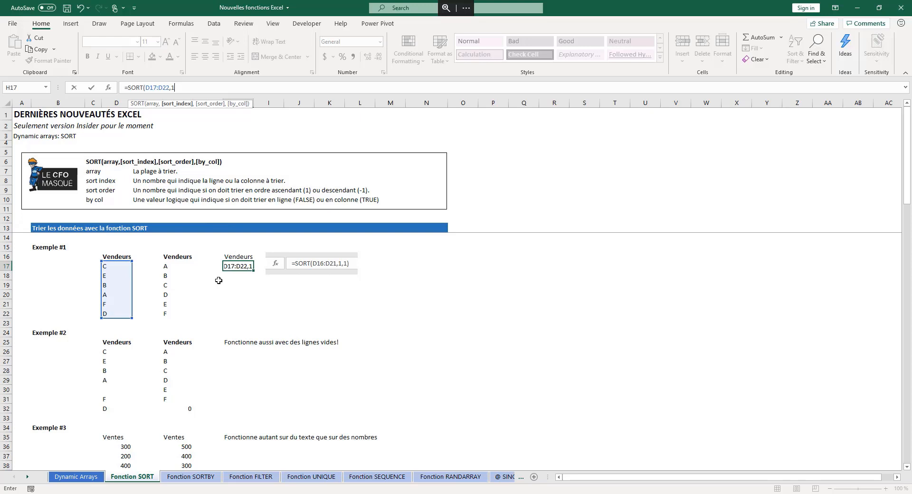
text(,1)
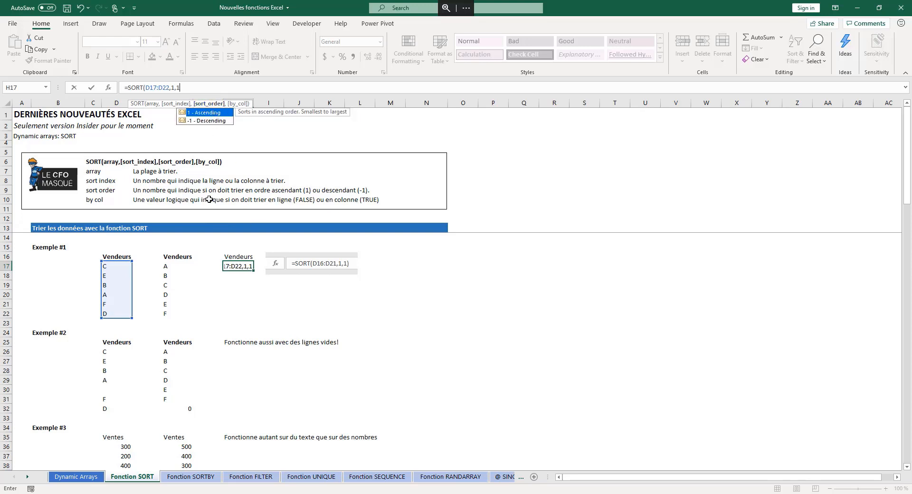
text())
key(Return)
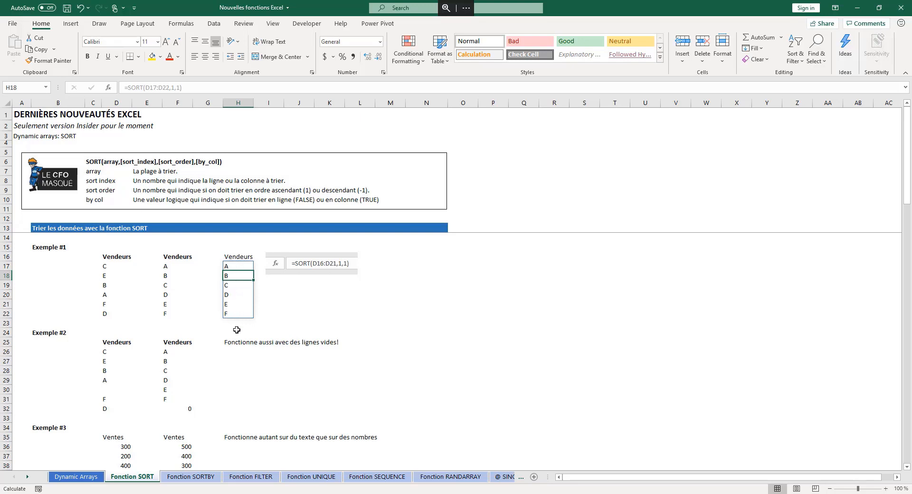
- Inspect the formula behind each cell of the spilled range H17:H22, comparing the first cell with the others
click(241, 267)
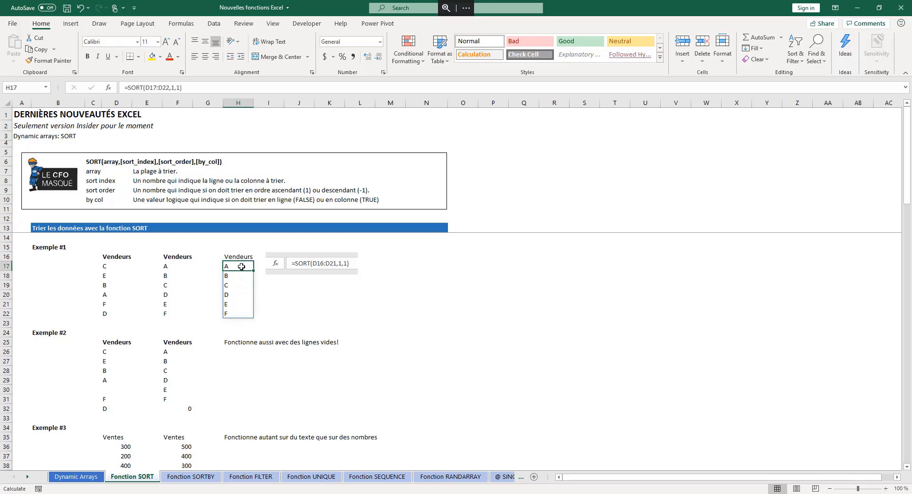
click(235, 276)
click(236, 269)
click(239, 278)
click(235, 284)
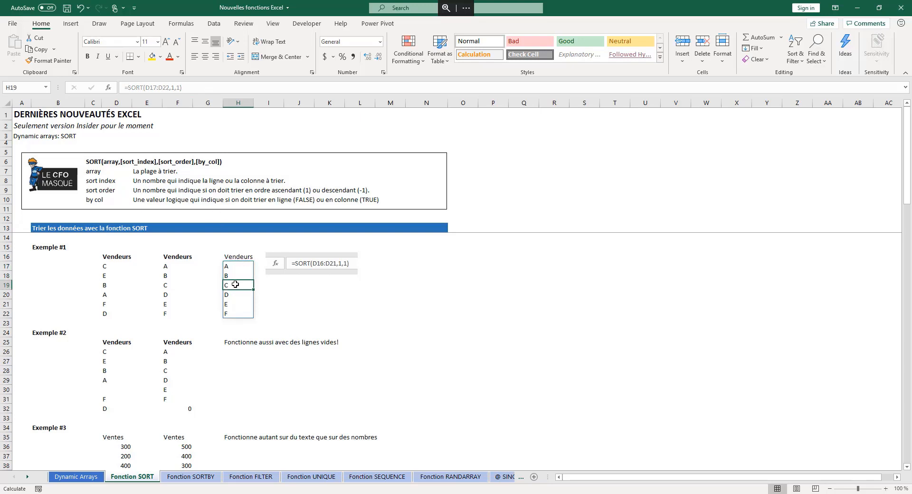
click(234, 298)
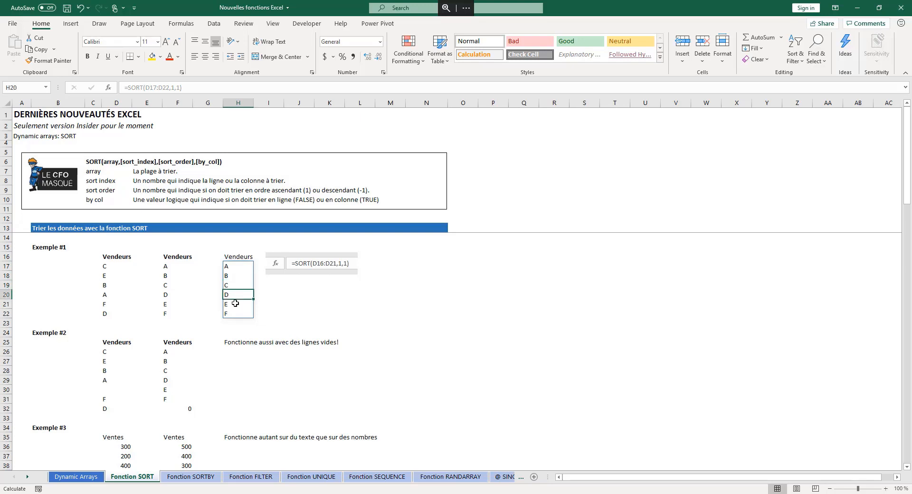
click(235, 303)
click(236, 314)
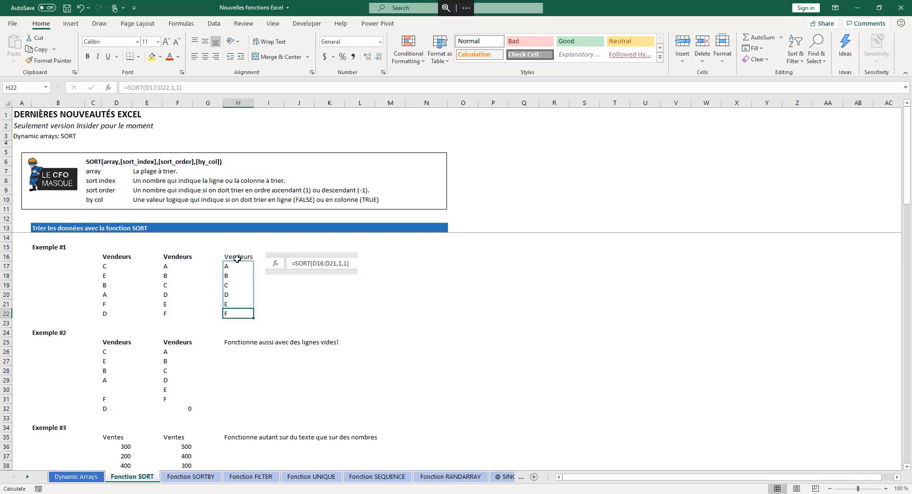
click(283, 303)
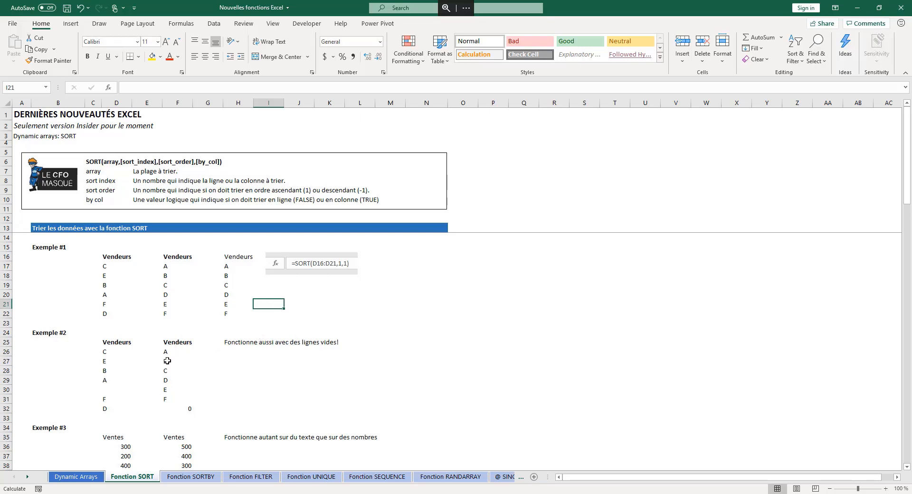
- Examine Exemple #2, checking the blank source cell D30, the SORT formula in F26 and the Data sorting commands
scroll(189, 358, down, 2)
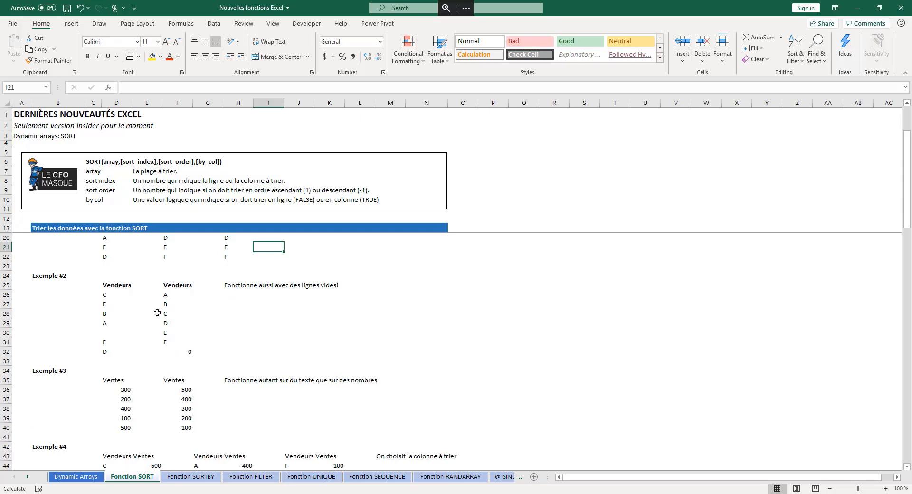
scroll(199, 313, down, 2)
scroll(238, 323, up, 2)
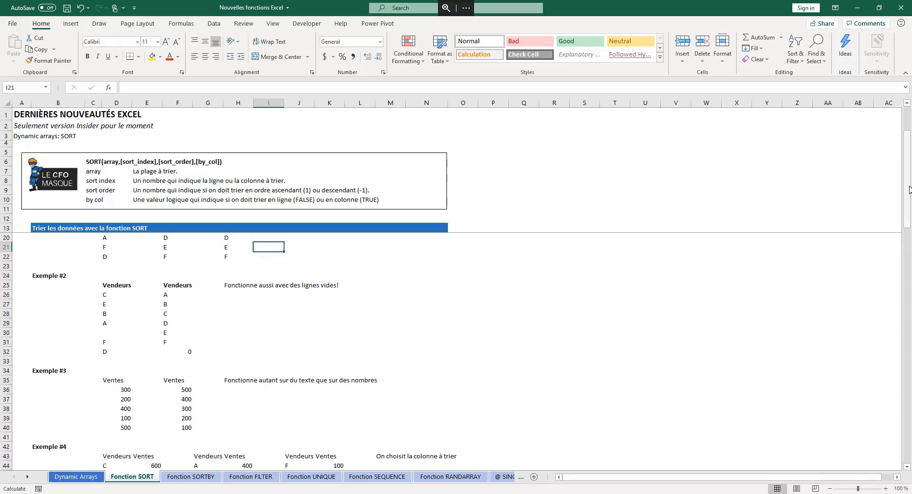
scroll(99, 288, down, 2)
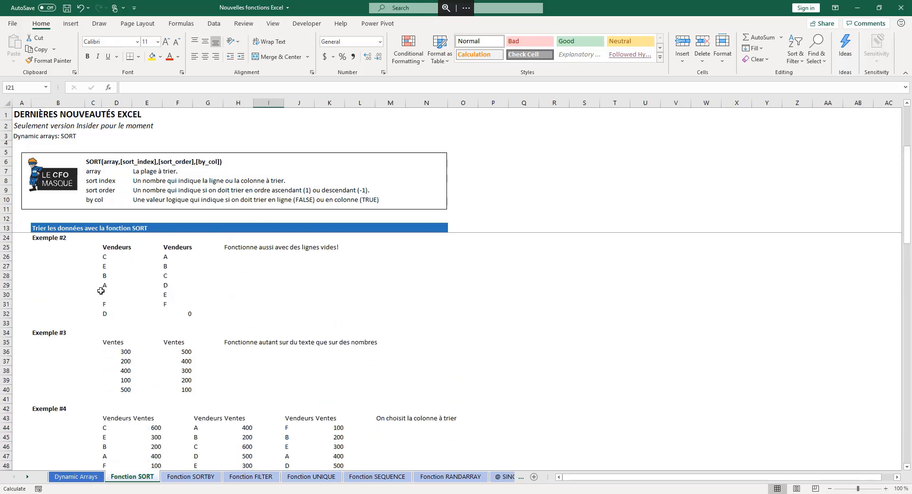
click(97, 293)
click(105, 295)
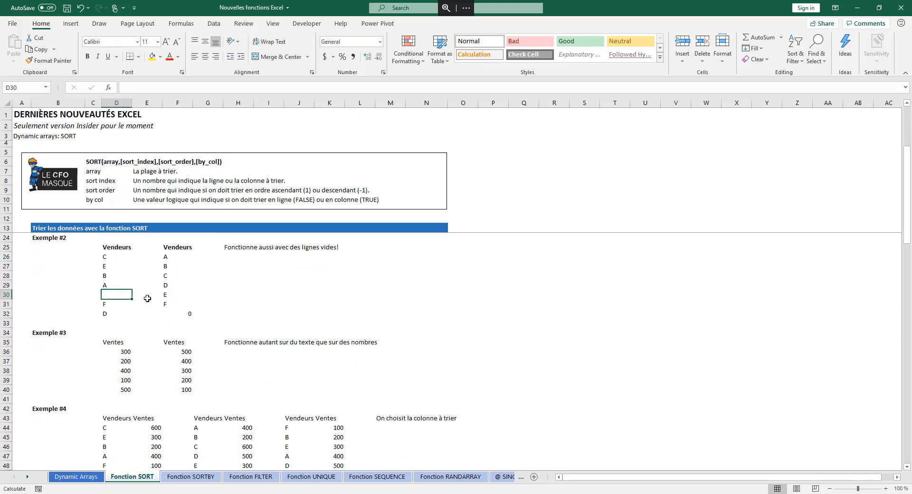
click(179, 257)
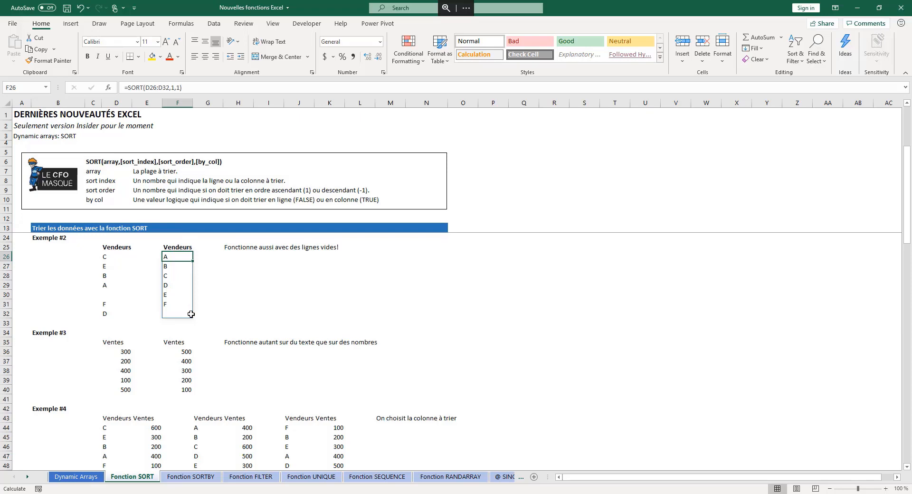
click(214, 25)
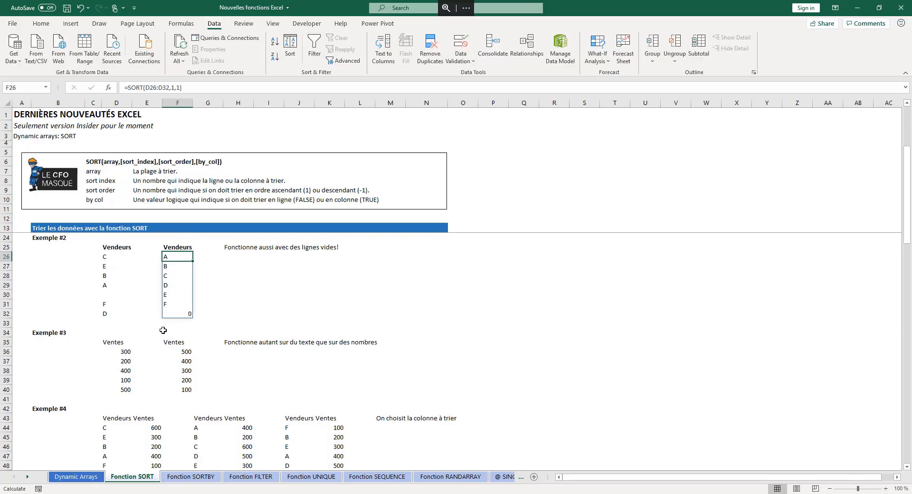
click(144, 335)
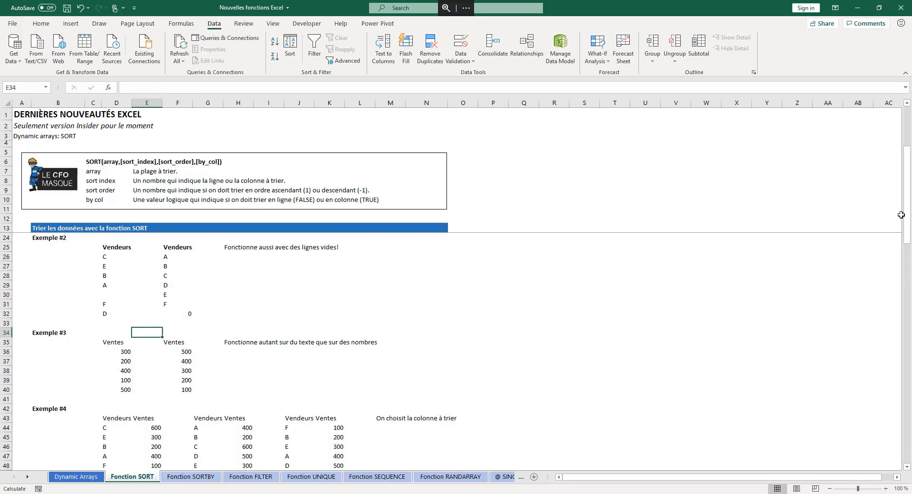
- Examine Exemple #3 and inspect the SORT formula in F36 that orders the numeric sales values
drag(907, 215, 910, 229)
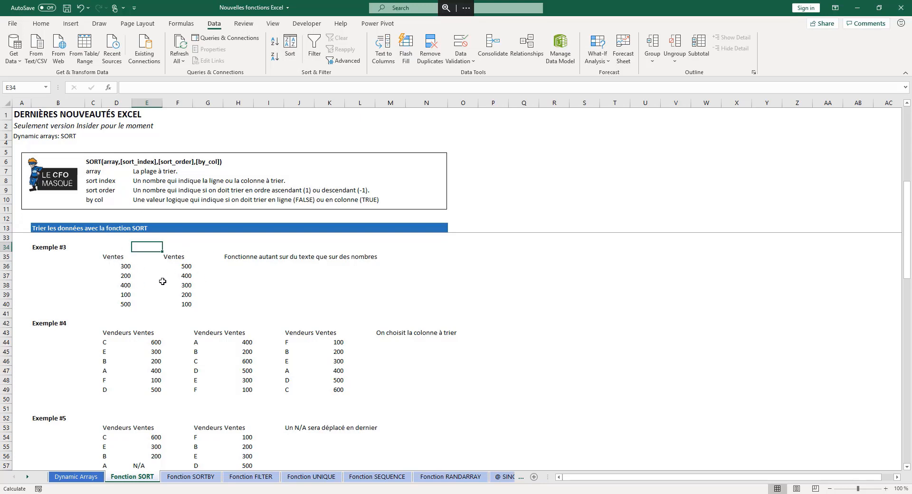
scroll(165, 277, up, 2)
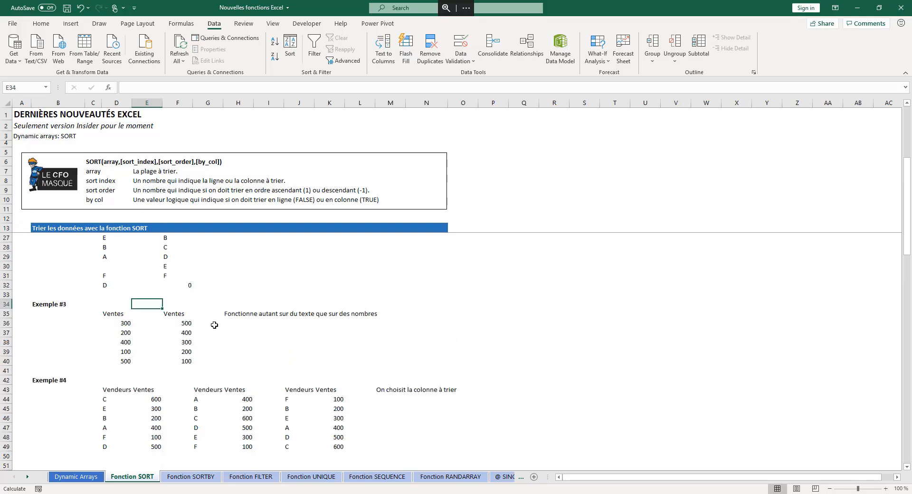
drag(908, 220, 908, 247)
click(185, 256)
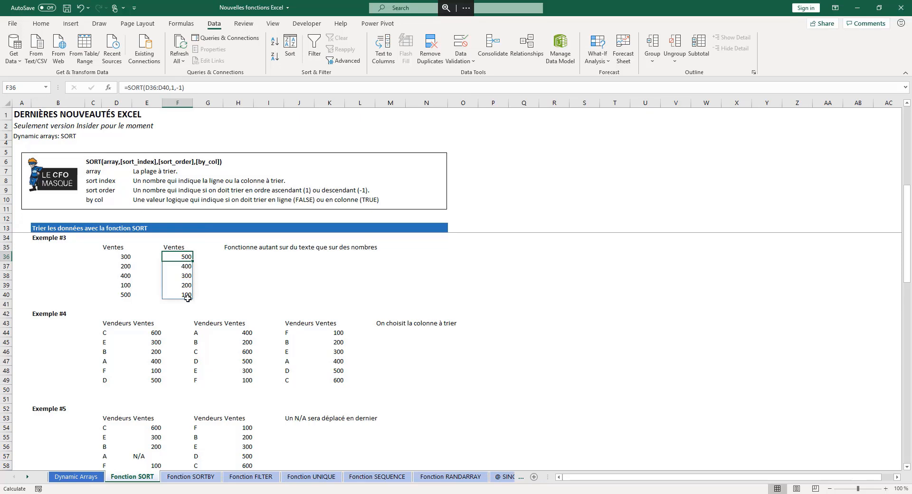
- Highlight the vendor column D44:D49 and the sales column E44:E49 of Exemple #4 in turn
drag(907, 201, 911, 230)
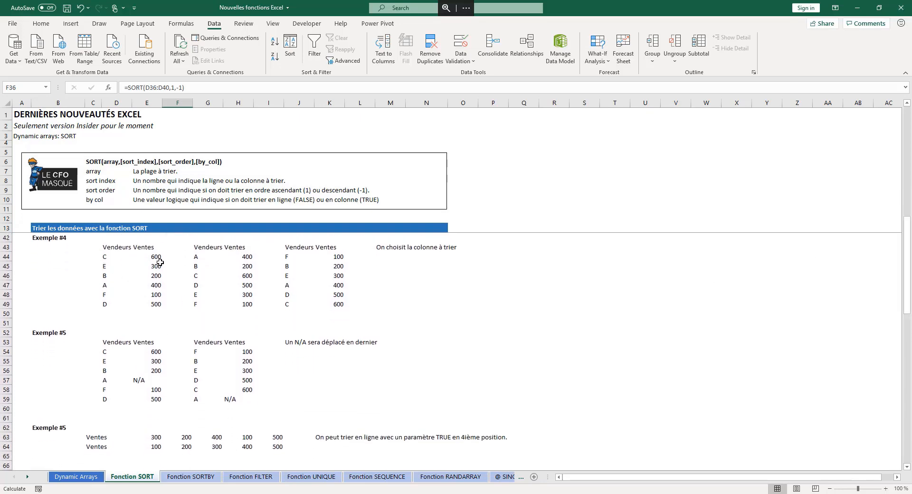
drag(104, 258, 107, 303)
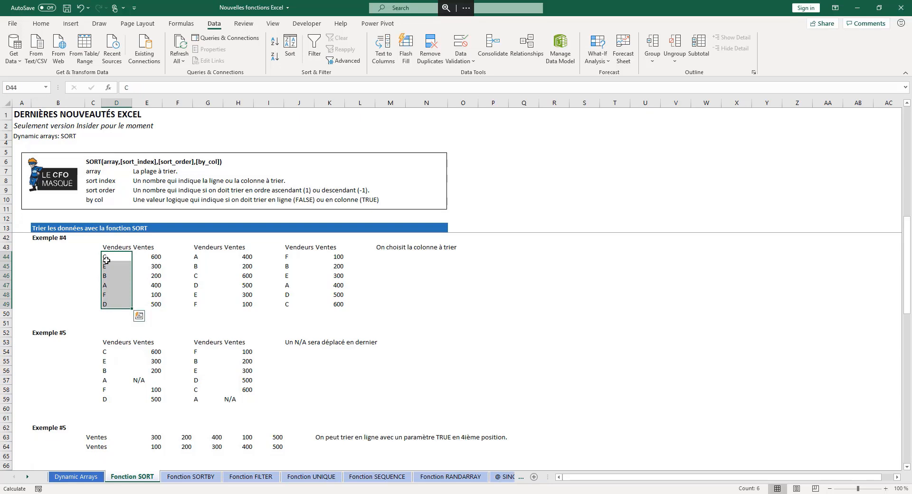
drag(158, 256, 157, 304)
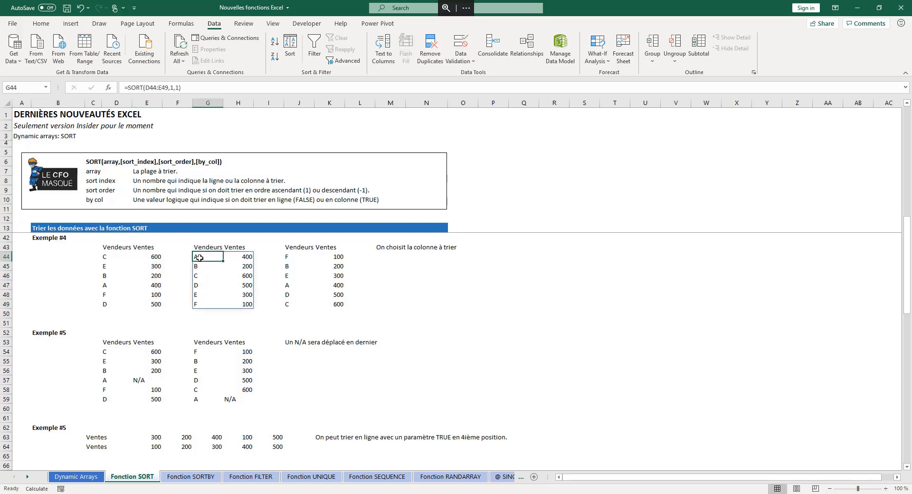
- Inspect the array, sort_index and sort_order arguments of the SORT formula in G44, leaving the formula as it is
click(203, 260)
click(146, 86)
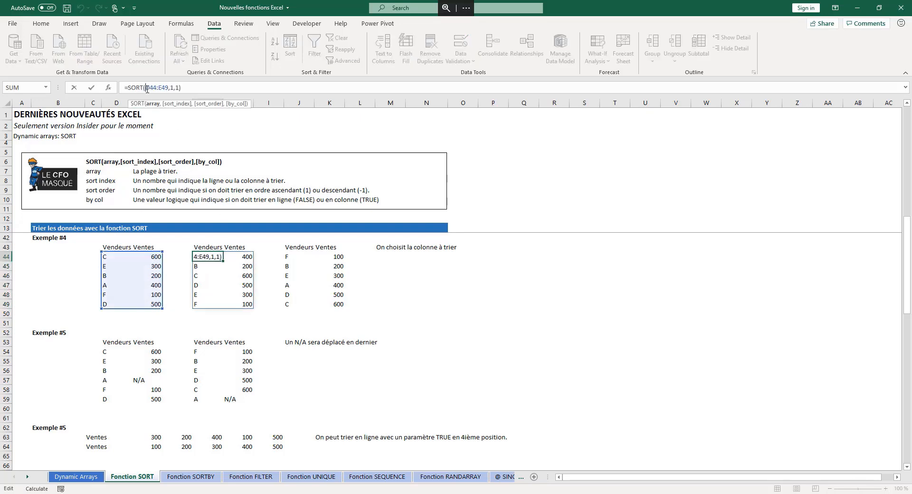
click(153, 105)
click(170, 87)
click(205, 103)
key(Escape)
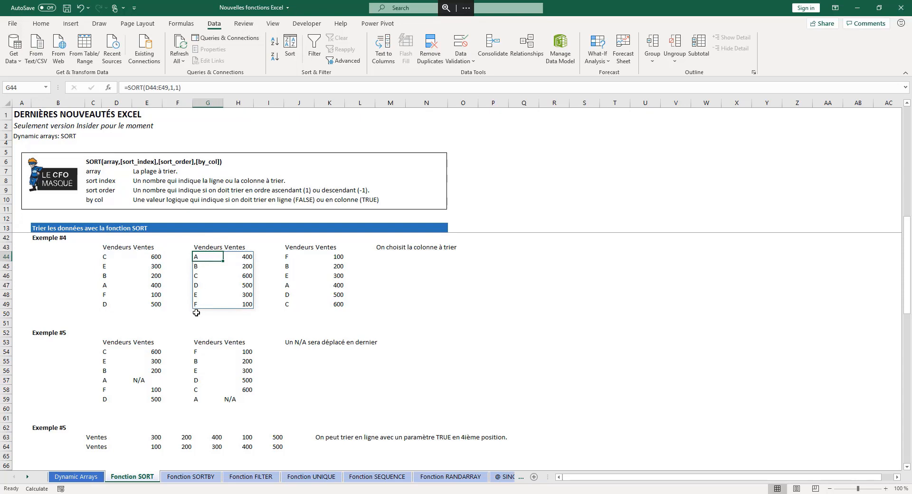
- Inspect the array and sort_index arguments of the SORT formula in J44, keeping the formula as it is
click(290, 257)
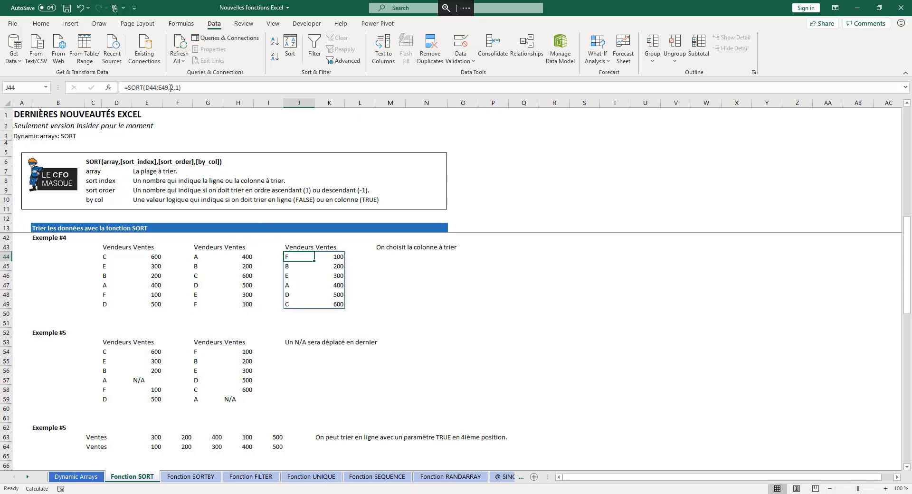
click(146, 88)
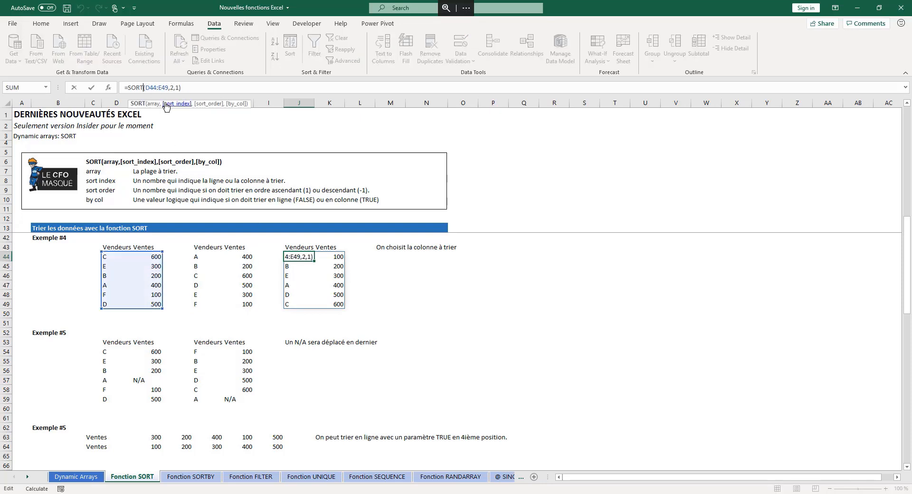
click(172, 88)
key(ctrl+Return)
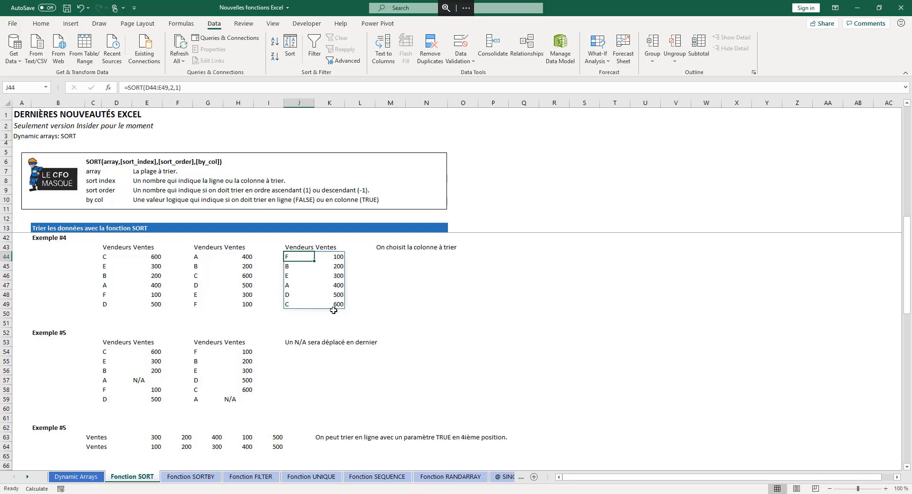
- Highlight the sort_index argument in the SORT formula in J44, leaving the formula as it is
click(172, 88)
double_click(172, 88)
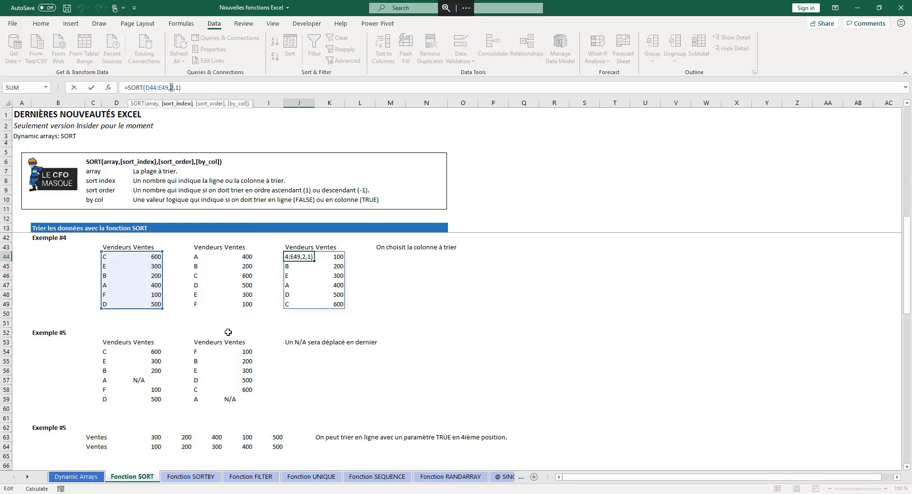
key(Return)
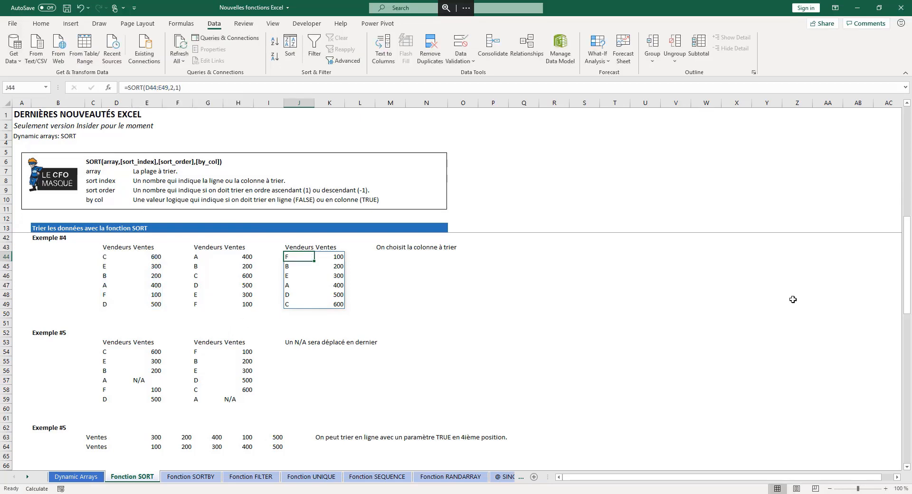
- Examine Exemple #5, checking the N/A entry in E57 and its place in the sorted output at H59
drag(908, 241, 911, 281)
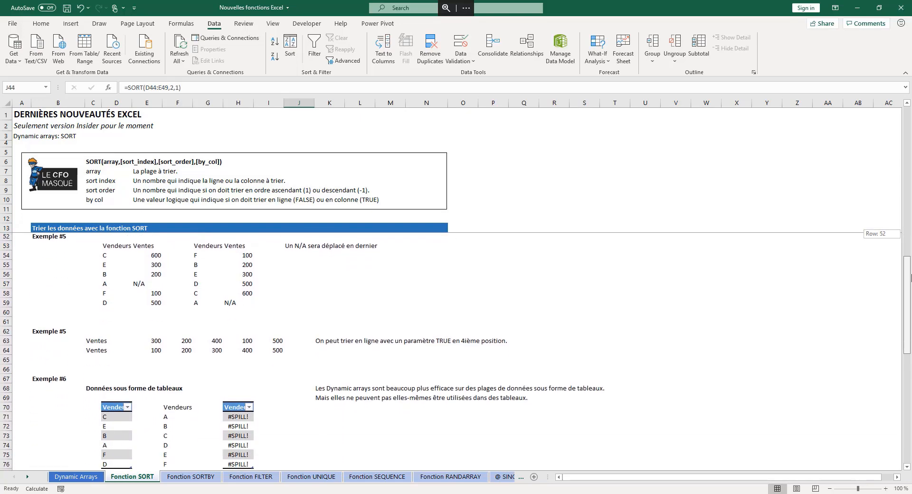
click(148, 286)
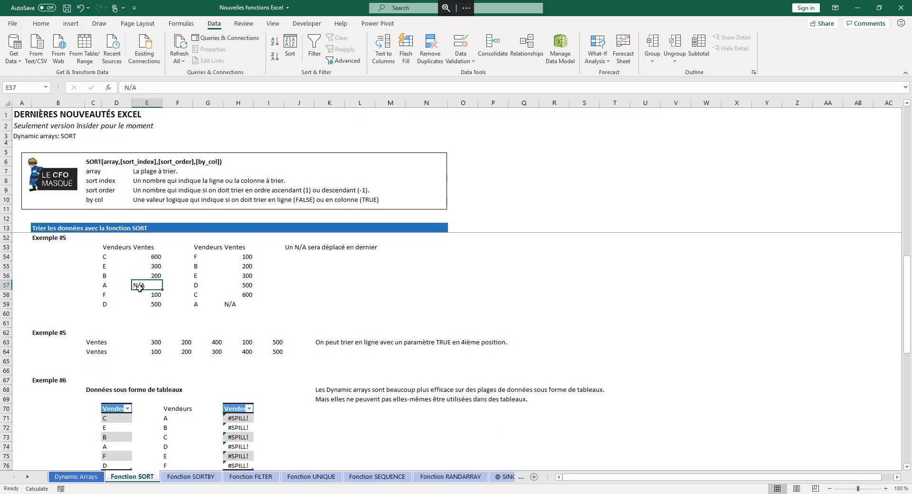
click(244, 304)
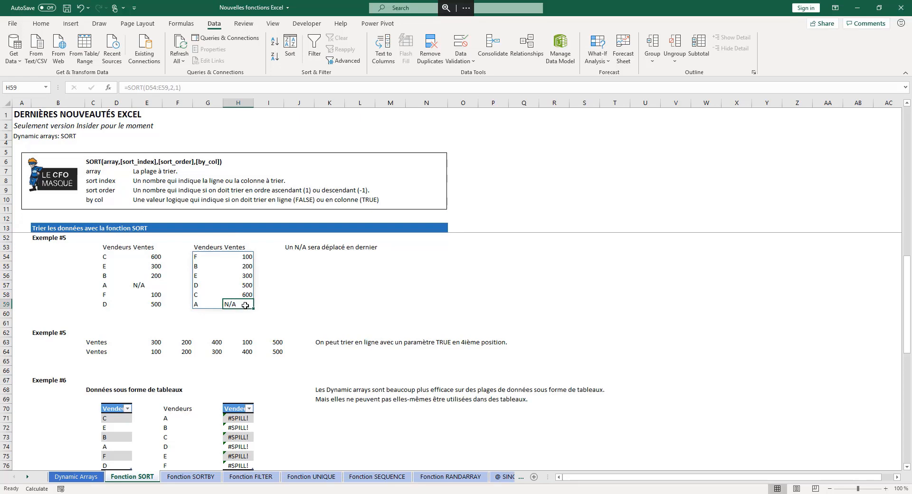
click(330, 287)
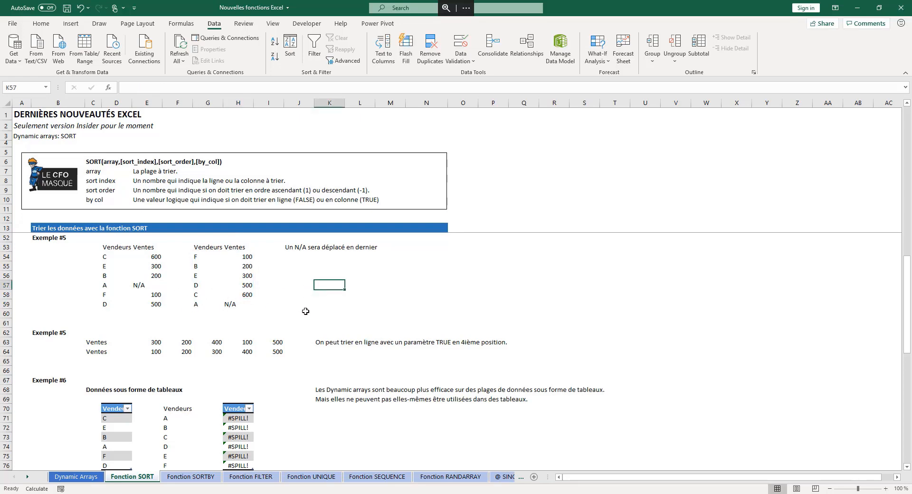
- Inspect the SORT formula in E64 that sorts the horizontal sales row using TRUE as the fourth argument
drag(908, 286, 907, 314)
click(146, 285)
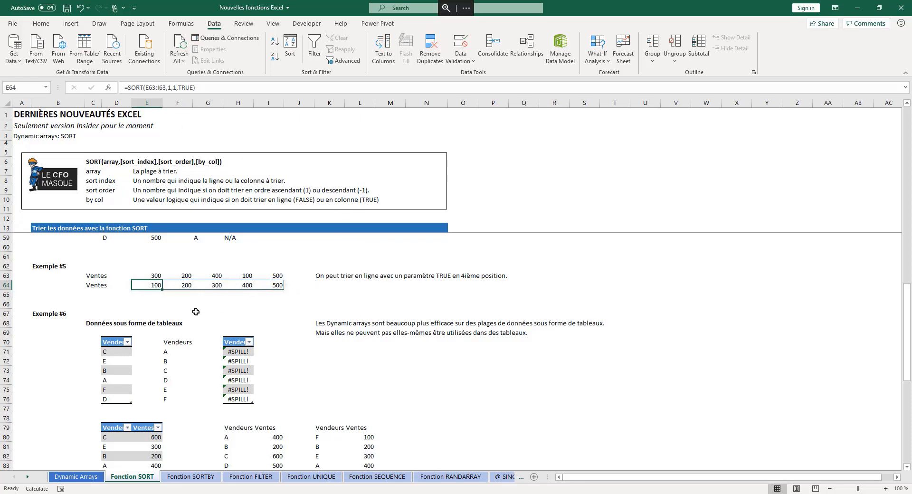
- Examine Exemple #6, highlighting the sorted list F70:F76 and showing the design settings of the source table containing D71
scroll(193, 310, down, 2)
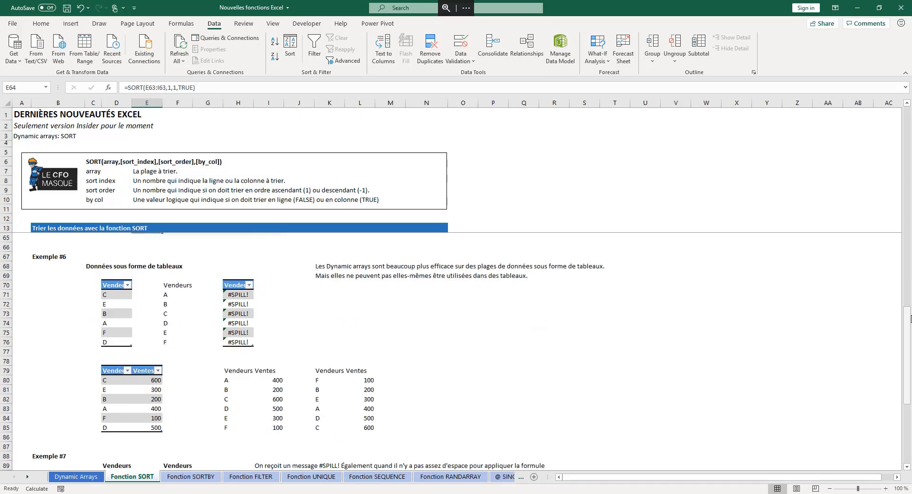
scroll(332, 270, down, 1)
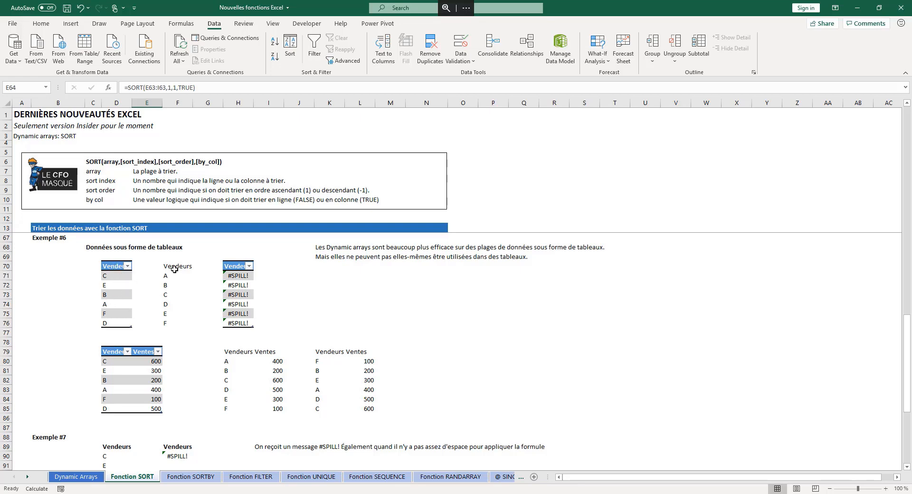
drag(174, 267, 178, 324)
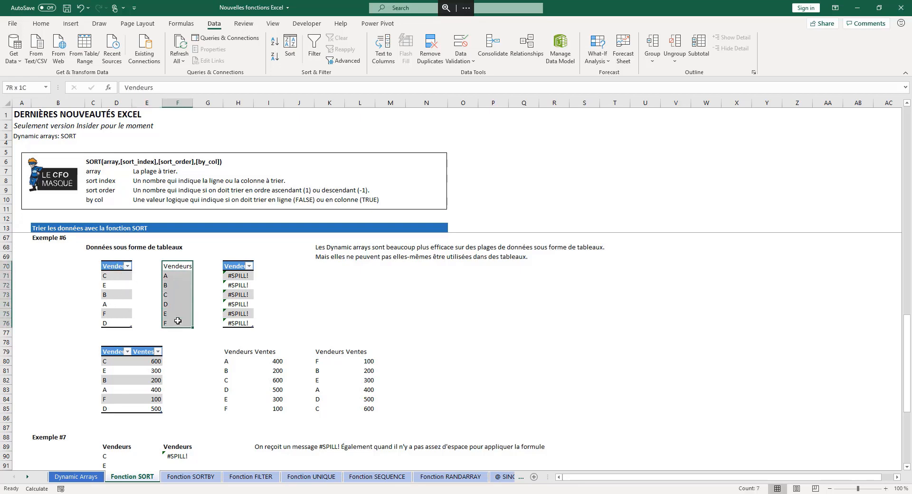
click(40, 24)
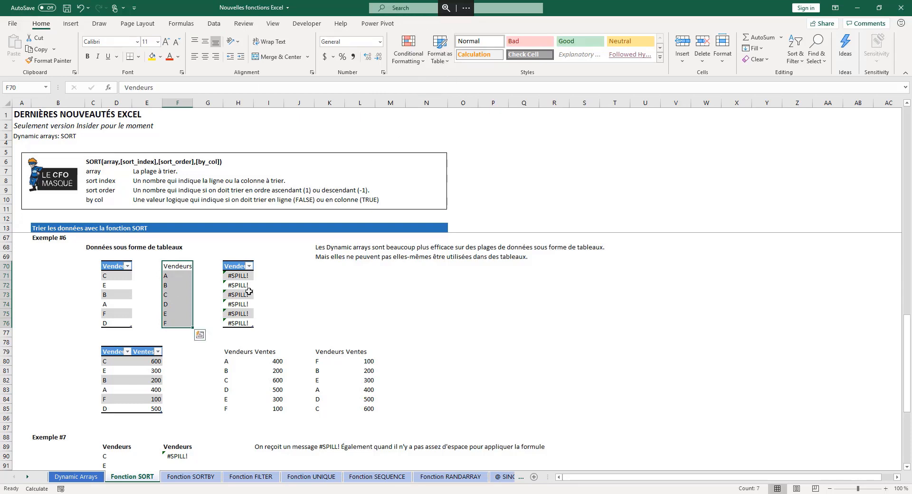
click(118, 276)
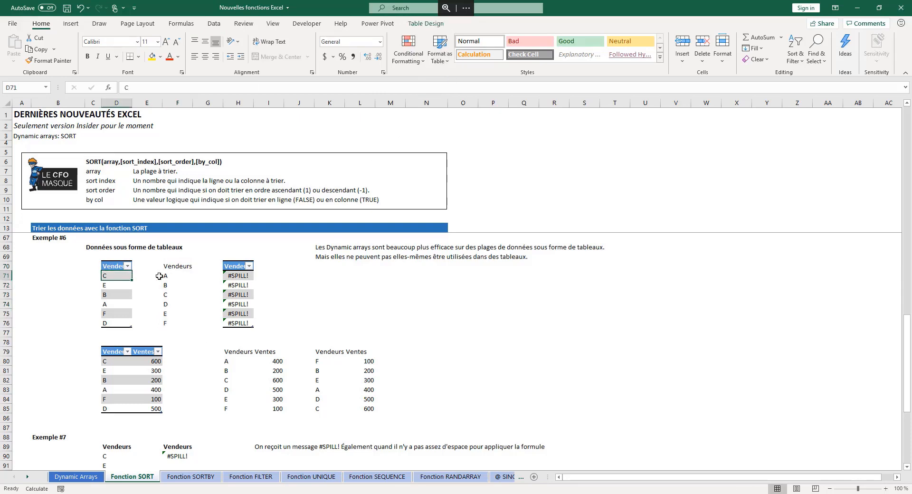
click(423, 23)
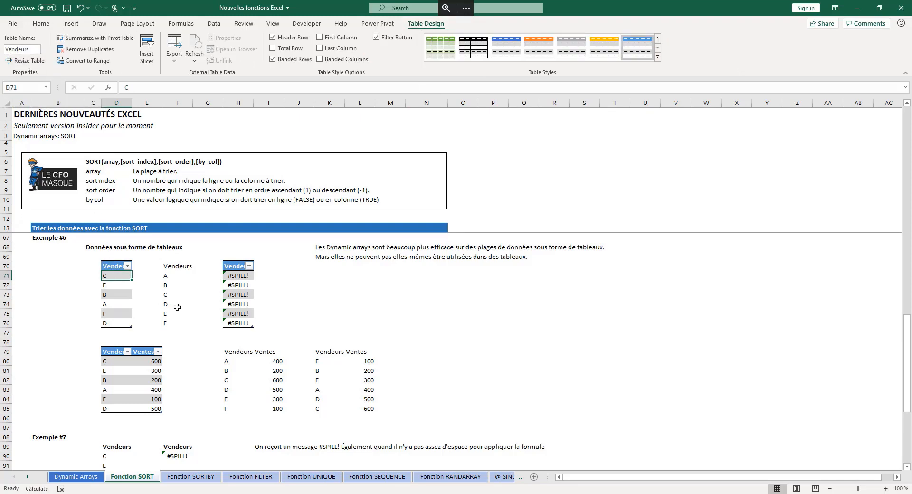
- Inspect the Vendeurs[Vendeurs] array argument of the SORT formula in F71, keeping the formula as it is
click(179, 275)
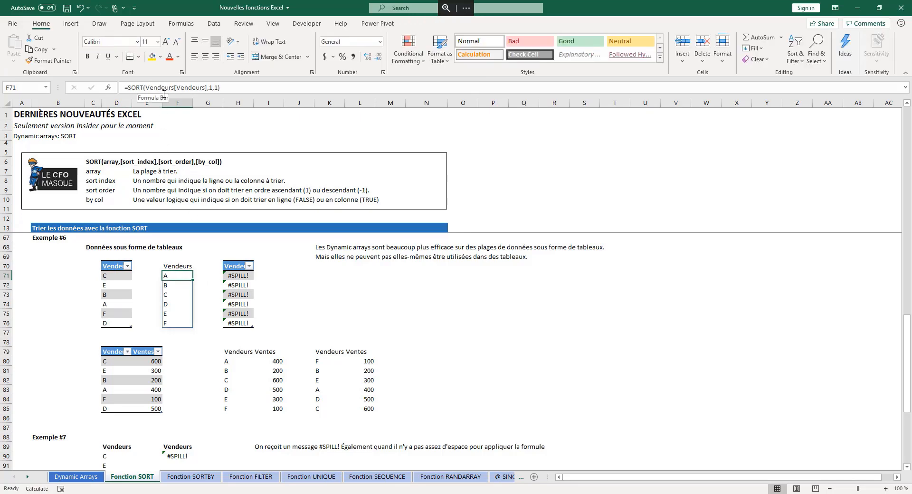
click(146, 88)
click(153, 103)
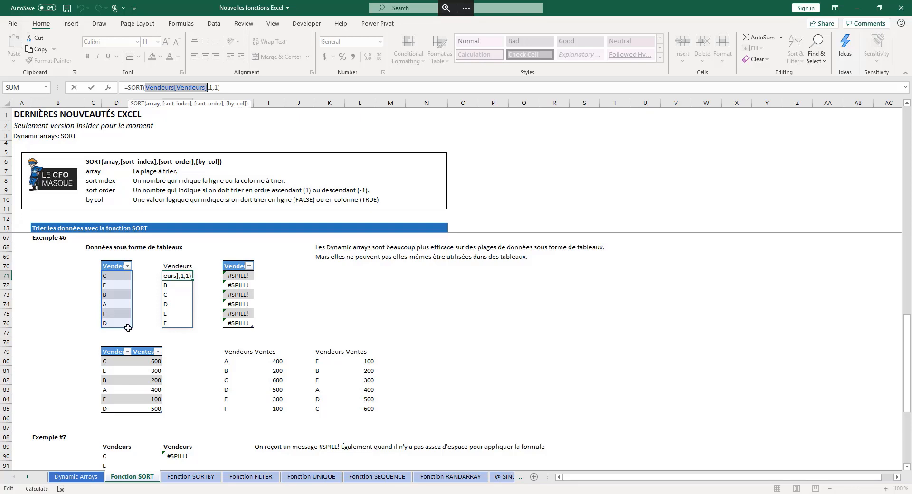
key(Return)
- Add vendor G in D77 directly below the Vendeurs table, and remove it again
click(114, 333)
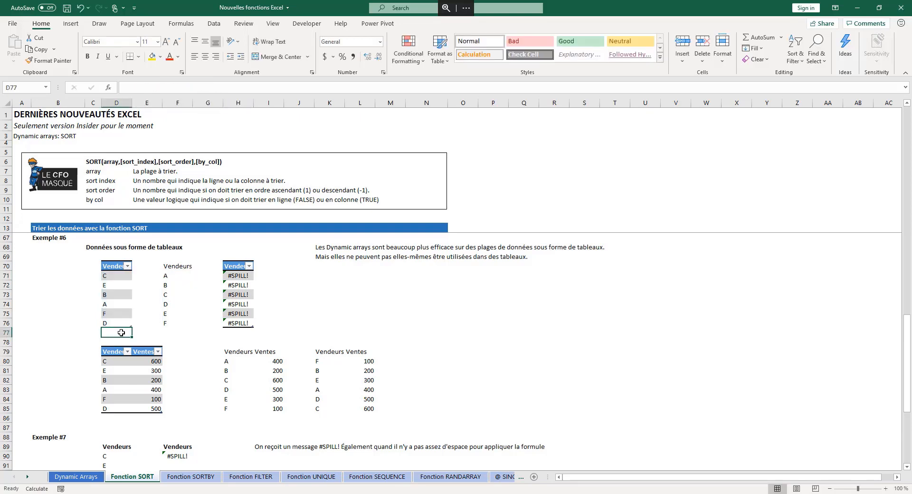
text(G)
key(Return)
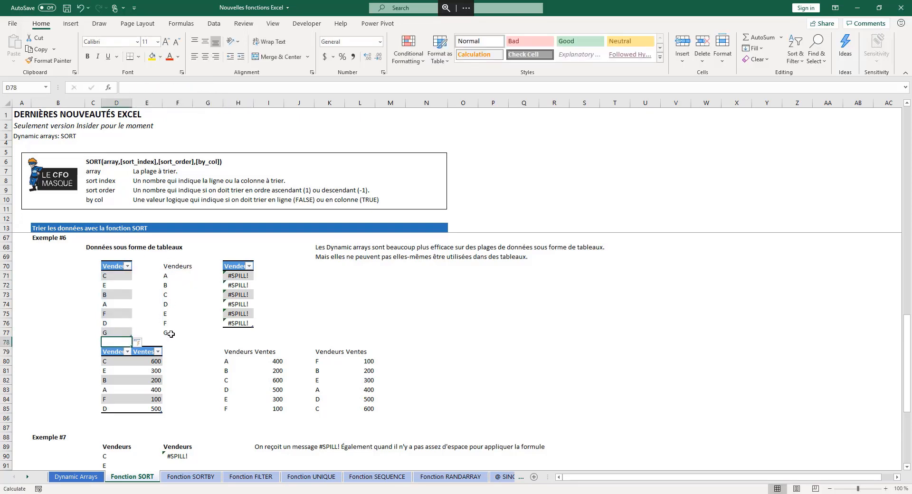
click(81, 8)
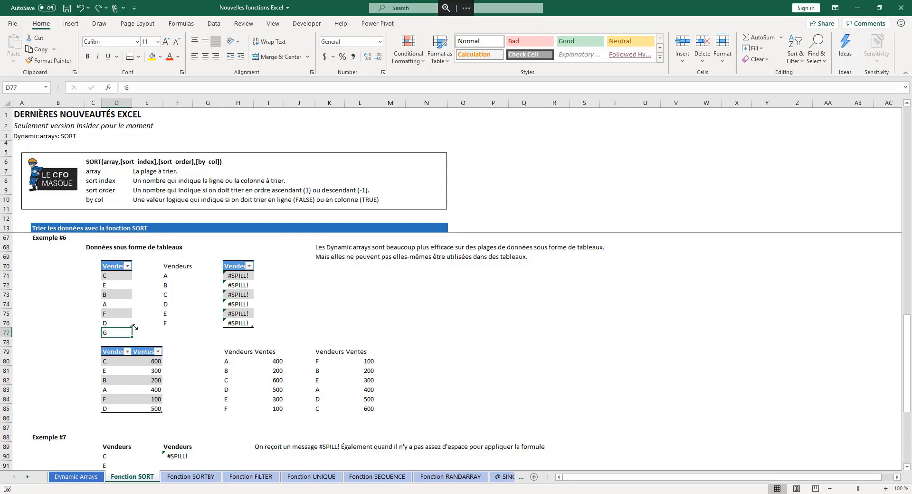
key(Delete)
- Compare the SORT formula in F71 outside a table with the one in H71 inside a table
click(165, 276)
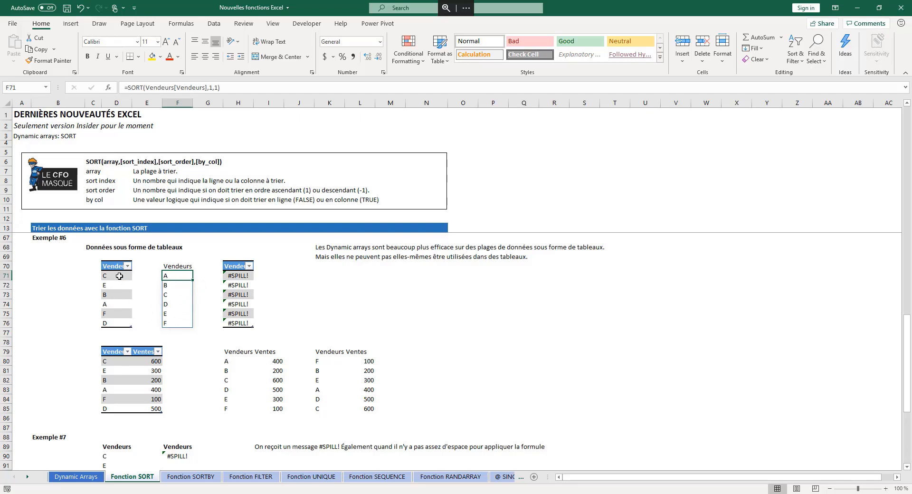
click(119, 276)
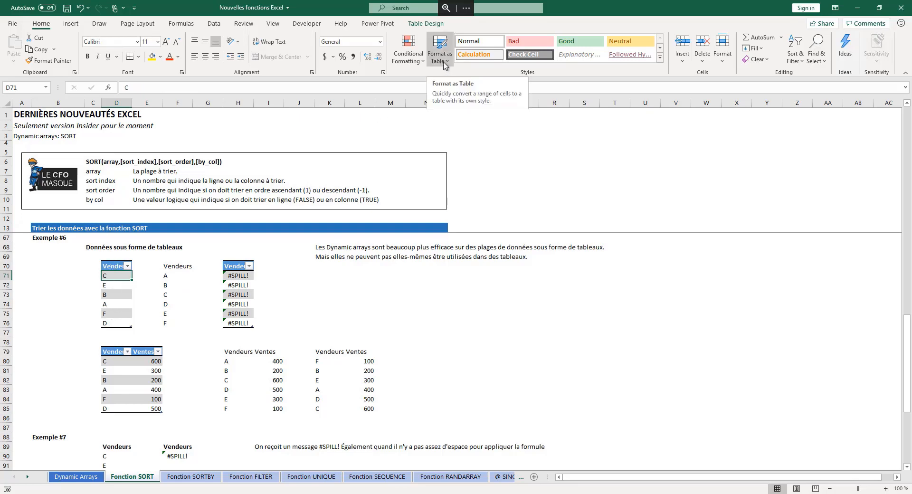
click(235, 276)
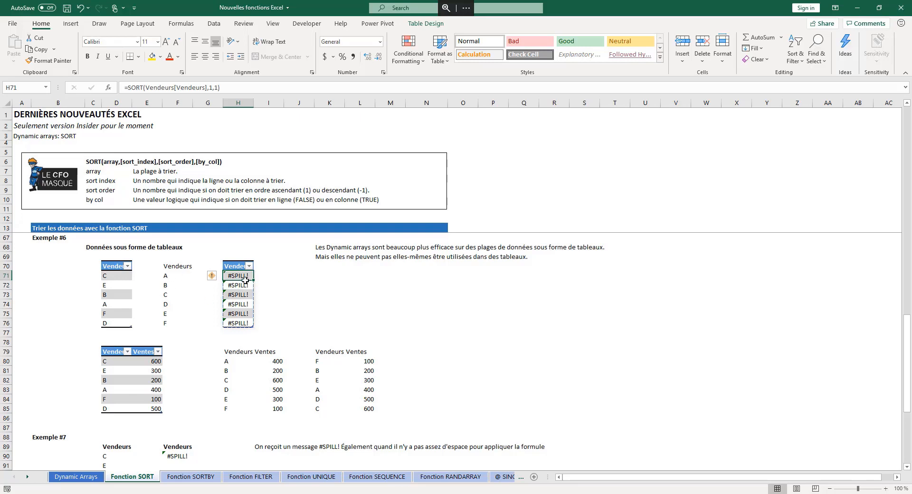
- Inspect the array, sort_index and sort_order arguments of the SORT formula in H80 that refers to the Vendeurs2 table
click(117, 362)
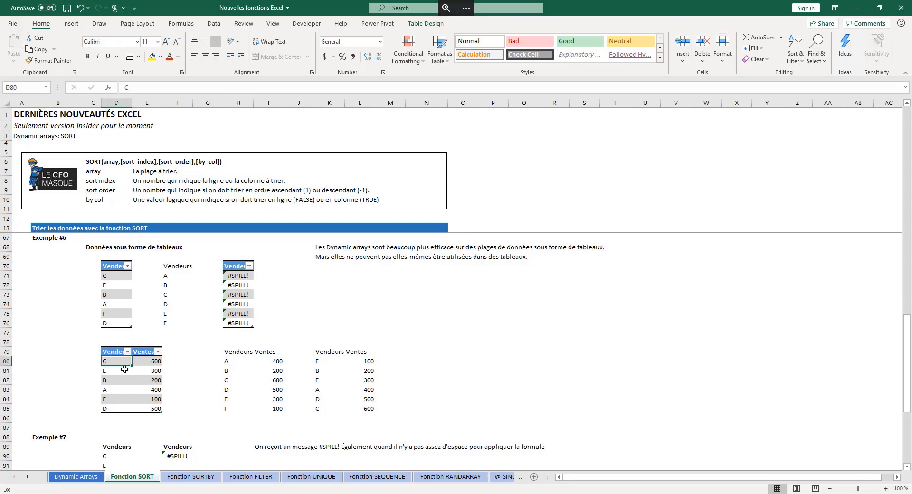
click(233, 363)
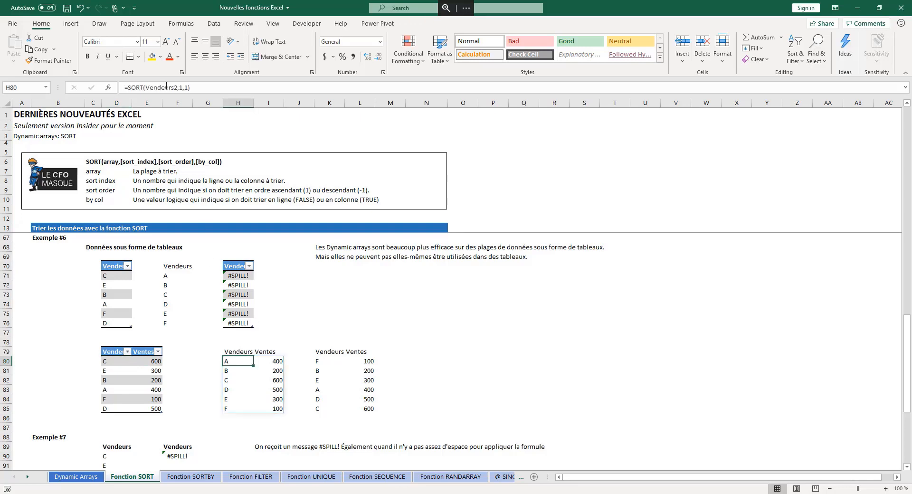
click(147, 88)
double_click(161, 88)
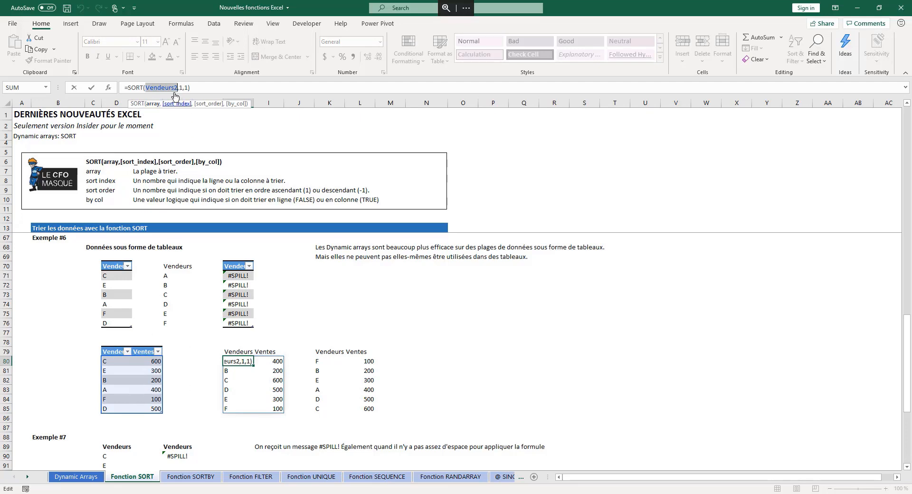
click(184, 105)
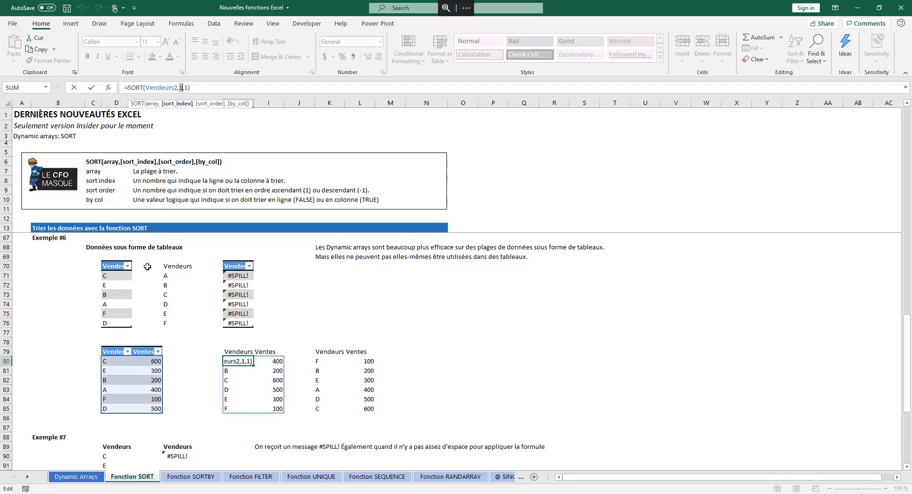
click(209, 104)
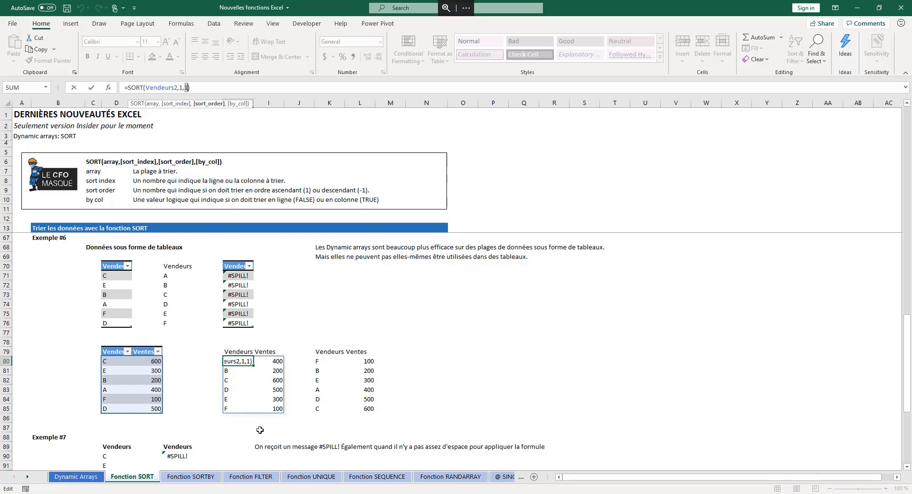
- Inspect the array, sort_index and sort_order arguments of the SORT formula in K80, leaving the formula as it is
click(315, 360)
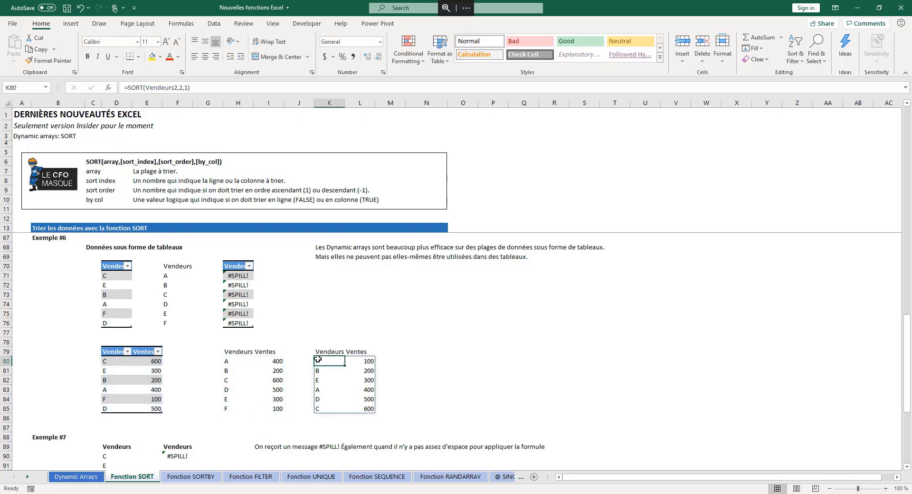
click(148, 86)
click(151, 103)
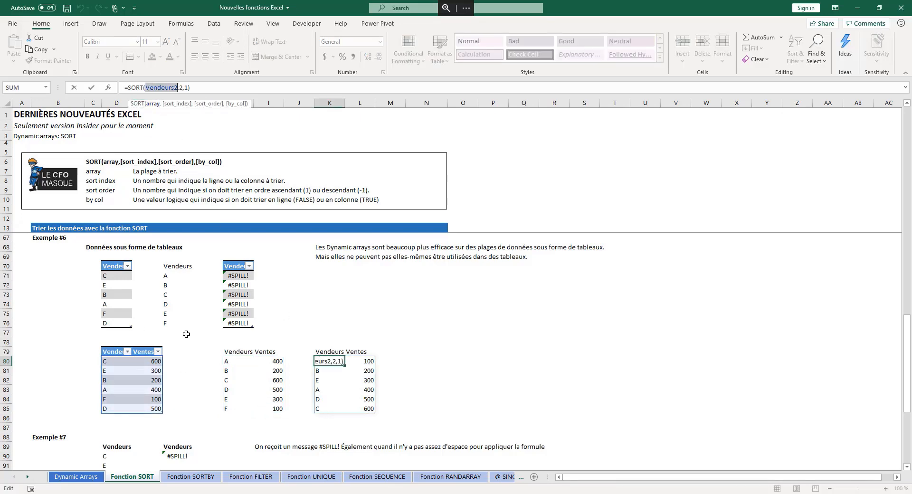
click(176, 103)
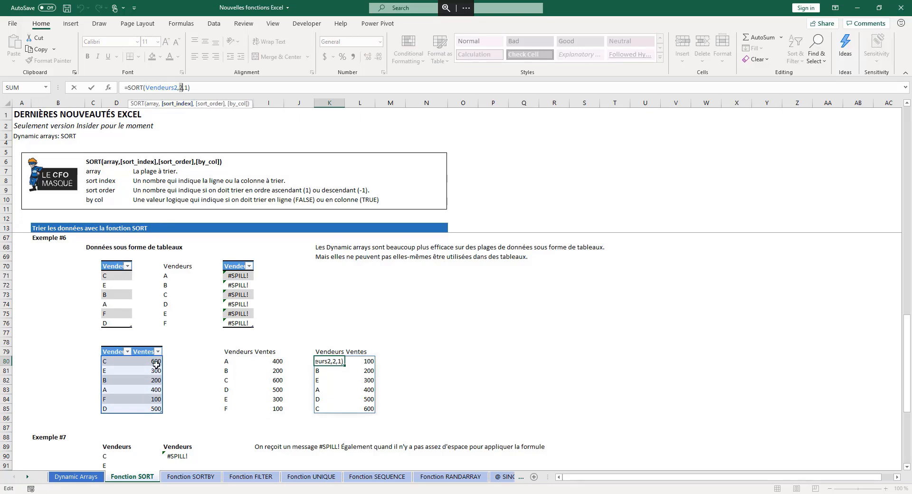
click(209, 103)
key(Return)
click(391, 362)
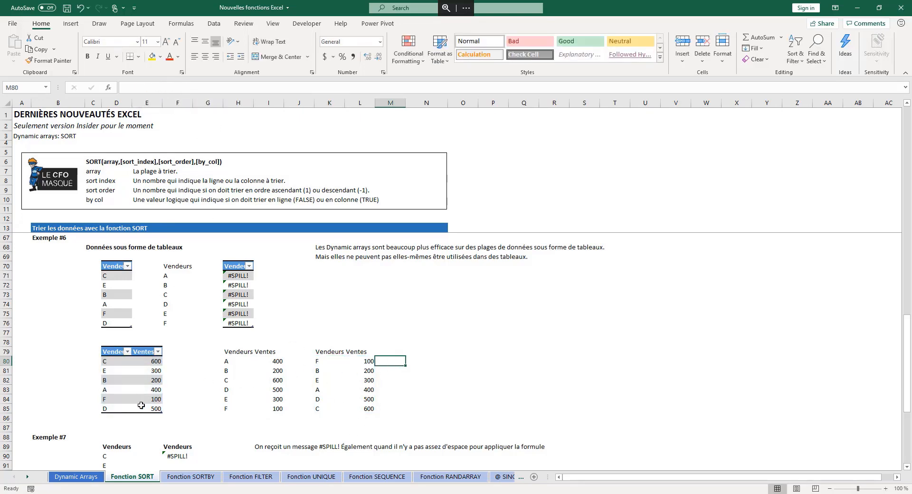
- Add vendor G with sales of 400 in D86:E86 as a new row of the two-column table
click(108, 419)
text(G)
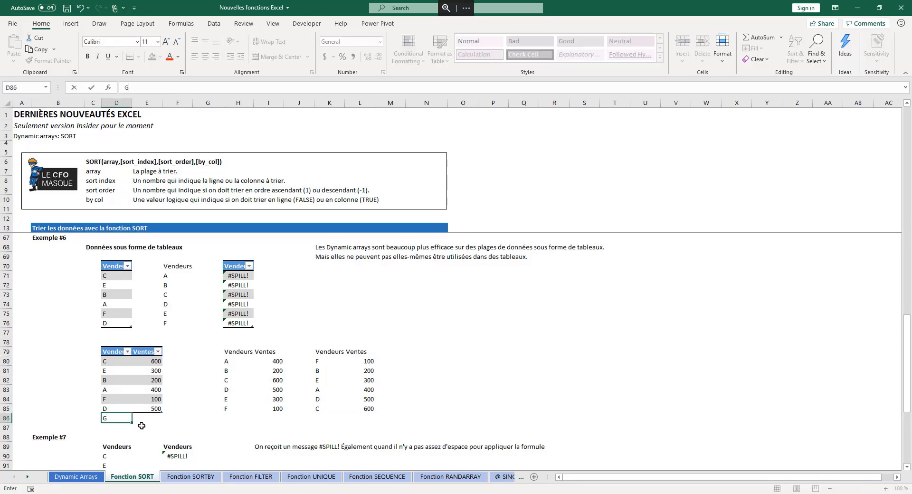
key(Tab)
text(4)
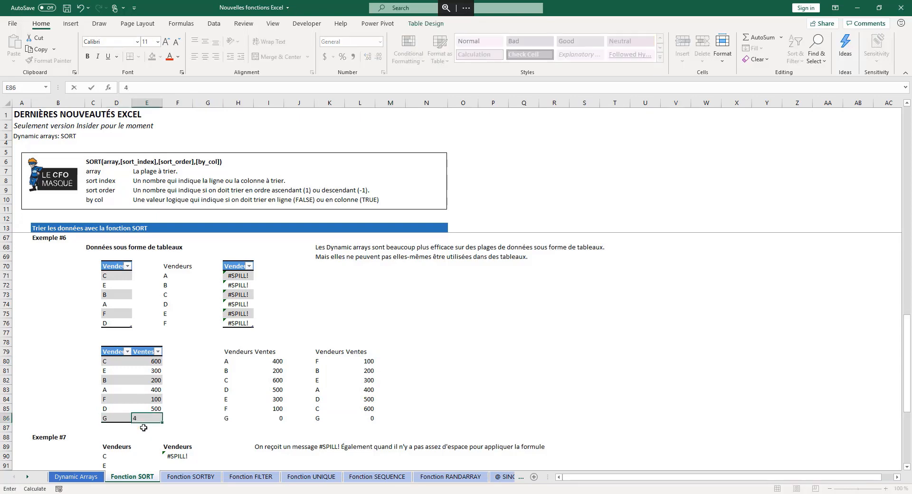
click(143, 428)
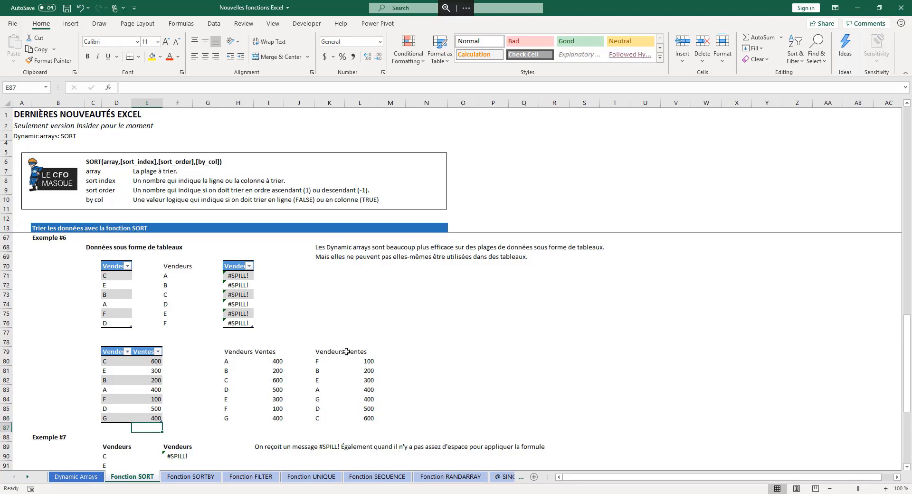
- Undo the entry of vendor G and its sales value below the two-column table
click(80, 8)
click(80, 8)
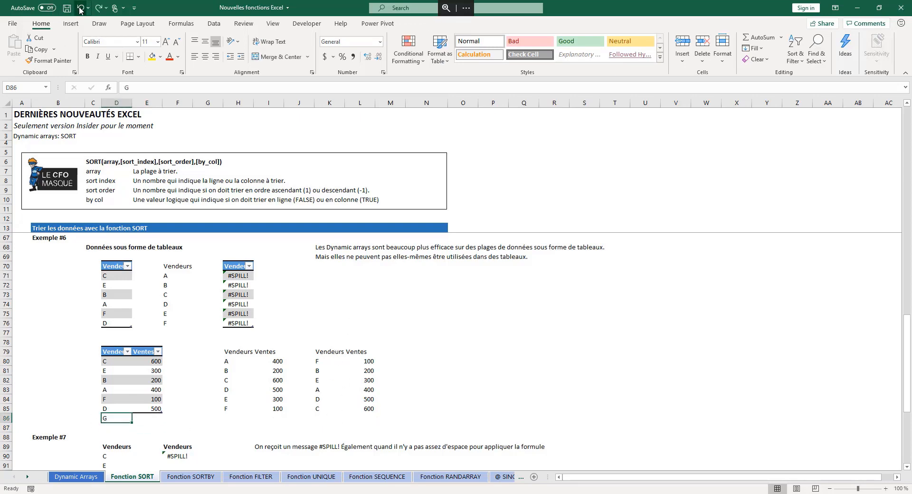
click(80, 8)
scroll(180, 376, down, 2)
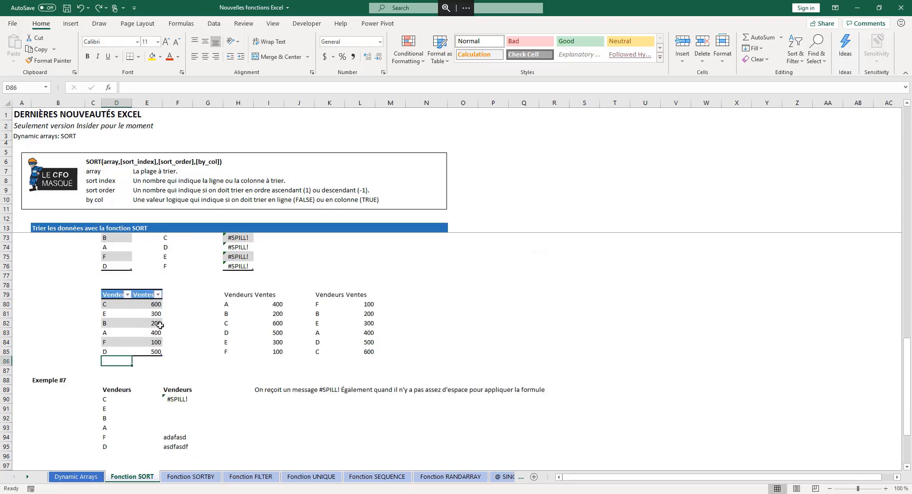
- Inspect the SORT formula in F90 of Exemple #7 and the text in F94:F95 that occupies its spill range
scroll(146, 355, down, 2)
scroll(146, 354, down, 2)
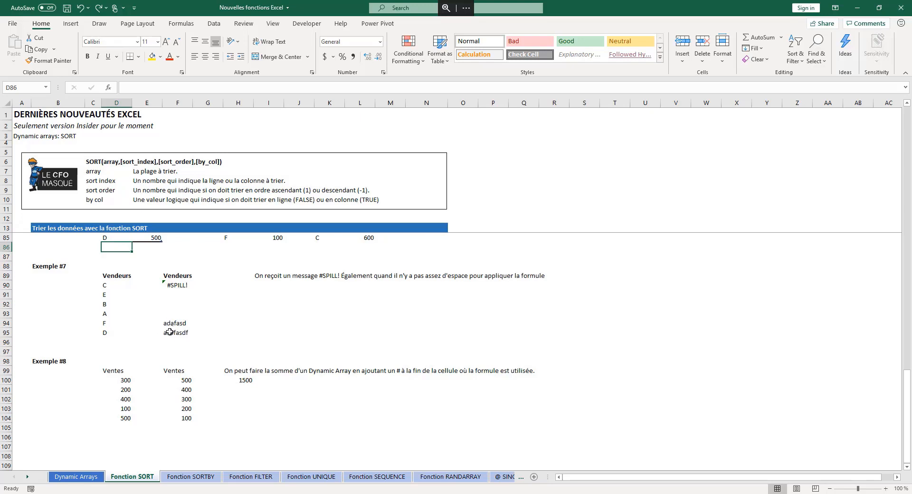
click(168, 285)
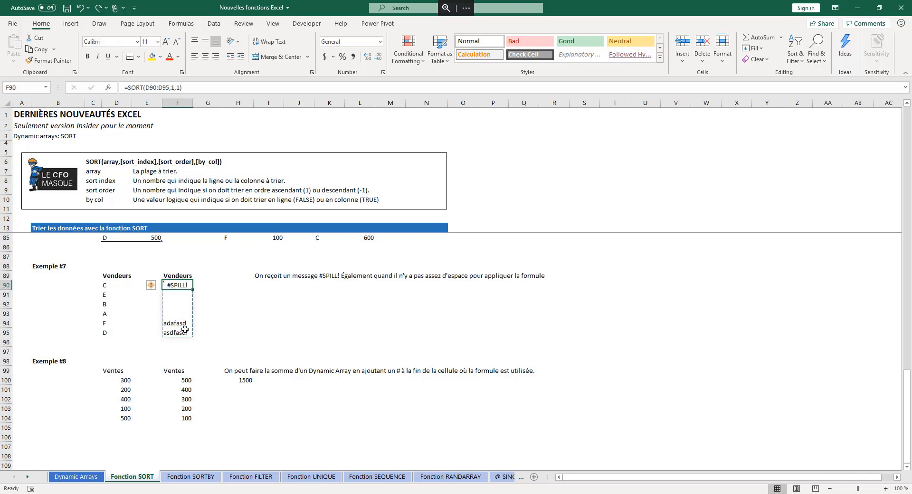
click(166, 371)
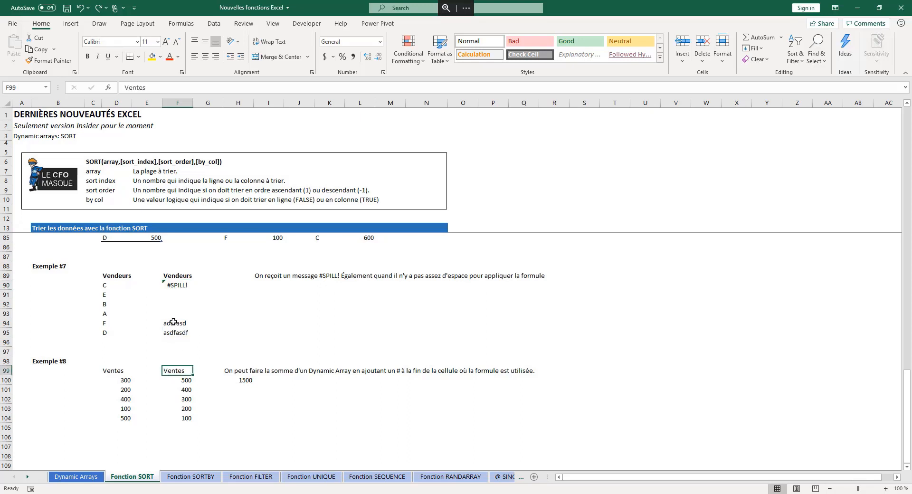
drag(180, 325, 178, 334)
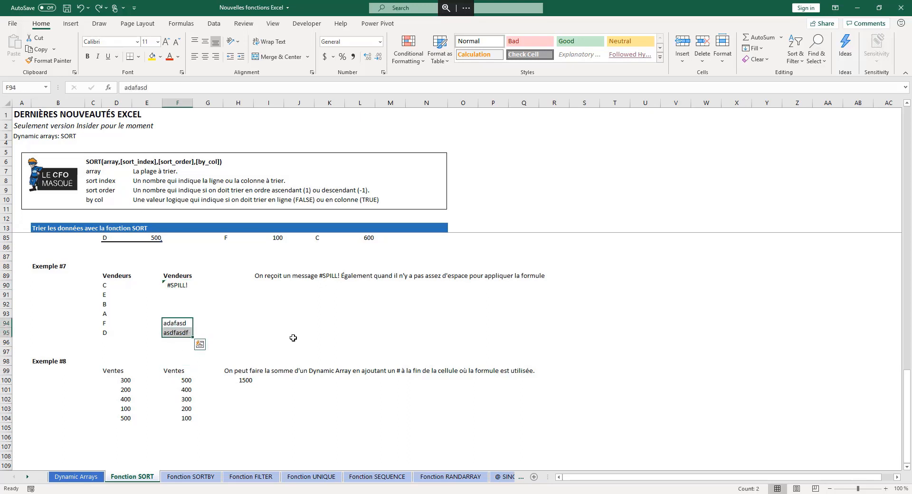
click(173, 347)
- Check the Ventes source data in D100 and the SORT formula in F100 of Exemple #8
scroll(172, 345, down, 4)
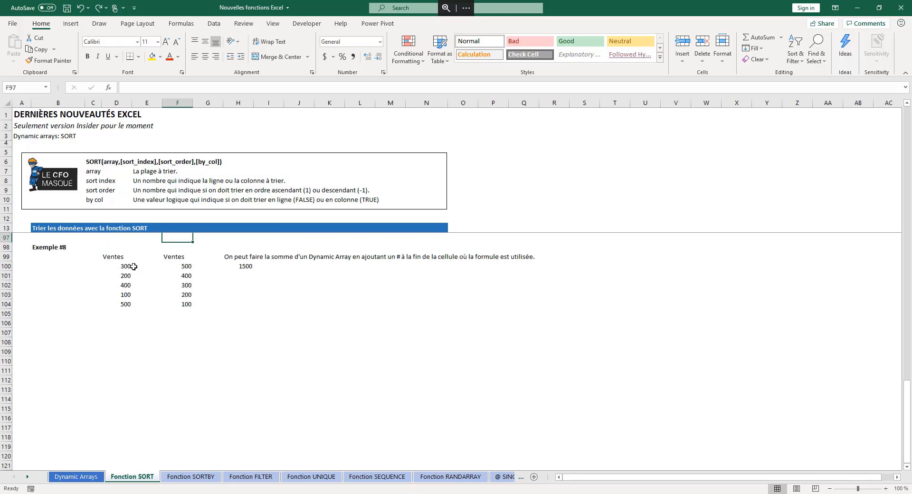
click(133, 267)
click(188, 268)
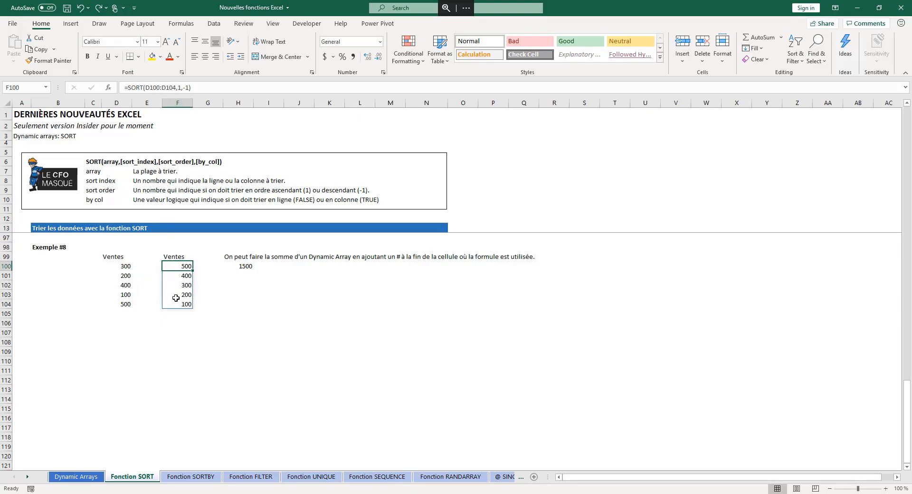
- Examine the SUM formula in H100 with its F100# reference against the sorted range F100:F104, leaving the formula as it is
click(251, 267)
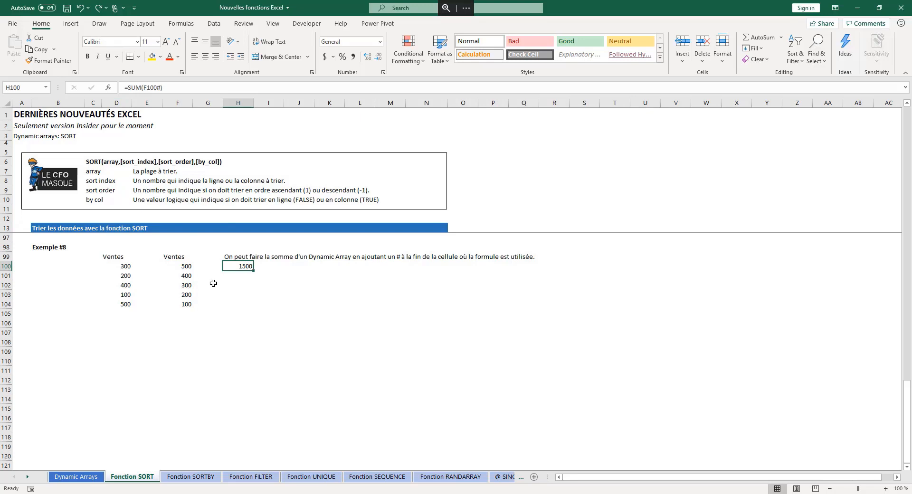
key(F2)
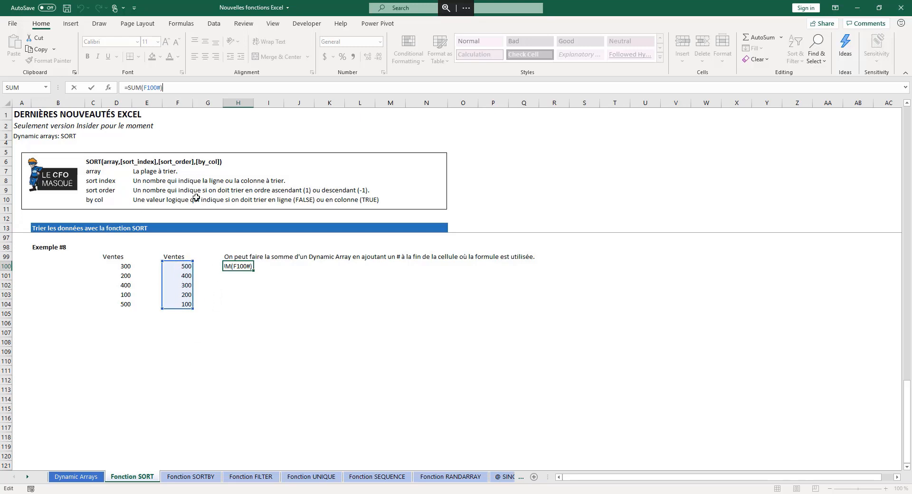
click(157, 87)
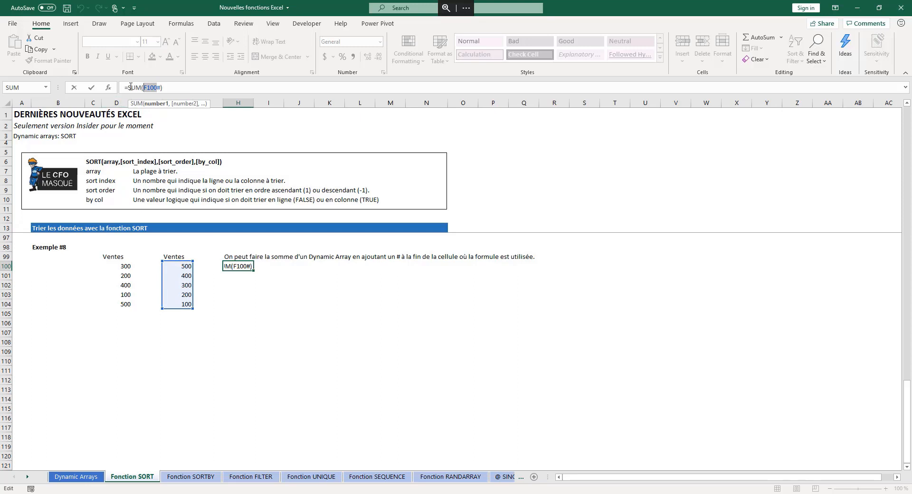
drag(128, 87, 140, 87)
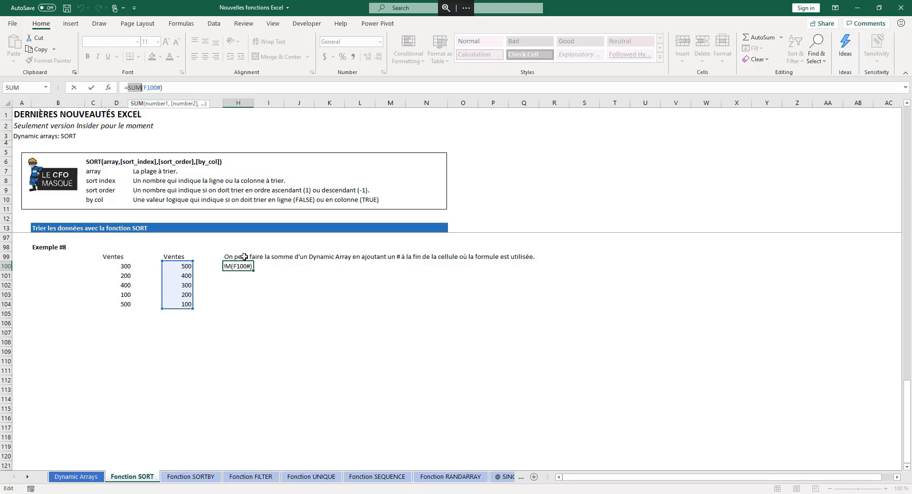
key(Escape)
drag(185, 266, 186, 305)
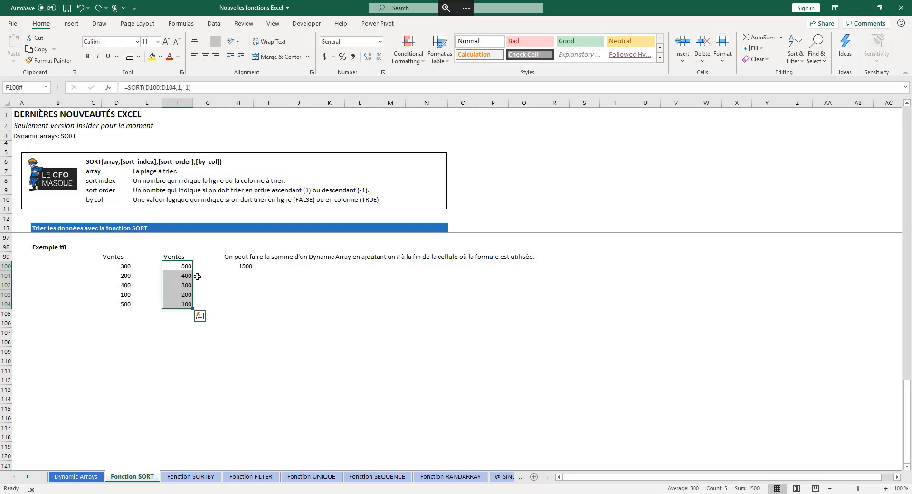
click(242, 267)
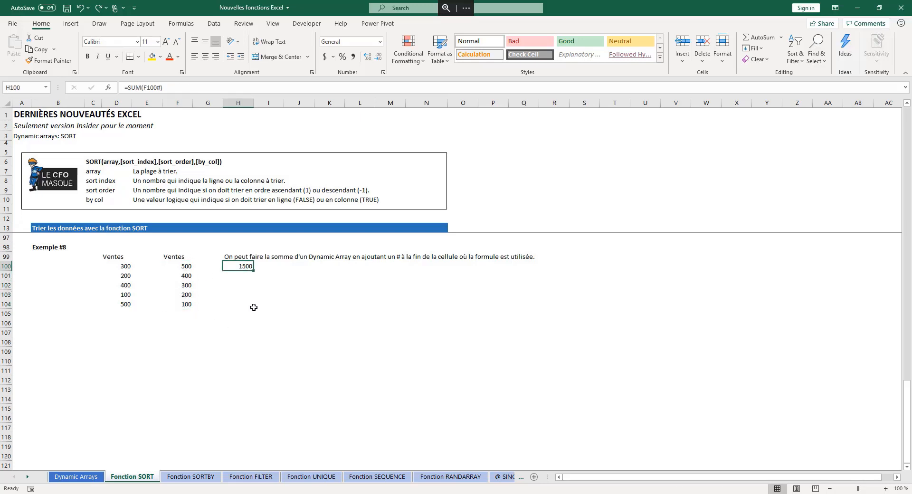
- Review the SORT examples again, including both source tables of Exemple #6, and switch to the Fonction SORTBY sheet
scroll(304, 338, up, 8)
scroll(305, 338, up, 20)
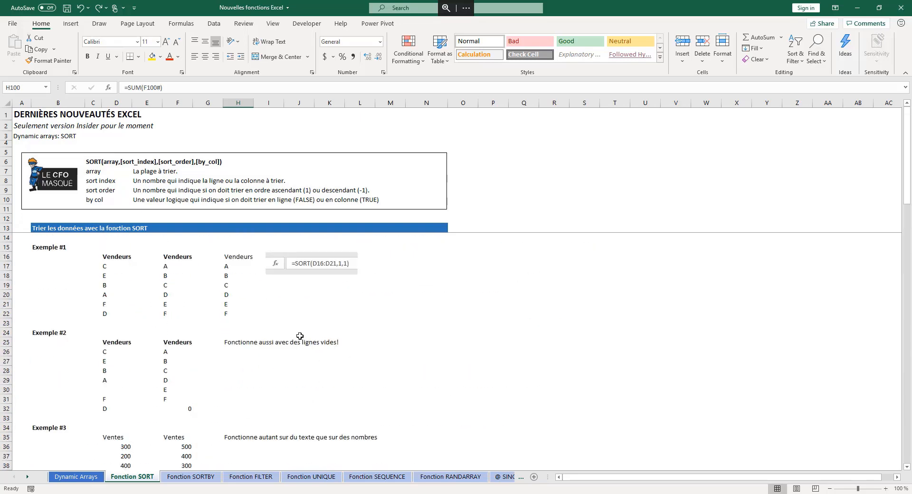
scroll(154, 389, down, 6)
scroll(154, 387, down, 2)
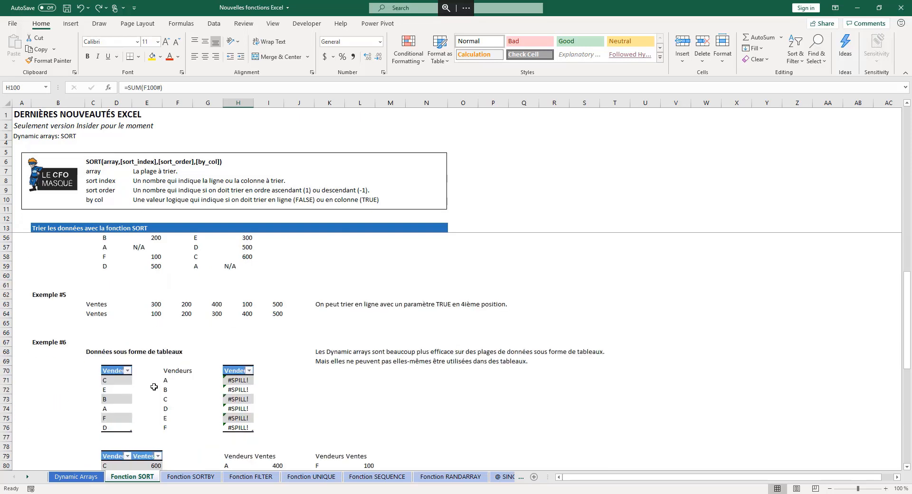
click(113, 366)
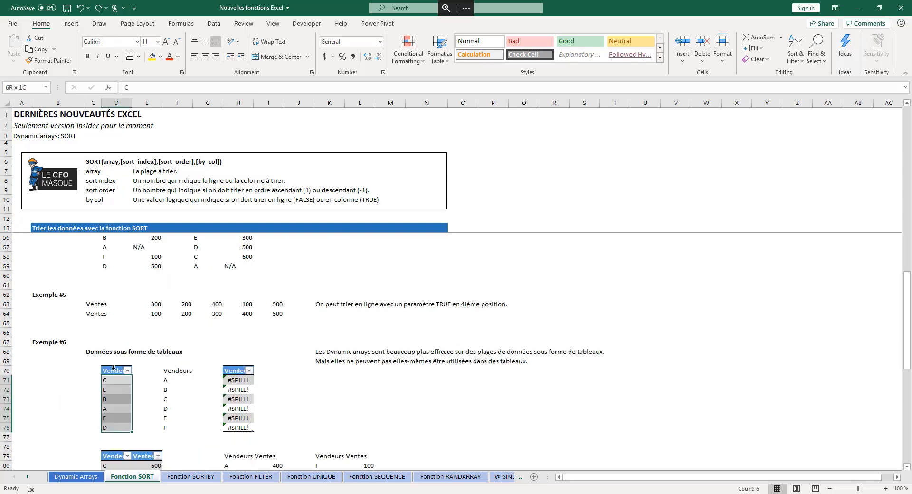
scroll(119, 361, down, 4)
click(114, 343)
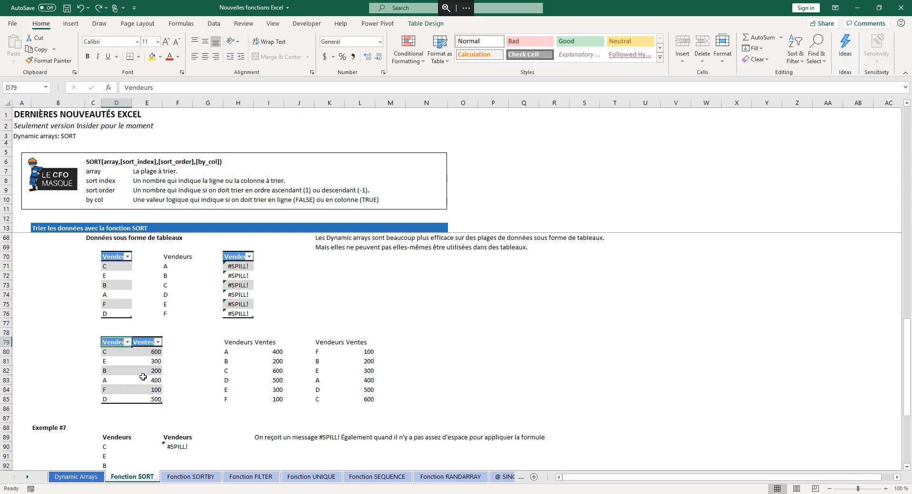
scroll(143, 377, down, 8)
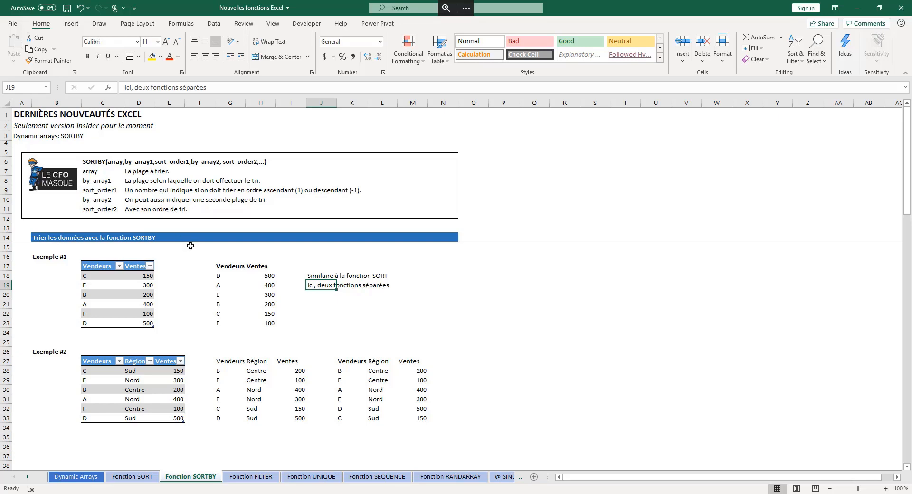
- Read the SORTBY syntax and the descriptions of its array, by_array1, sort_order1, by_array2 and sort_order2 arguments
click(86, 163)
click(134, 174)
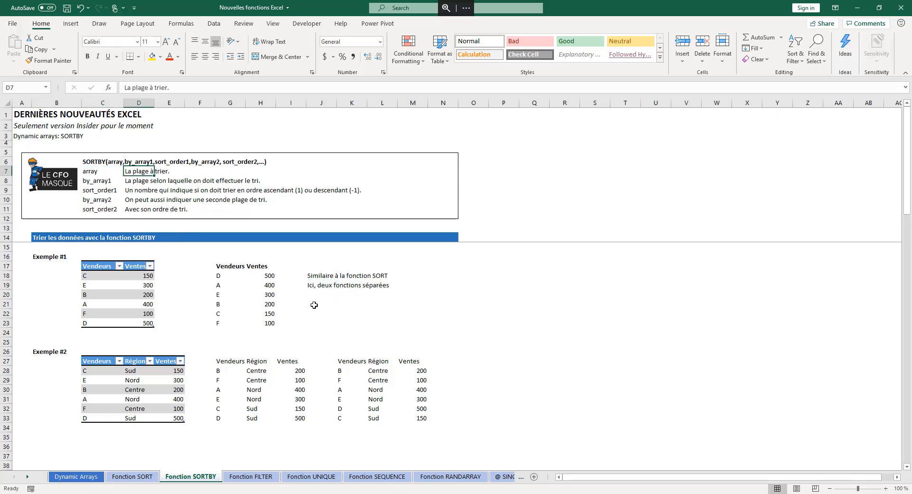
key(Down)
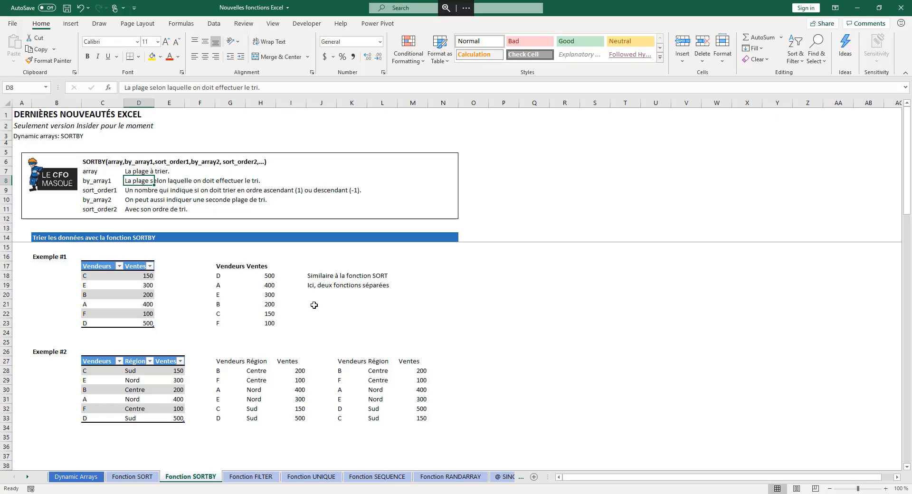
key(Left)
key(Down)
key(Down)
key(Down)
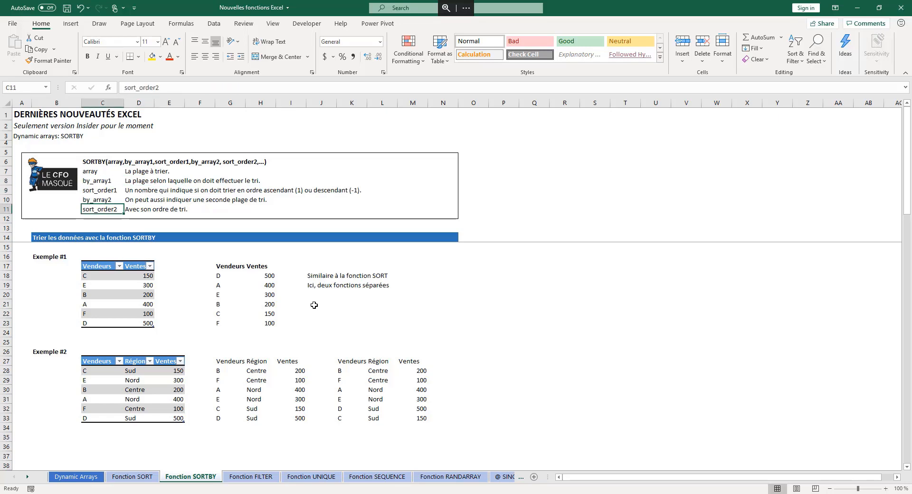
key(Up)
key(Up)
key(Up)
key(Right)
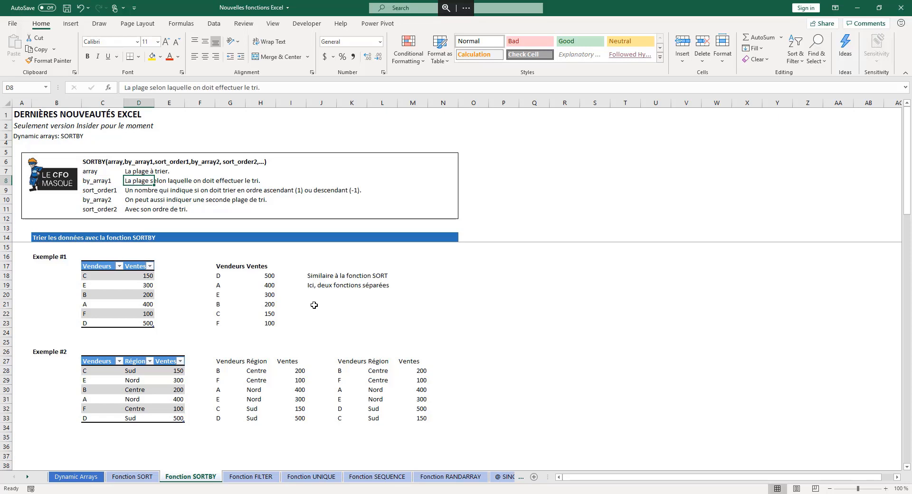
key(Down)
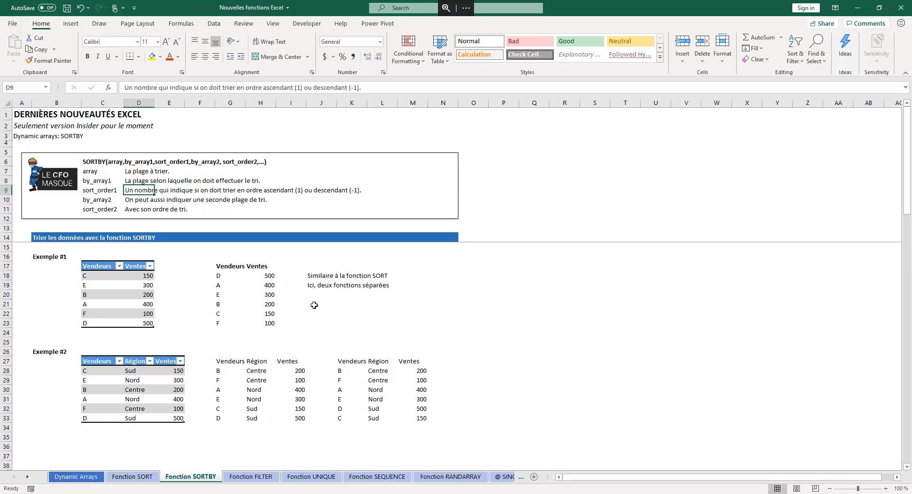
key(Down)
key(Down)
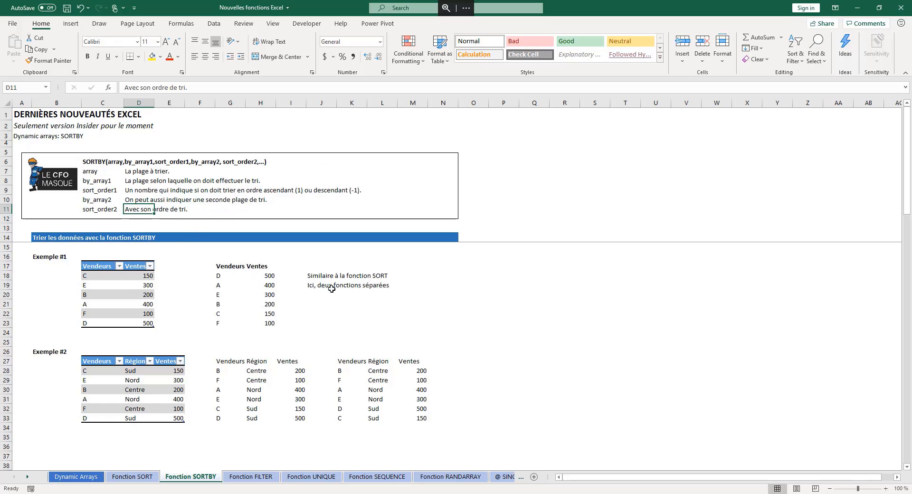
- Compare the two separate SORTBY formulas in G18 and H18 of Exemple #1
click(219, 275)
click(272, 275)
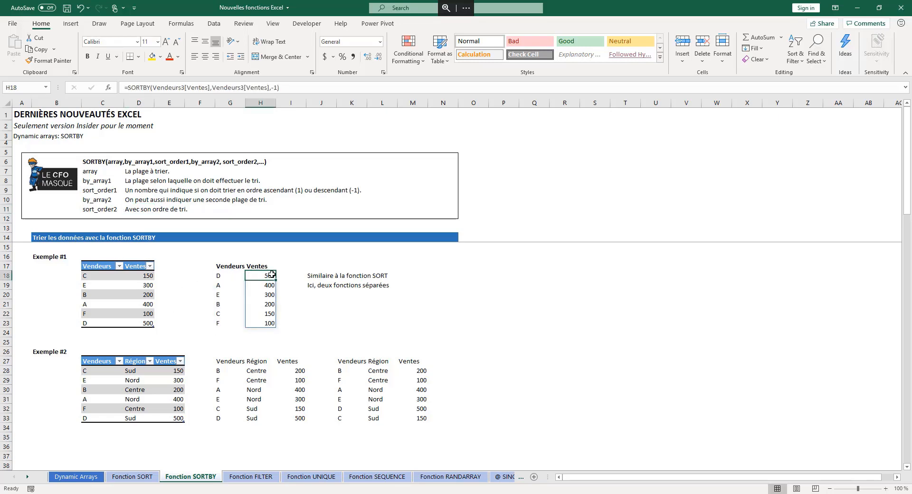
click(219, 273)
click(263, 274)
click(226, 274)
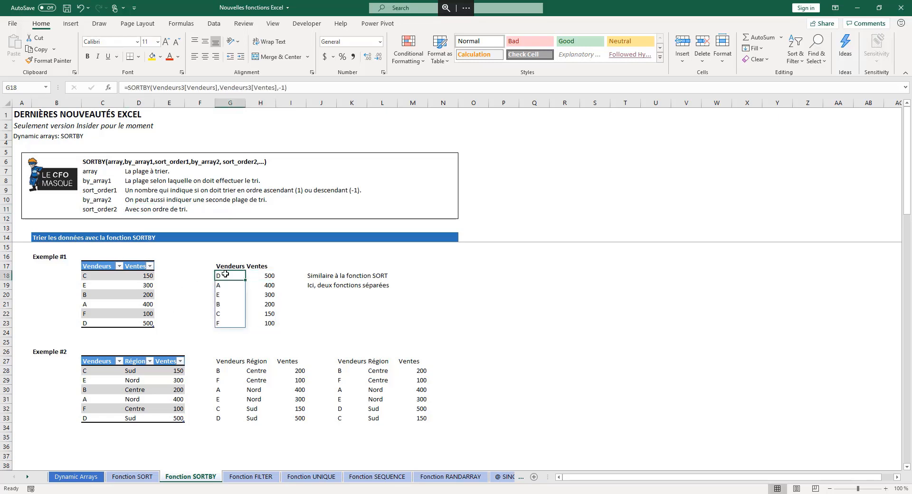
click(255, 277)
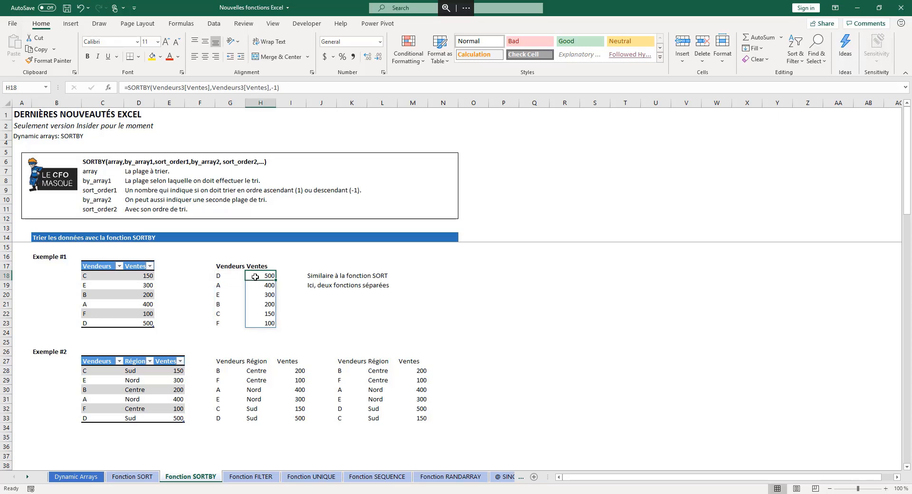
click(228, 277)
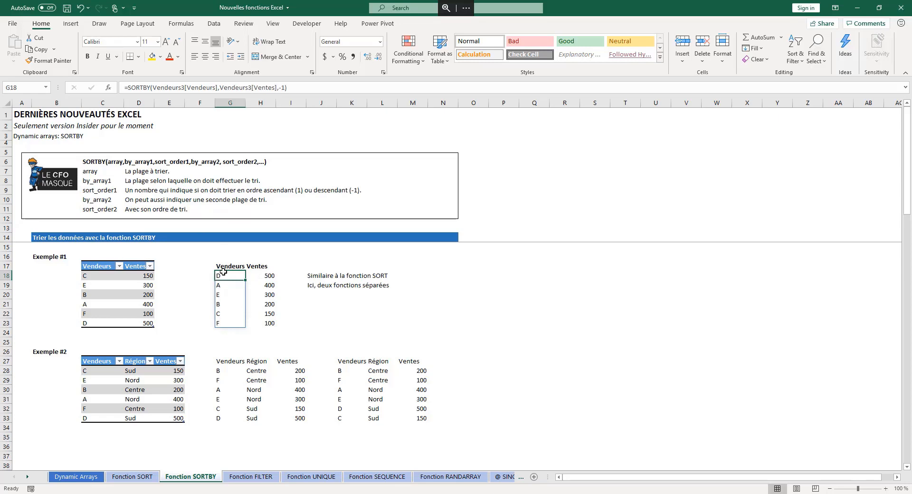
- Examine which Vendeurs3 table columns the SORTBY formulas in G18 and H18 reference, leaving both formulas as they are
click(153, 88)
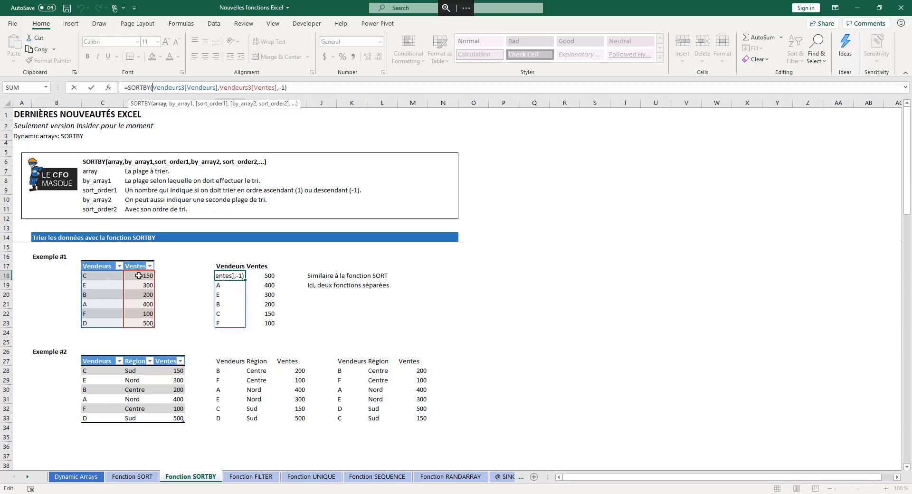
click(270, 275)
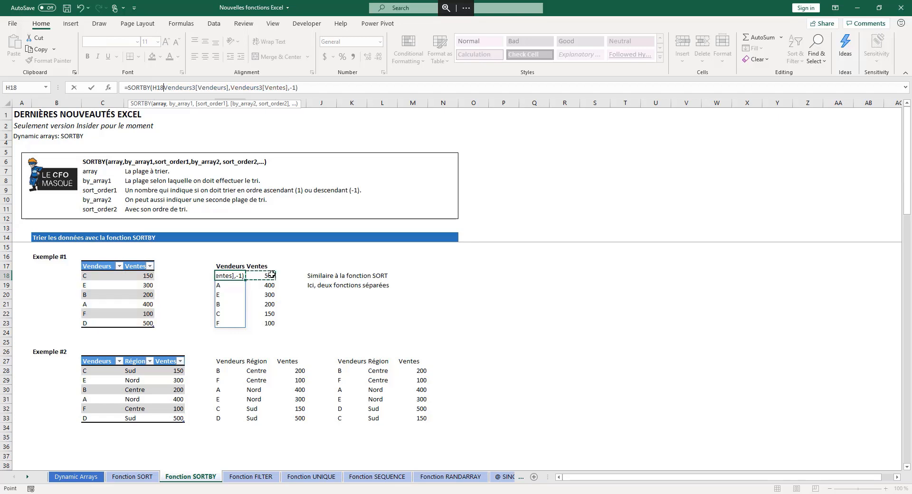
key(Escape)
click(271, 275)
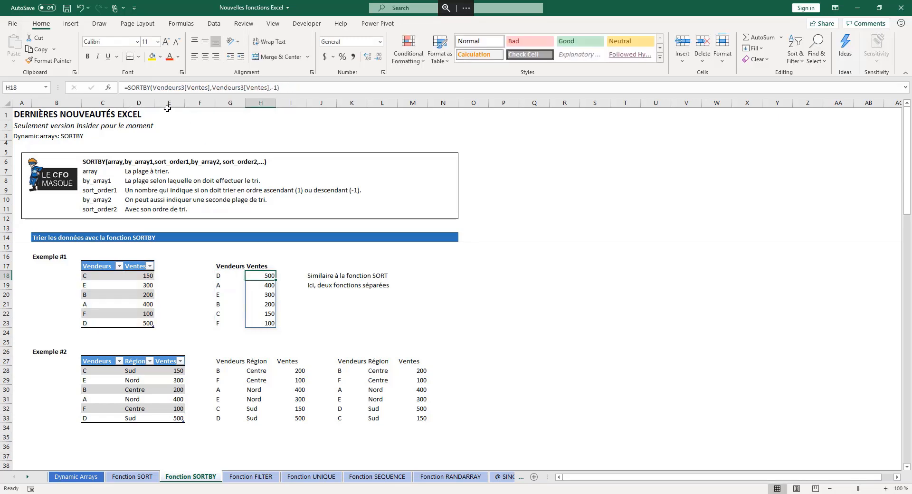
click(151, 88)
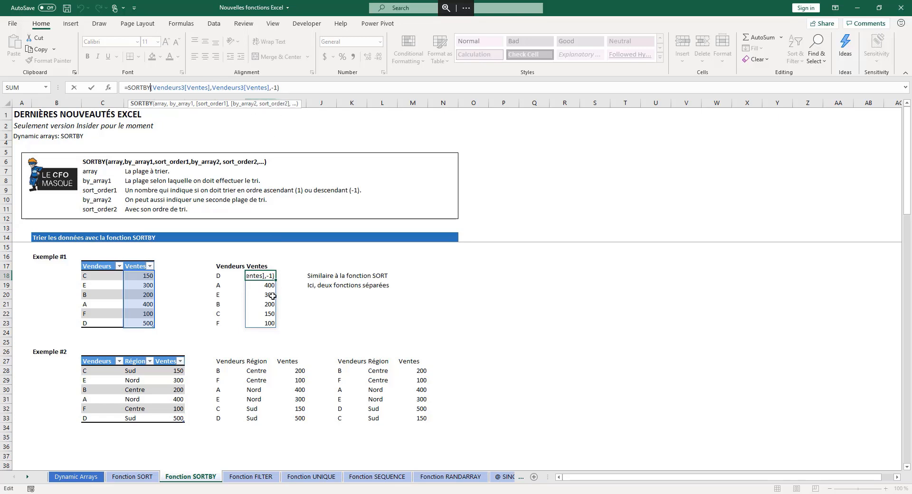
key(Escape)
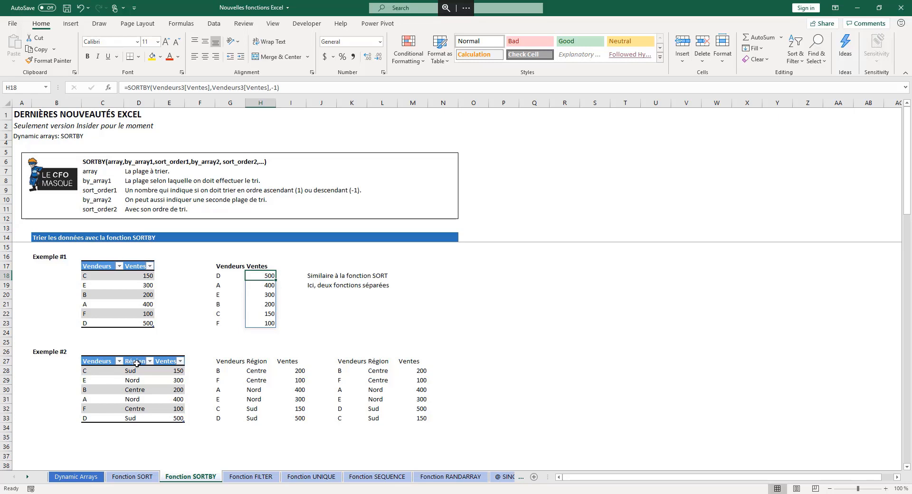
- Examine the array, by_array1, sort_order1 and by_array2 arguments of the SORTBY formula in G28 of Exemple #2, leaving the formula as it is
click(223, 370)
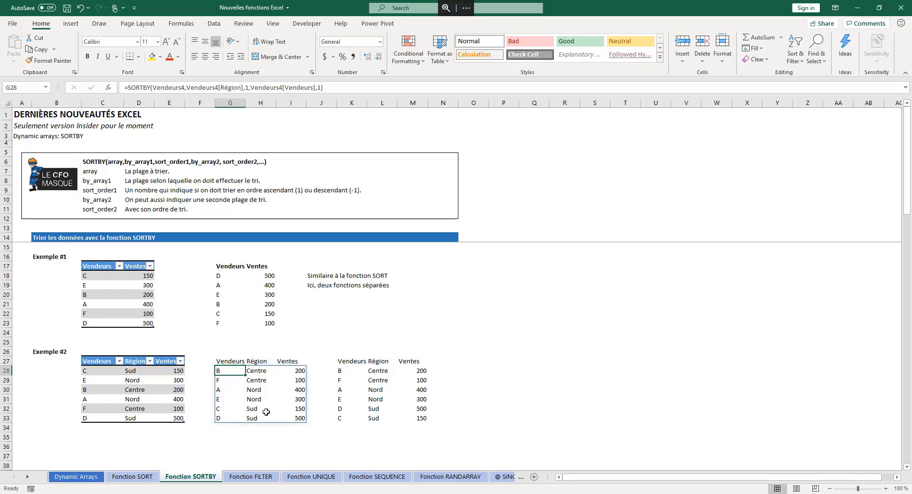
click(154, 87)
click(161, 105)
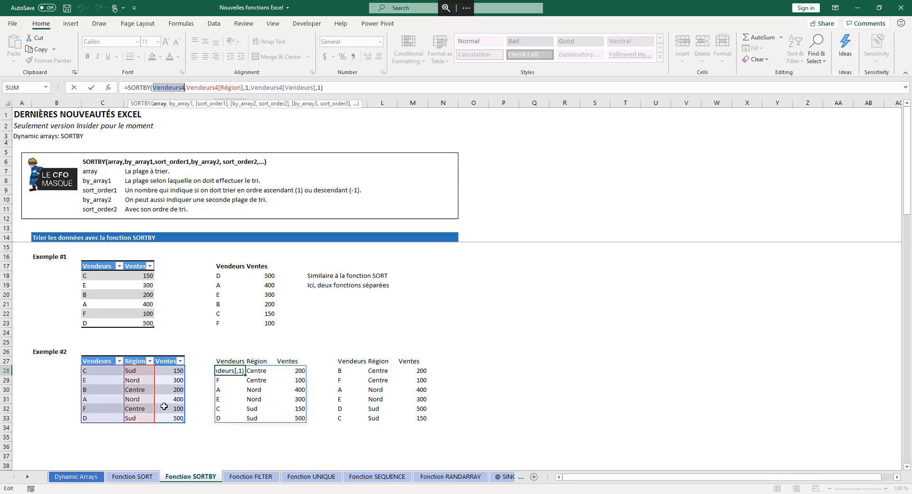
click(186, 104)
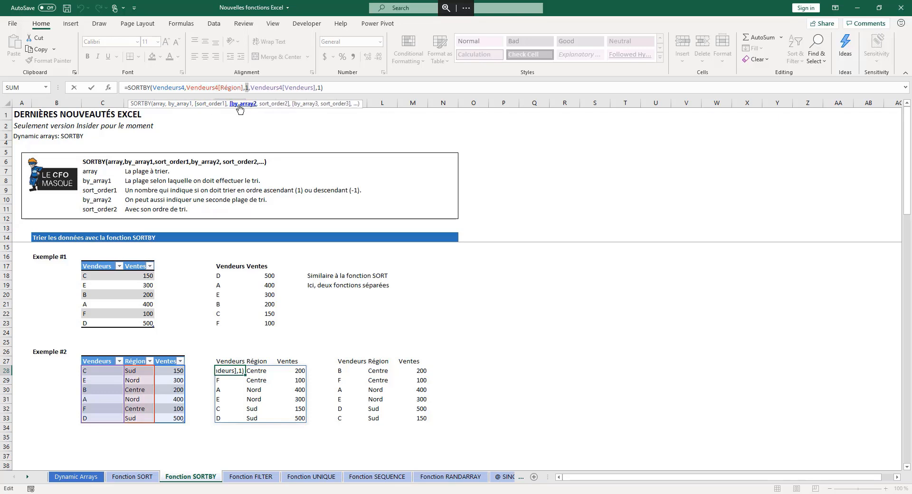
click(242, 103)
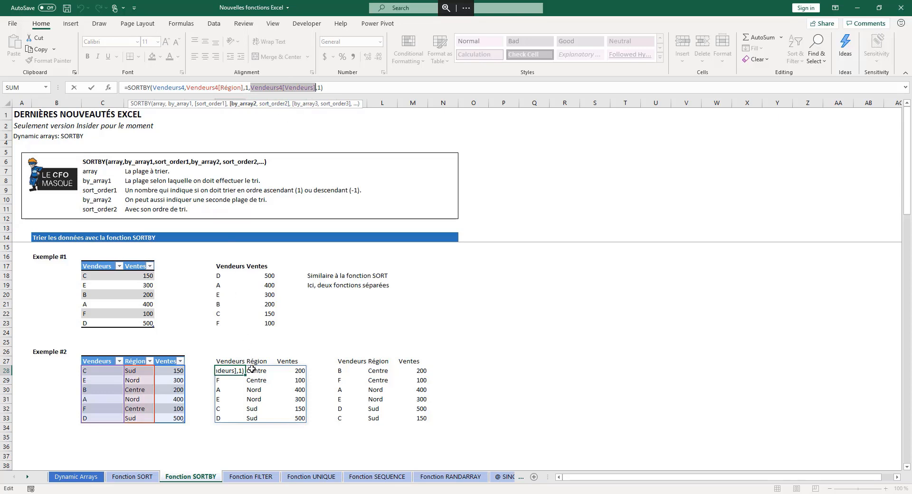
key(Escape)
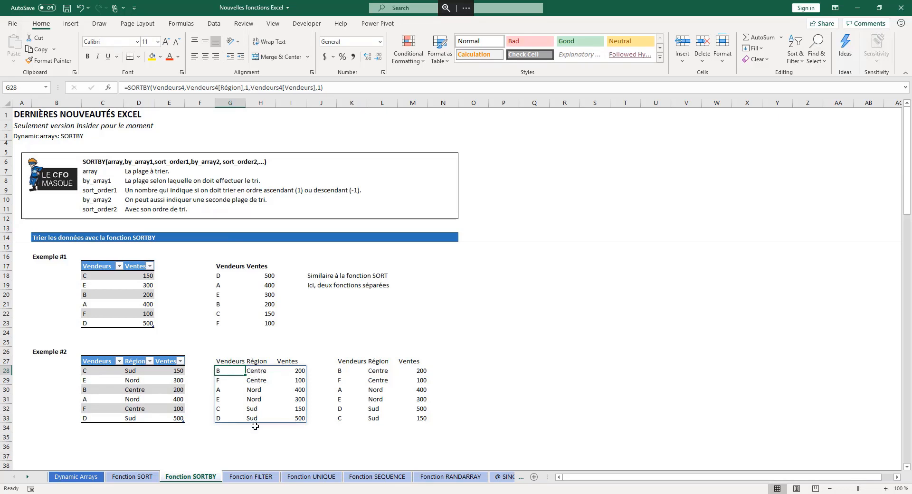
- Check the Région order and the Vendeurs order within Sud in the Exemple #2 result that starts in G28
click(255, 371)
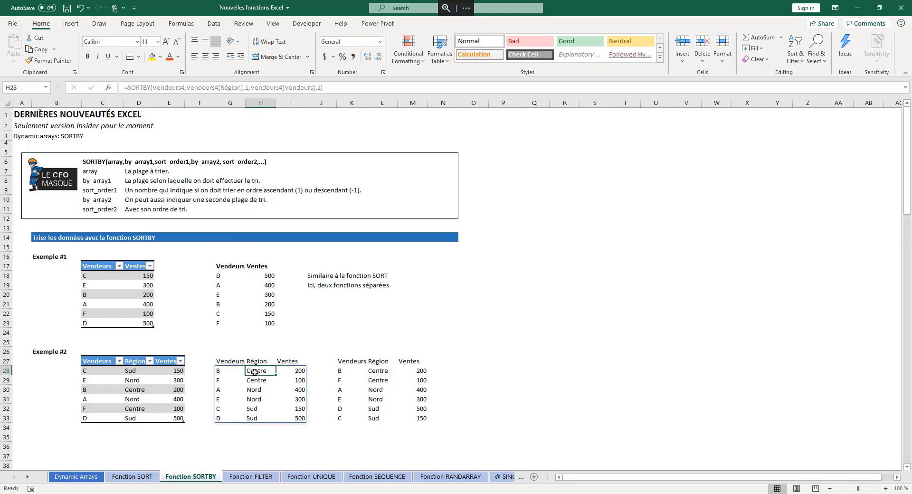
drag(255, 375, 221, 419)
click(221, 412)
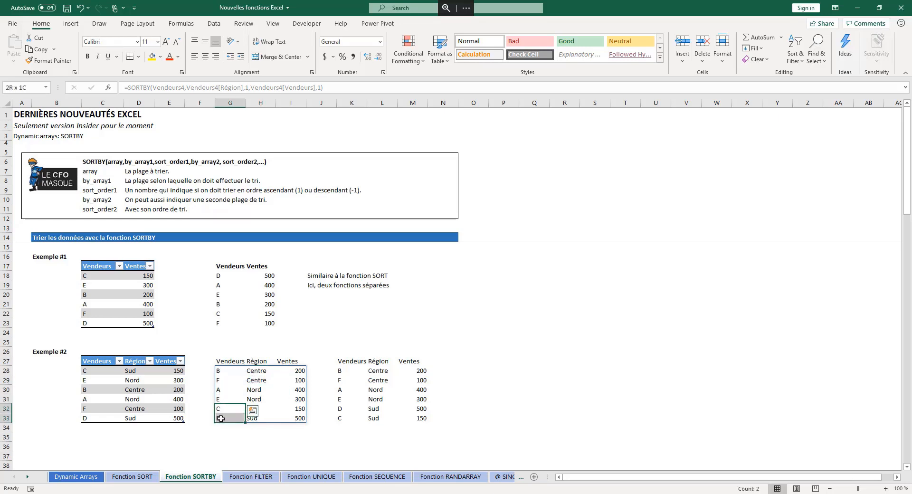
- Examine each argument of the K28 SORTBY formula, from the Vendeurs4 array and Région key to the Ventes key and its sort order
click(339, 371)
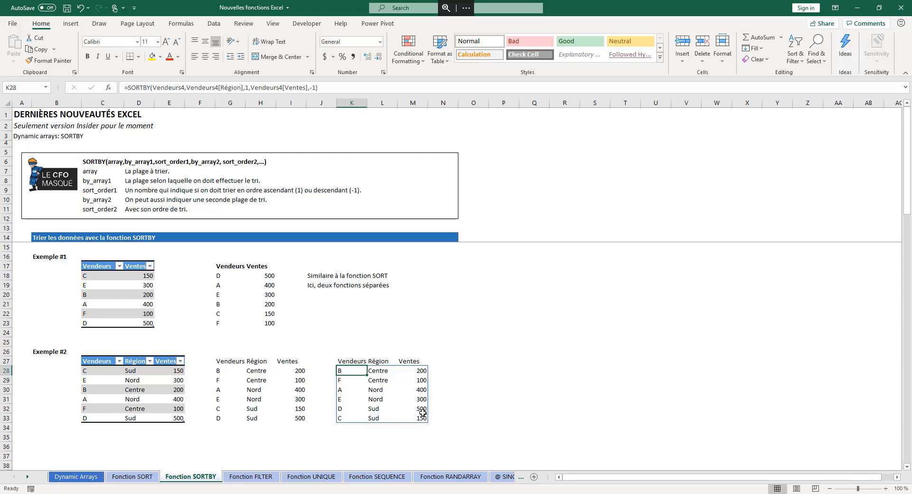
click(155, 88)
double_click(164, 88)
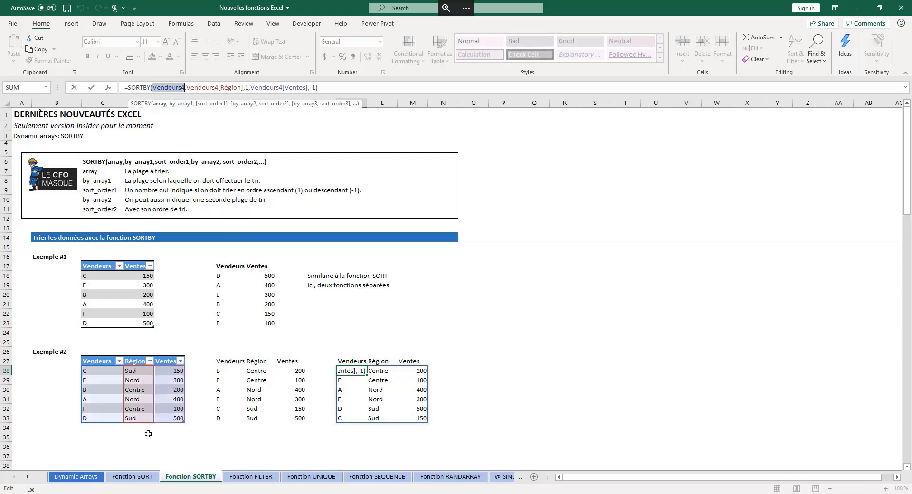
click(181, 104)
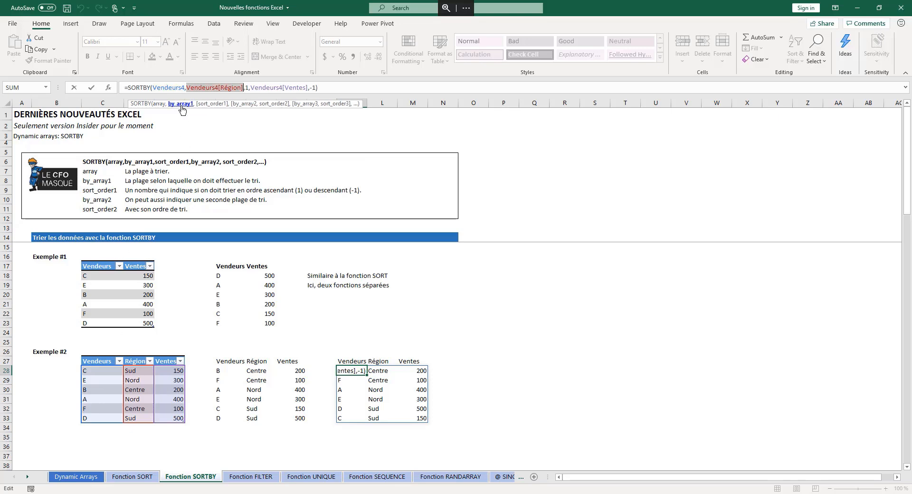
click(212, 103)
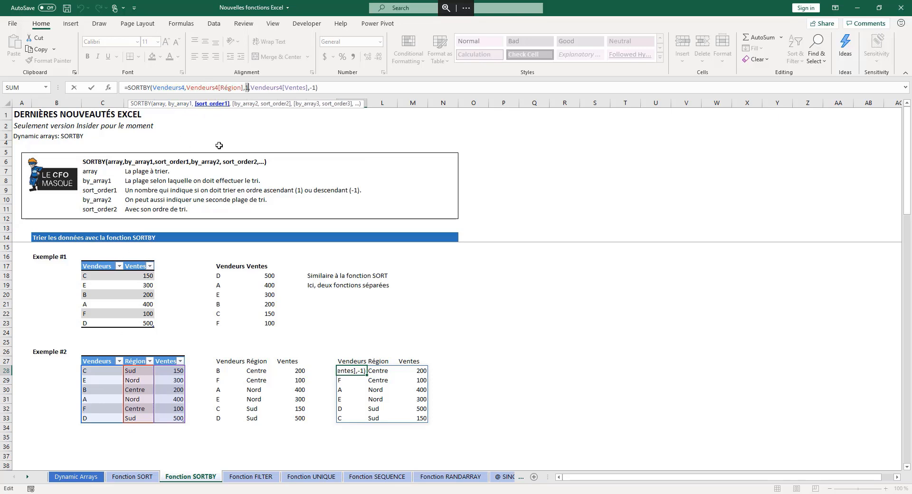
click(248, 103)
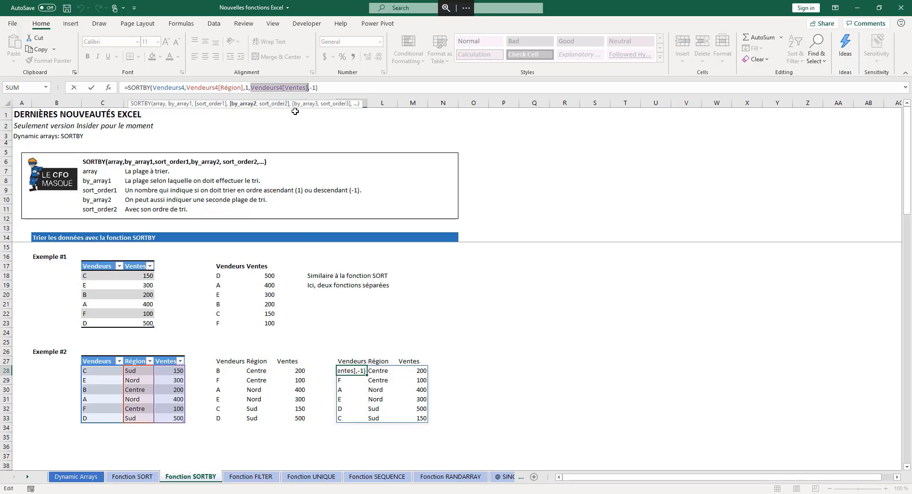
click(284, 104)
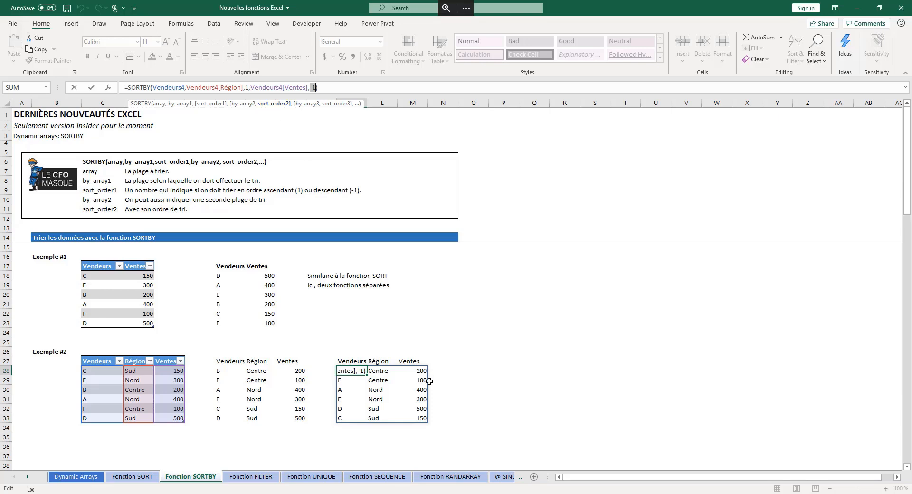
key(Escape)
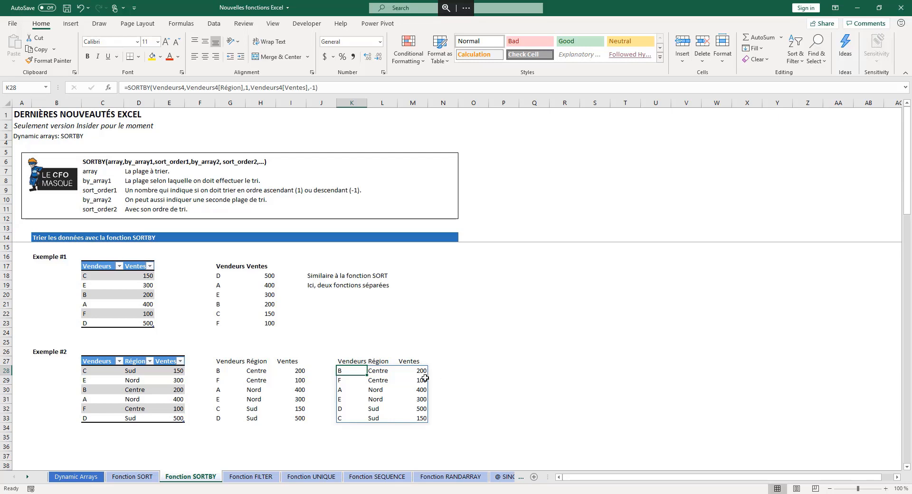
- Review the empty rows under the Exemple #2 source table and compare the SORTBY formulas in G28 and G18
drag(90, 431, 171, 449)
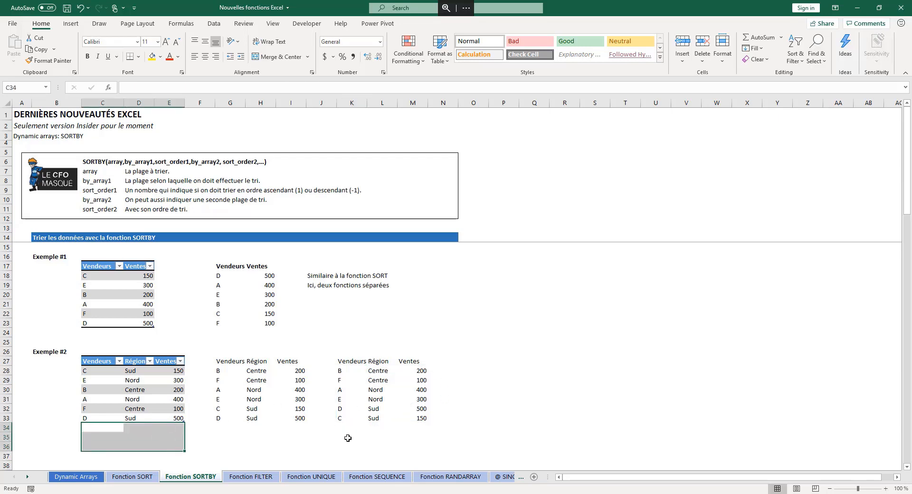
click(472, 354)
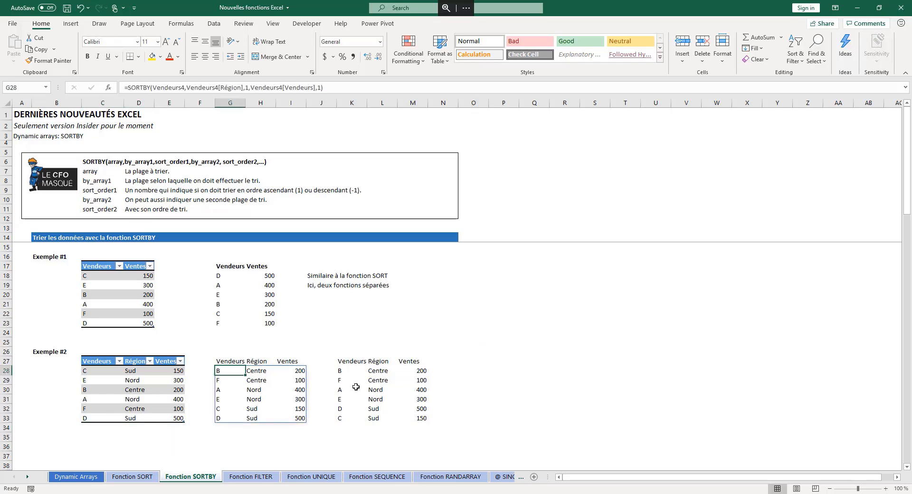
click(221, 276)
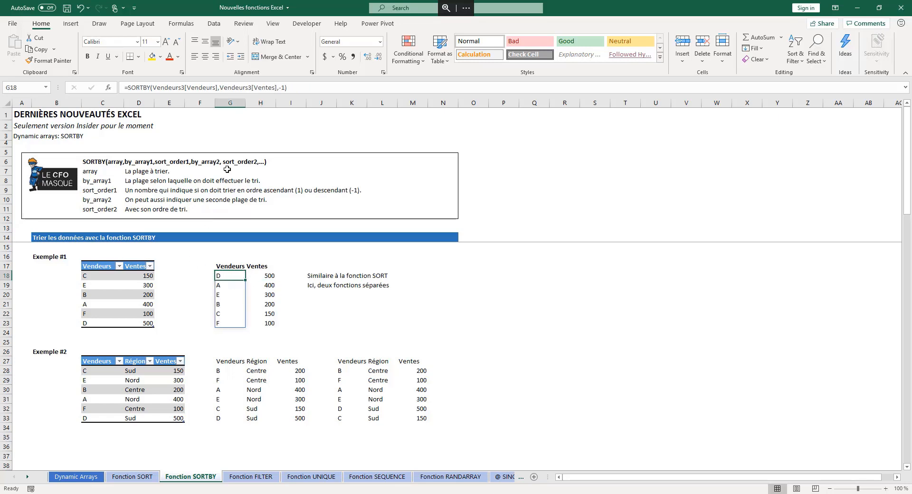
click(225, 370)
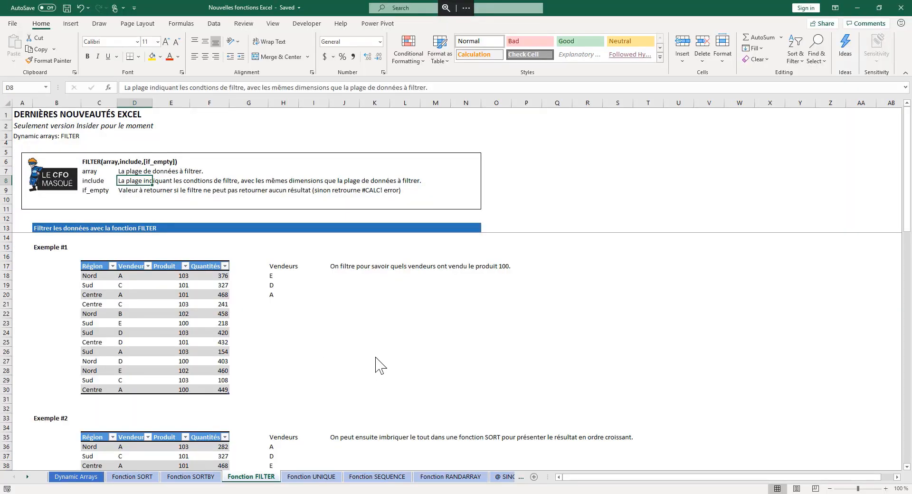
- Read the FILTER syntax and the descriptions of its array, include and if_empty arguments on the Fonction FILTER sheet
click(19, 138)
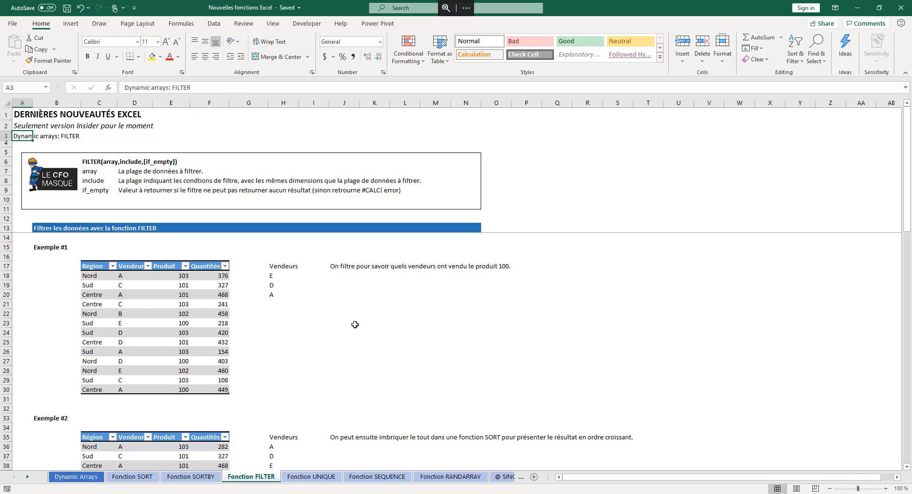
click(89, 162)
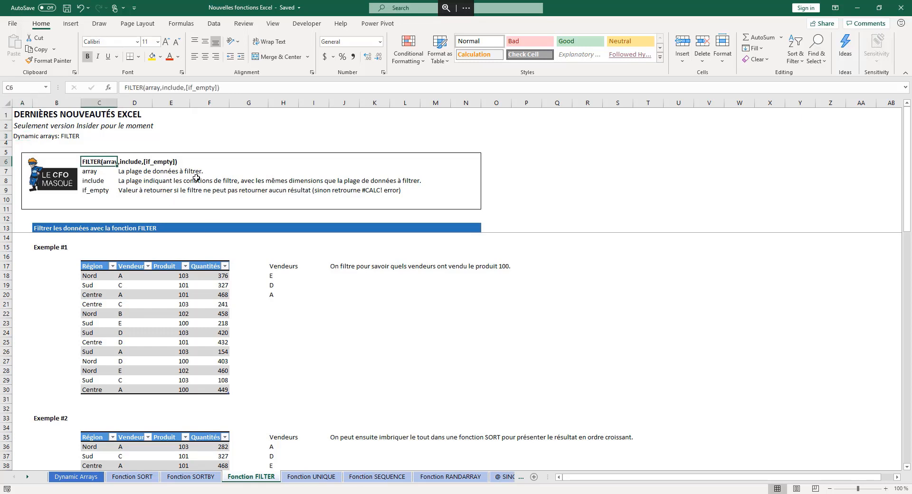
key(Down)
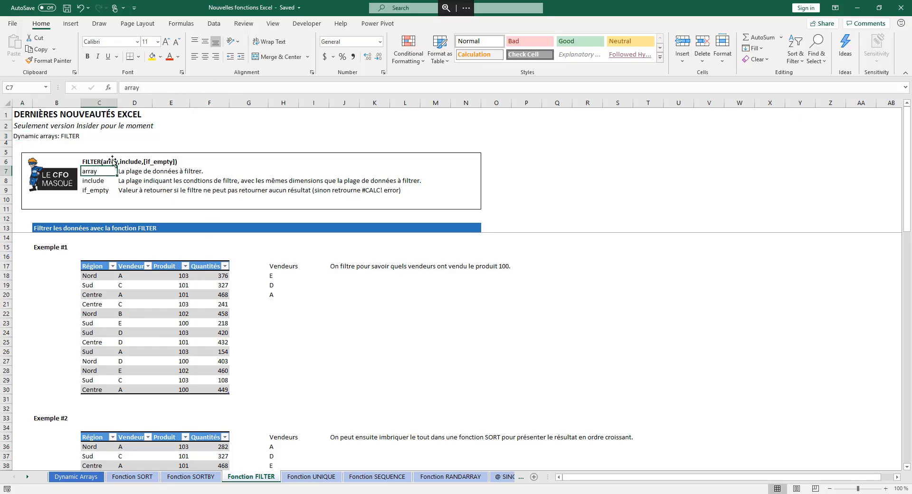
click(94, 181)
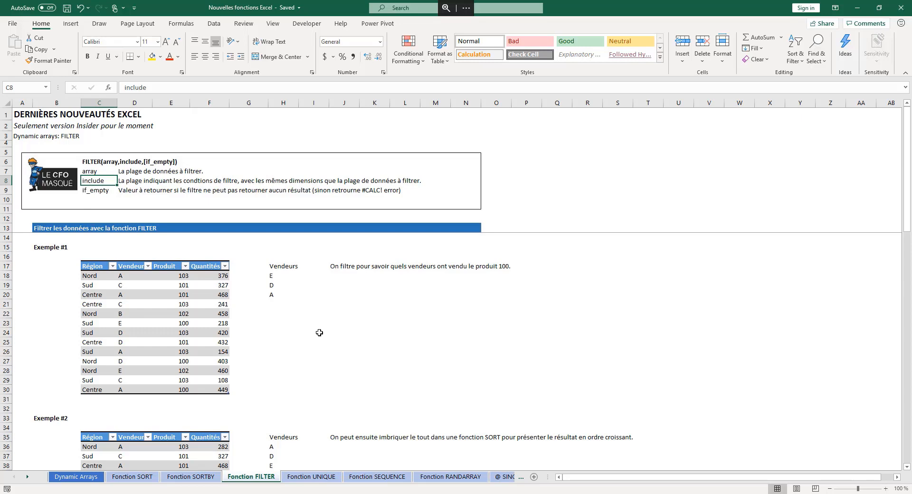
key(Down)
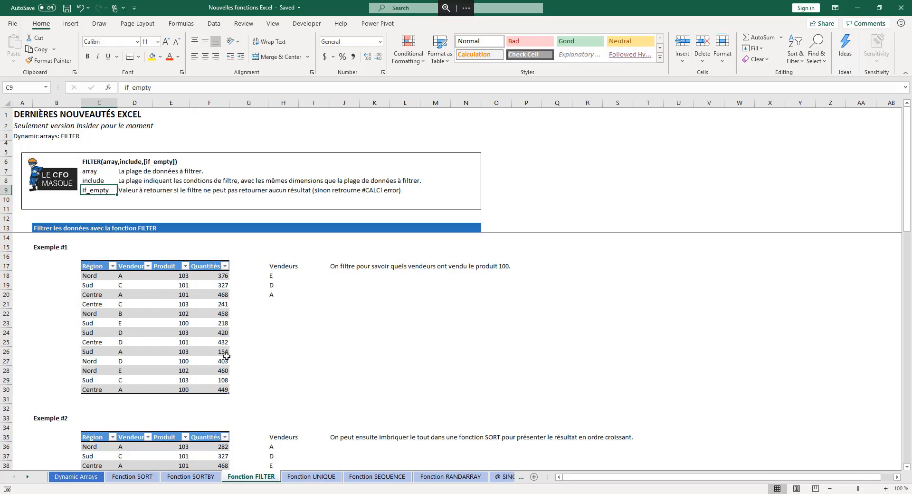
- Examine the array, include and if_empty arguments of the FILTER formula in H18 of Exemple #1, keeping the formula unchanged
click(281, 275)
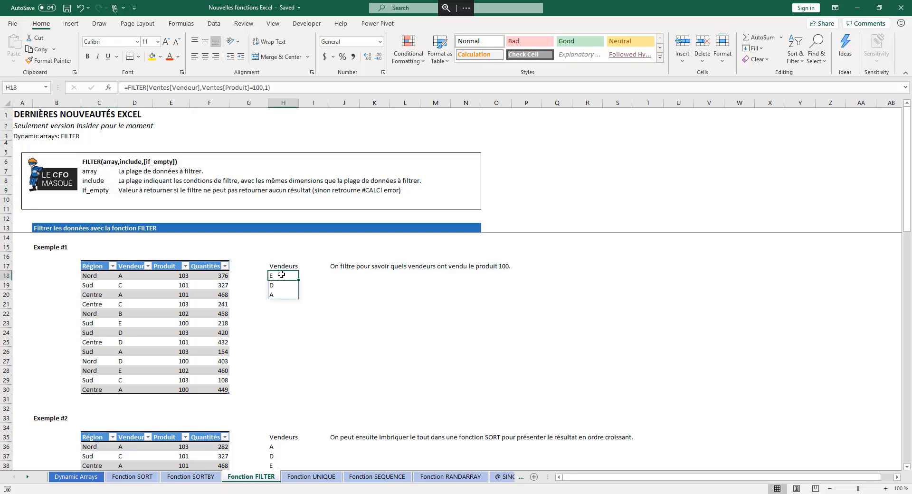
click(149, 86)
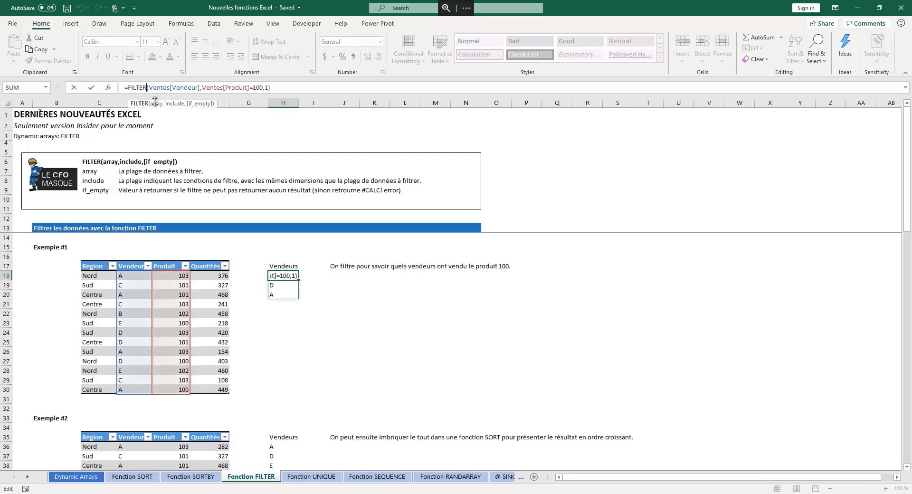
click(153, 103)
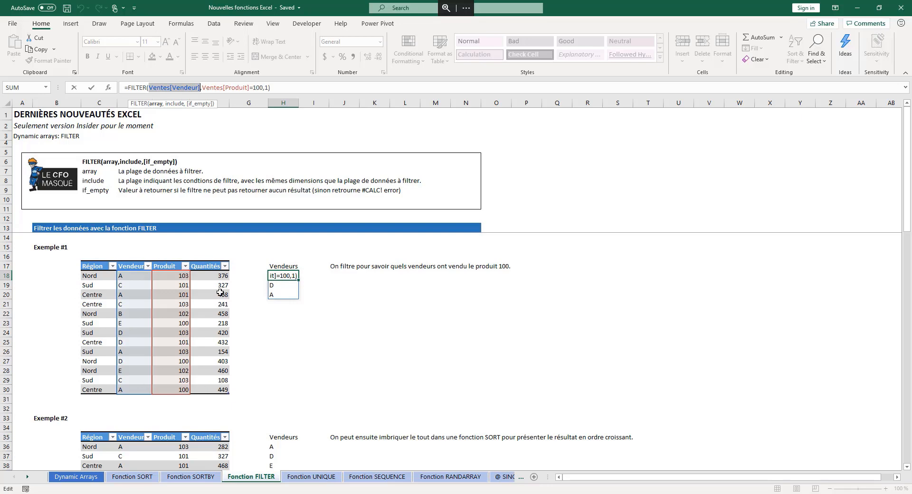
click(174, 104)
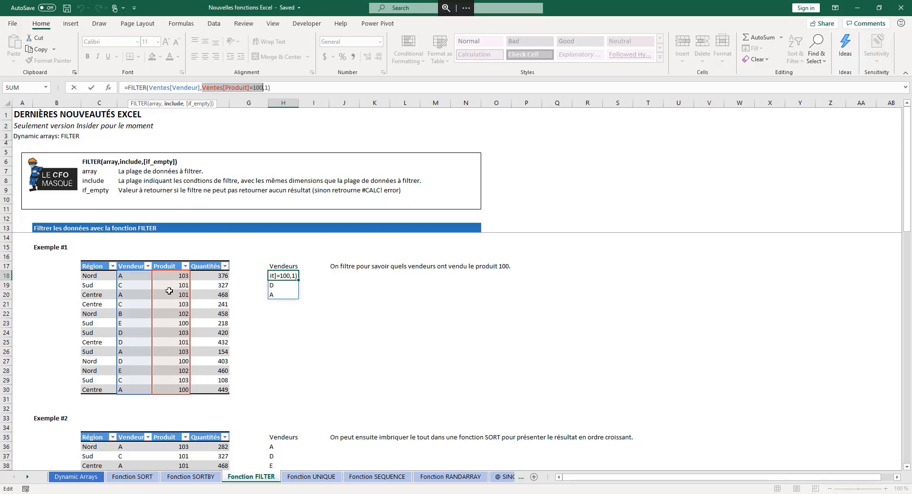
click(200, 103)
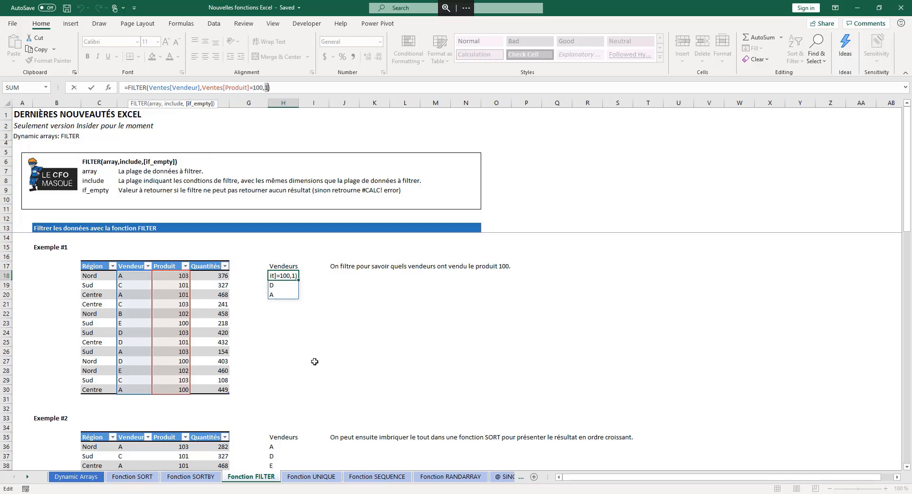
key(ctrl+Return)
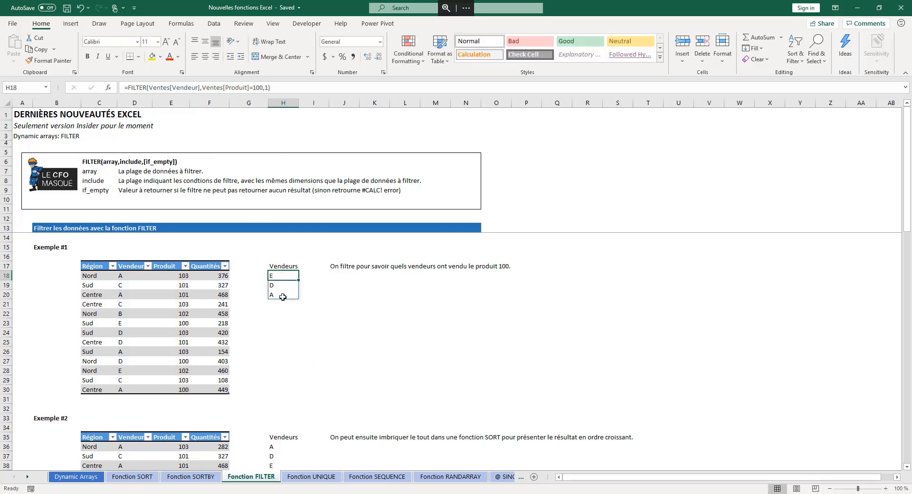
- Check the rows with Produit 100 in the Exemple #1 source table and the Vendeur of each against the filtered list
click(187, 322)
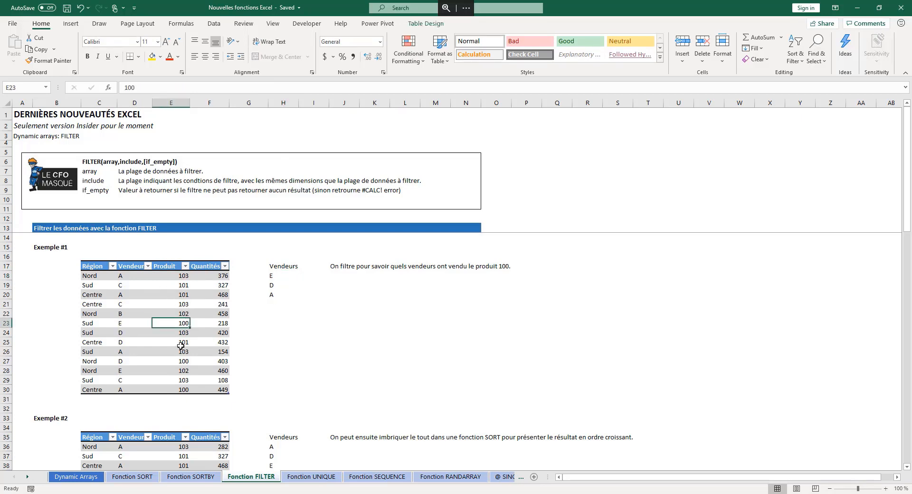
click(183, 362)
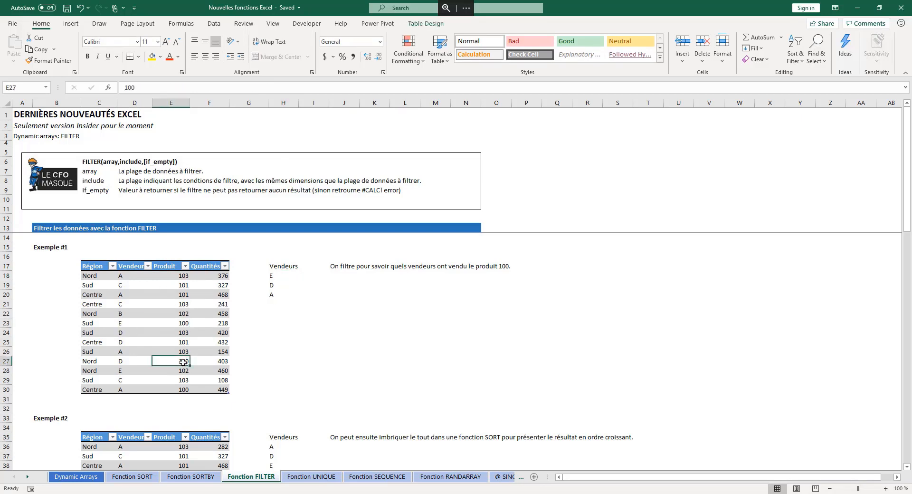
click(123, 362)
click(184, 390)
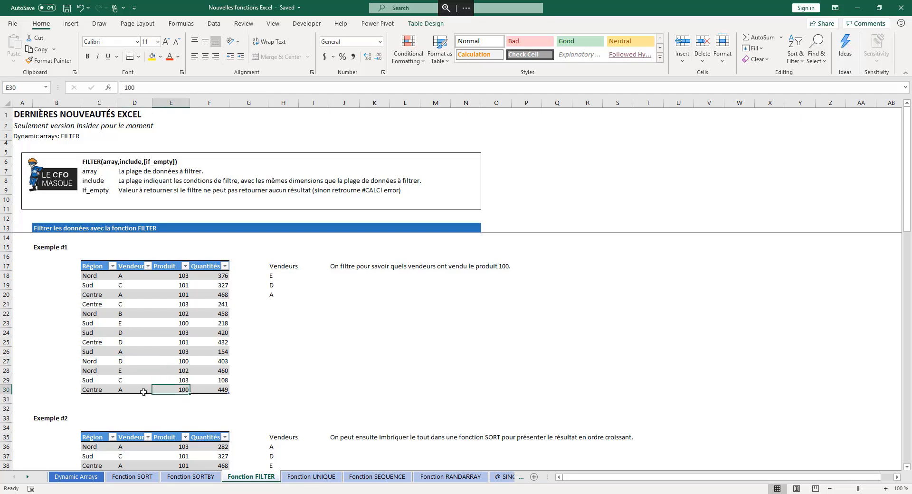
click(121, 389)
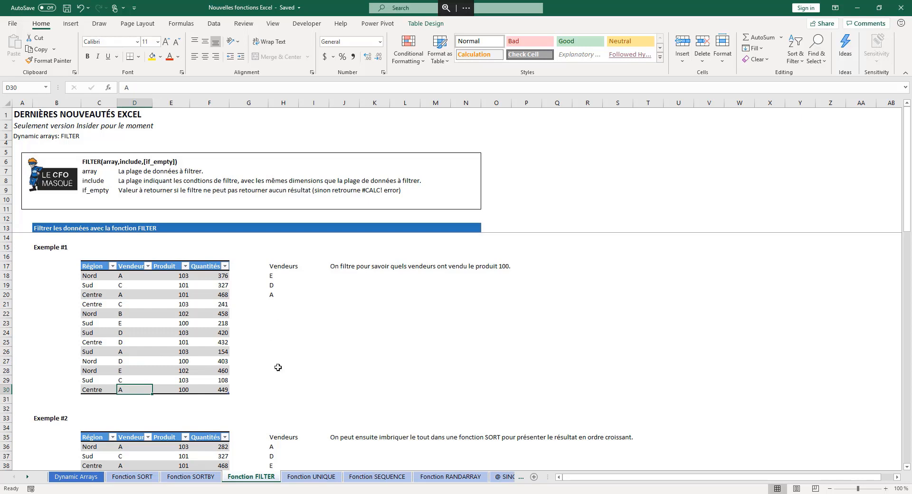
- Examine the array, sort_index and sort_order arguments of the SORT formula around FILTER in H36 of Exemple #2, keeping it unchanged
scroll(275, 363, down, 6)
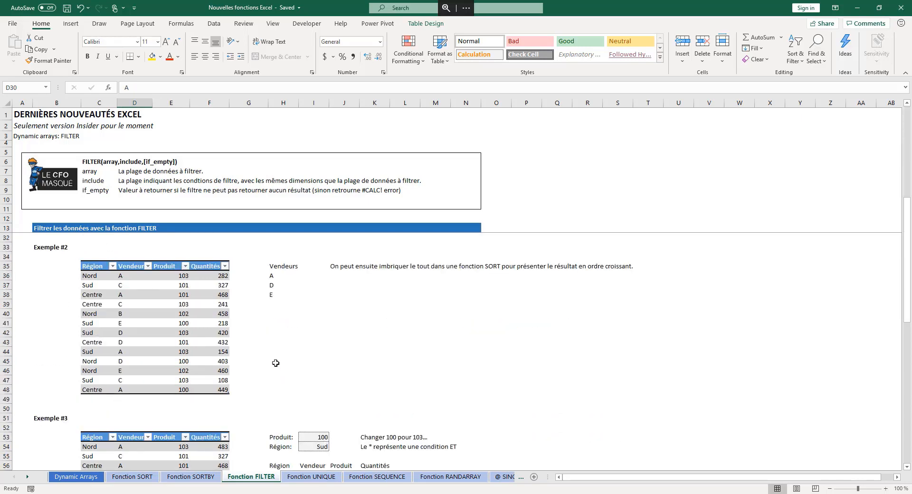
click(274, 278)
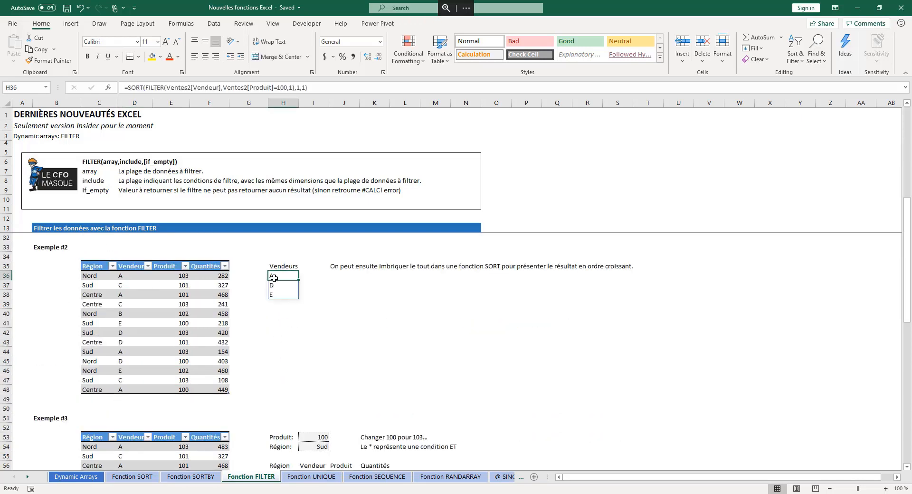
click(146, 88)
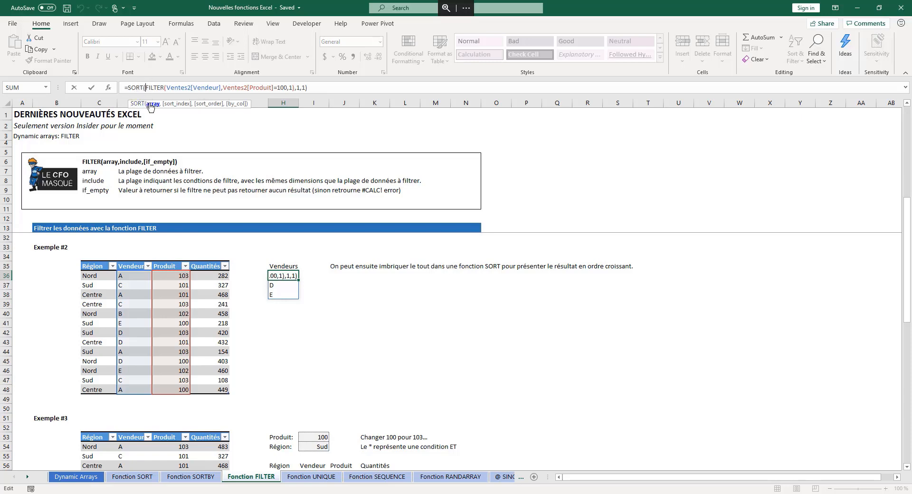
click(152, 104)
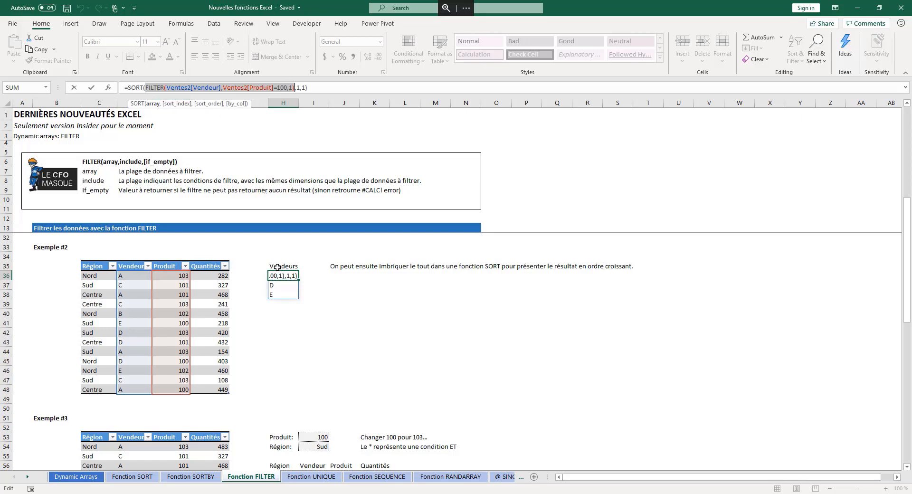
click(176, 105)
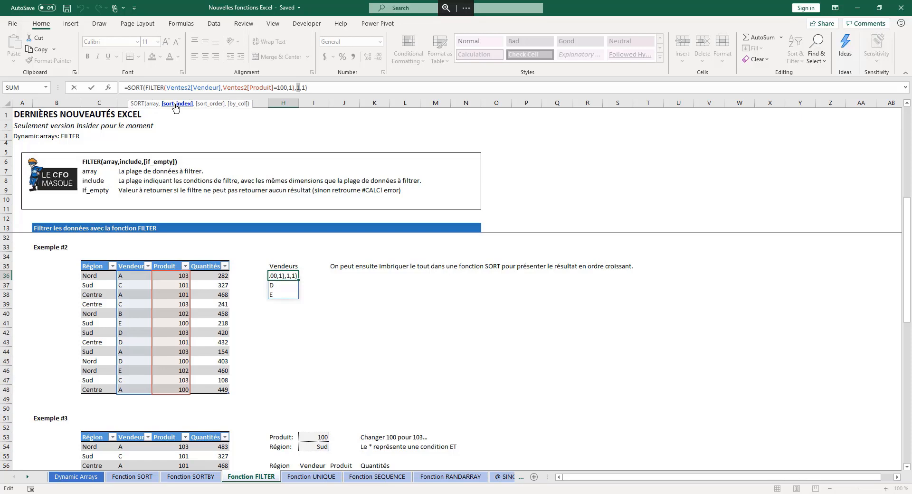
click(209, 104)
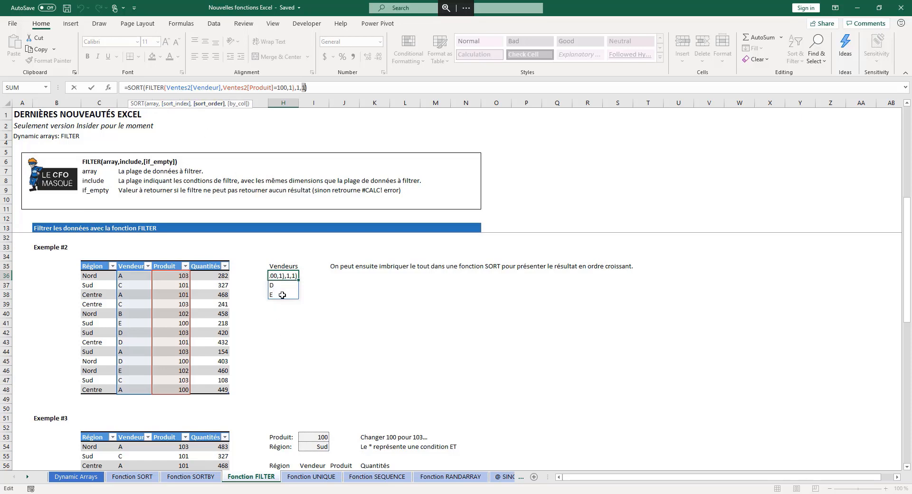
key(ctrl+Return)
- Compare the filtered Vendeurs list of Exemple #1 with the sorted Vendeurs list of Exemple #2
scroll(332, 309, up, 6)
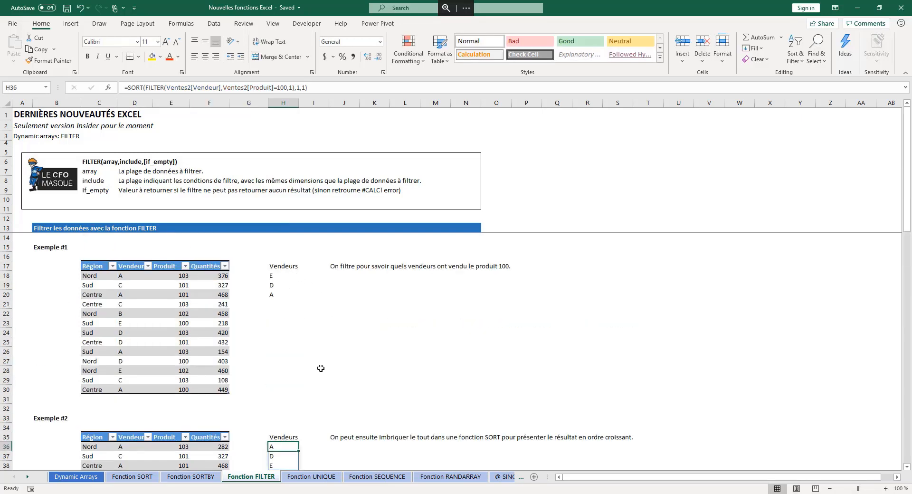
scroll(320, 369, down, 2)
scroll(322, 418, down, 2)
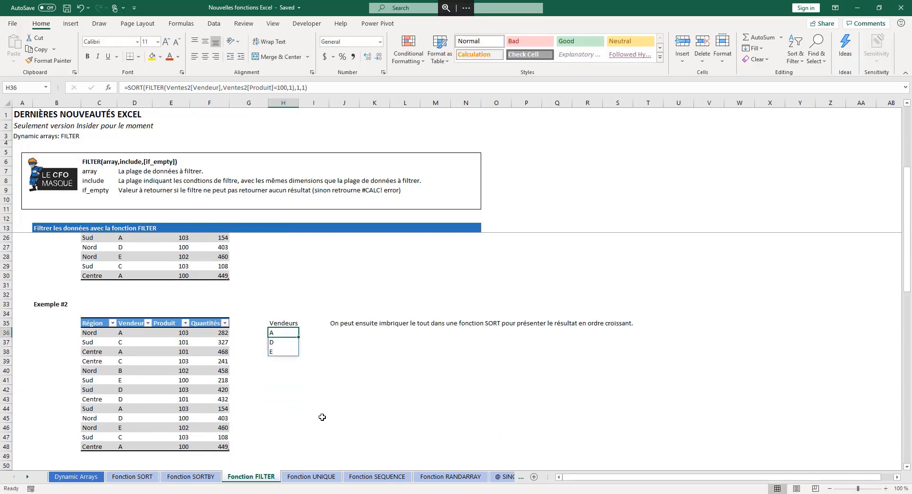
scroll(327, 377, down, 2)
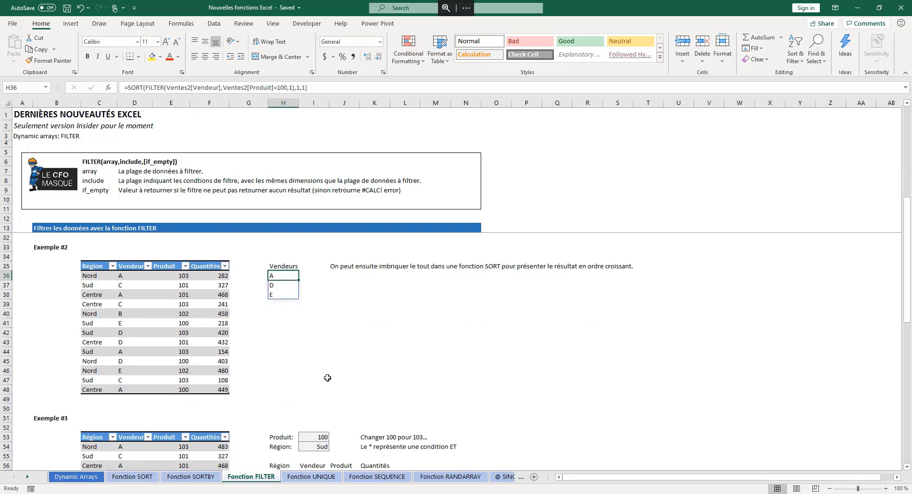
- Review the Produit and Région criteria in I53 and I54 of Exemple #3 and the note on the * condition in K54
scroll(309, 375, down, 4)
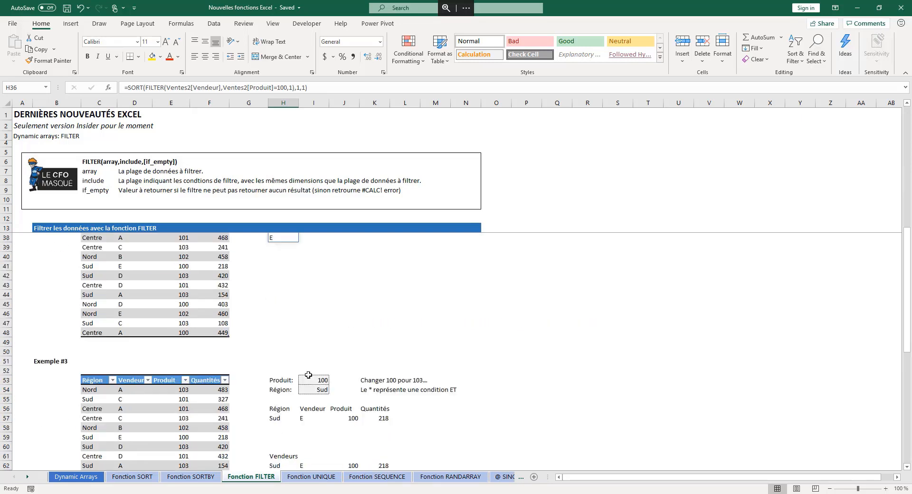
scroll(308, 375, down, 2)
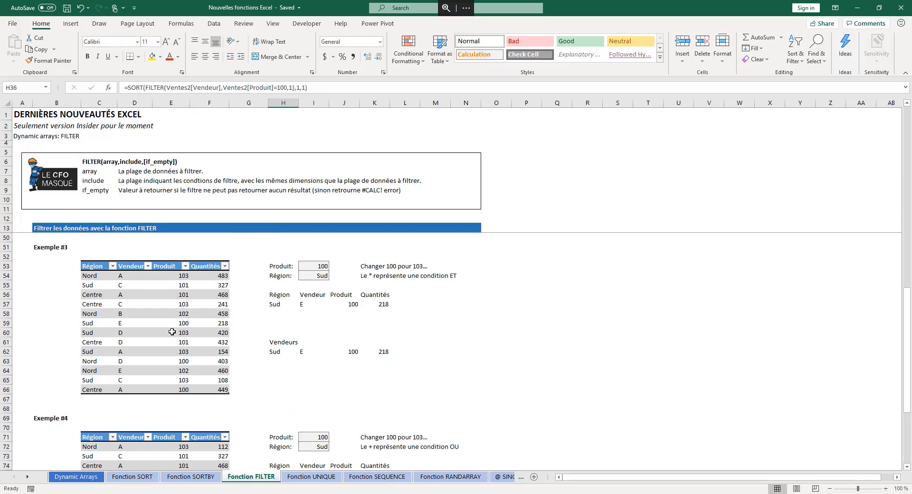
click(321, 267)
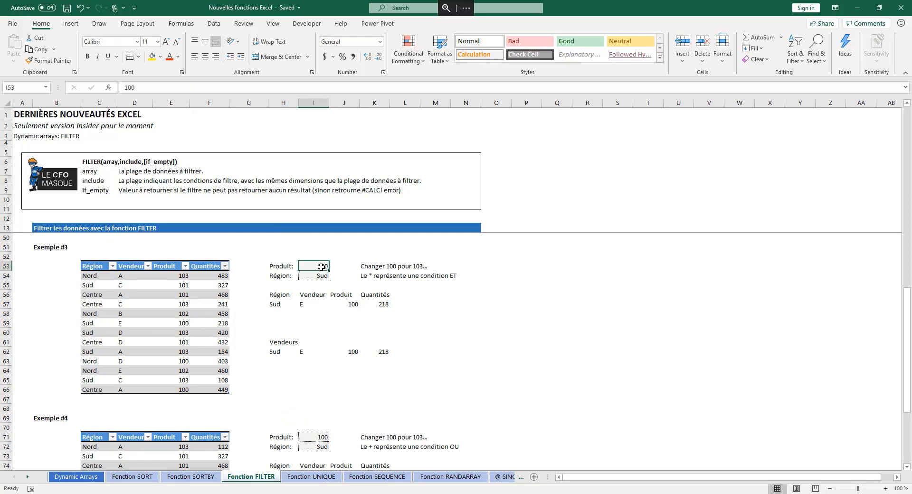
click(321, 276)
click(320, 267)
click(318, 277)
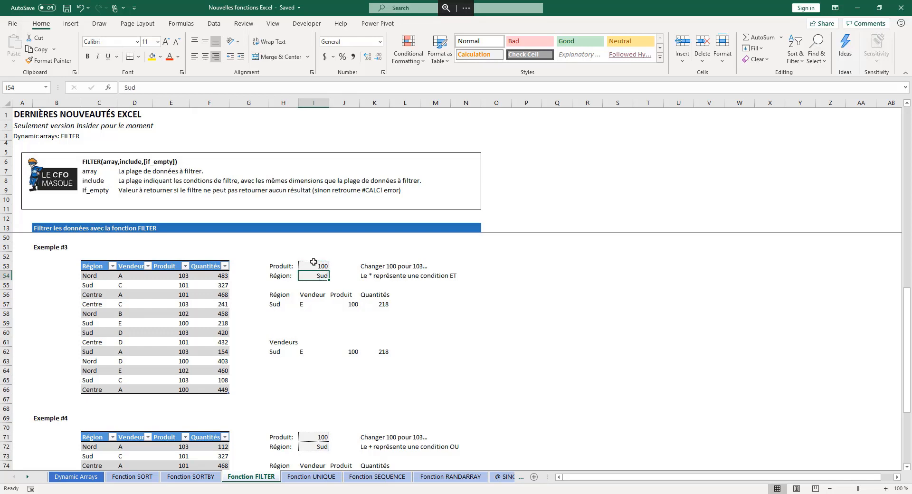
click(314, 267)
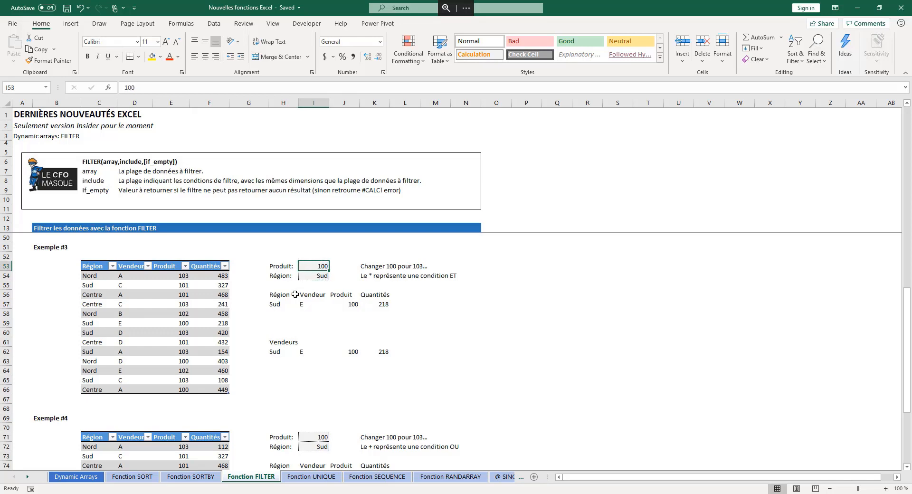
click(313, 278)
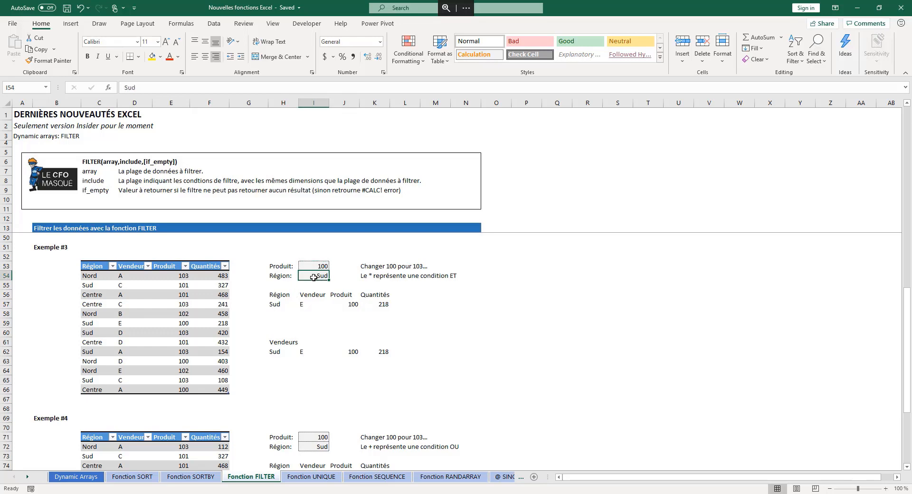
click(362, 278)
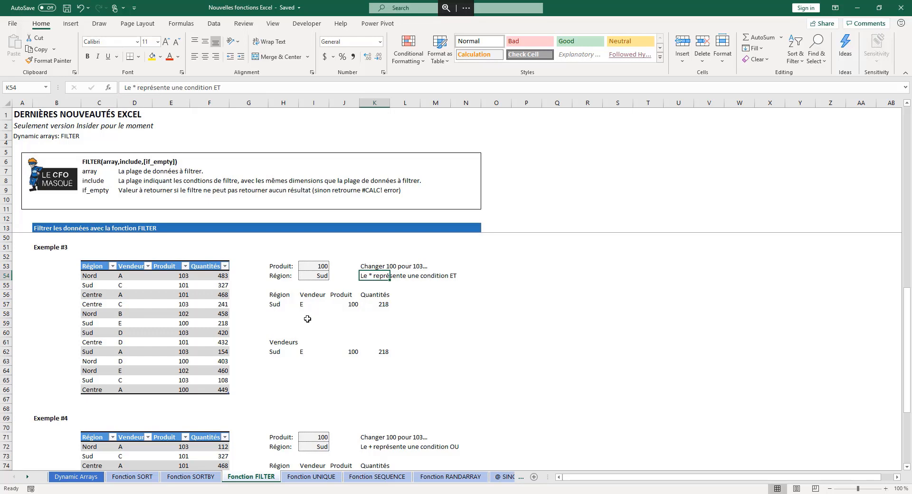
- Examine the array and include arguments of the FILTER formula in H57 of Exemple #3, leaving the formula unchanged
click(274, 303)
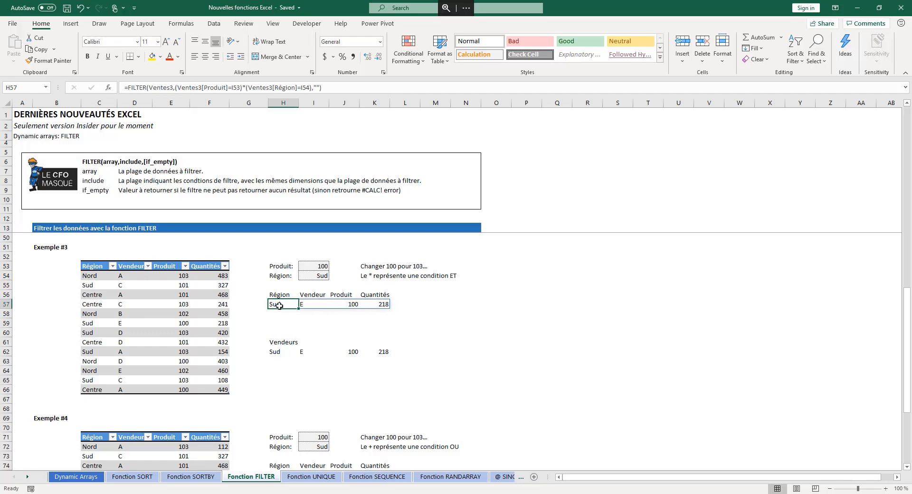
click(149, 89)
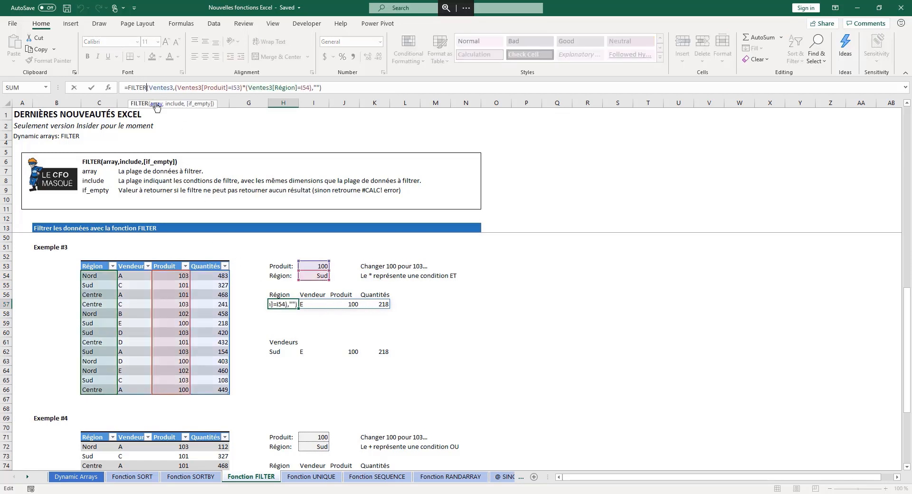
click(153, 104)
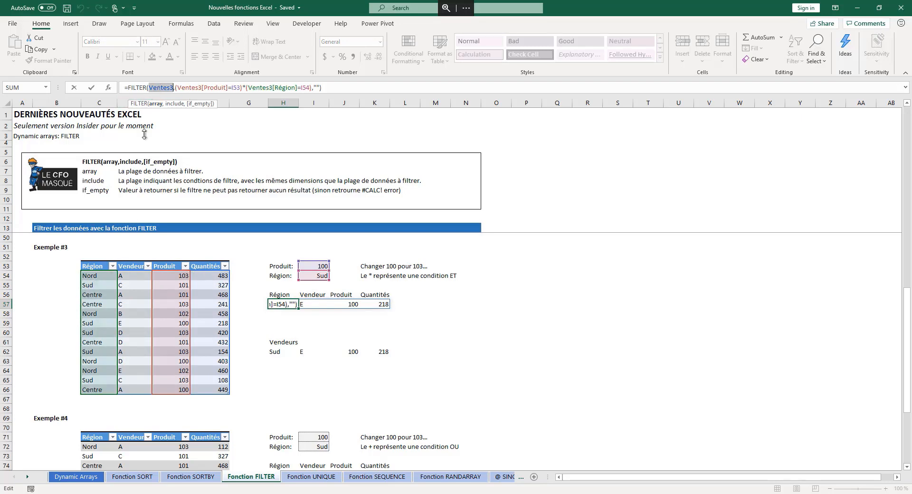
click(174, 103)
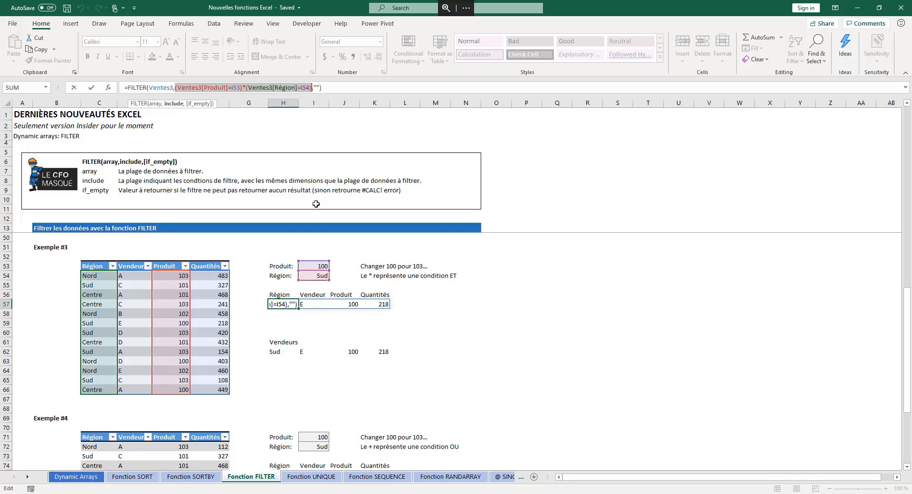
key(Escape)
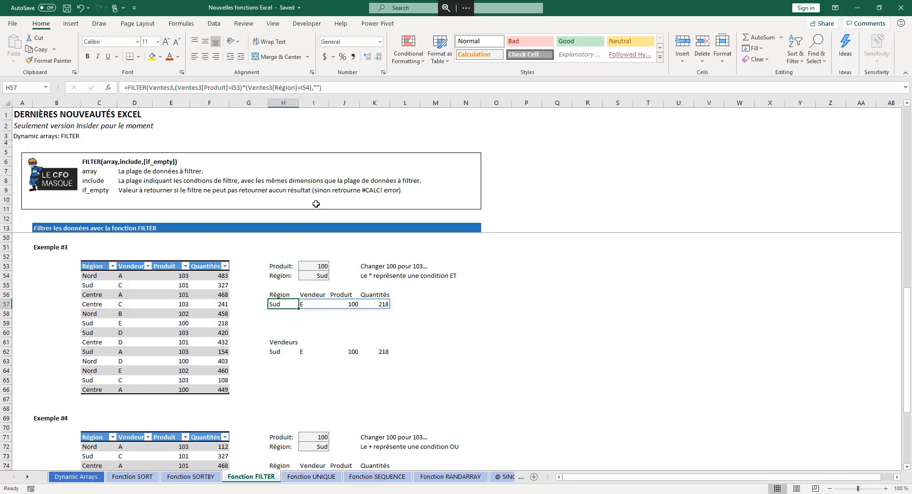
key(Down)
key(Up)
- Set the Produit criterion in I53 of Exemple #3 to 103
click(309, 268)
text(10)
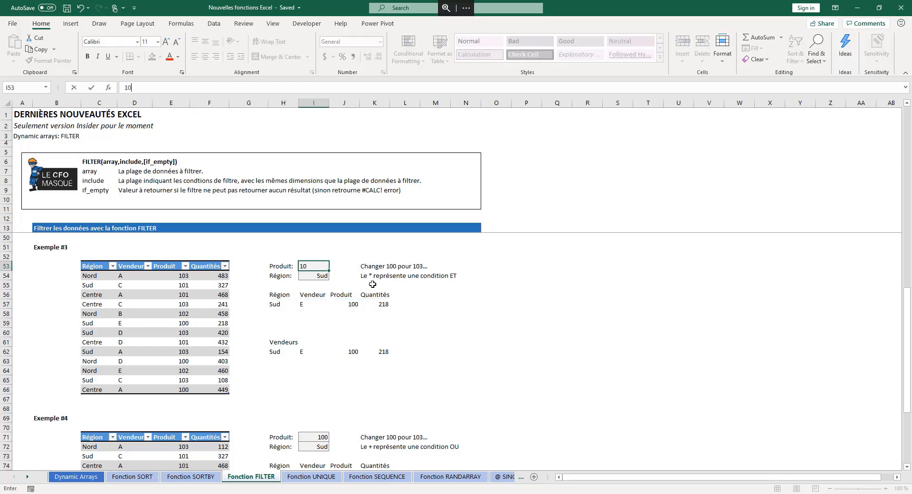
text(3)
key(Return)
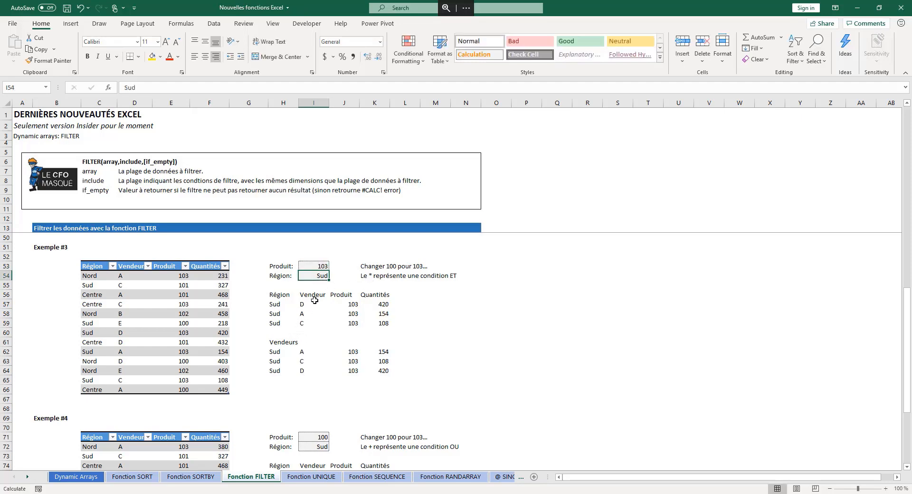
- Return the Produit criterion in I53 of Exemple #3 to 100
click(317, 266)
text(1)
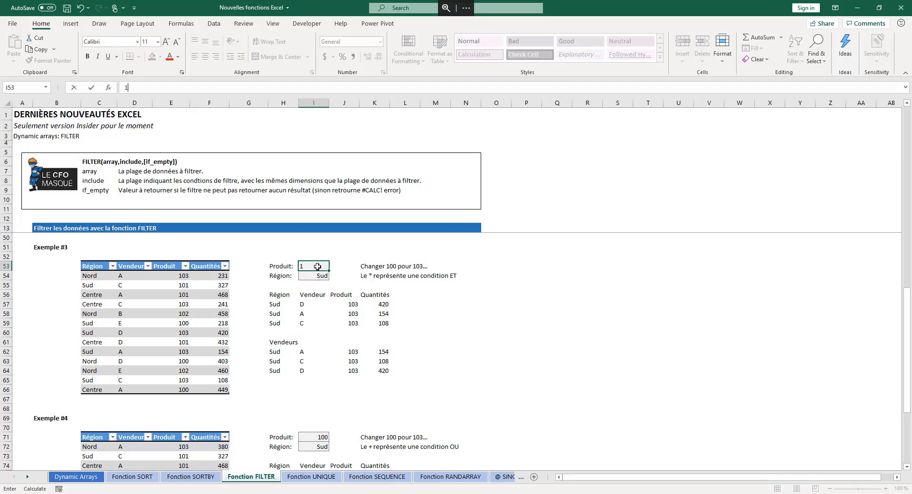
key(Return)
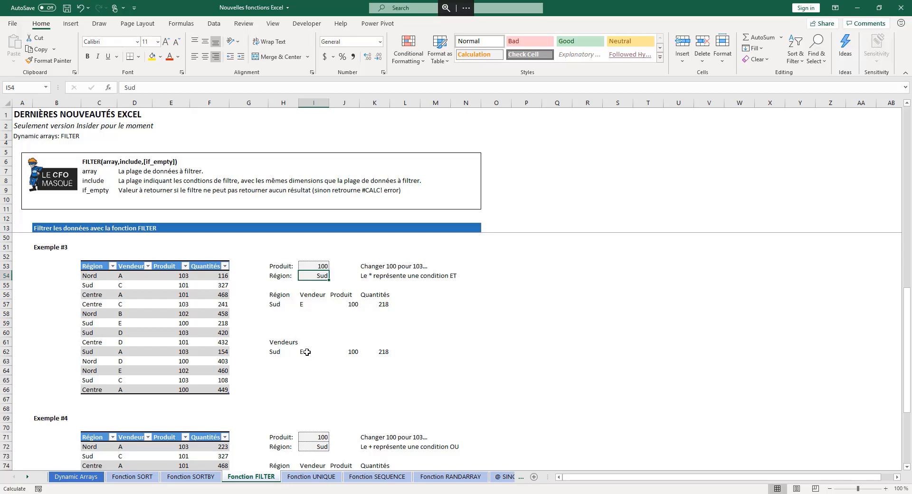
- View the SORT and FILTER formula in H62, and change the Produit criterion in I53 to 103 again
click(281, 352)
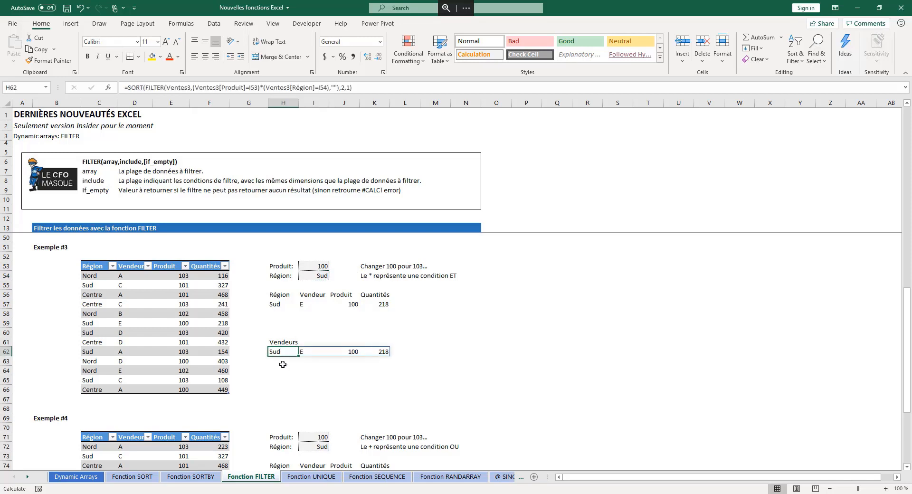
click(326, 265)
text(103)
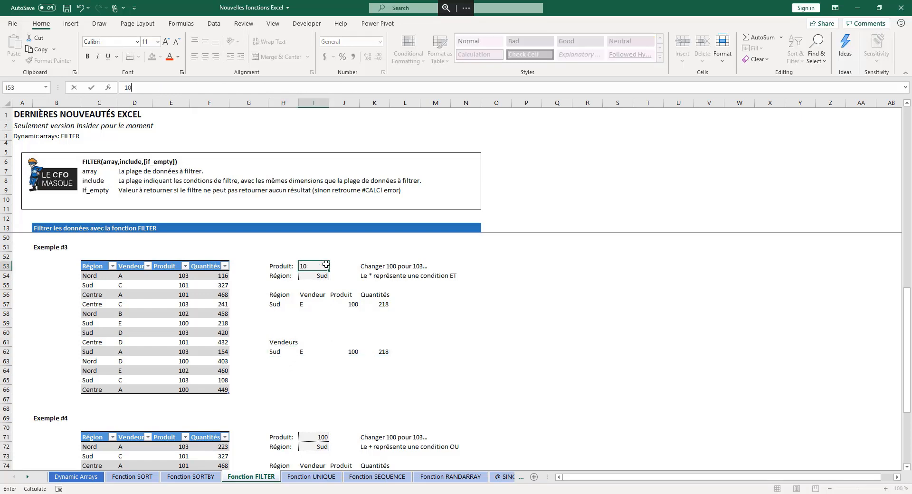
key(Return)
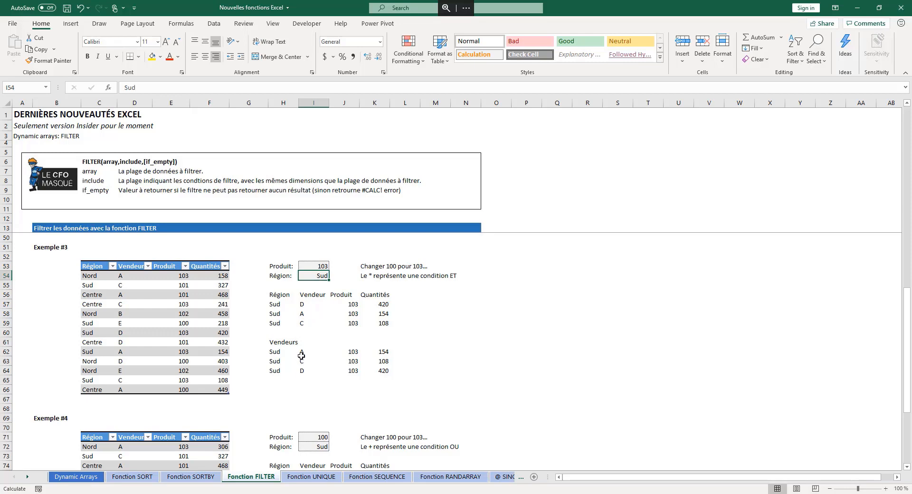
- Examine the FILTER nested as the array argument of the SORT formula in H62, keeping the formula unchanged
click(277, 352)
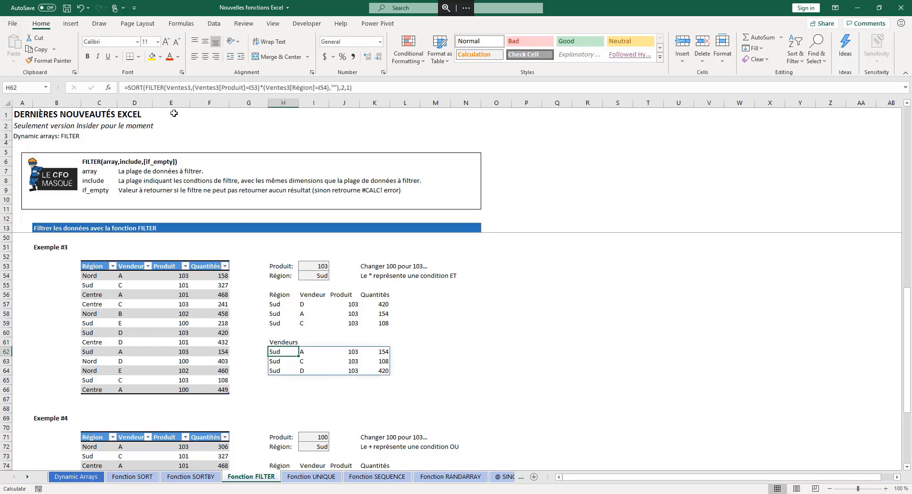
click(146, 88)
click(153, 103)
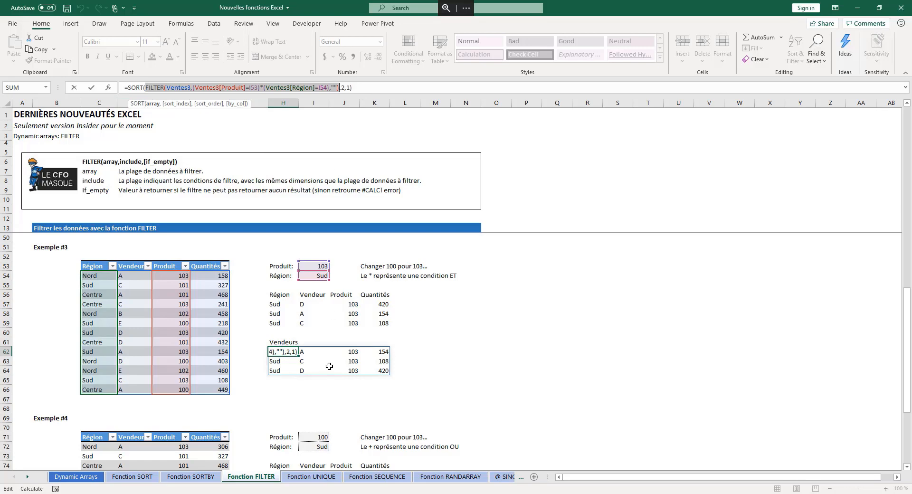
key(Escape)
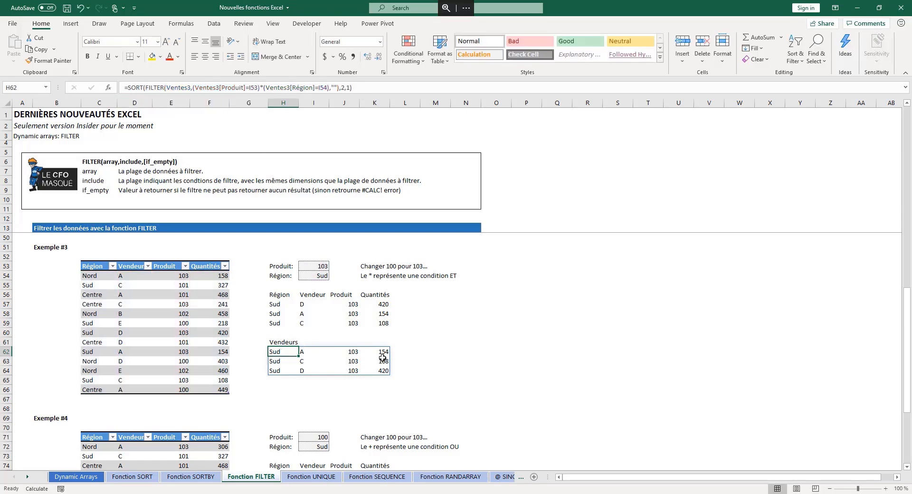
click(457, 363)
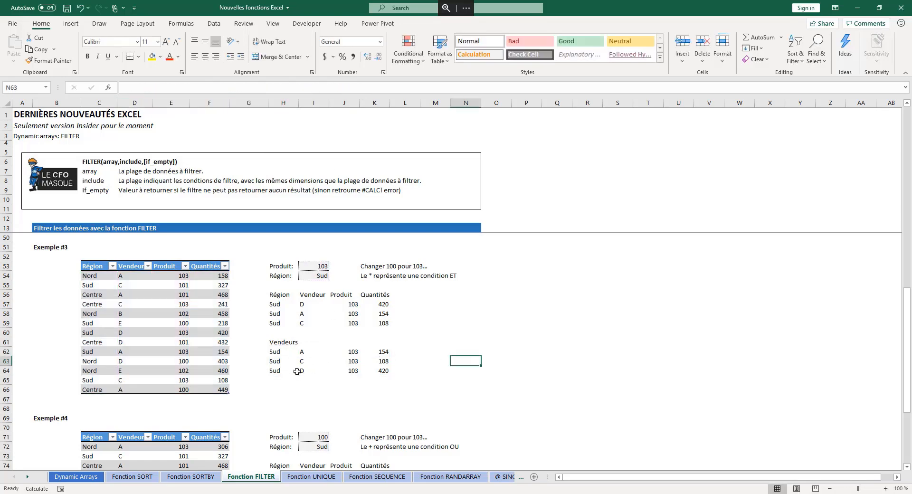
- Examine the + operator joining the Produit and Région conditions in Exemple #4's H75 SORT and FILTER formula, keeping the formula unchanged
scroll(309, 368, down, 6)
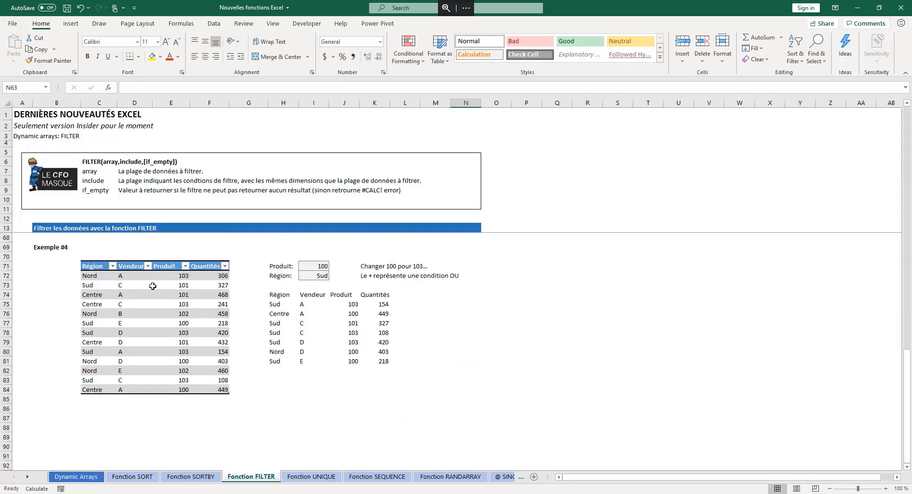
click(366, 276)
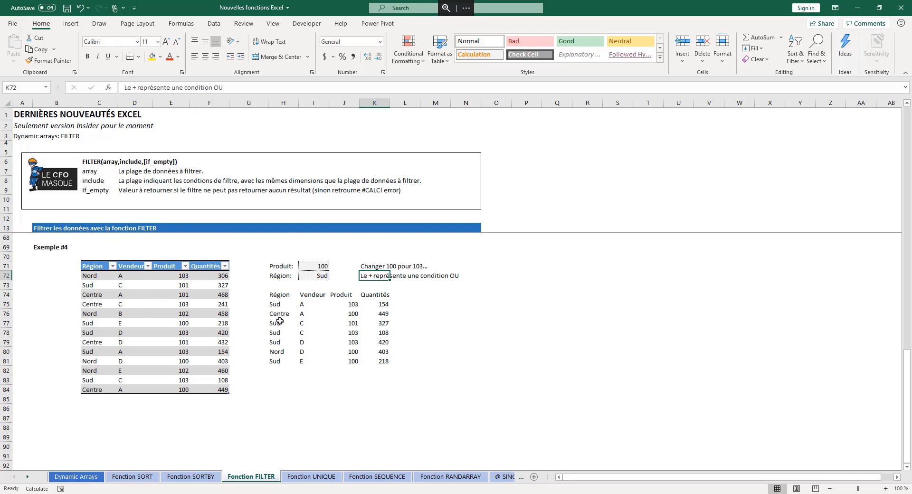
click(280, 304)
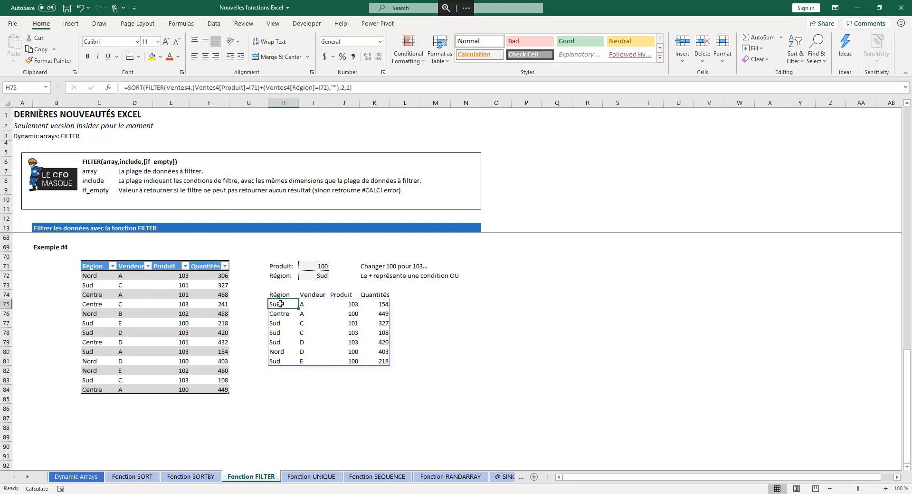
click(263, 88)
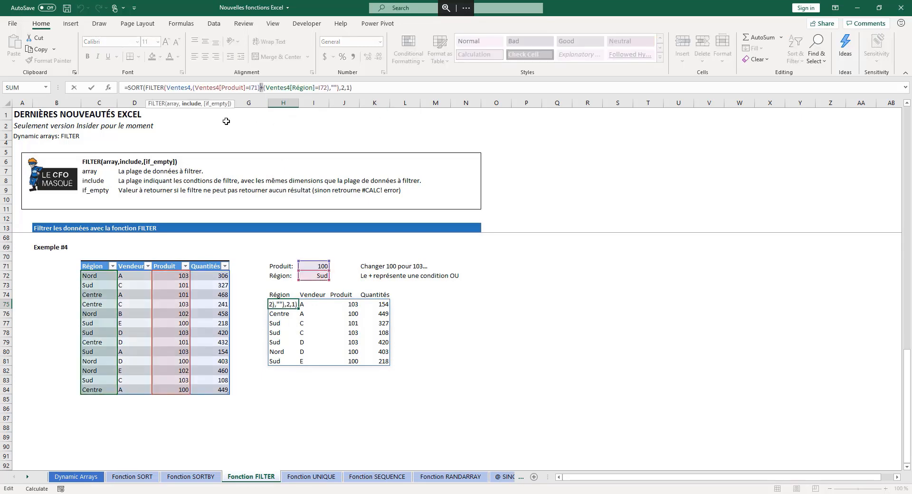
key(Escape)
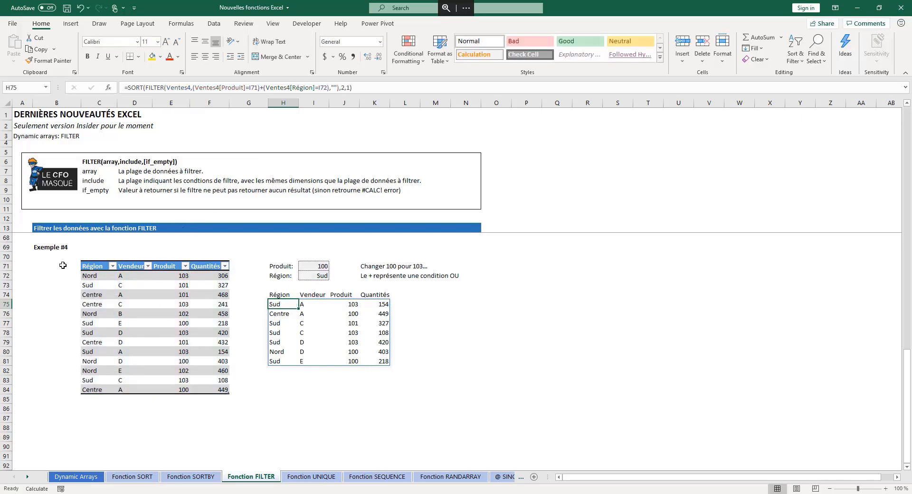
- Check the Produit criterion in I71 and the Région criterion in I72 against the filtered results spilled from H75
click(317, 265)
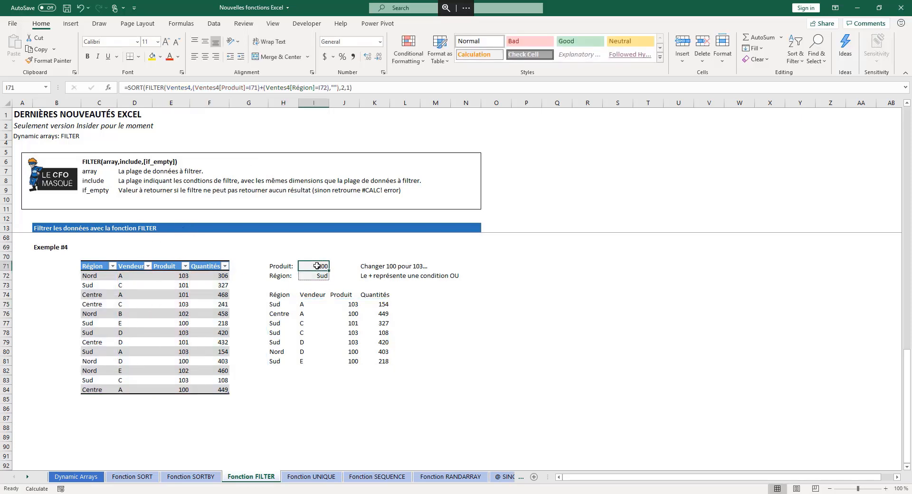
click(316, 277)
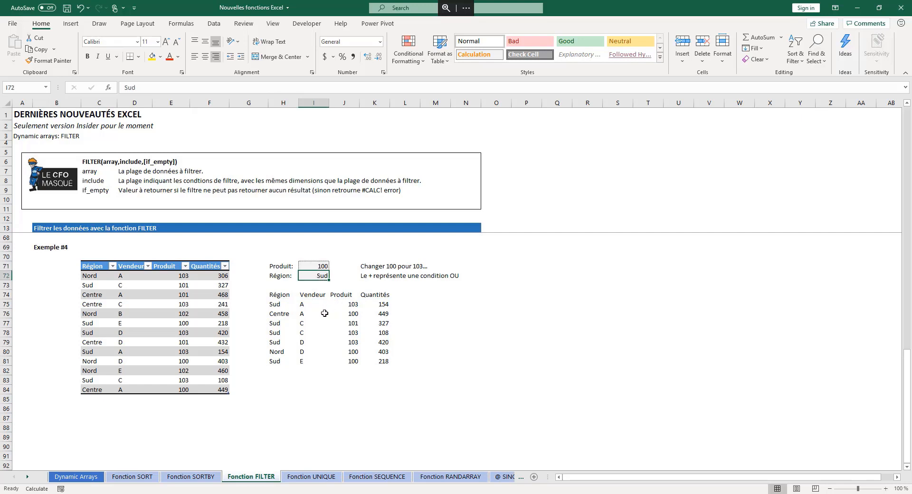
click(278, 304)
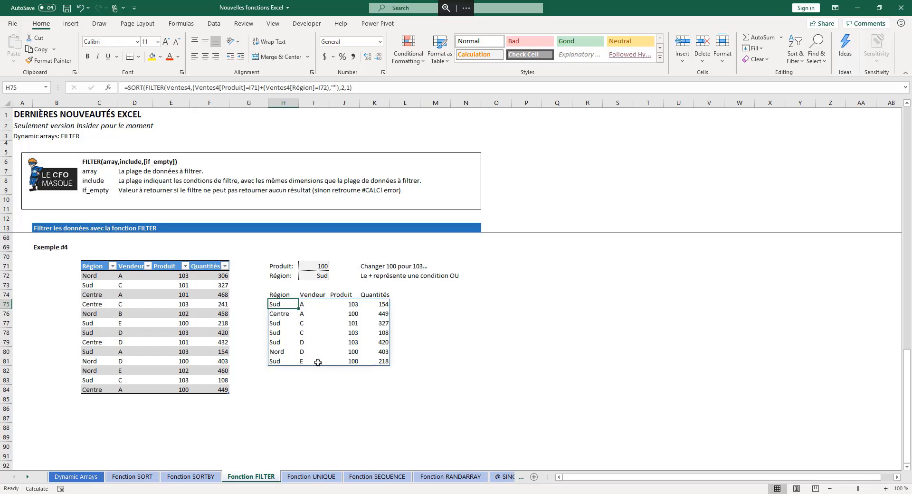
- Switch to the Fonction UNIQUE sheet and read the descriptions of the array, by_col and exactly_once arguments
click(486, 292)
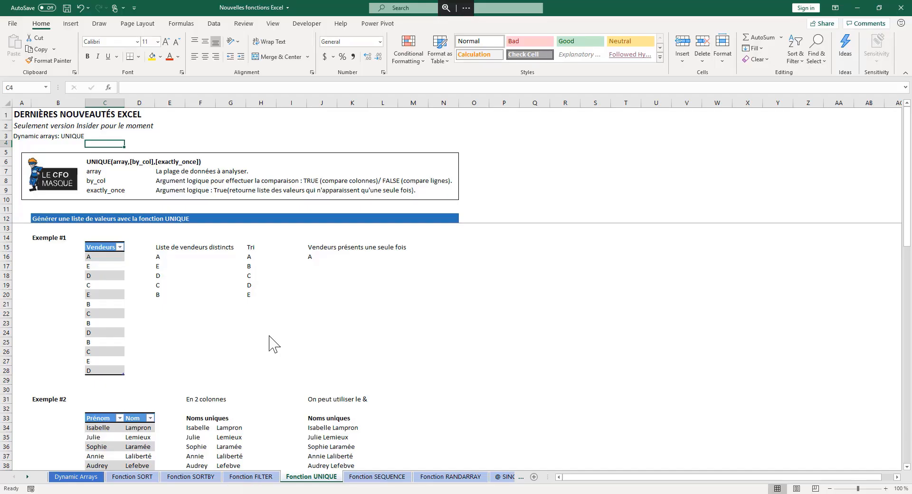
click(89, 157)
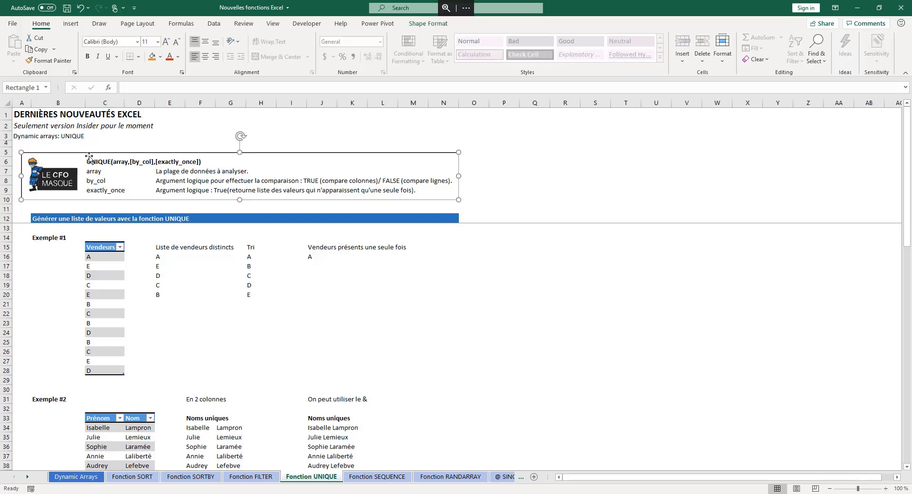
click(157, 167)
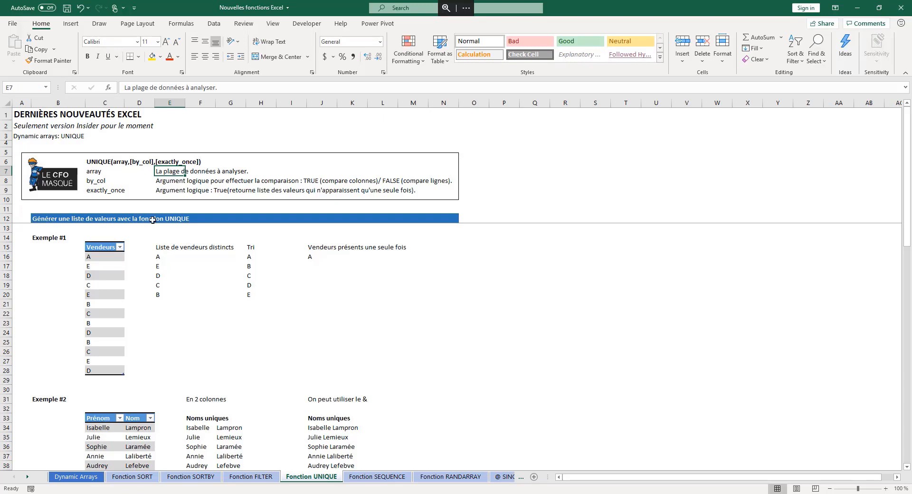
click(157, 181)
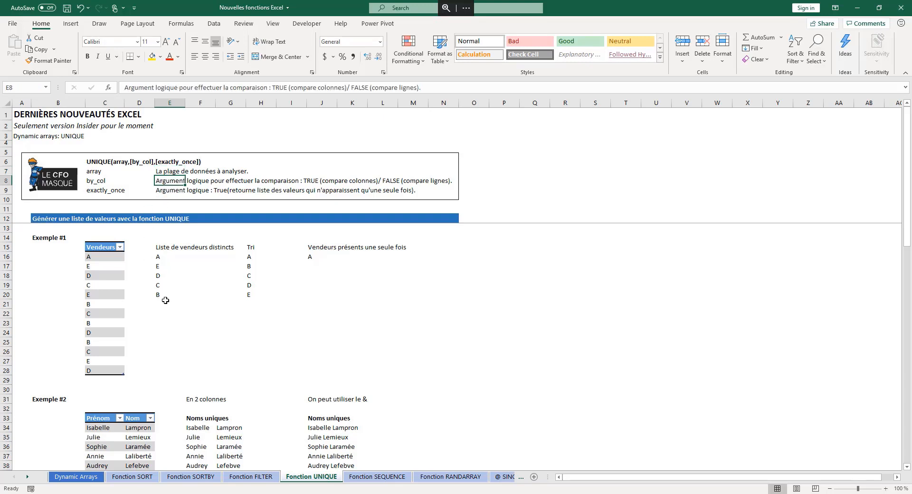
click(165, 191)
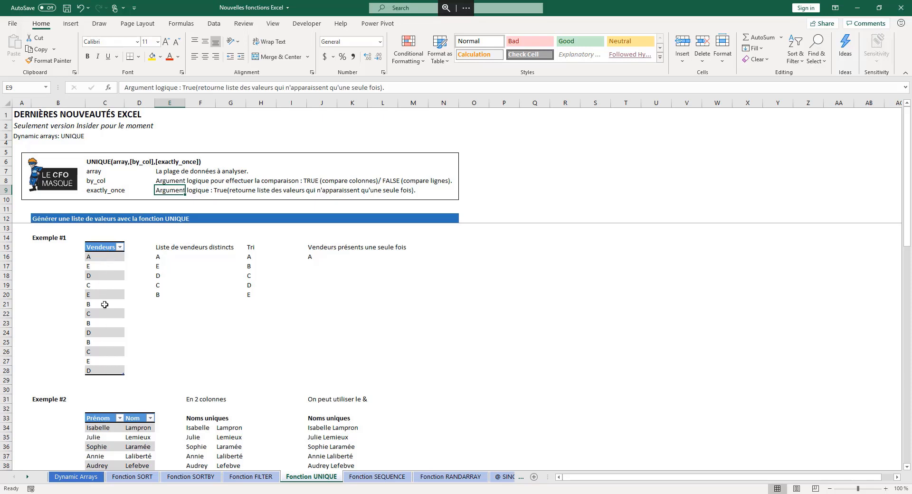
- Examine the UNIQUE formula in E16 and its SORT-nested version in H16 of Exemple #1, keeping both formulas unchanged
click(164, 257)
click(153, 88)
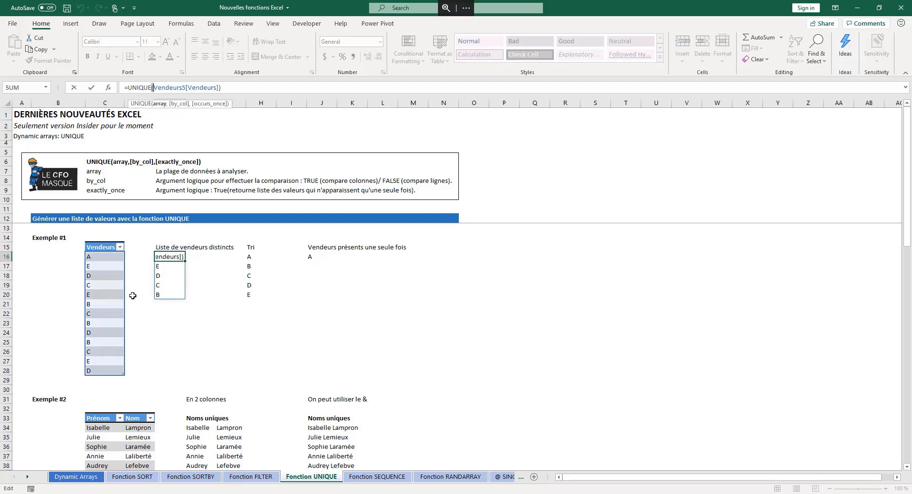
key(Escape)
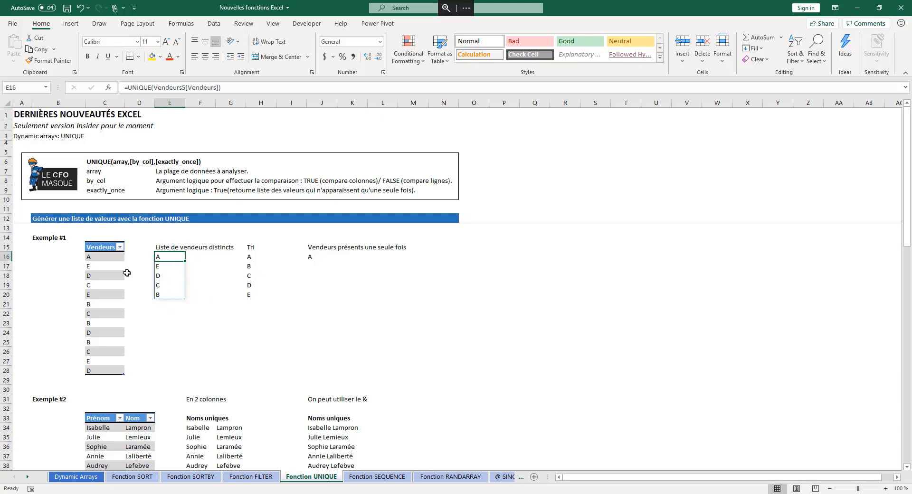
click(255, 257)
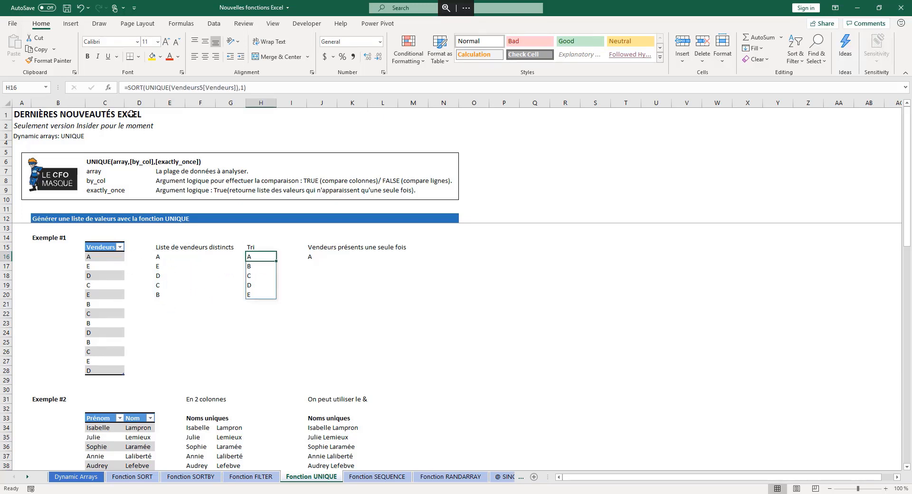
click(148, 89)
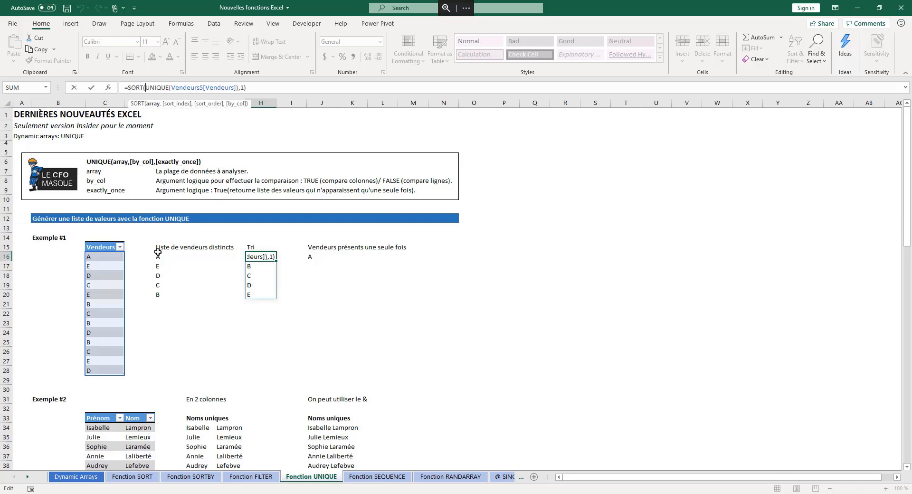
key(Escape)
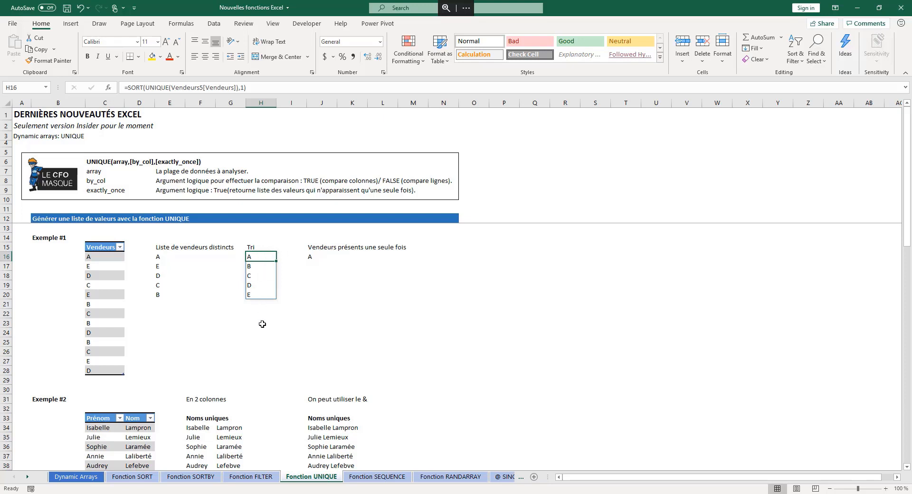
- Examine the TRUE exactly_once argument of the UNIQUE formula in J16 and compare its result with the Vendeurs table
click(322, 257)
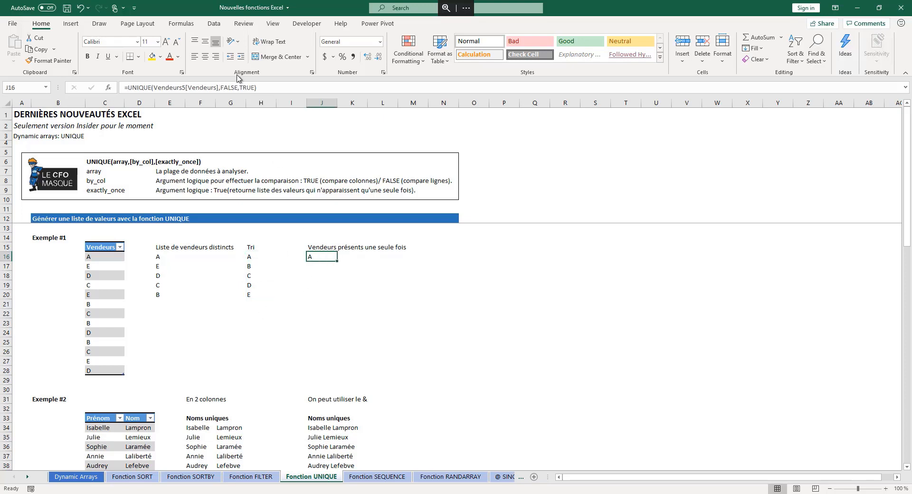
drag(239, 87, 253, 88)
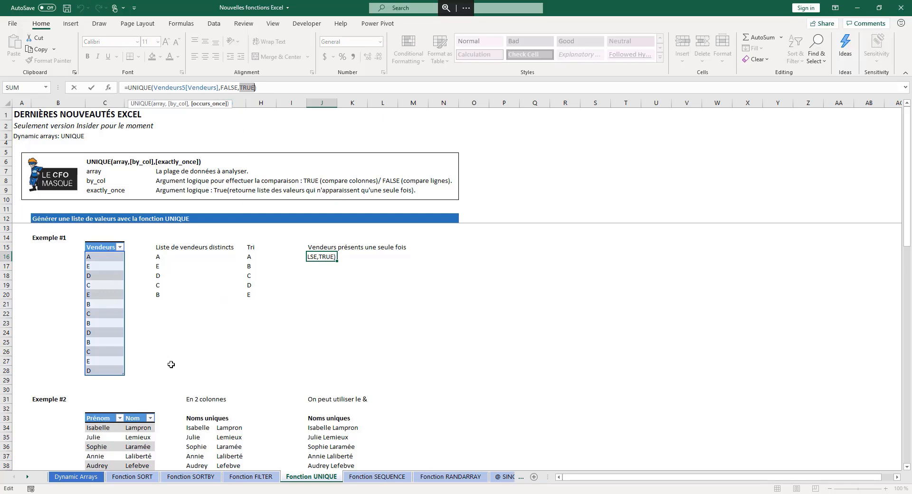
key(Escape)
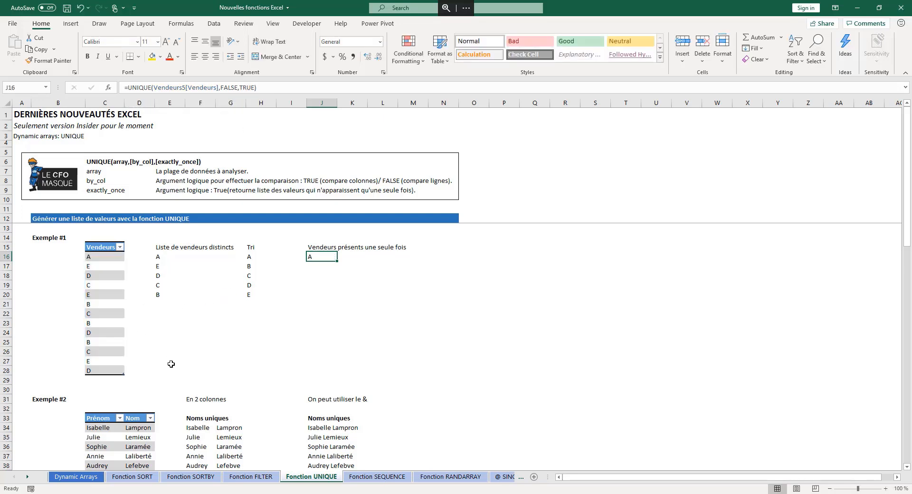
click(95, 259)
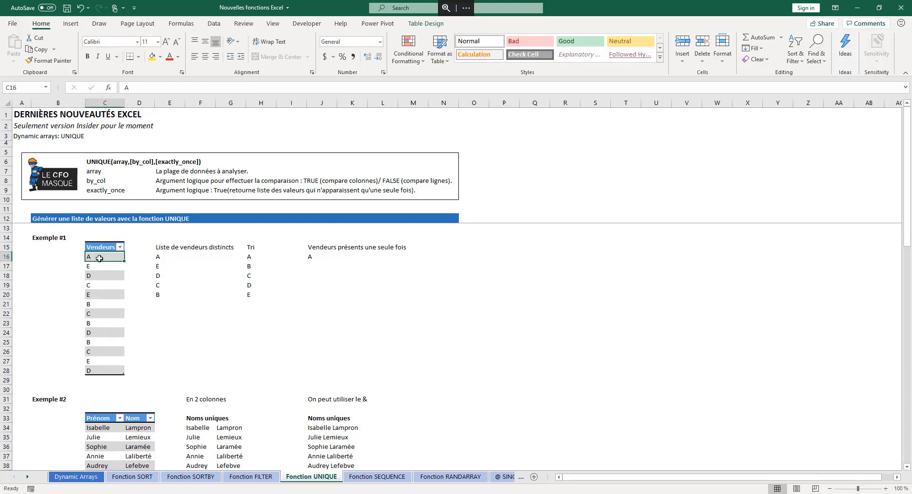
click(312, 257)
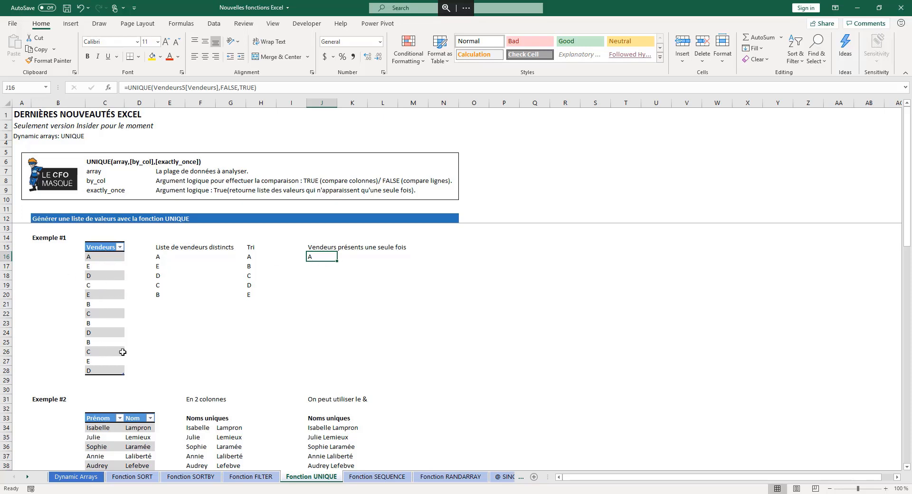
- Examine the two-column UNIQUE(Noms) formula in F34 of Exemple #2 and its spill into G34, keeping the formula unchanged
scroll(122, 352, down, 6)
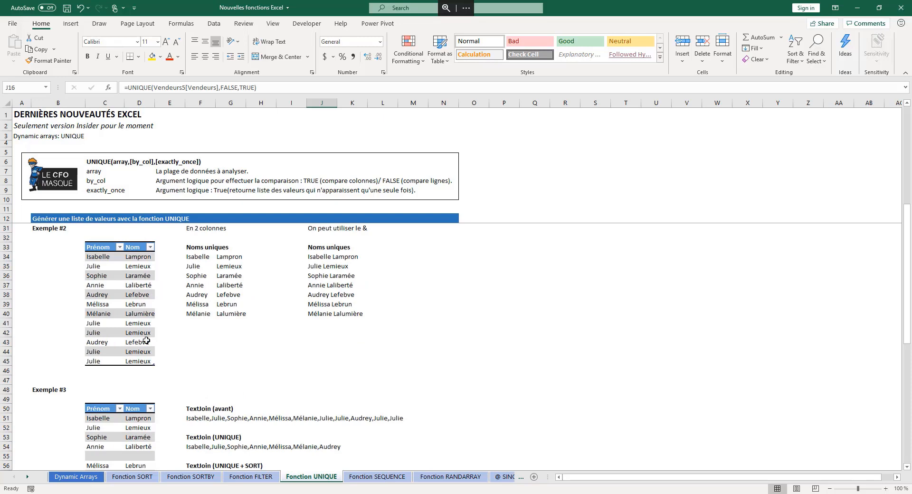
click(199, 258)
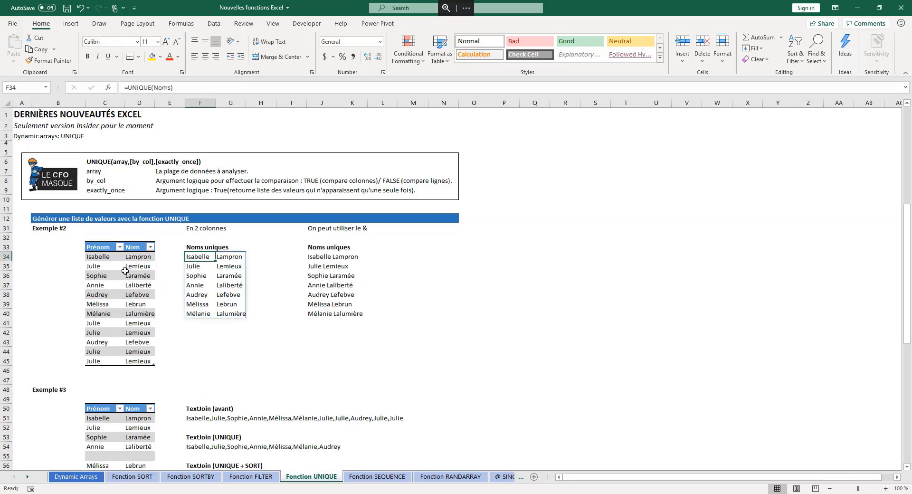
key(F2)
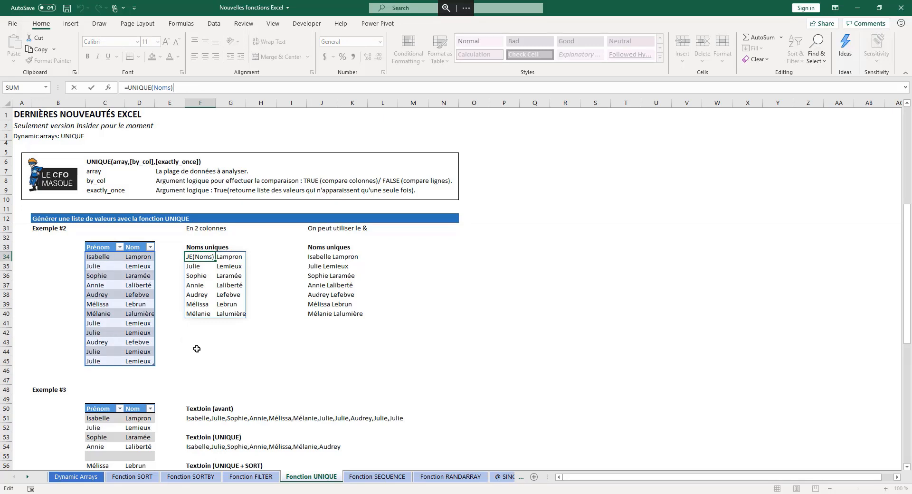
key(Escape)
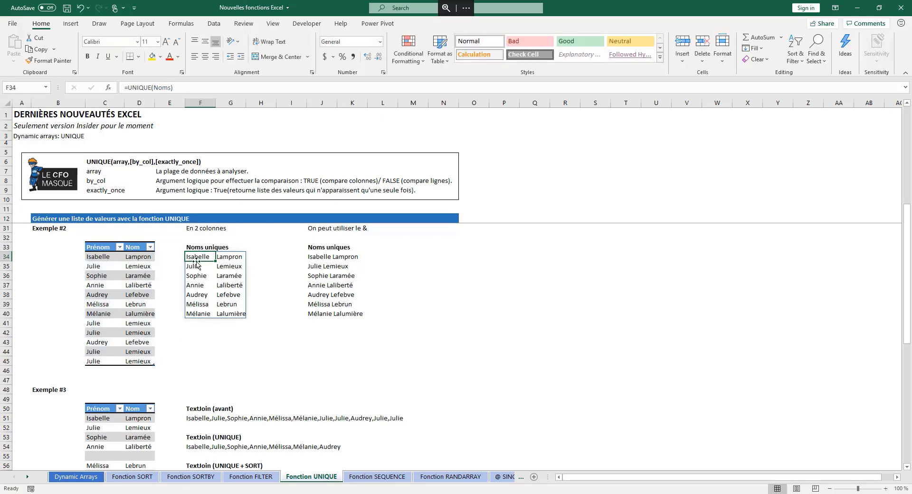
click(240, 258)
click(200, 258)
click(242, 258)
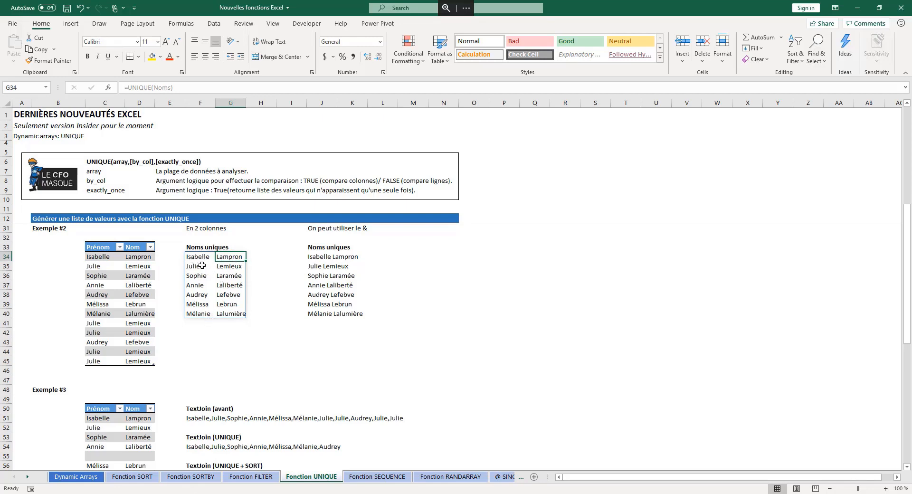
- Examine the UNIQUE formula in J34 that joins Prénom and Nom with &, keeping it unchanged
click(315, 256)
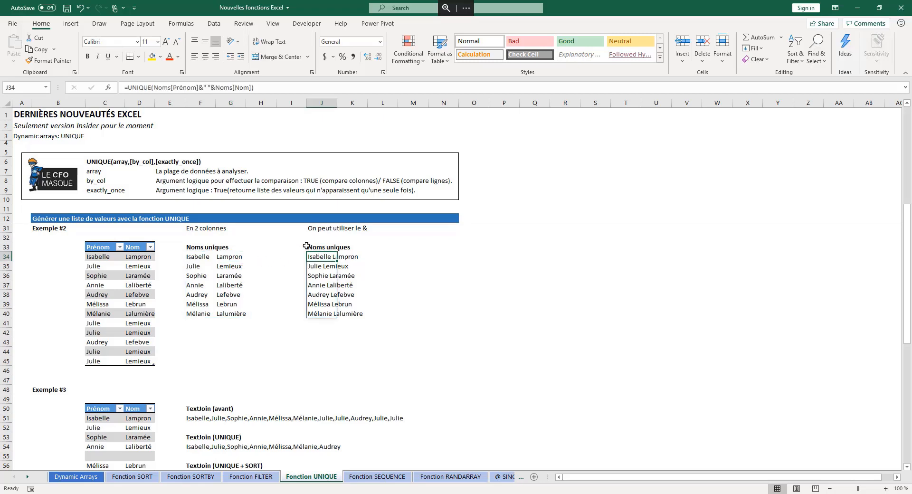
click(154, 87)
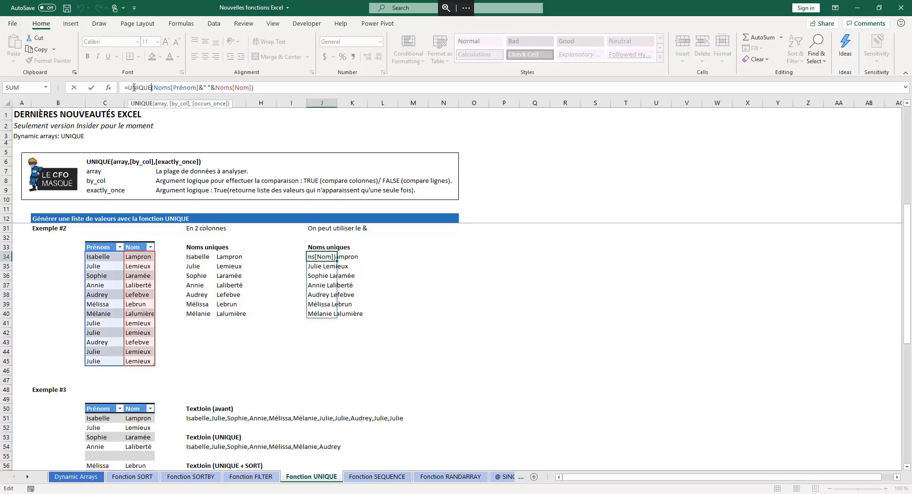
click(161, 104)
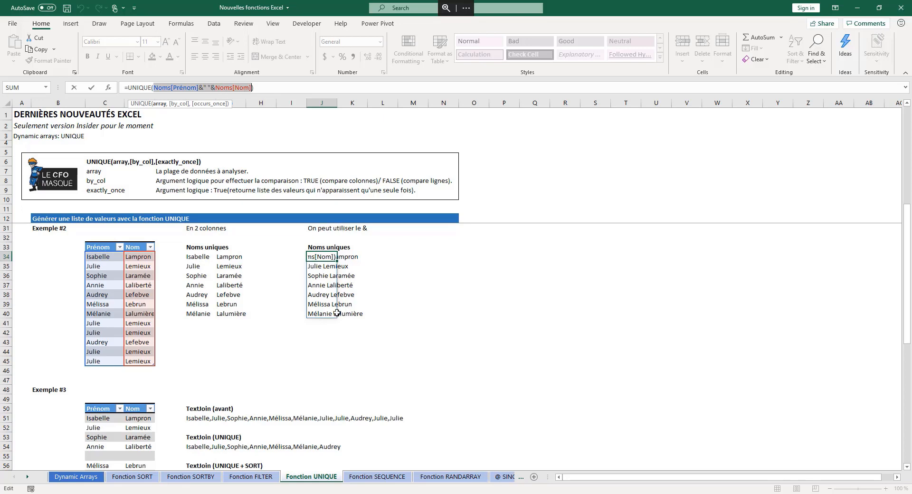
key(ctrl+Return)
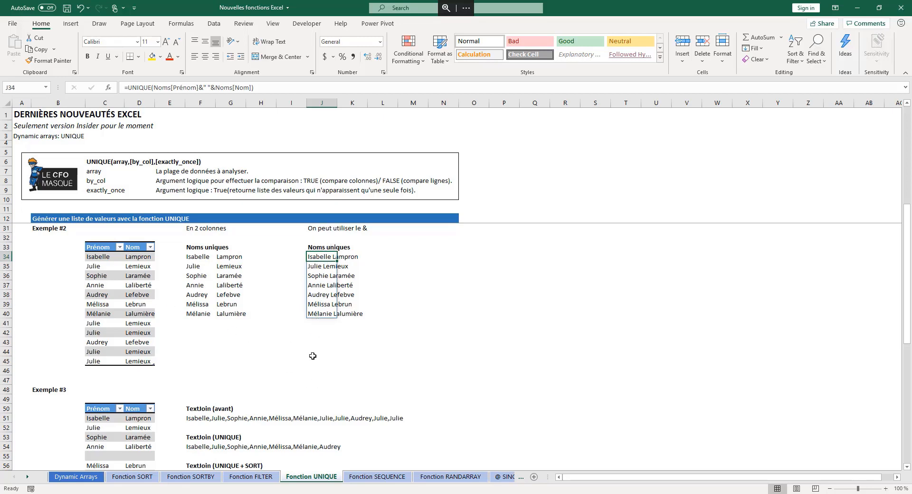
click(285, 364)
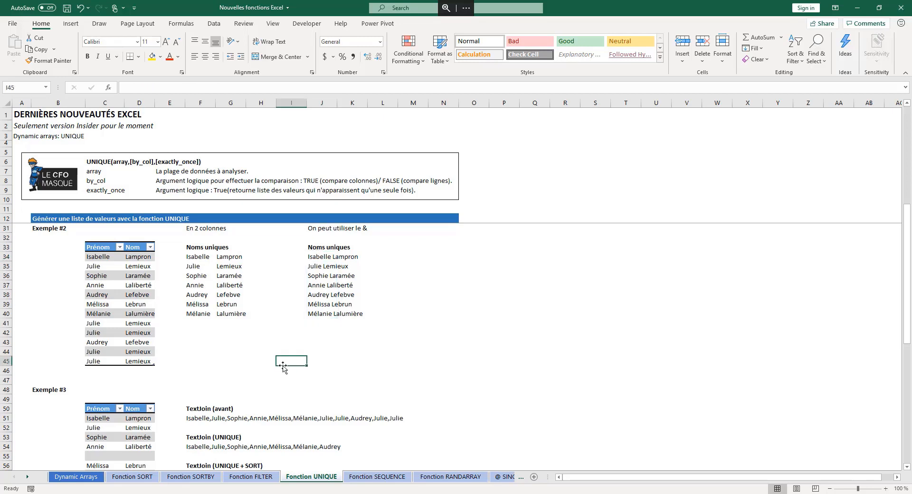
- Examine the delimiter, ignore_empty and text1 arguments of the TEXTJOIN formula in F51 of Exemple #3
scroll(241, 359, down, 2)
scroll(241, 360, down, 2)
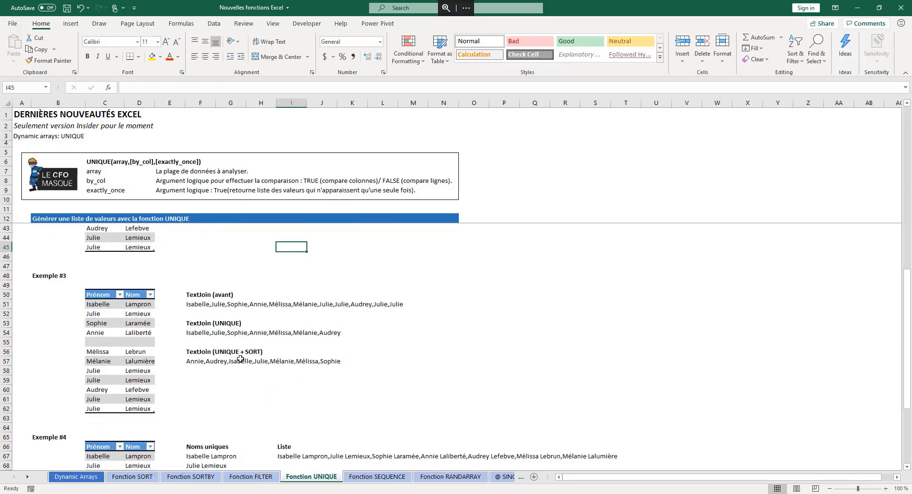
scroll(250, 338, down, 2)
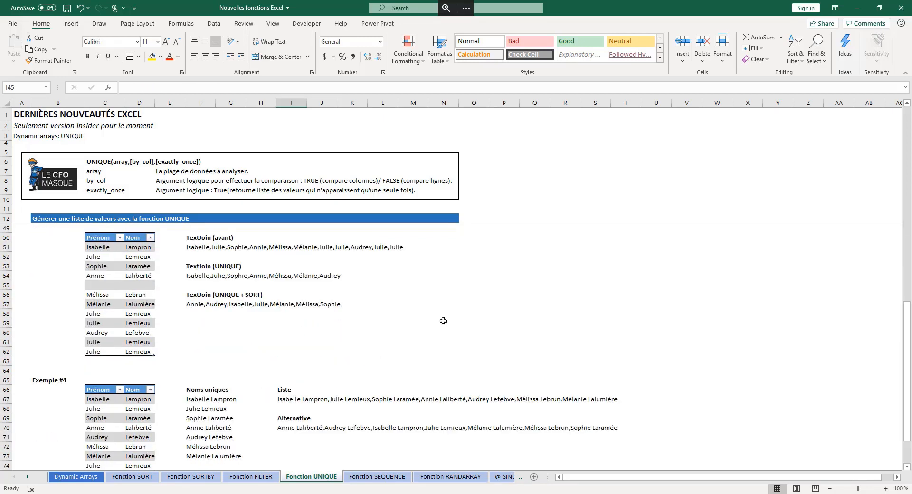
drag(909, 318, 909, 312)
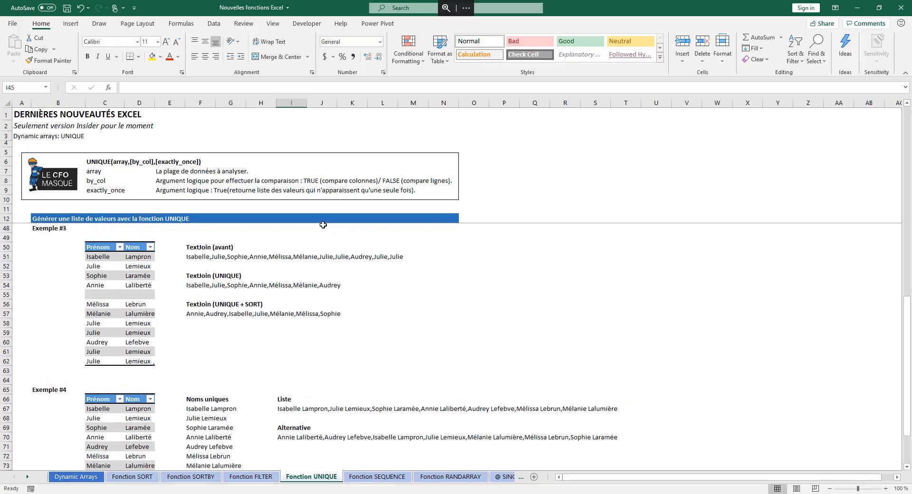
click(195, 247)
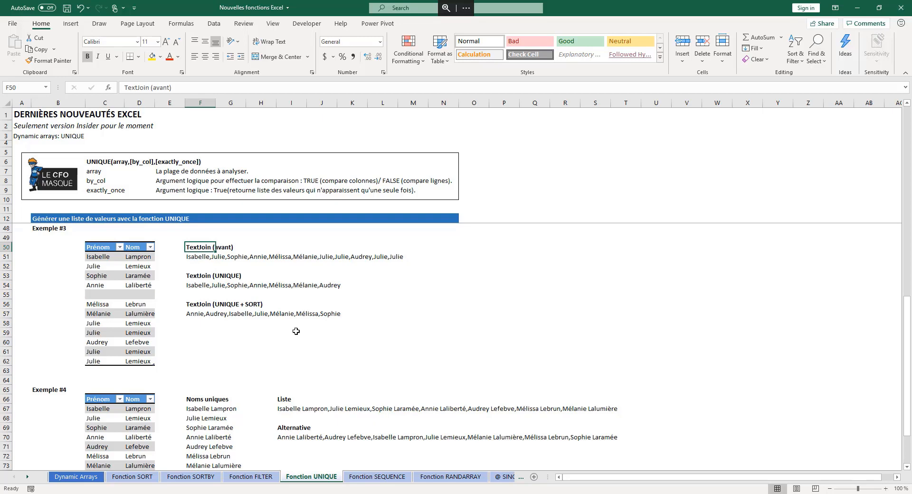
key(Down)
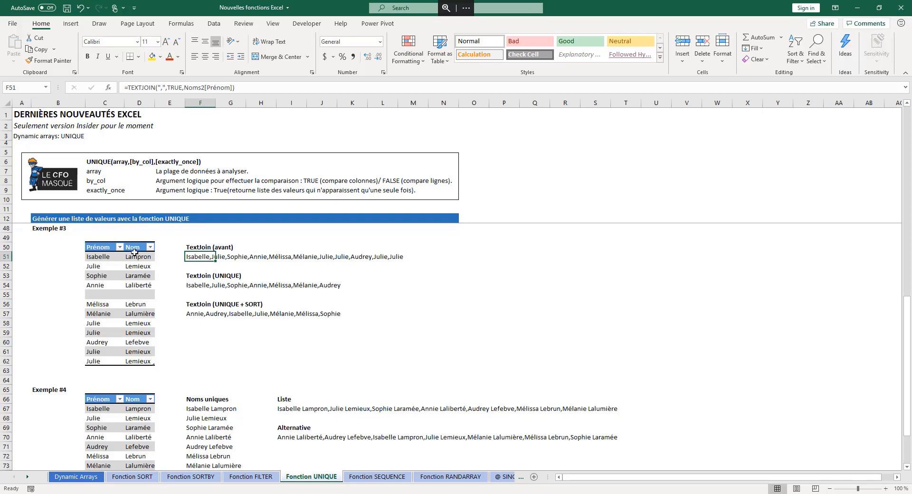
click(158, 88)
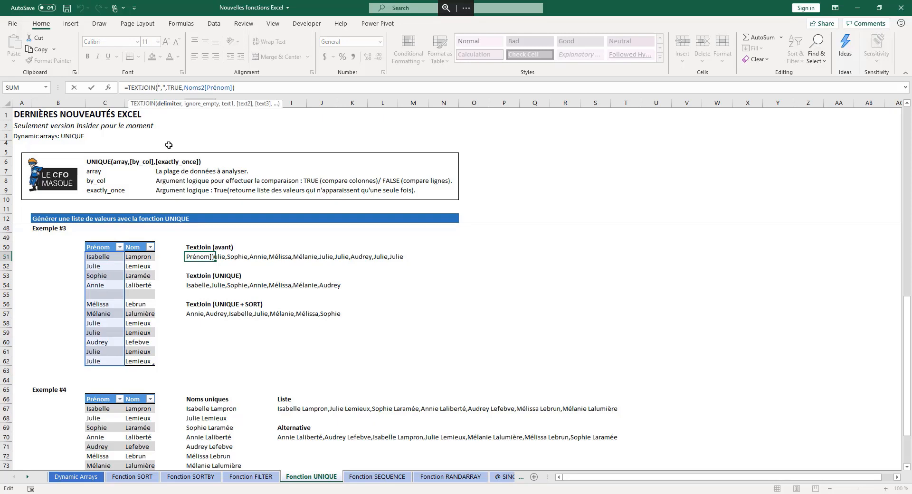
click(171, 104)
click(199, 109)
click(227, 104)
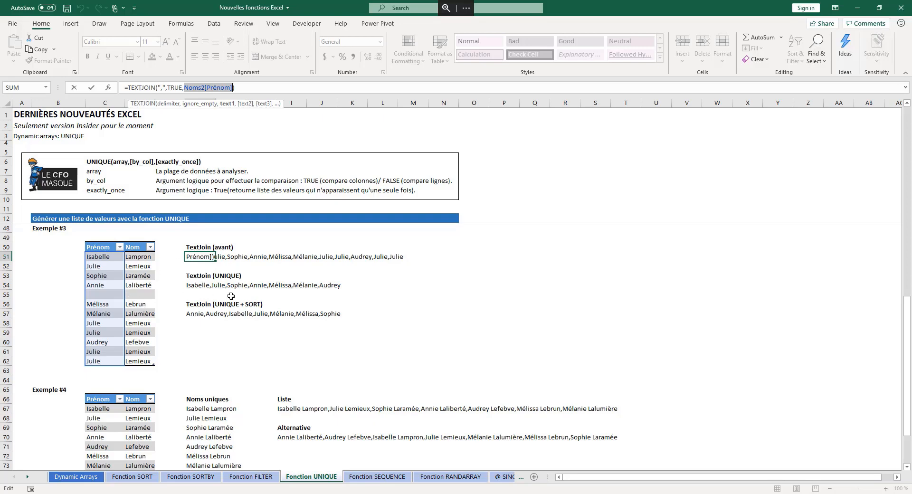
key(Return)
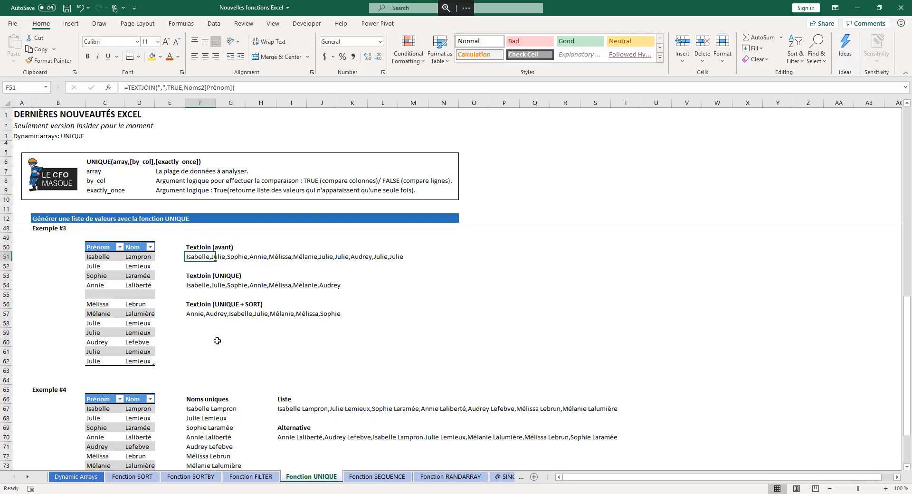
- Examine the UNIQUE function nested as the text argument of the TEXTJOIN formula in F54
click(197, 288)
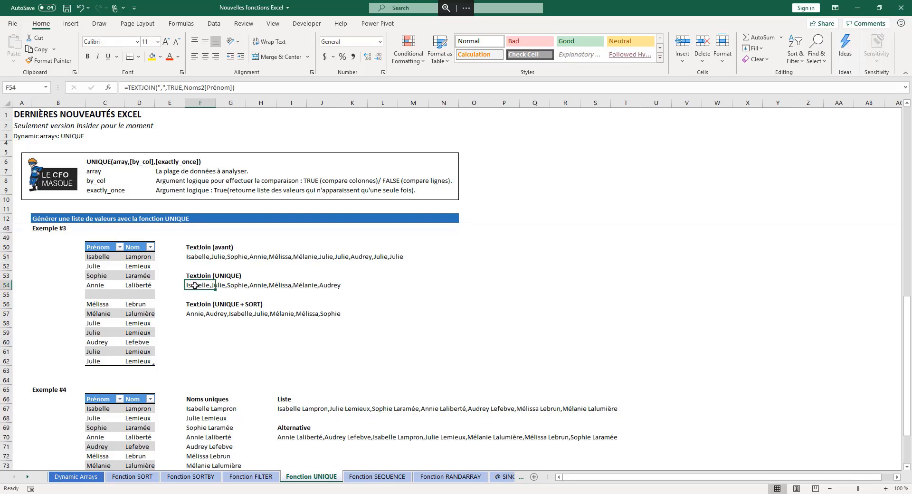
click(156, 87)
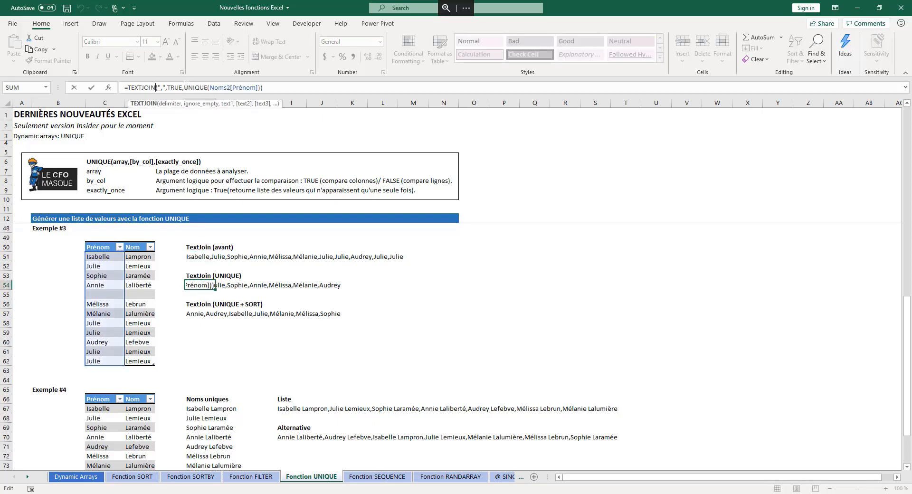
drag(186, 85, 262, 87)
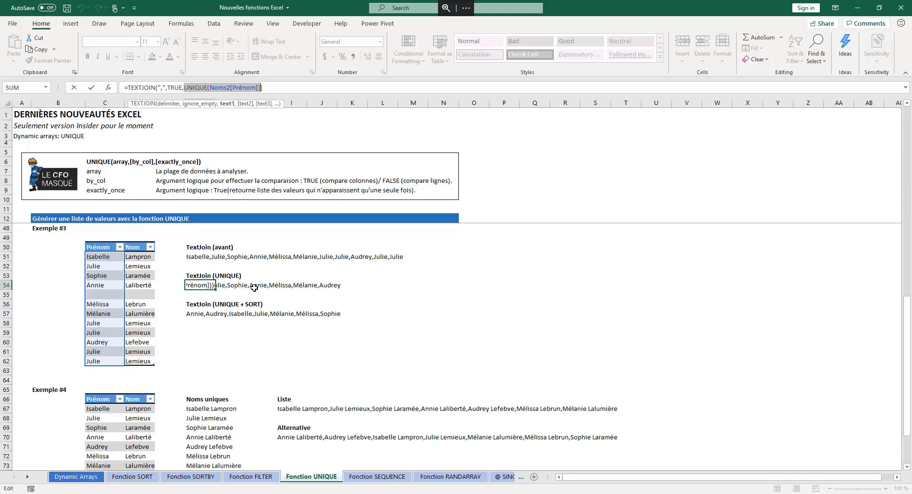
key(Escape)
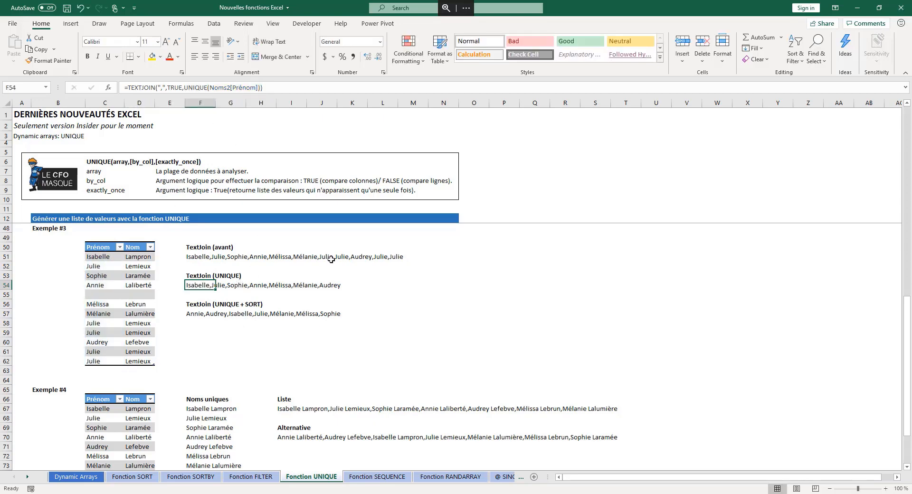
- Examine the SORT and UNIQUE functions nested inside the TEXTJOIN formula in F57
click(191, 315)
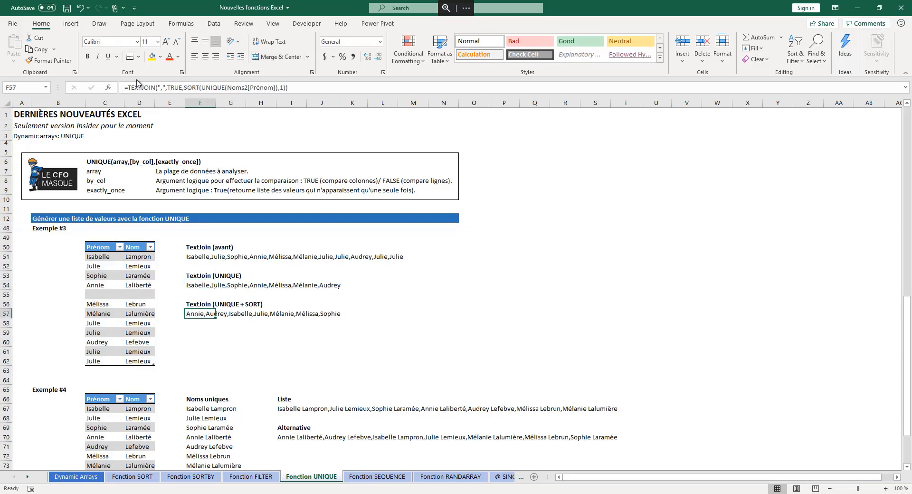
drag(183, 85, 286, 88)
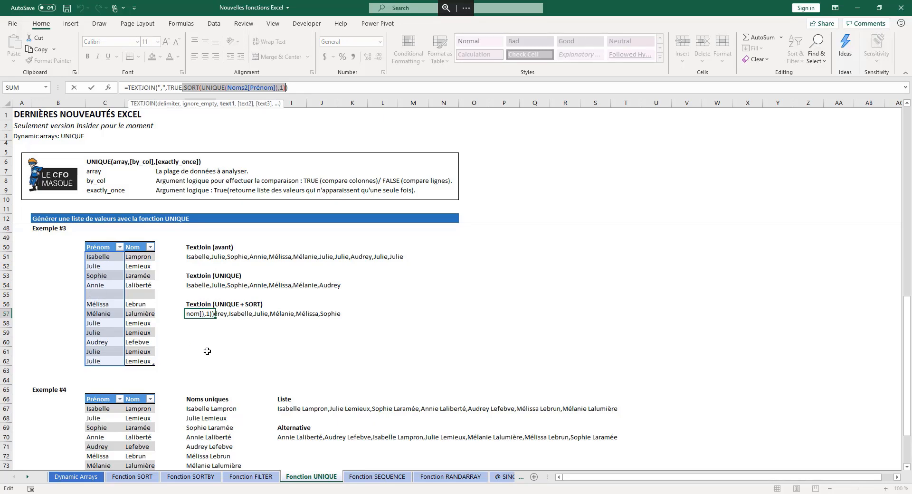
key(ctrl+Return)
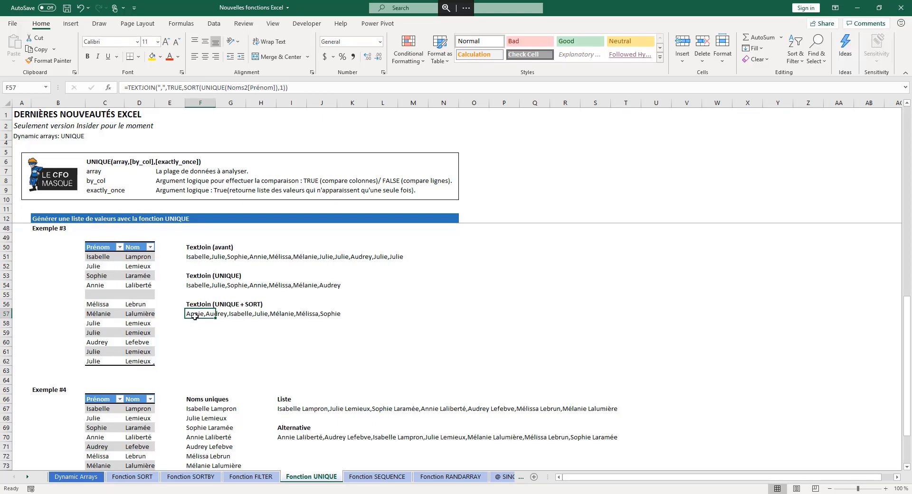
click(190, 323)
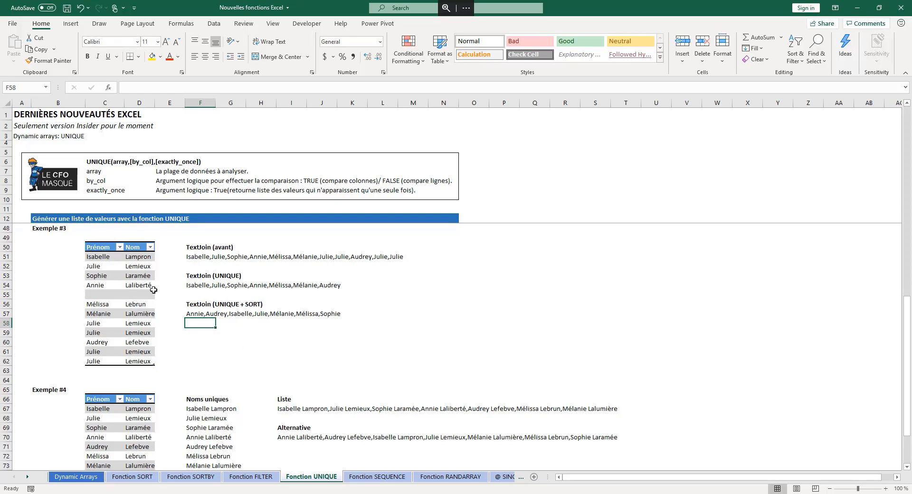
- Examine the UNIQUE formula in F67 of Exemple #4 and the TEXTJOIN formula in I67 that draws on its spill range
scroll(233, 332, down, 4)
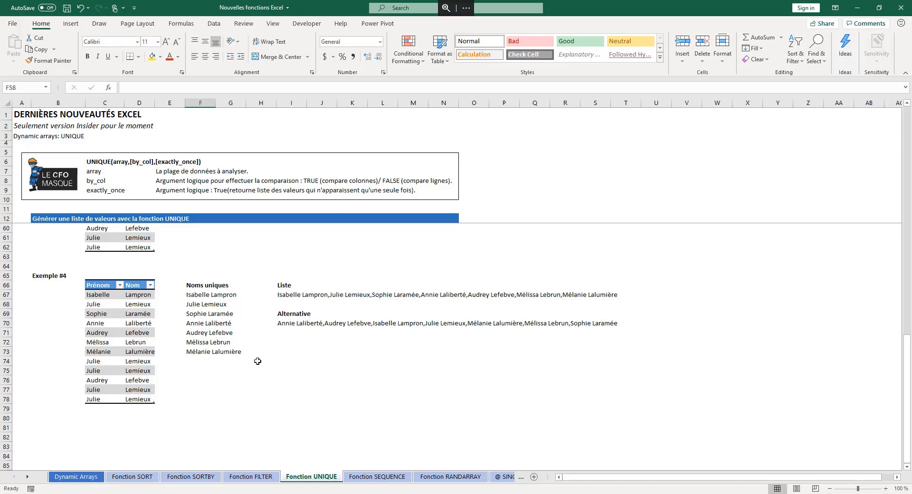
click(196, 296)
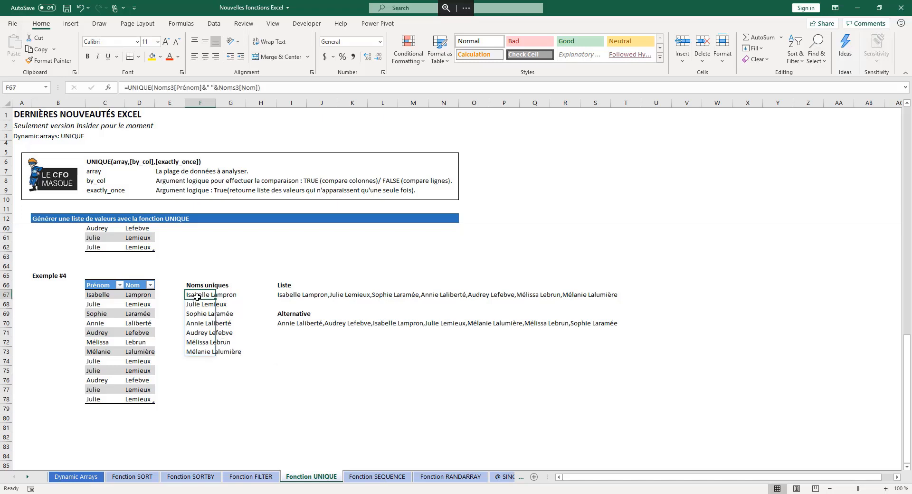
click(154, 87)
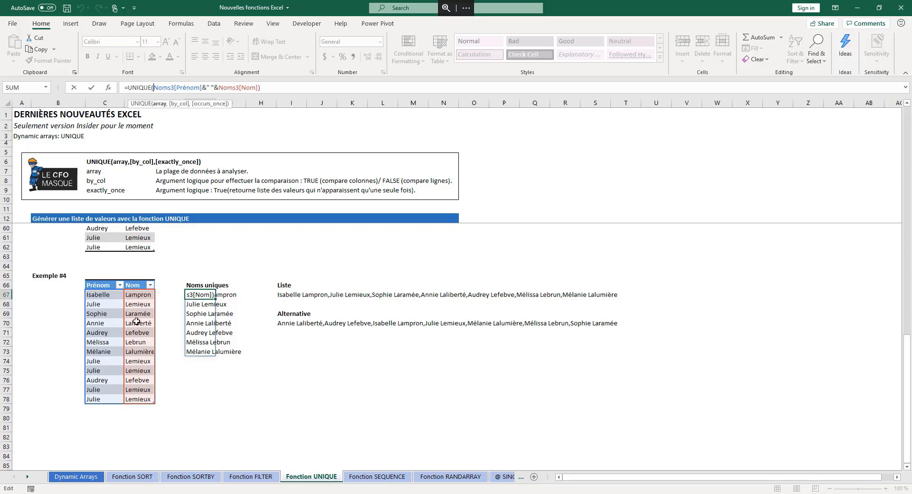
double_click(283, 296)
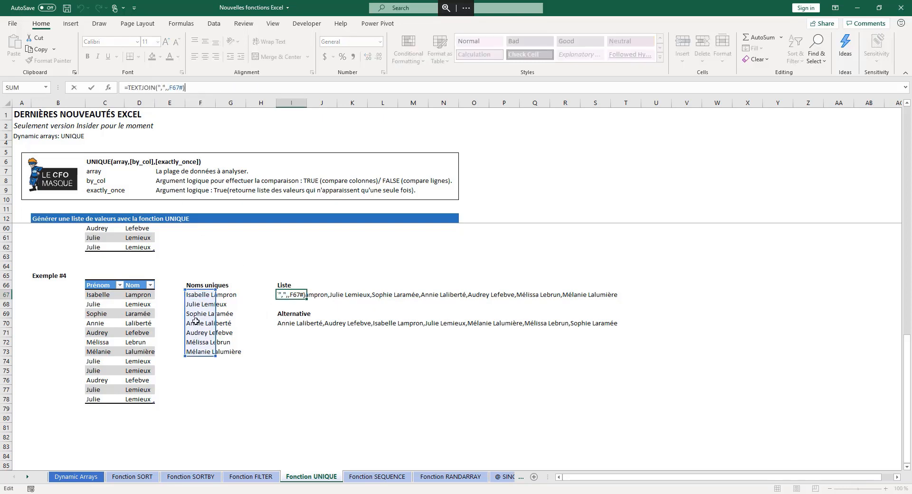
key(Escape)
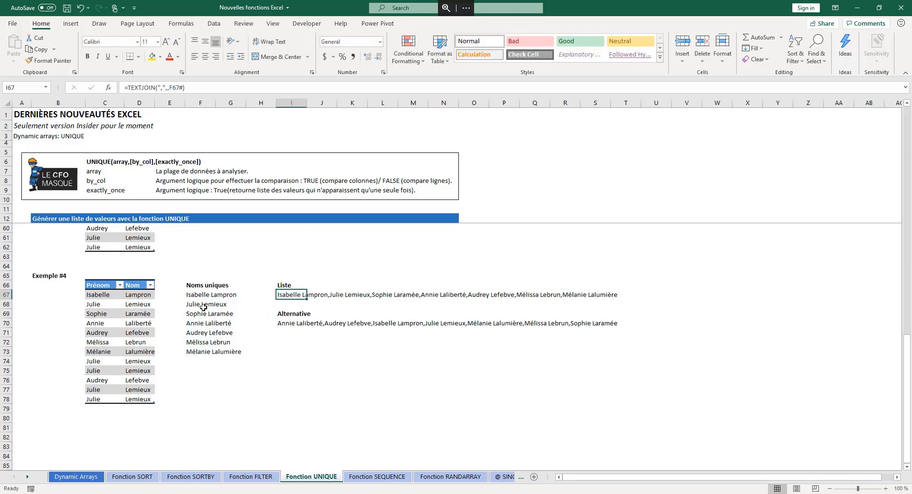
- Compare the SORT-nested TEXTJOIN alternative in I70 with the formula in I67, examining its F67# spill reference
click(286, 326)
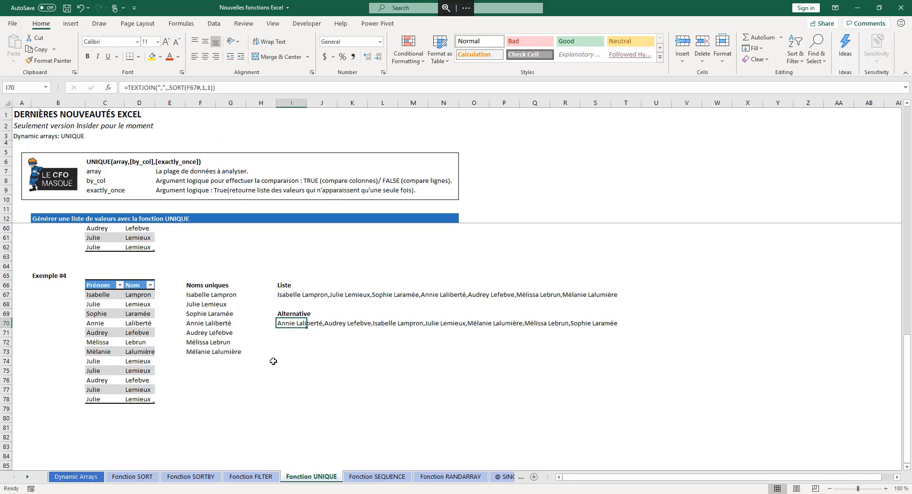
click(282, 298)
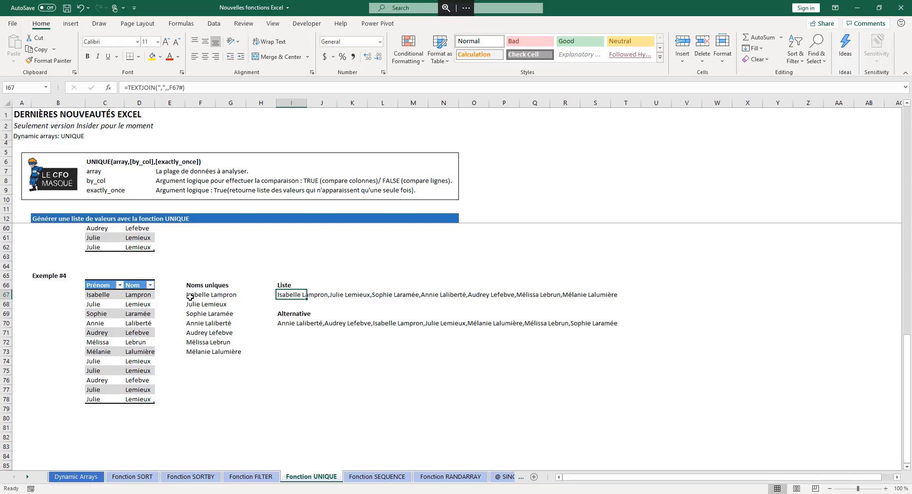
double_click(176, 88)
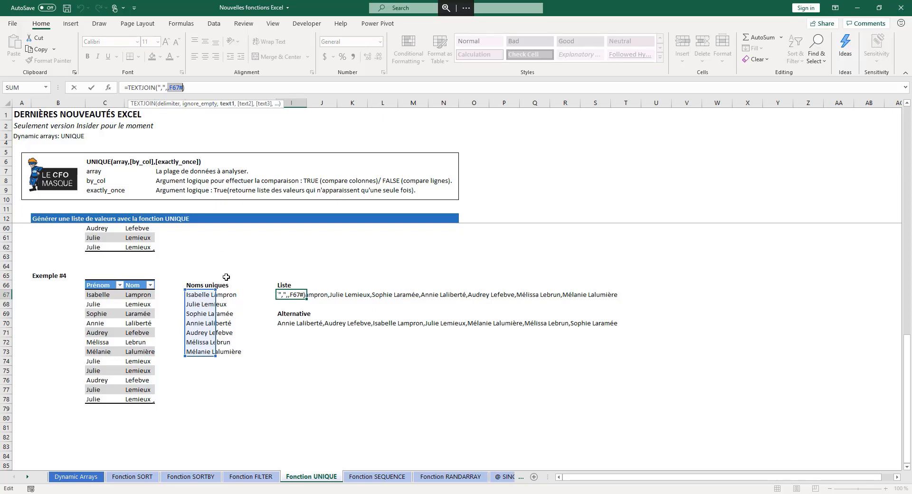
key(Escape)
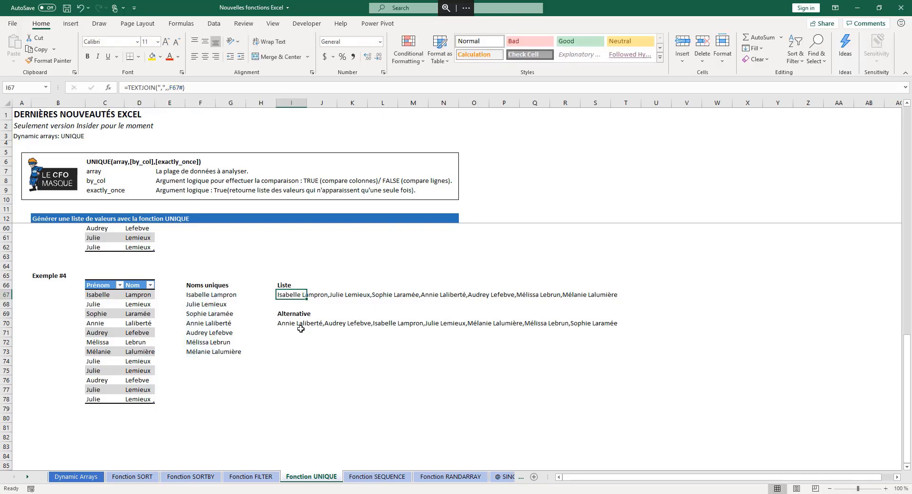
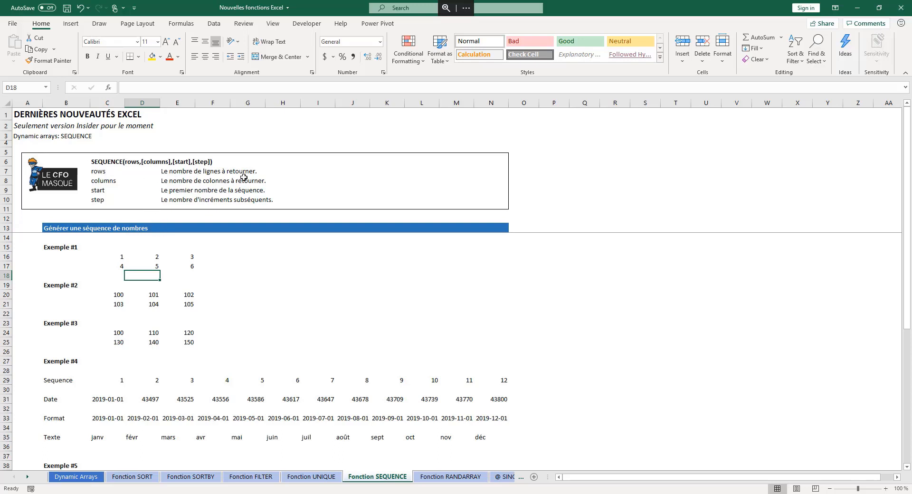
- Review the descriptions of the rows, columns, start and step arguments on the Fonction SEQUENCE sheet
click(278, 173)
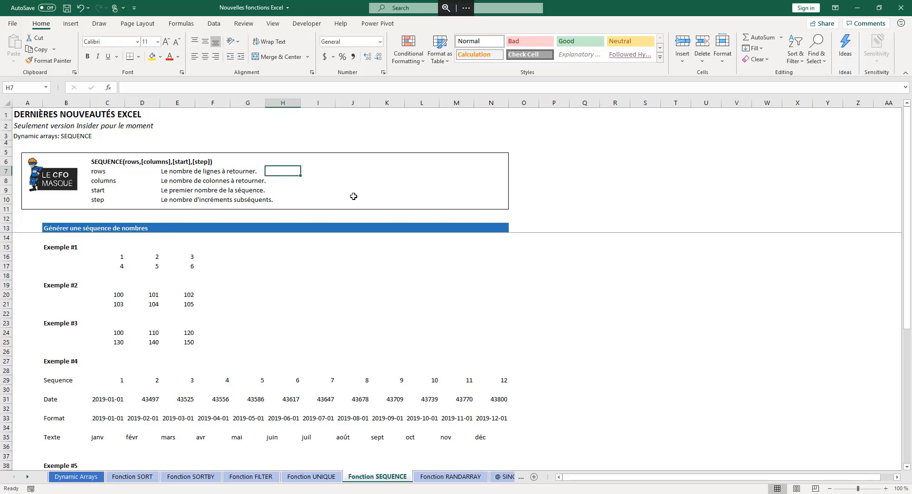
key(Down)
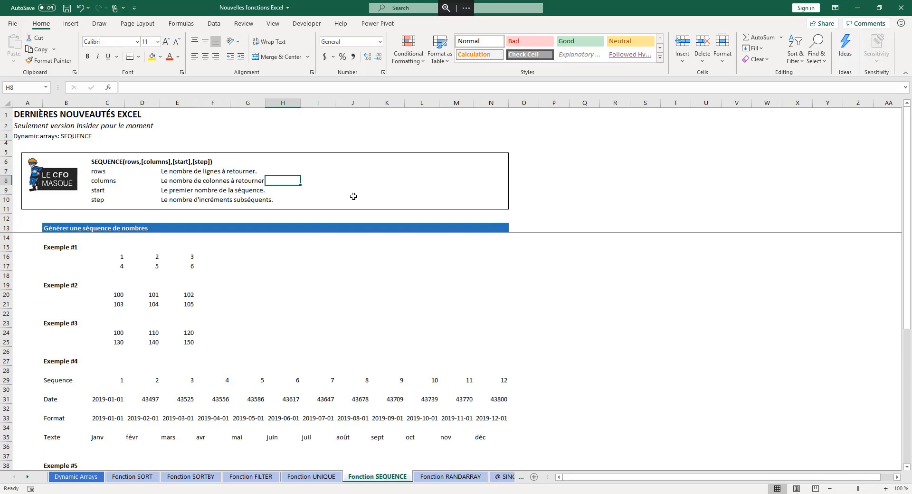
key(Down)
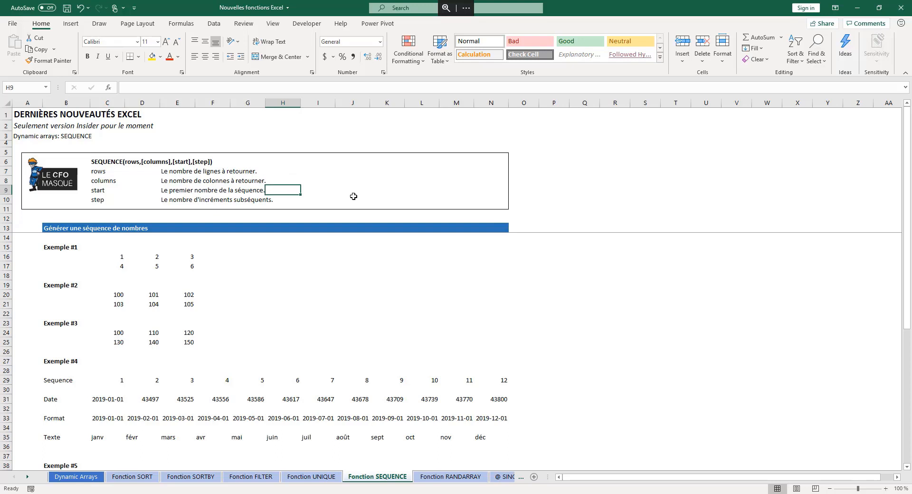
key(Down)
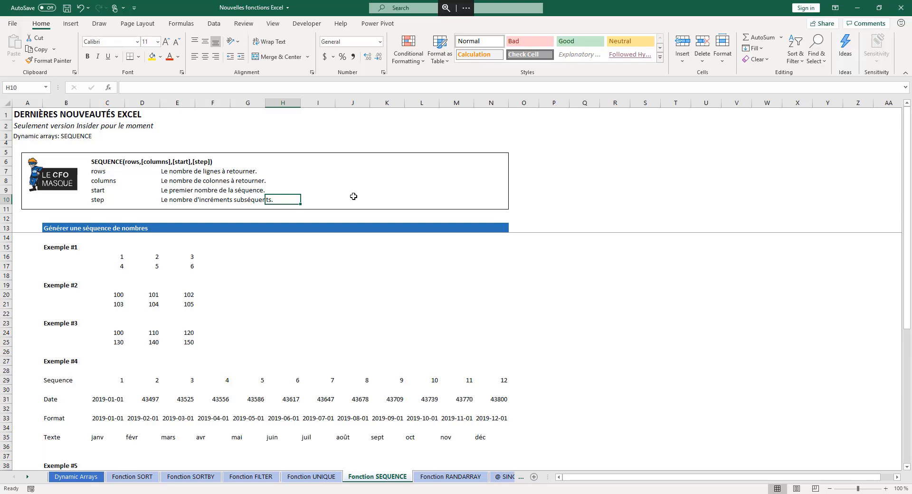
- Examine the SEQUENCE formula in C16 of Exemple #1 and the cells it spills into
key(Down)
key(Down)
key(Down)
key(Down)
key(Down)
key(Down)
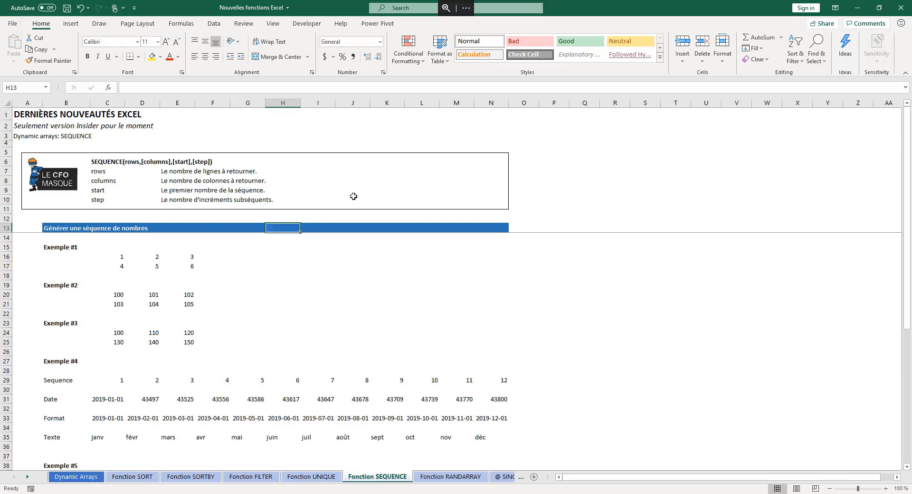
key(Left)
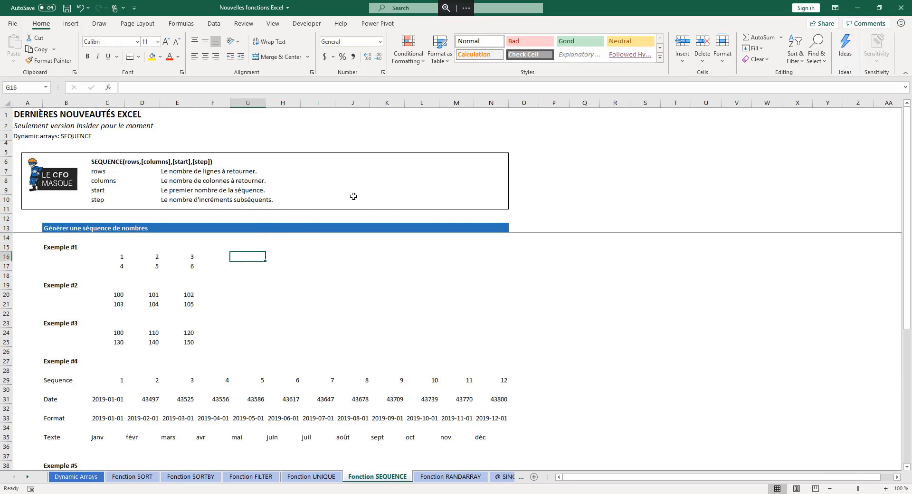
key(Left)
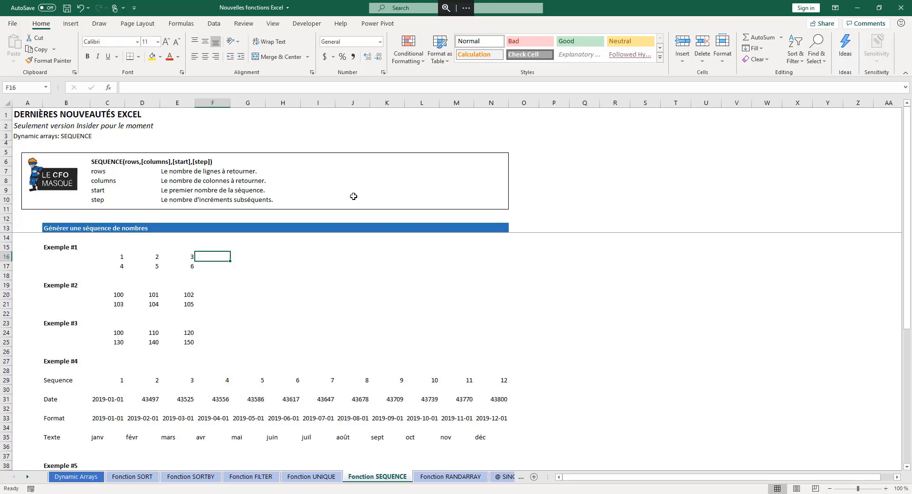
key(Left)
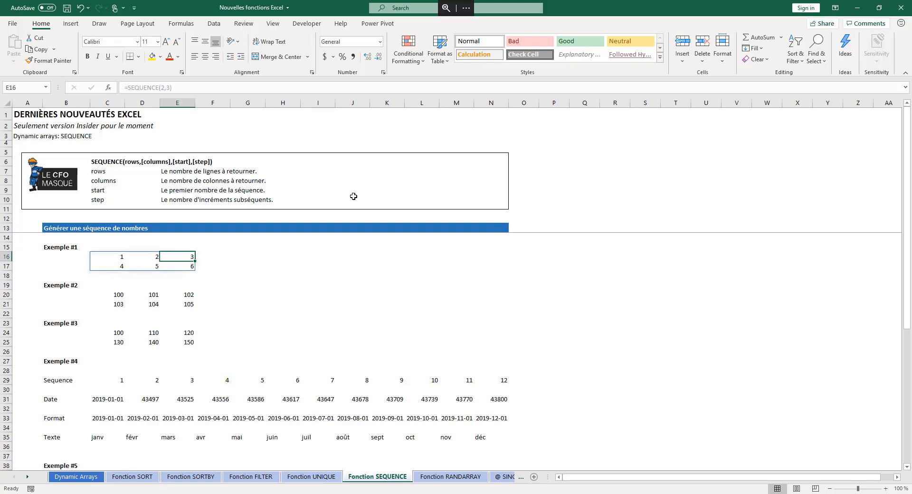
key(Left)
key(Left)
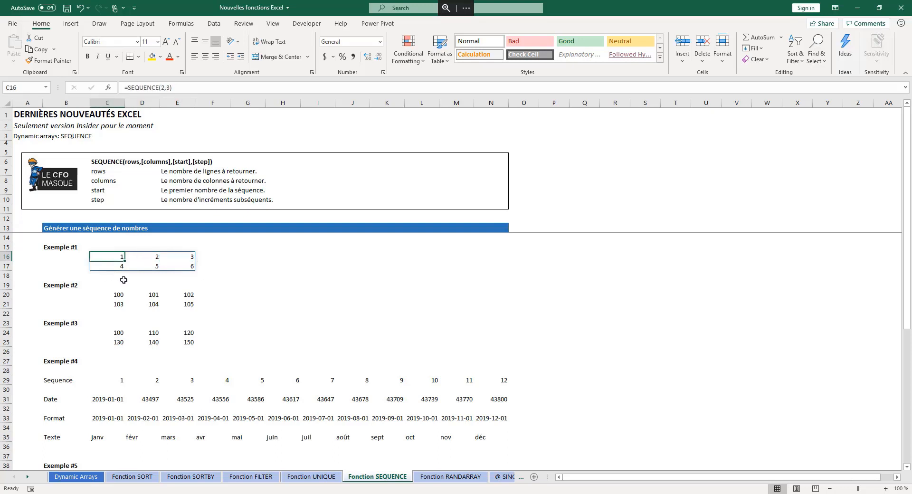
- Match the rows and columns arguments of the C16 SEQUENCE formula in Exemple #1 to their values
click(160, 87)
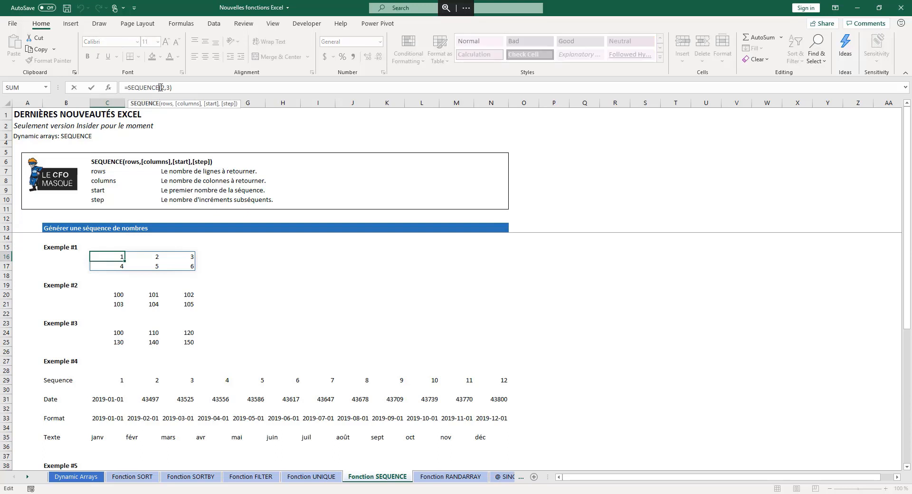
click(166, 105)
click(188, 103)
key(Escape)
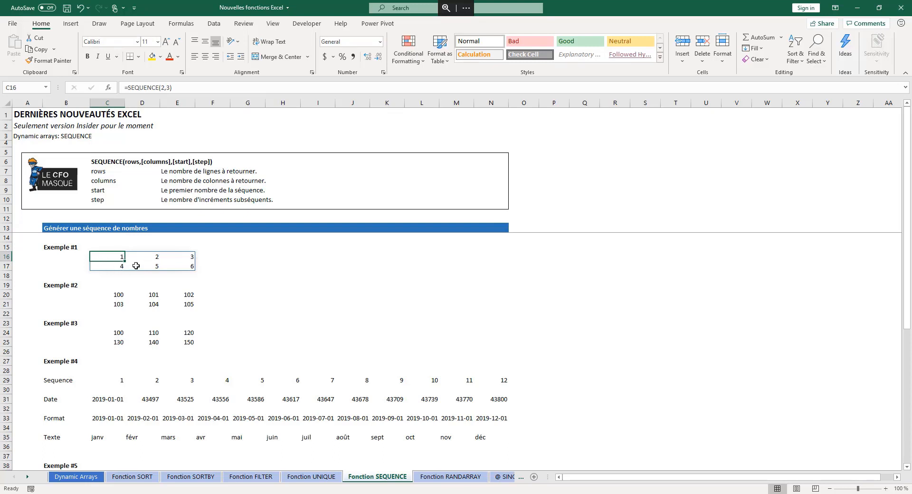
- Examine the SEQUENCE formula in C20 of Exemple #2, focusing on its start argument
click(123, 297)
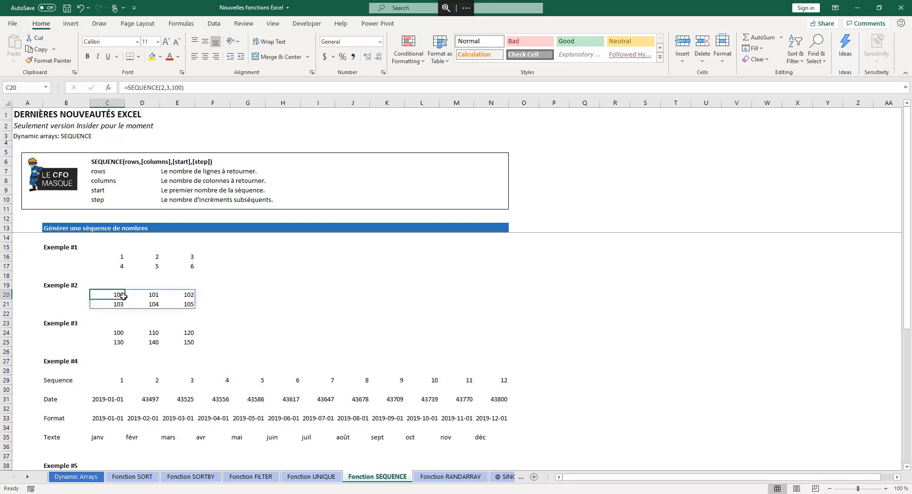
click(161, 86)
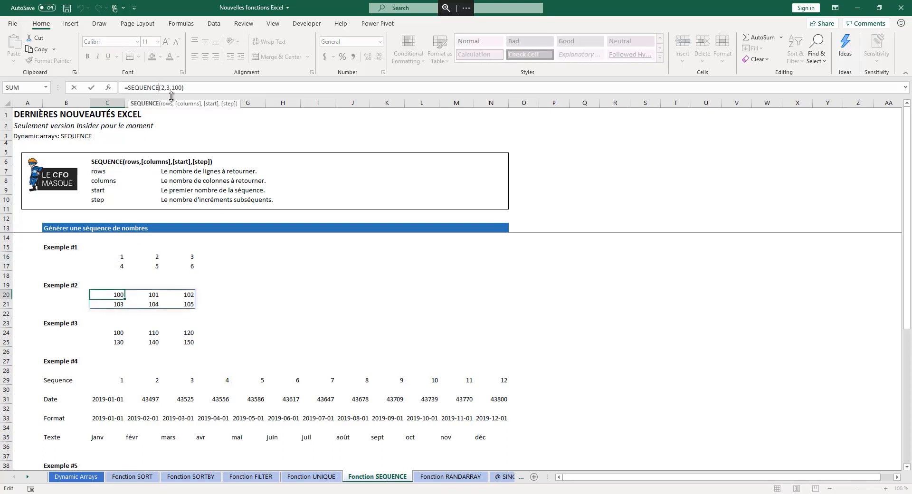
click(211, 105)
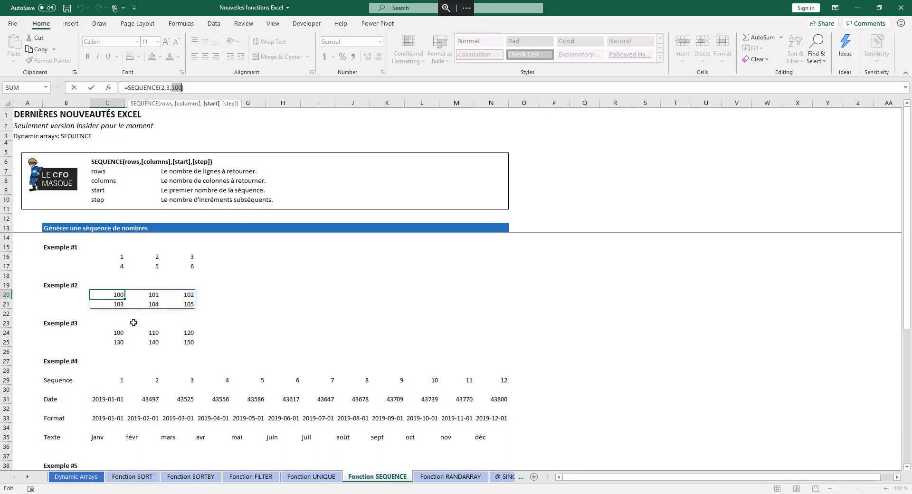
key(Escape)
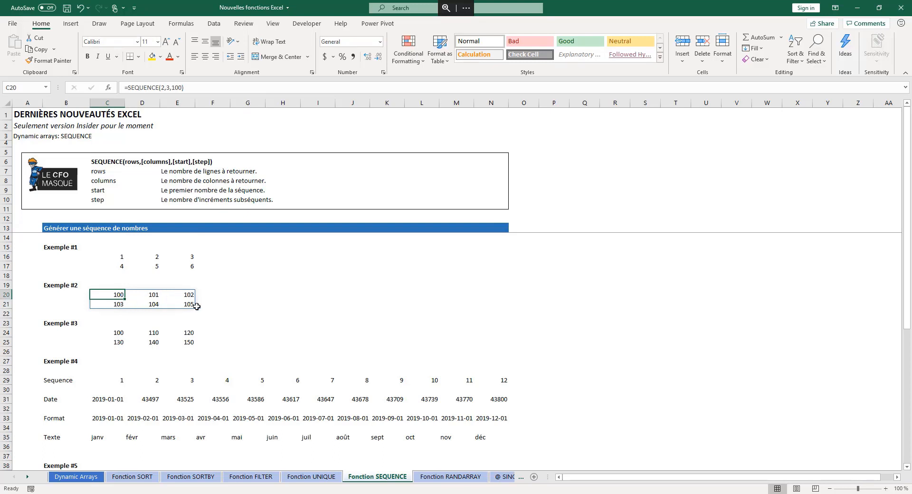
- Examine the SEQUENCE formula in C24 of Exemple #3, focusing on its step argument
click(114, 332)
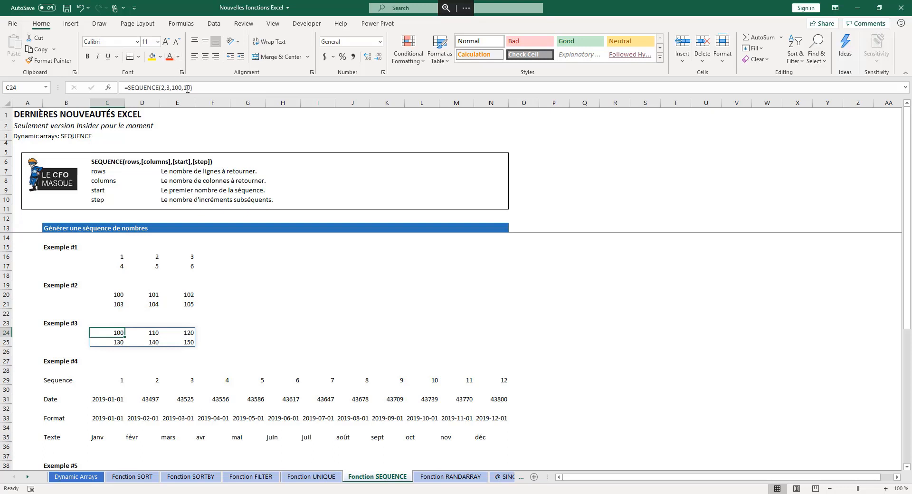
click(162, 87)
double_click(188, 87)
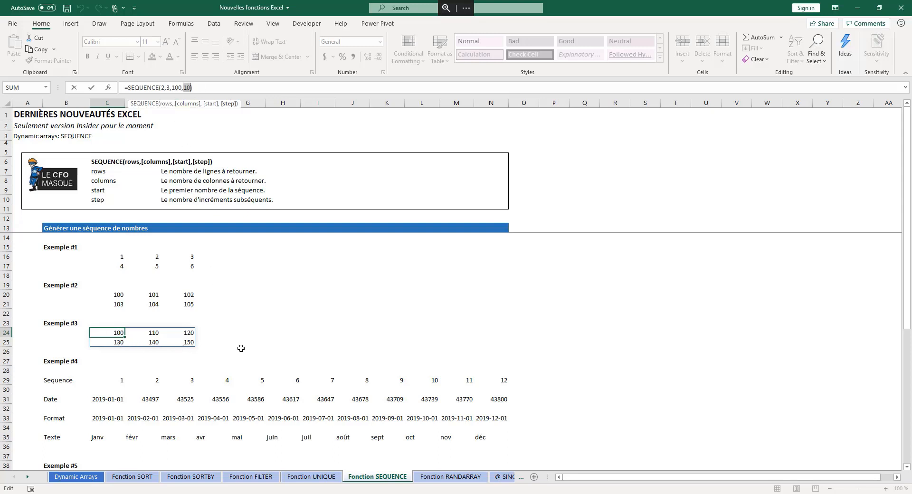
key(Escape)
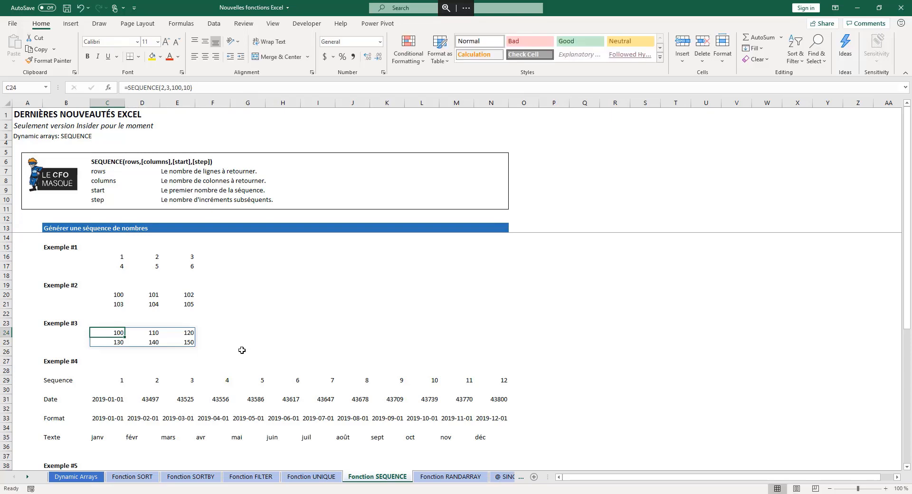
- Examine Exemple #4's SEQUENCE formula in C29 and the DATE formula in C31 that nests SEQUENCE as its month argument
click(242, 325)
scroll(187, 346, down, 2)
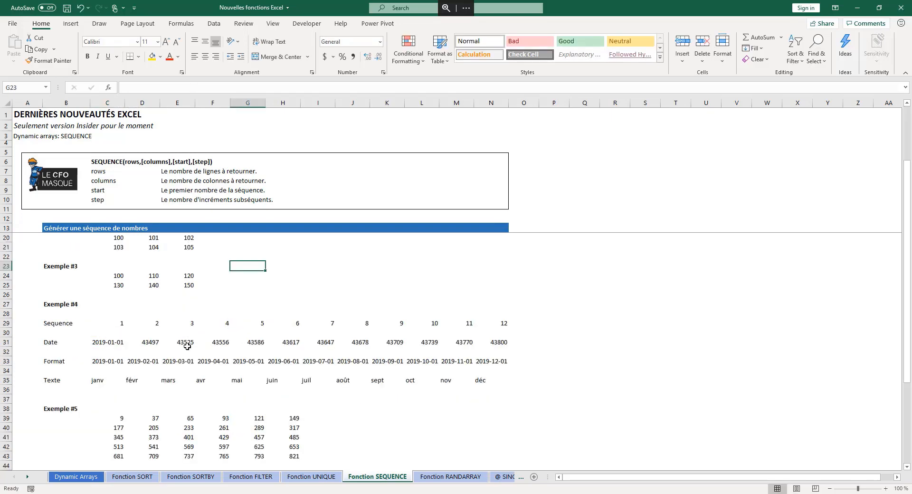
scroll(112, 292, down, 2)
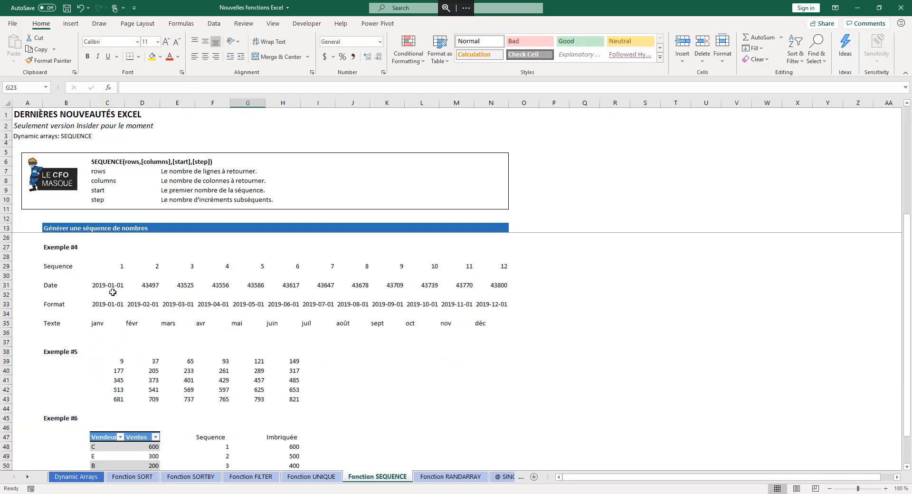
click(117, 270)
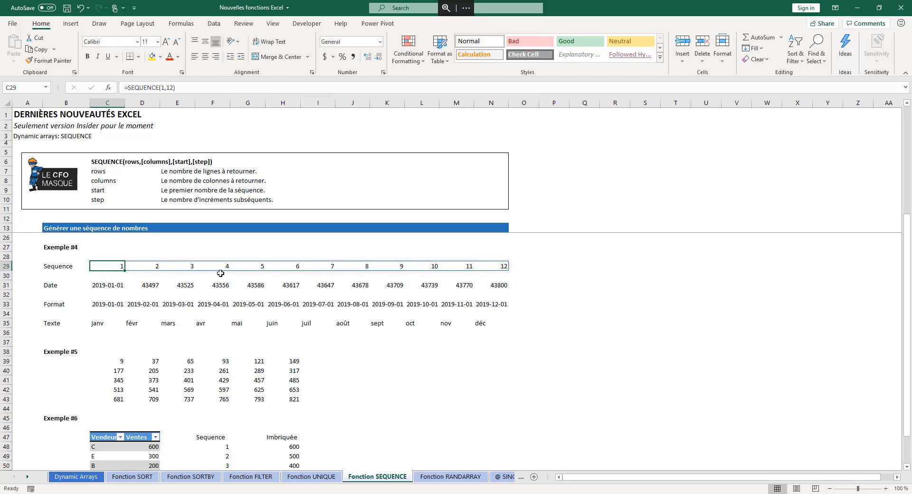
click(114, 283)
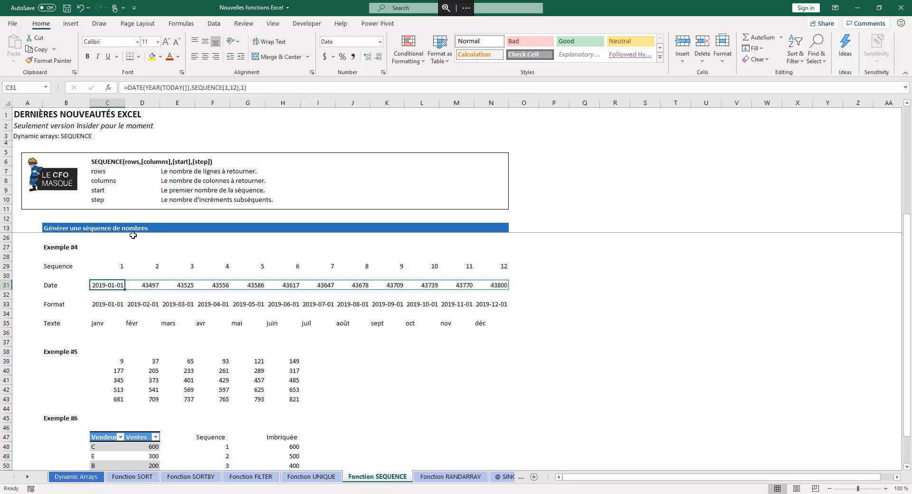
key(F2)
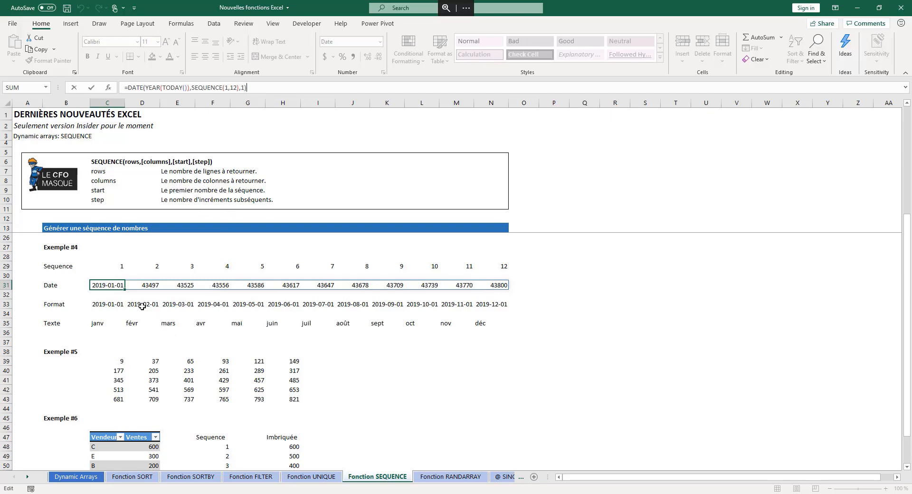
click(112, 285)
- Compare the date-formatted spill range starting in C33 with the unformatted serial numbers in D31:N31
click(118, 302)
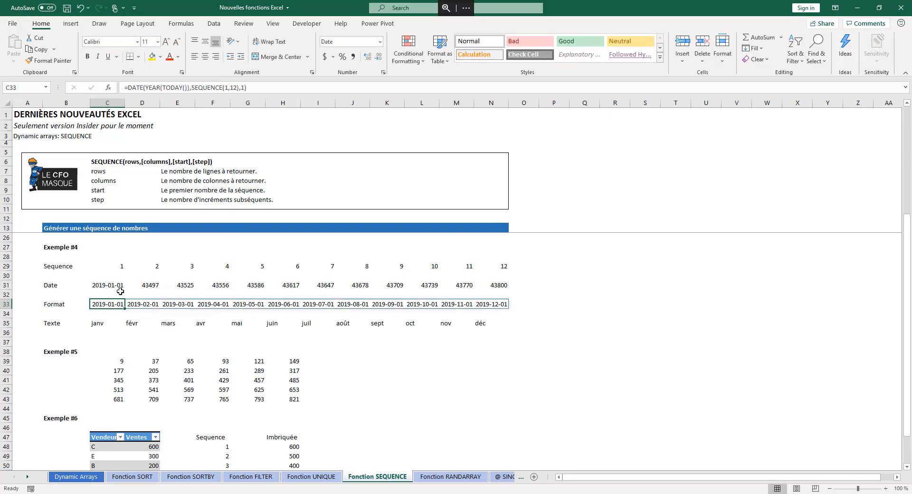
drag(145, 285, 504, 286)
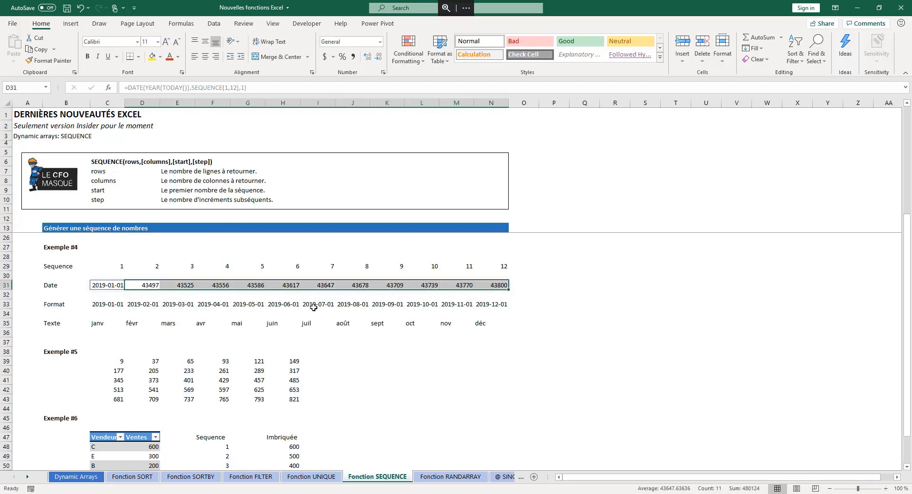
click(137, 304)
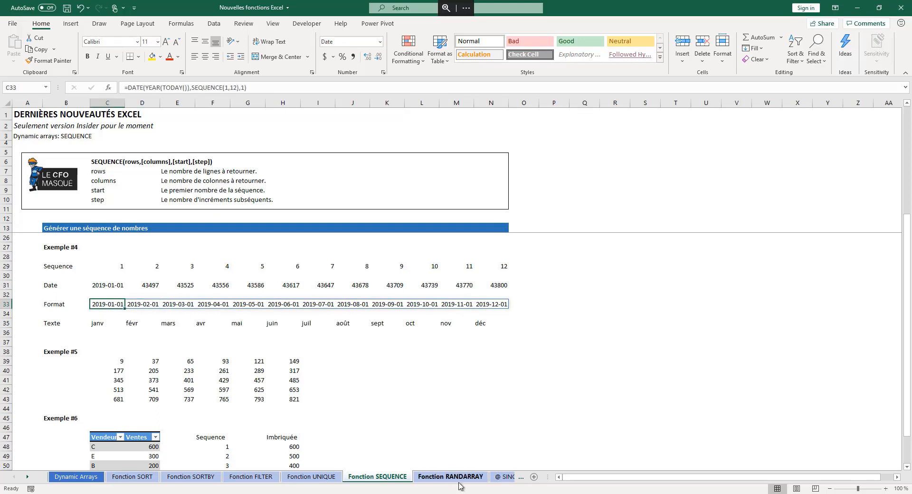
- Walk through the spilled dates in row 33 from C33 to N33 and back, checking the formula behind each cell
key(Right)
key(Right)
key(Right)
key(Right)
key(Right)
key(Right)
key(Right)
key(Right)
key(Right)
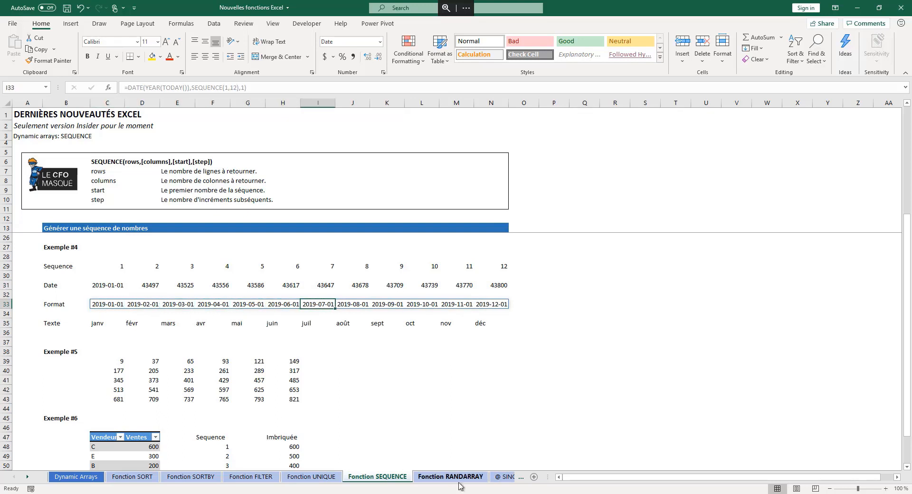
key(Right)
key(Right)
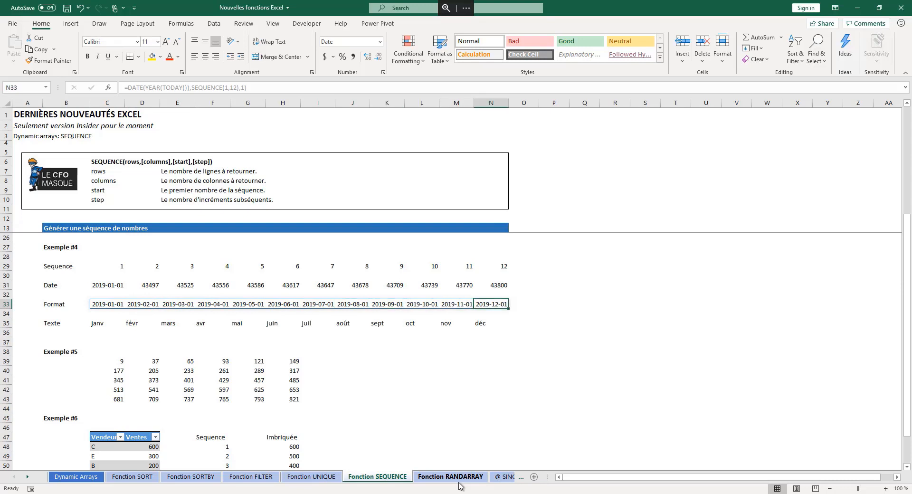
key(Left)
key(Left)
key(Left)
key(Left)
key(Left)
key(Left)
key(Left)
key(Left)
key(Left)
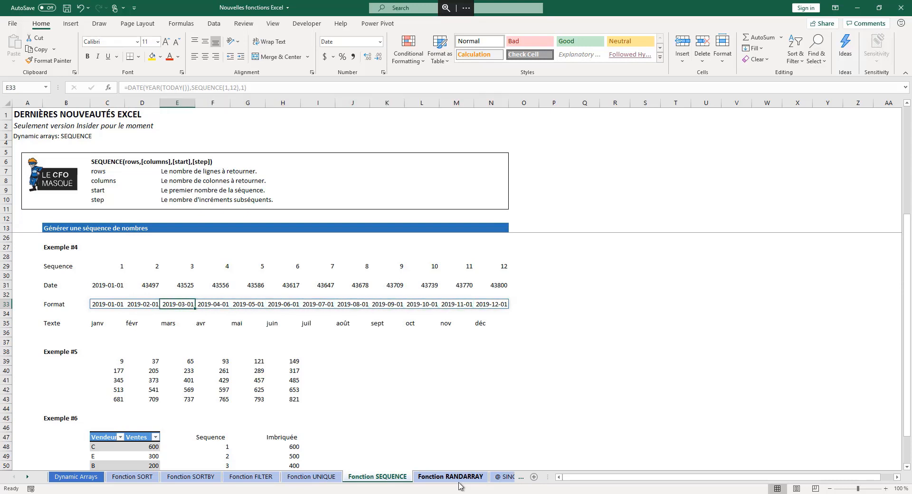
key(Left)
key(Left)
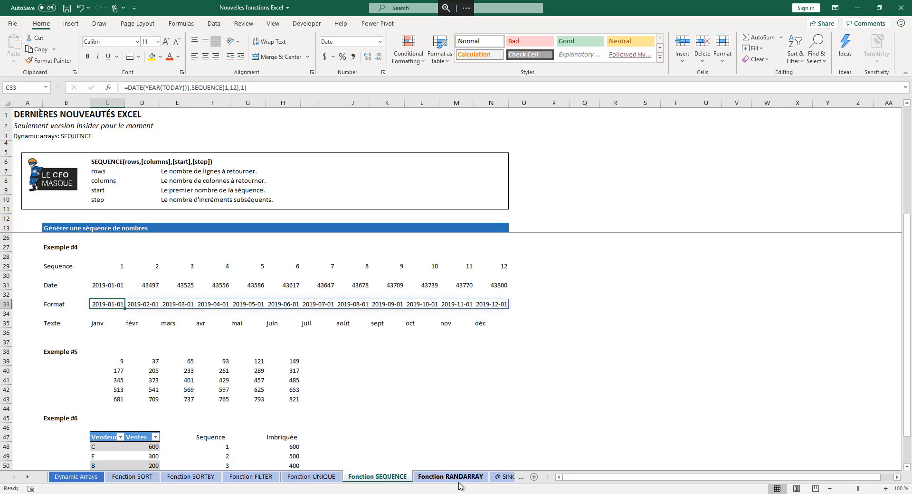
- Examine the TEXT formula with the "mmm" format in C35 and compare it with the DATE formula in C33
key(Down)
key(Down)
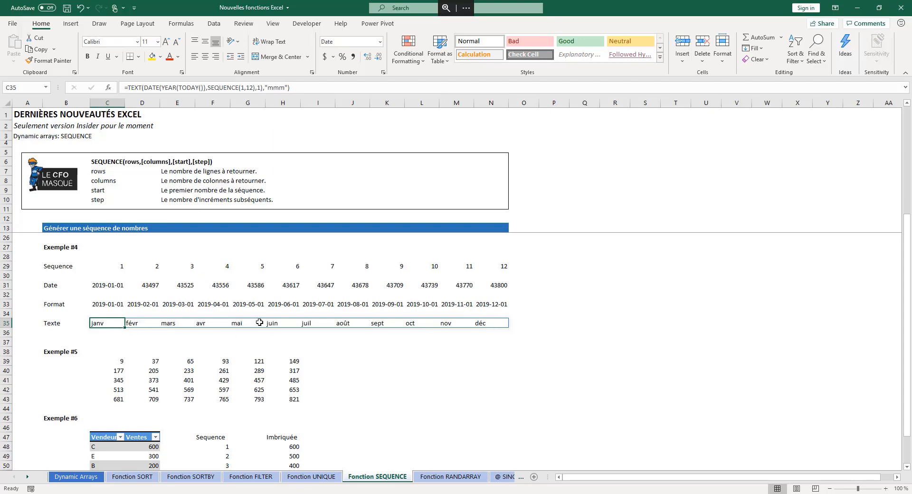
click(100, 334)
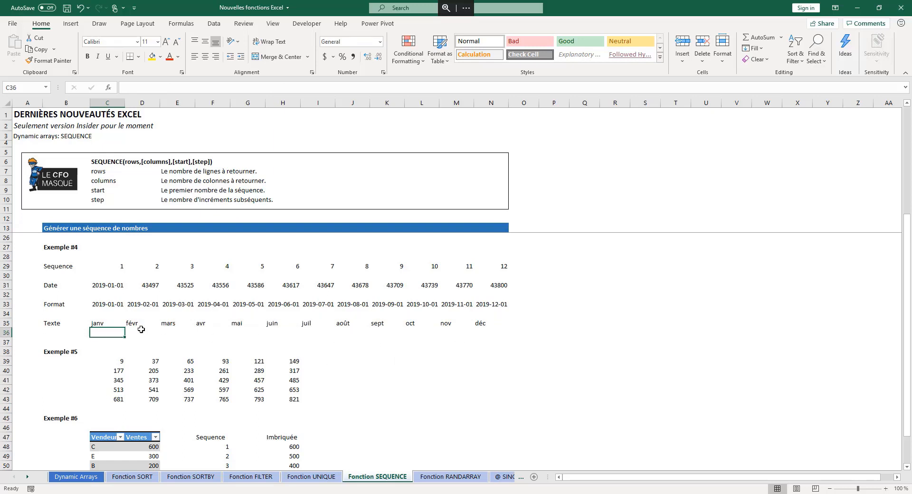
click(109, 325)
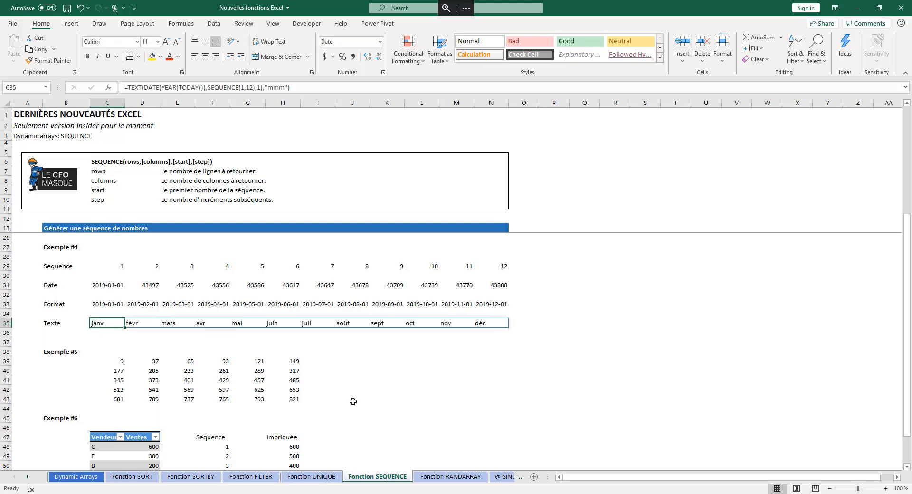
key(Up)
key(Up)
key(Down)
key(Down)
key(Down)
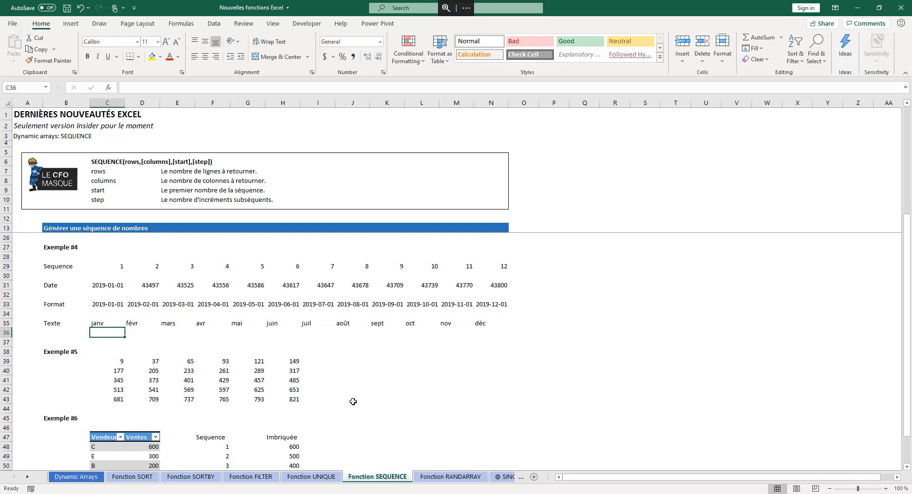
- Examine the columns, start and step arguments of the C39 SEQUENCE formula in Exemple #5, including the INT(RAND()*100) expressions
scroll(355, 357, down, 2)
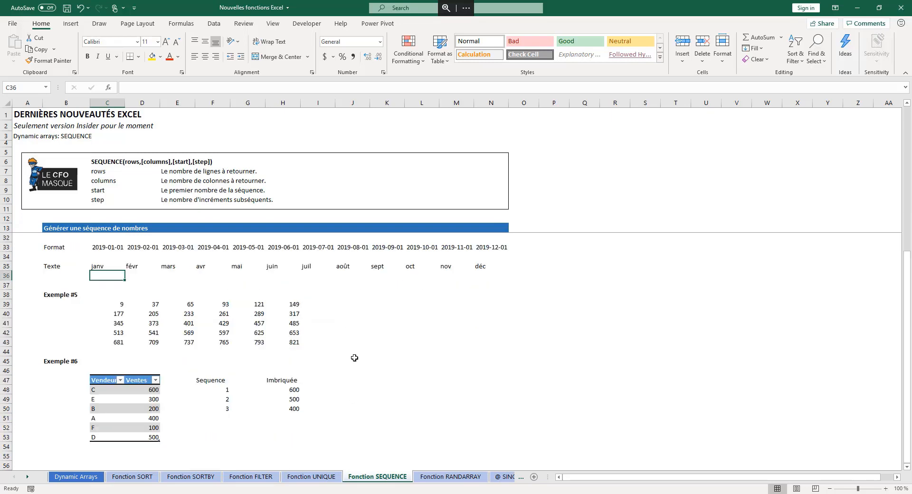
click(124, 305)
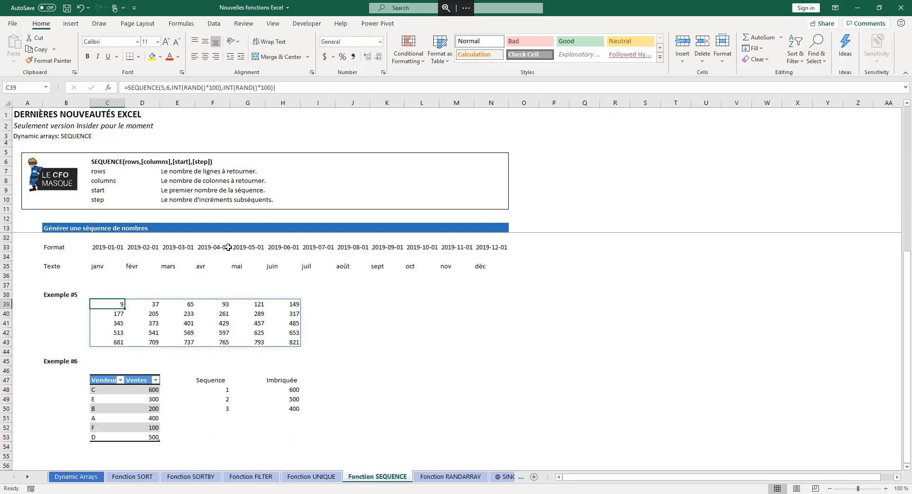
click(162, 87)
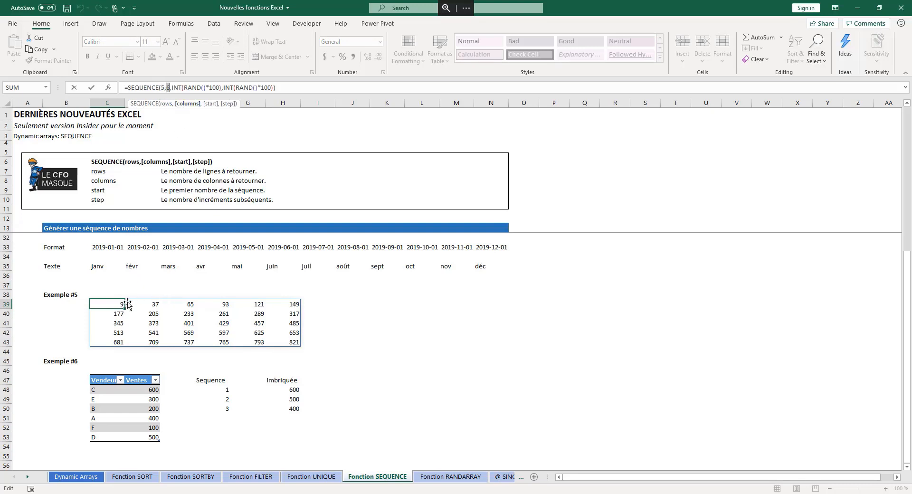
click(186, 104)
click(211, 104)
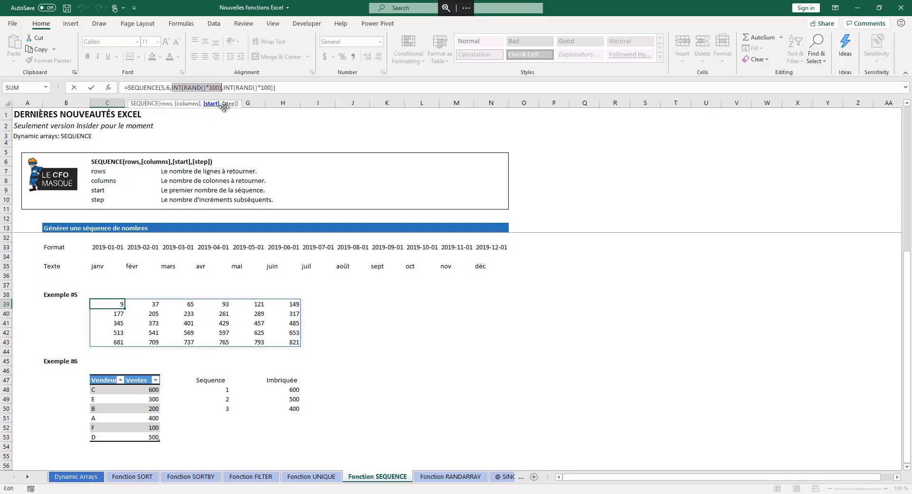
click(229, 104)
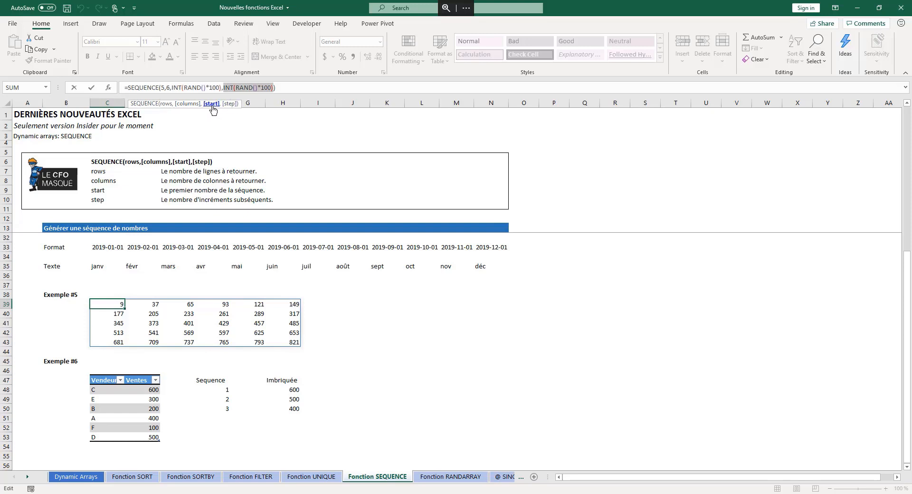
click(212, 105)
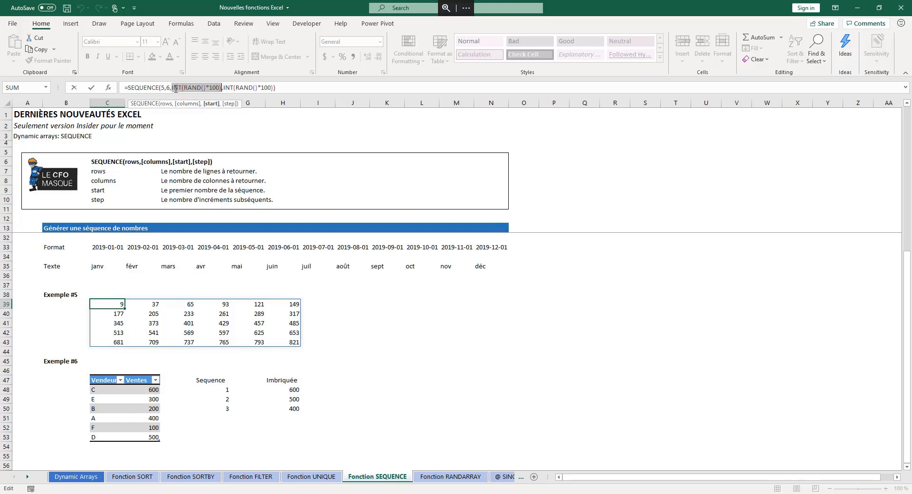
click(229, 104)
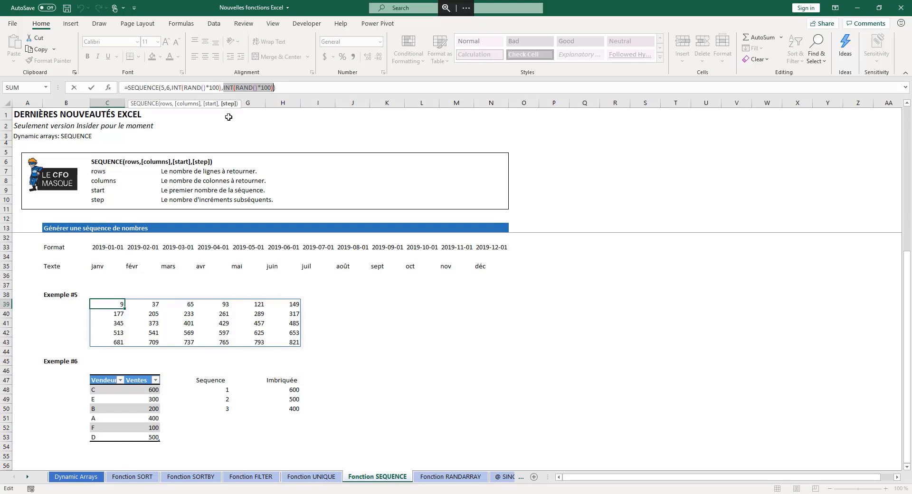
key(Escape)
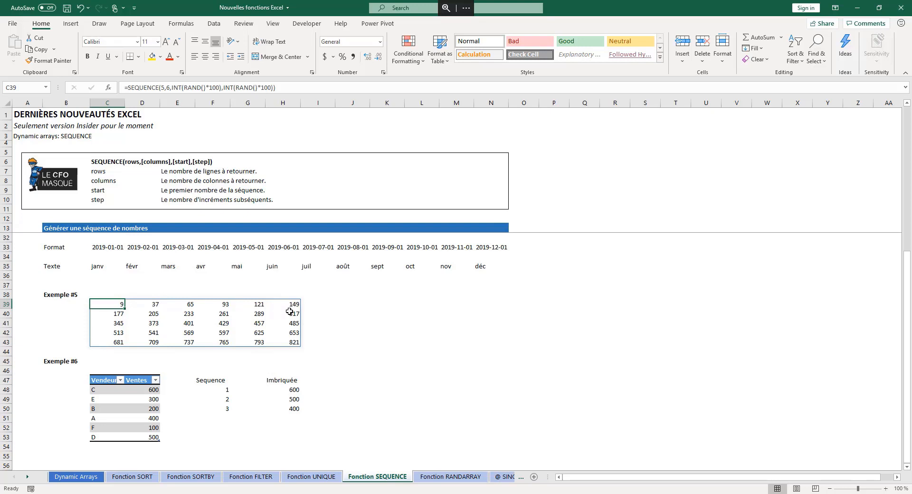
- Review the INT(RAND()*100) start argument in C39 and re-enter the formula to regenerate the random sequence
click(183, 88)
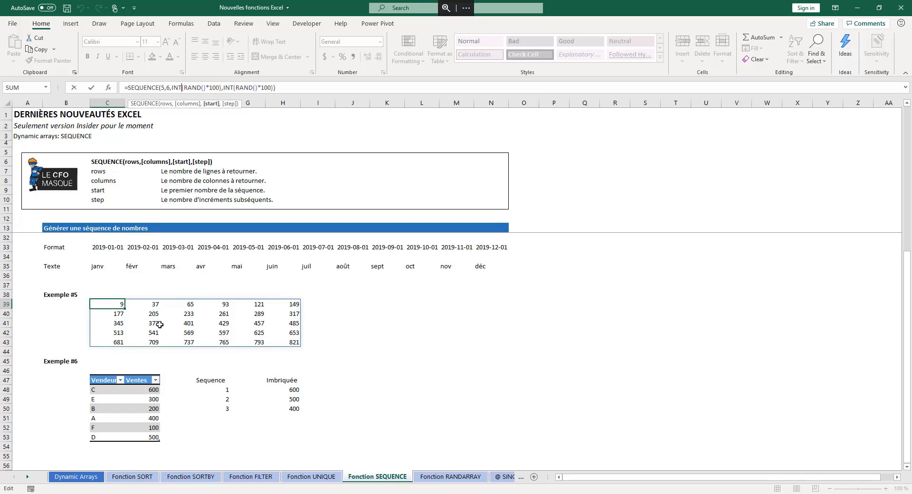
click(220, 88)
text())
click(387, 360)
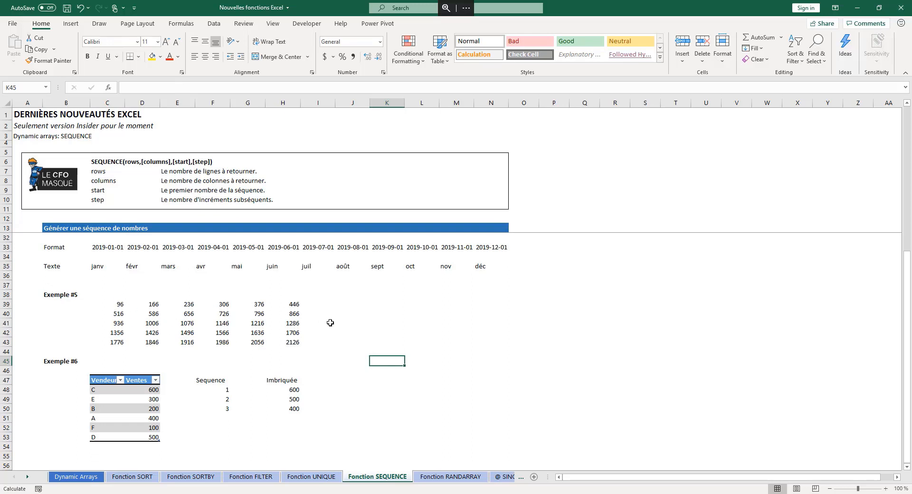
- Recalculate the sheet repeatedly to regenerate the random sequence in Exemple #5
click(369, 314)
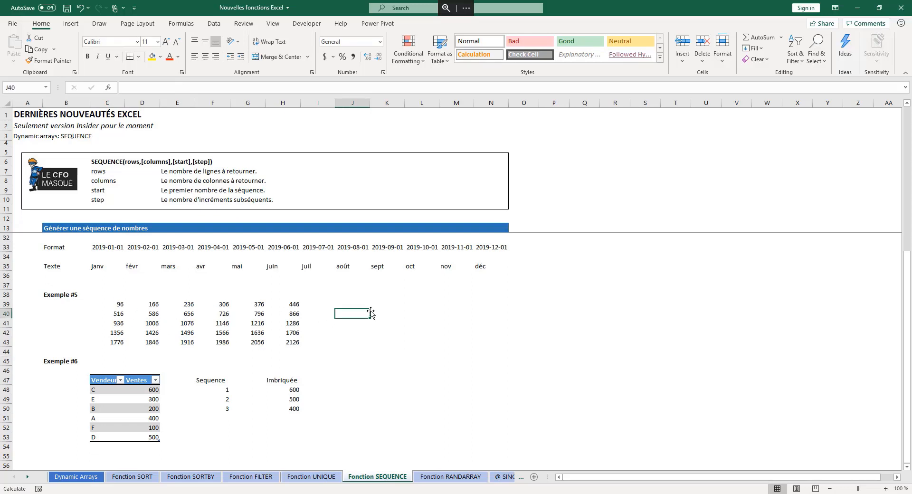
key(F9)
key(F9)
key(F9)
key(F9)
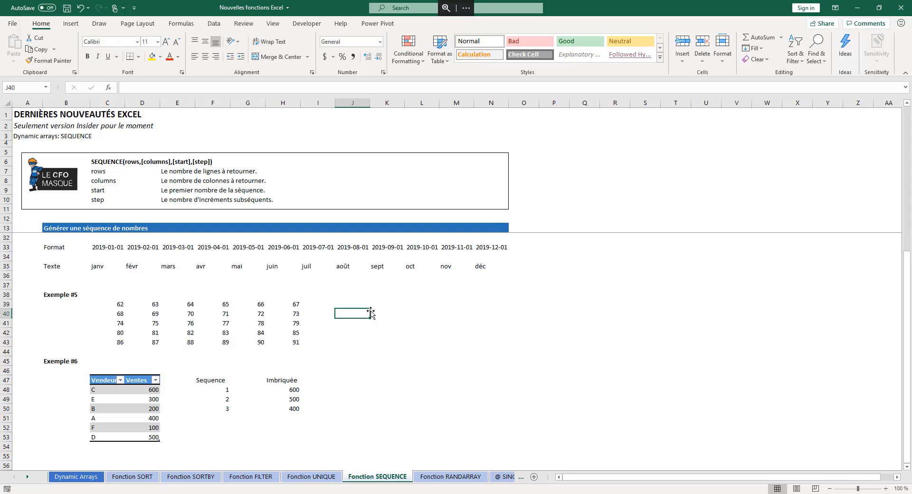
key(F9)
key(F9)
key(F9)
key(F9)
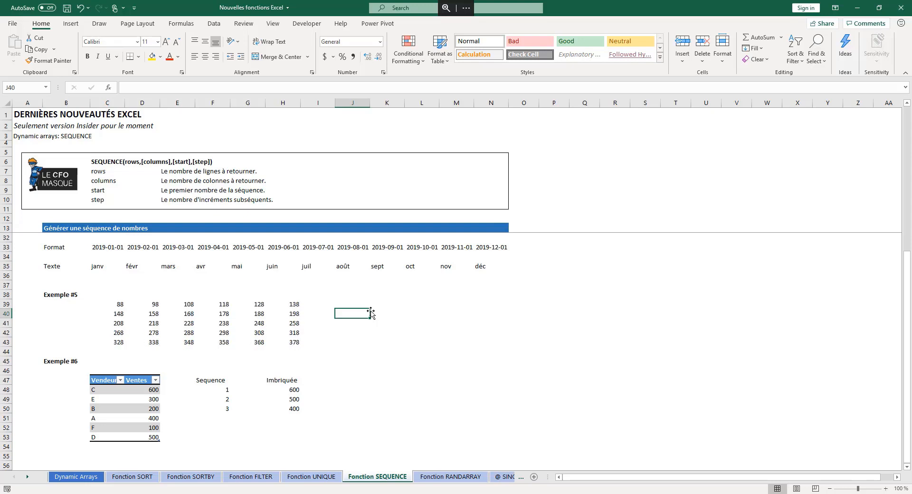
key(F9)
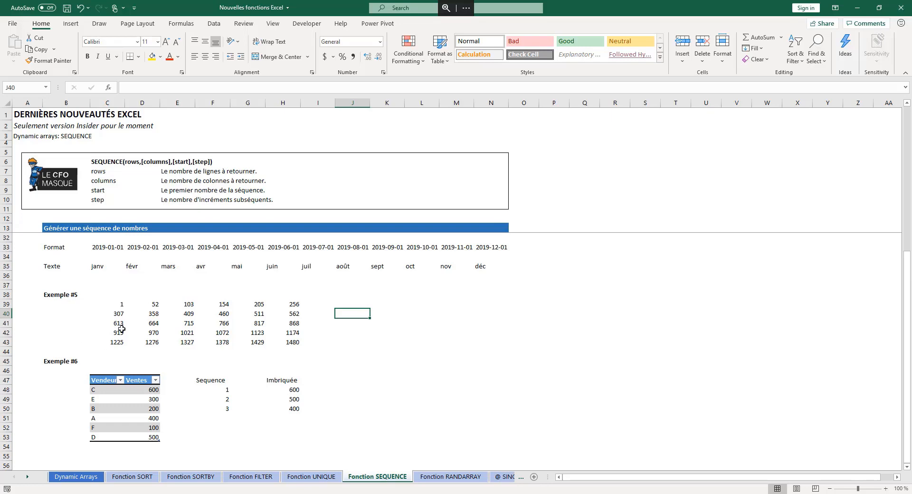
key(F9)
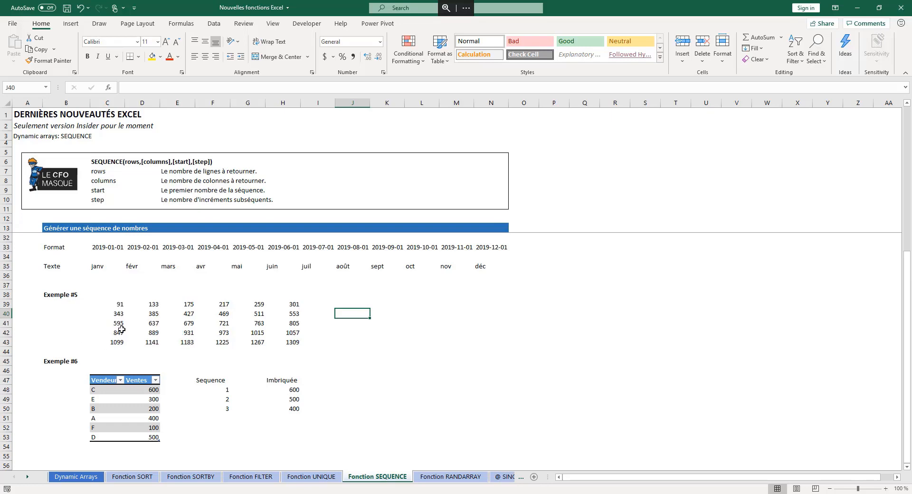
- Examine the SEQUENCE formula in F48 of Exemple #6 and the array and k arguments of the LARGE formula in H48
scroll(121, 329, down, 4)
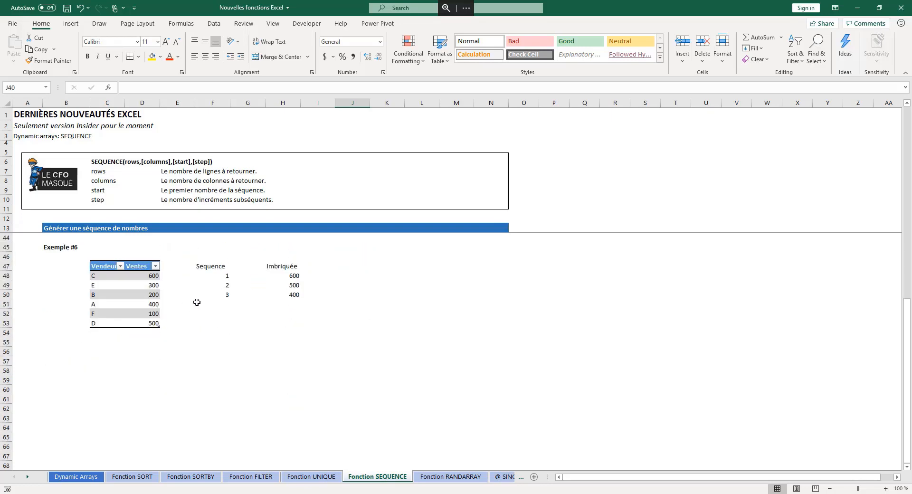
click(221, 276)
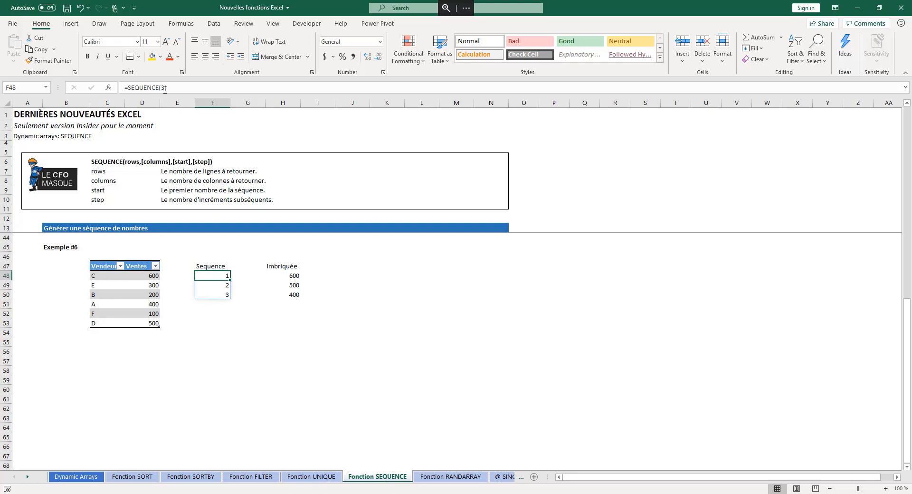
click(298, 276)
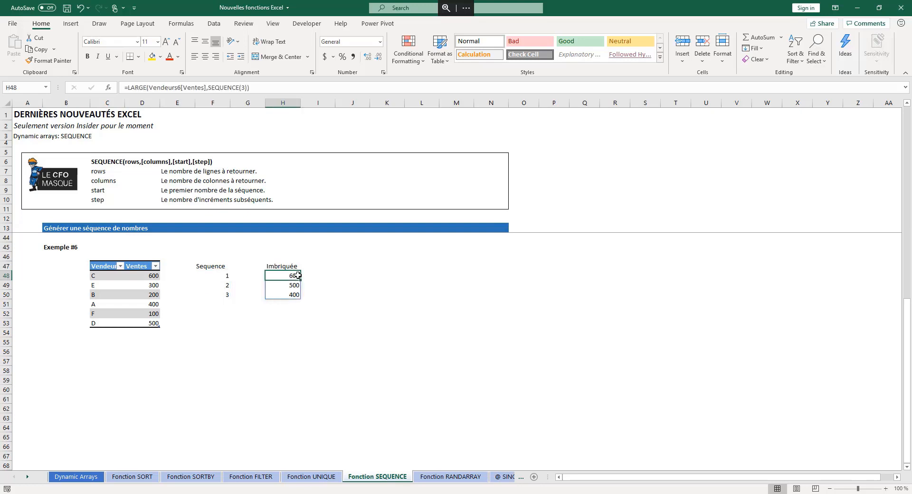
click(149, 87)
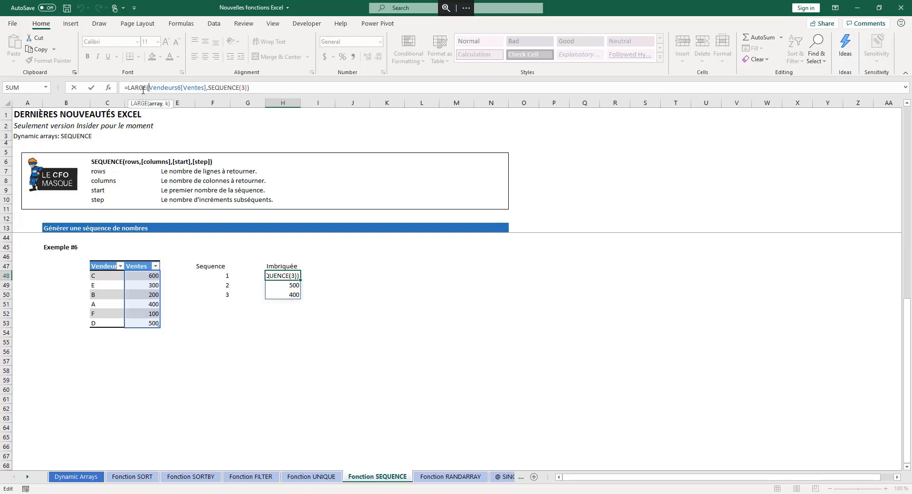
click(155, 104)
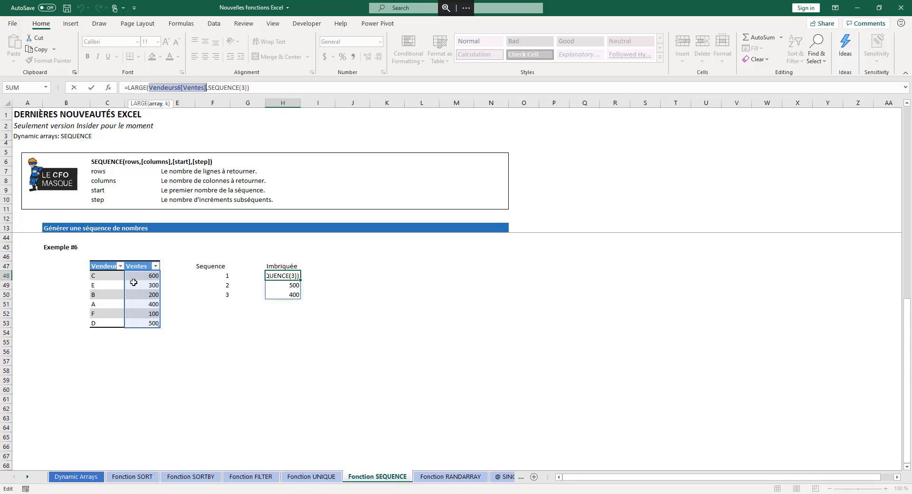
click(166, 104)
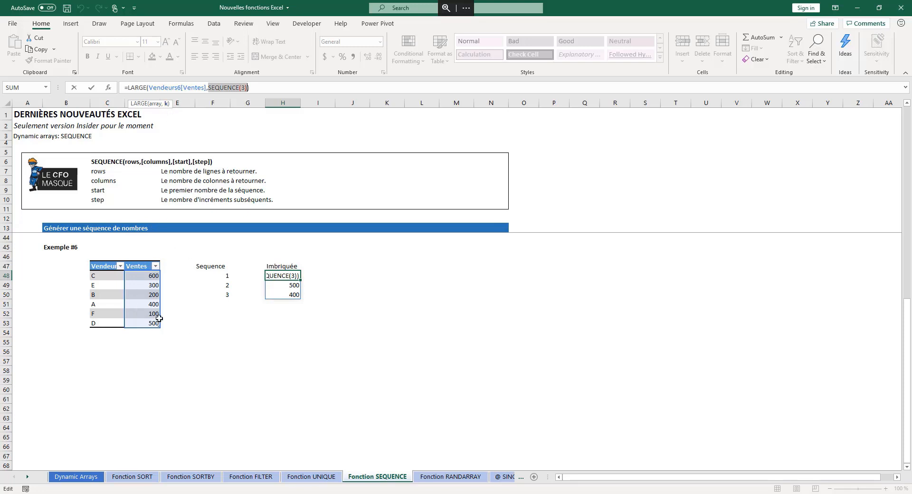
key(Escape)
- Compare the standalone SEQUENCE(3) in F48 with the SEQUENCE(3) nested as the k argument of LARGE in H48
click(214, 276)
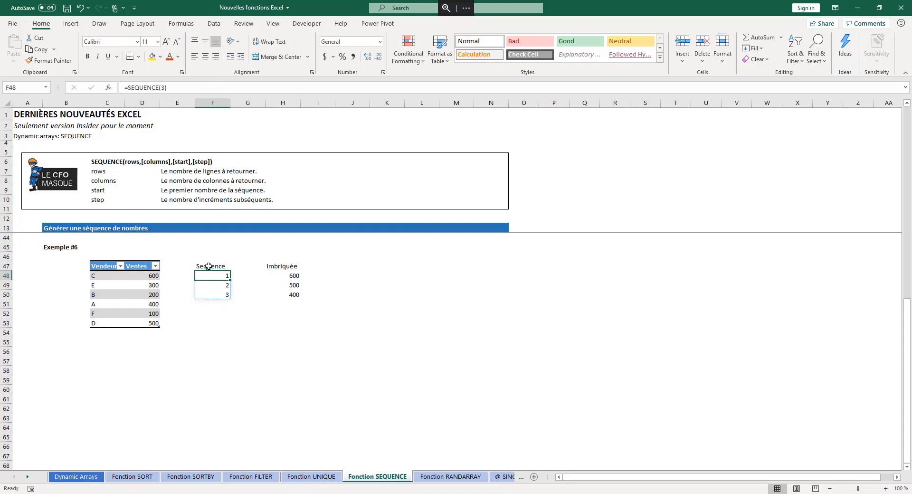
click(293, 277)
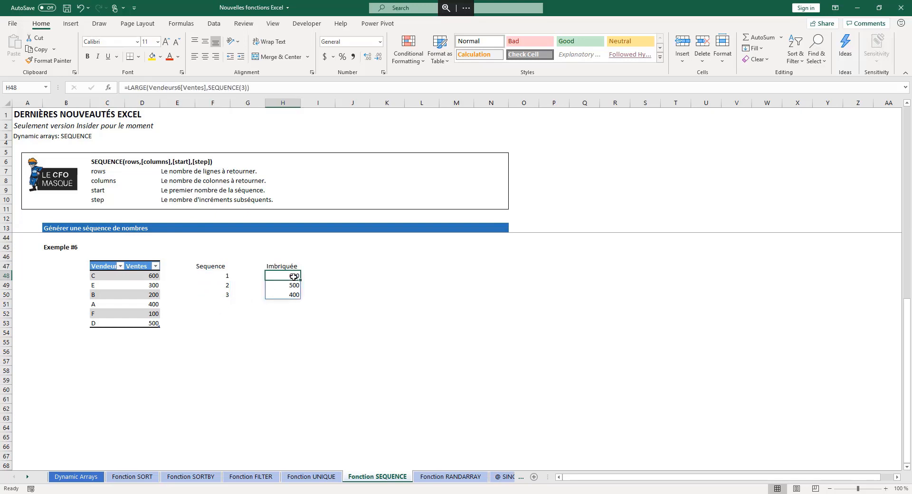
click(148, 87)
click(155, 104)
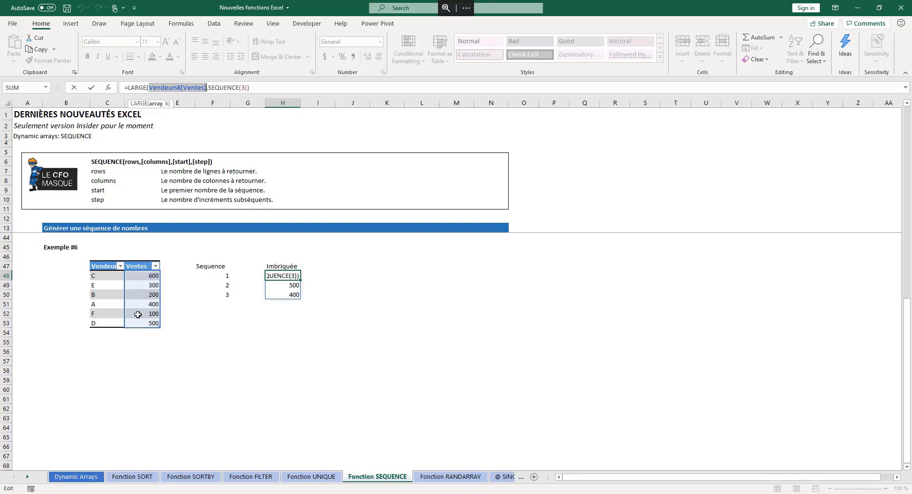
click(168, 106)
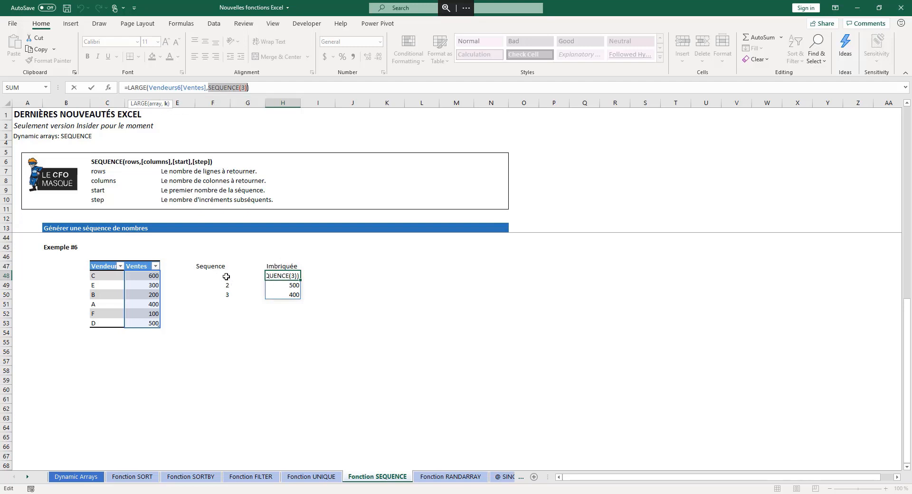
key(ctrl+Return)
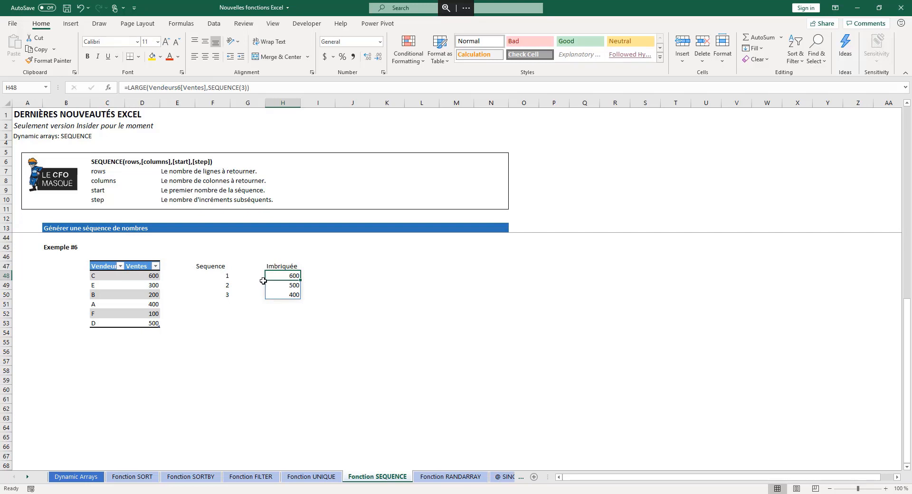
click(225, 277)
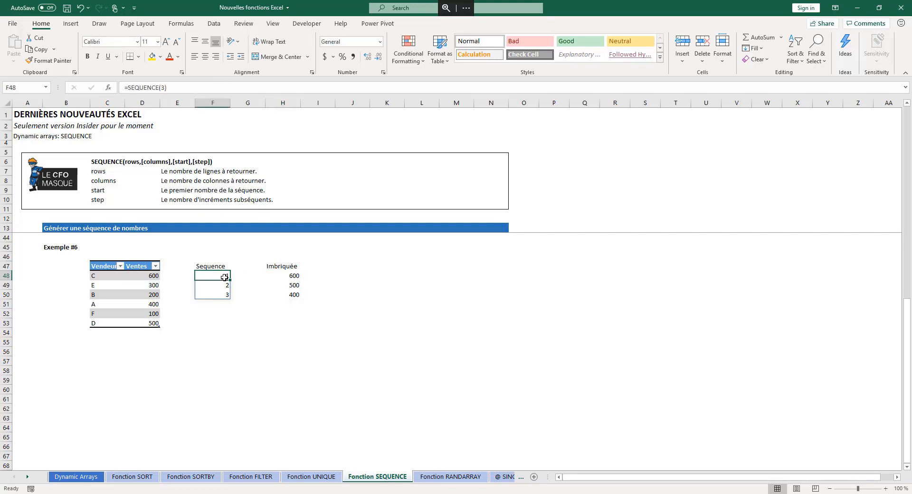
- Enter 3 in F45 and use that cell as the rows argument of the SEQUENCE formula in F48
click(209, 248)
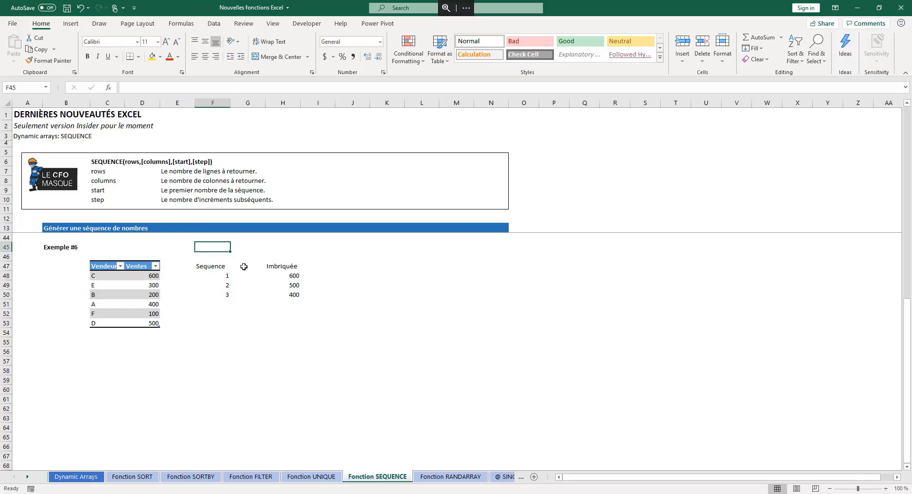
text(3)
key(Return)
click(223, 276)
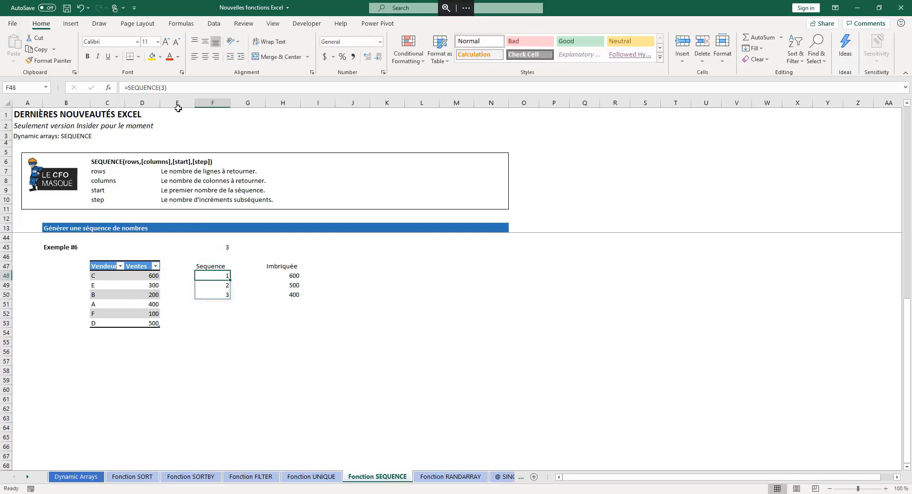
double_click(163, 88)
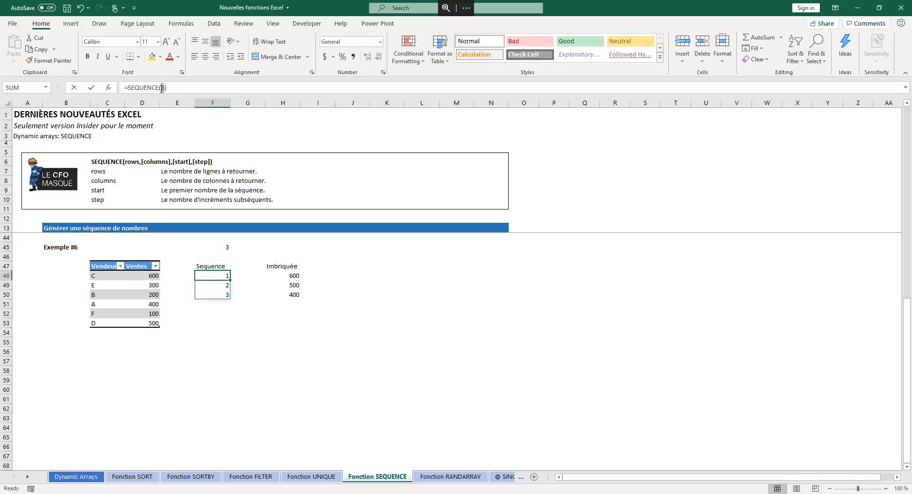
click(220, 246)
key(Return)
- Set the row count in F45 to 2
click(220, 246)
text(2)
key(Return)
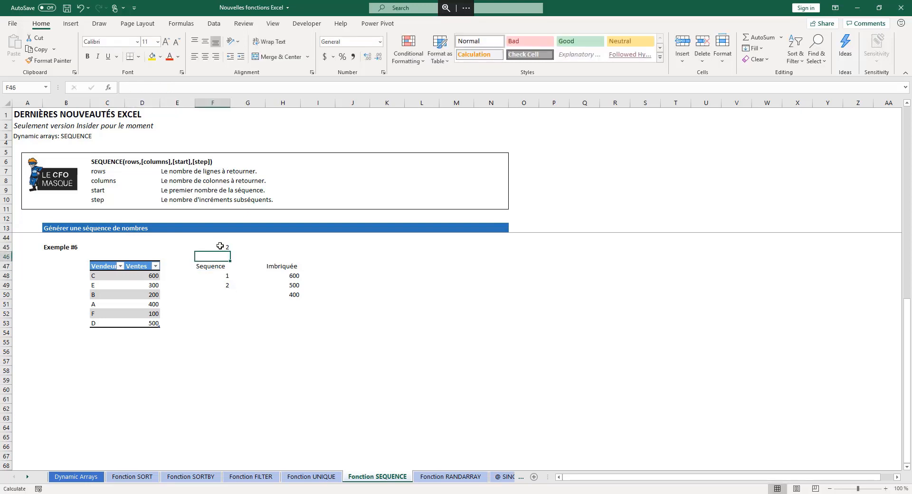
key(Up)
- Remove the fixed 3 from the rows argument of the SEQUENCE nested in H48's LARGE formula
click(294, 275)
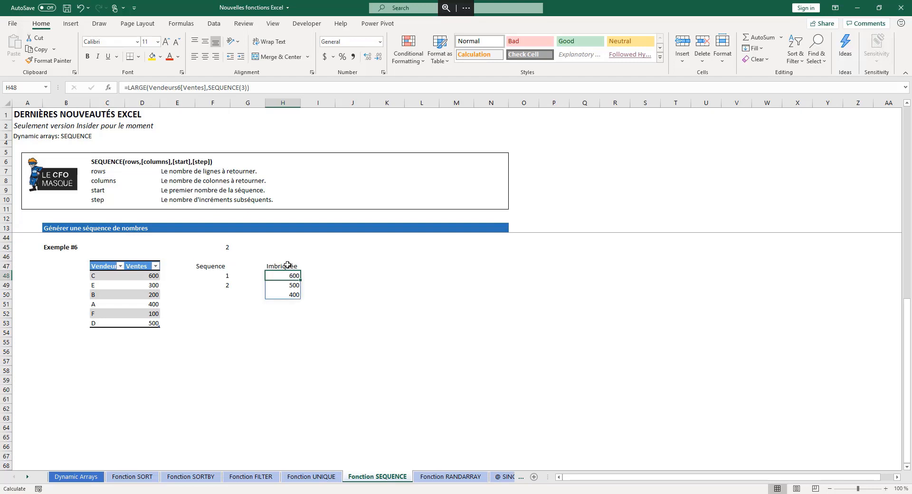
click(242, 87)
double_click(242, 87)
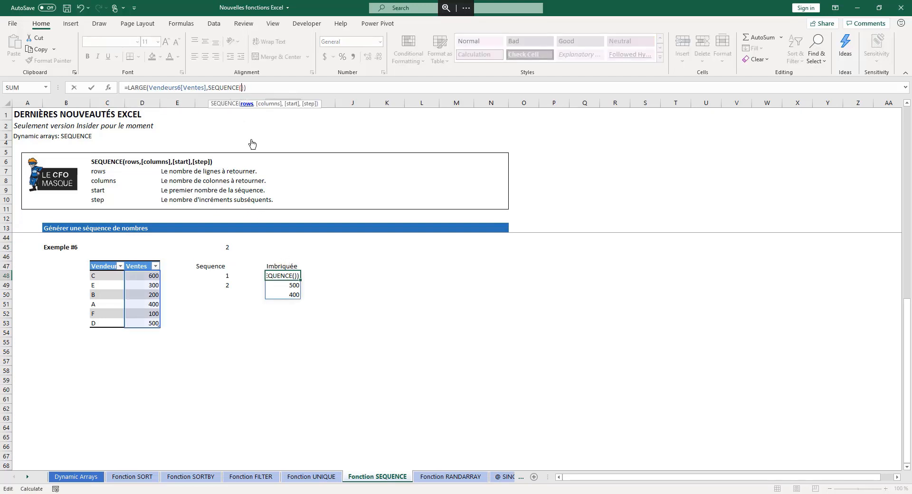
- Complete the LARGE formula in H48 with cell F45 as the row count of its nested SEQUENCE
click(224, 247)
key(Return)
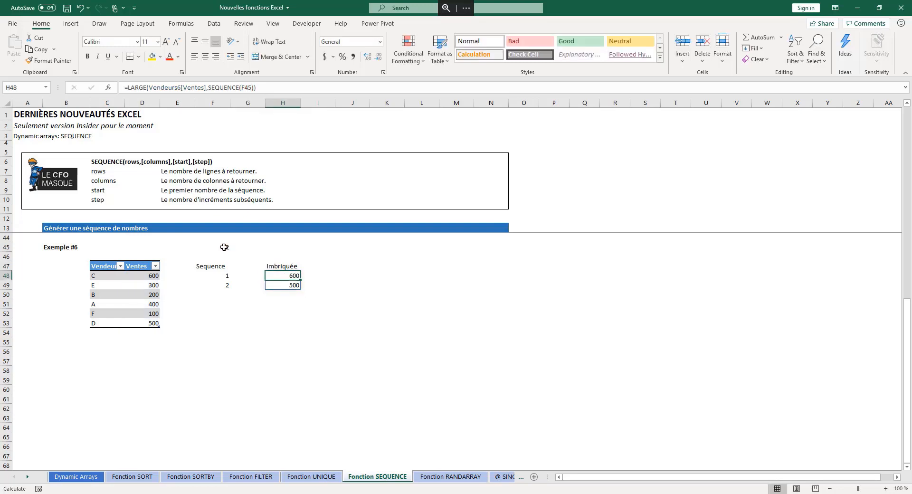
- Test the dynamic formulas by setting the count in F45 to 1, 2 and finally 3
click(224, 247)
text(1)
key(ctrl+Return)
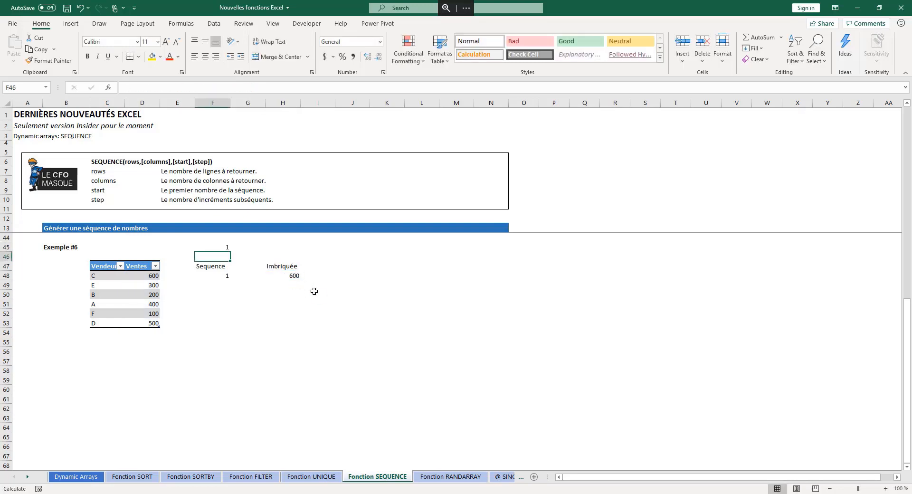
text(2)
key(Return)
key(Up)
text(3)
key(Return)
key(Up)
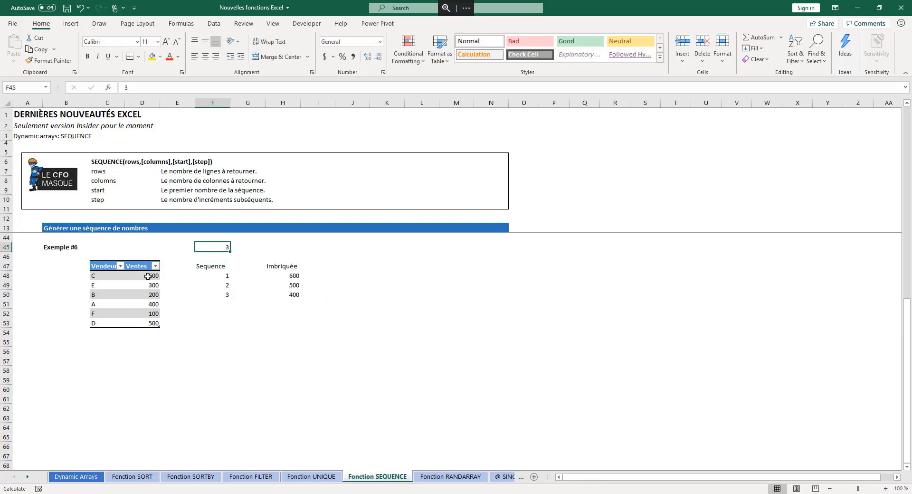
- Examine the Imbriquée results in column H, their nested LARGE and SEQUENCE formula, and the count cell F45
drag(295, 276, 294, 287)
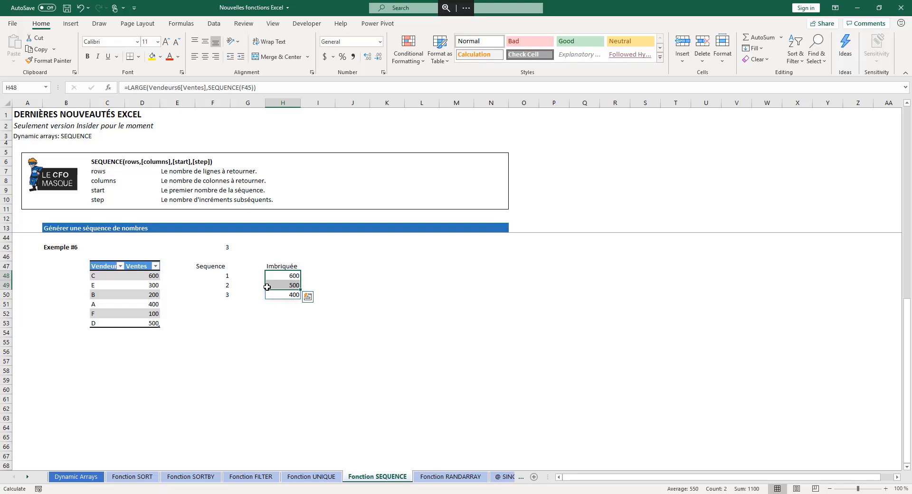
click(223, 248)
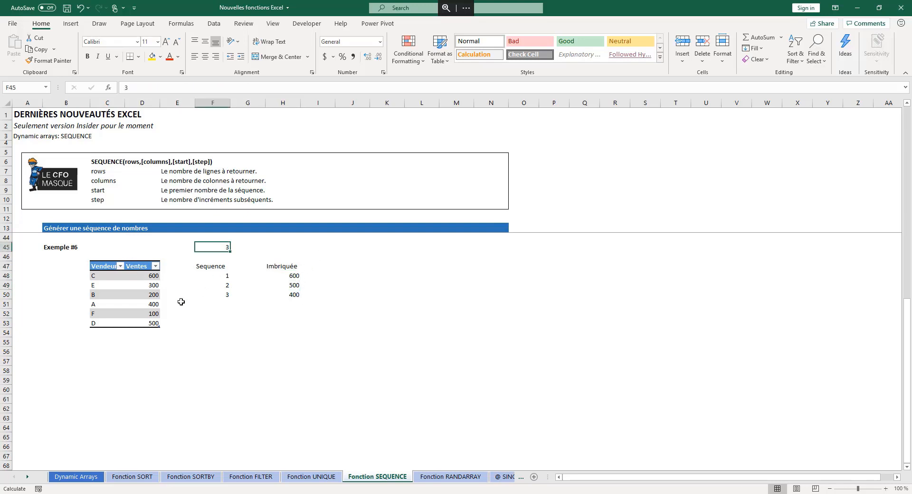
click(325, 268)
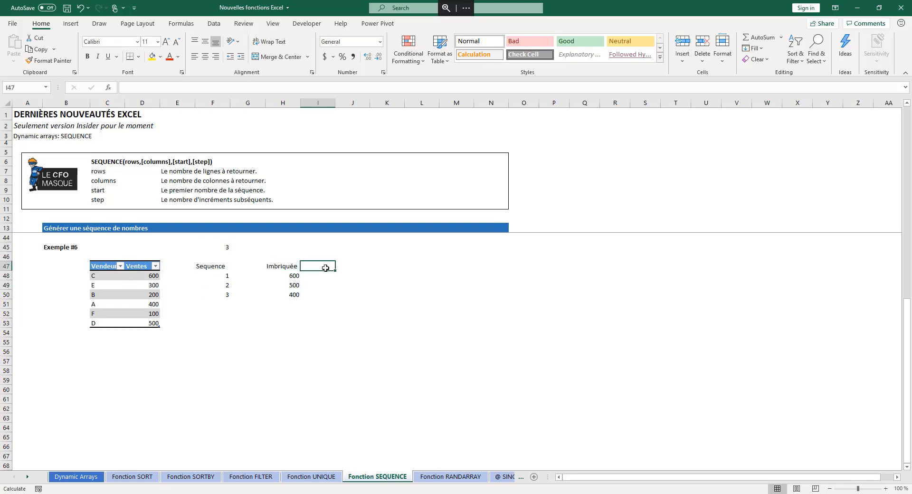
click(284, 277)
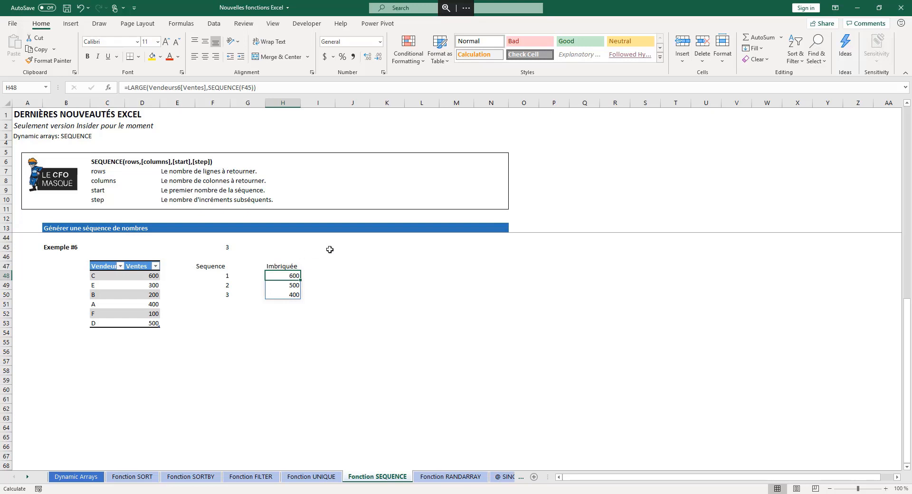
click(348, 274)
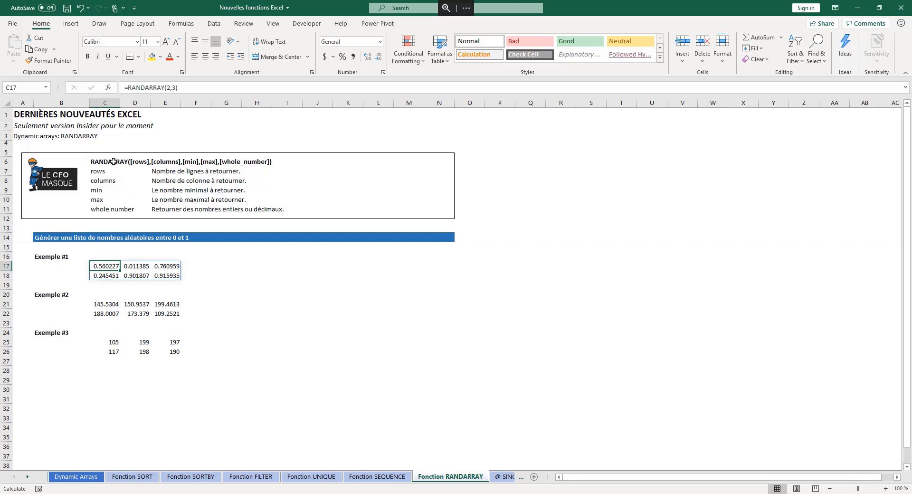
- Review the descriptions of the rows, columns, min, max and whole number arguments on the Fonction RANDARRAY sheet
click(163, 172)
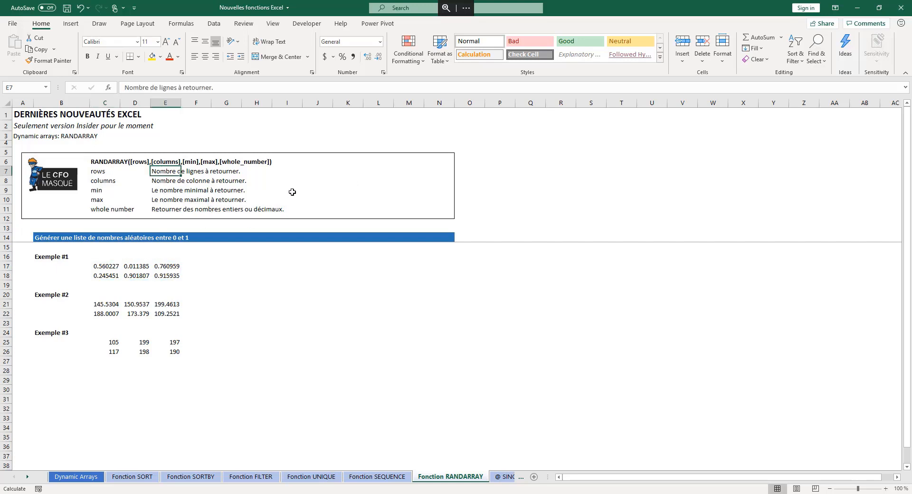
click(280, 180)
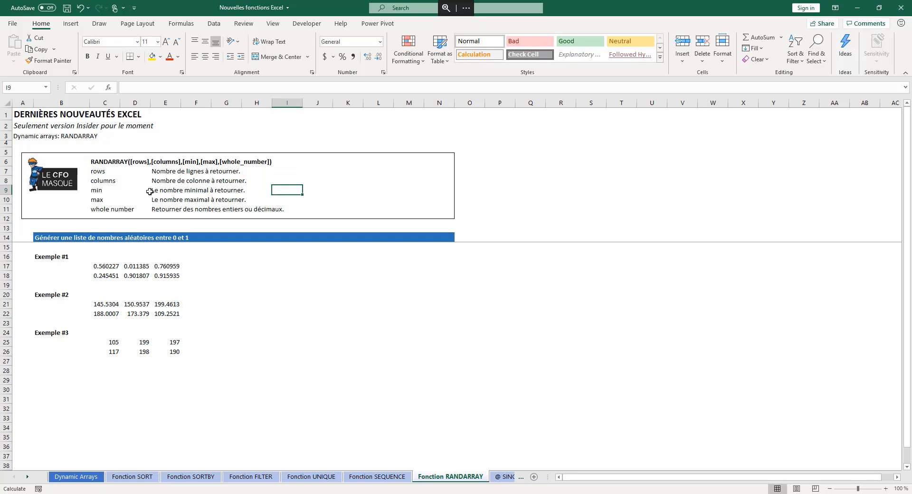
click(282, 199)
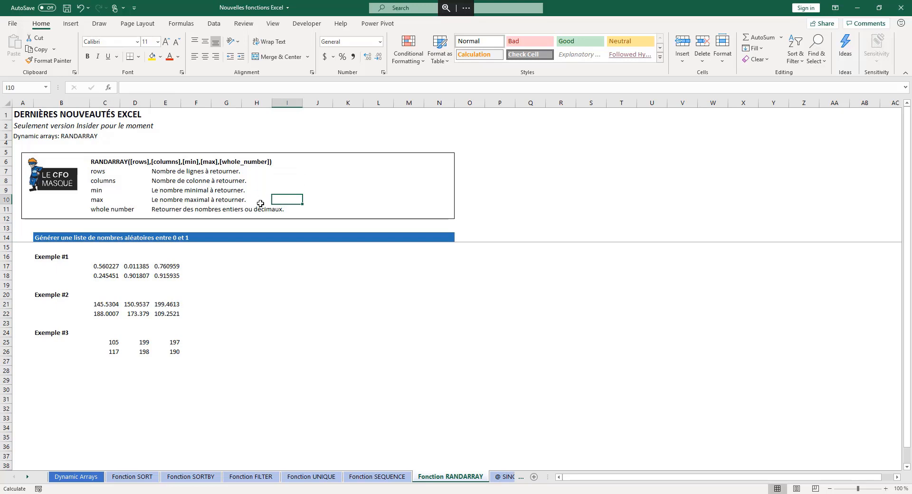
click(301, 210)
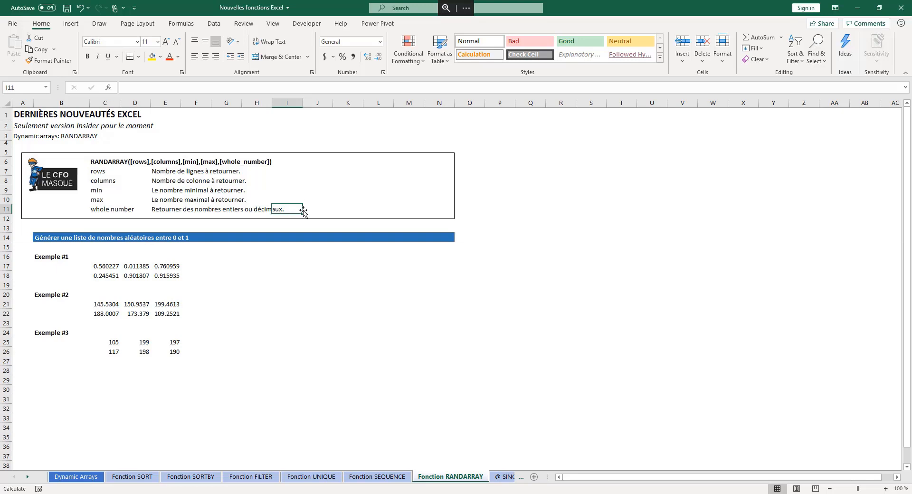
- Examine the RANDARRAY formulas in C17, C21 and C25, checking each argument of the Exemple #2 formula without changing it
click(107, 268)
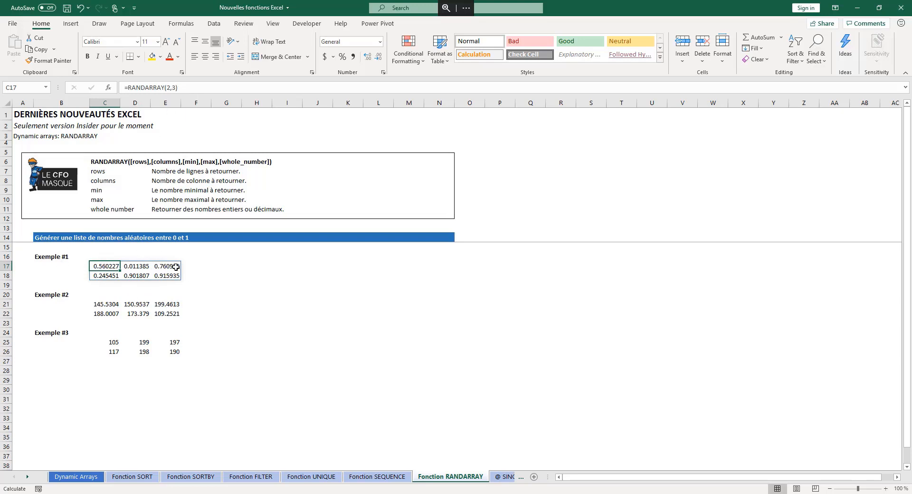
click(108, 307)
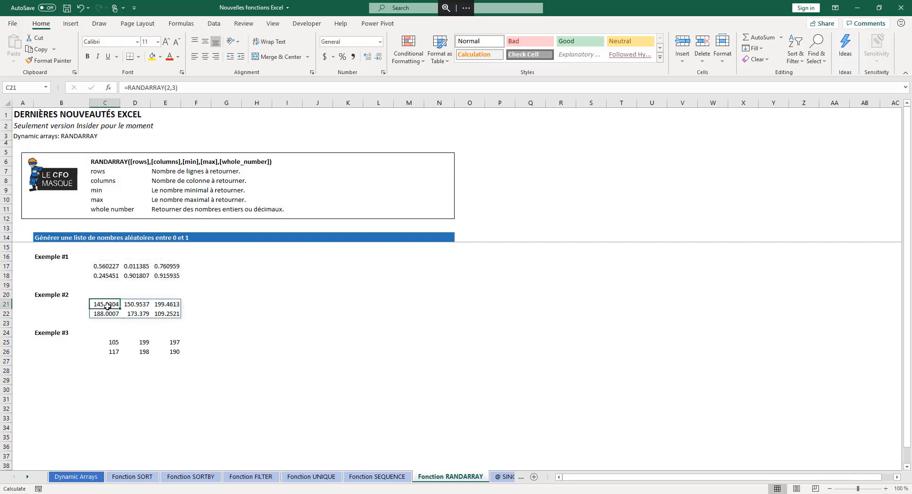
click(166, 87)
click(175, 105)
click(196, 104)
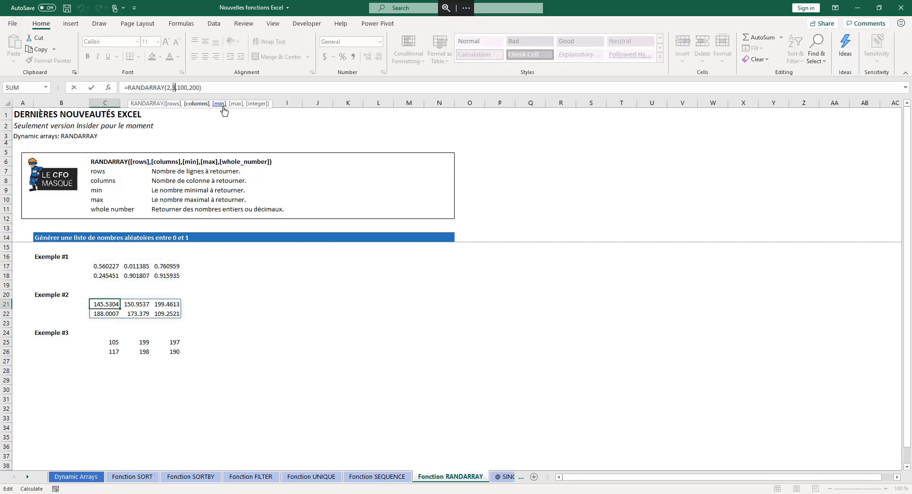
click(221, 104)
click(234, 105)
key(Escape)
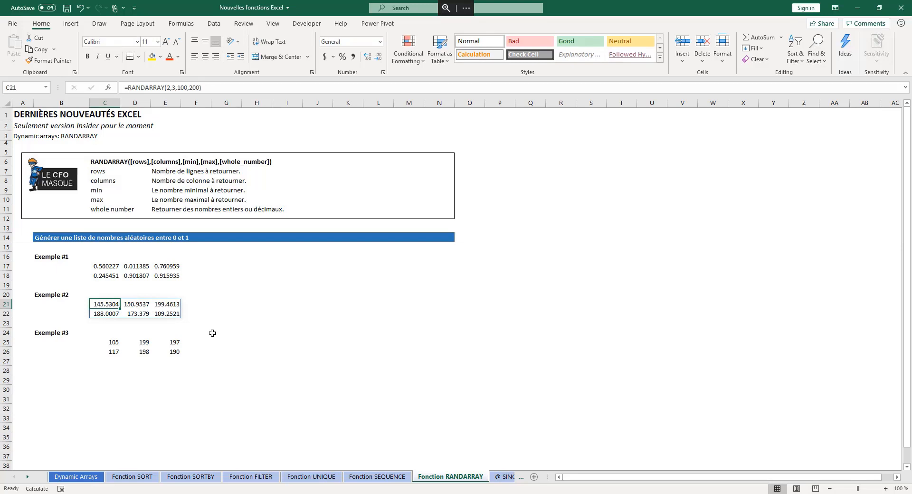
click(116, 343)
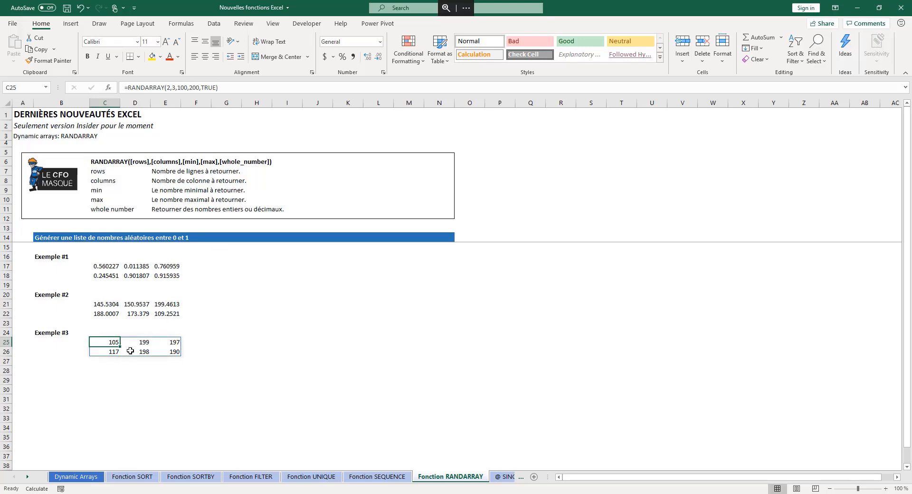
click(321, 324)
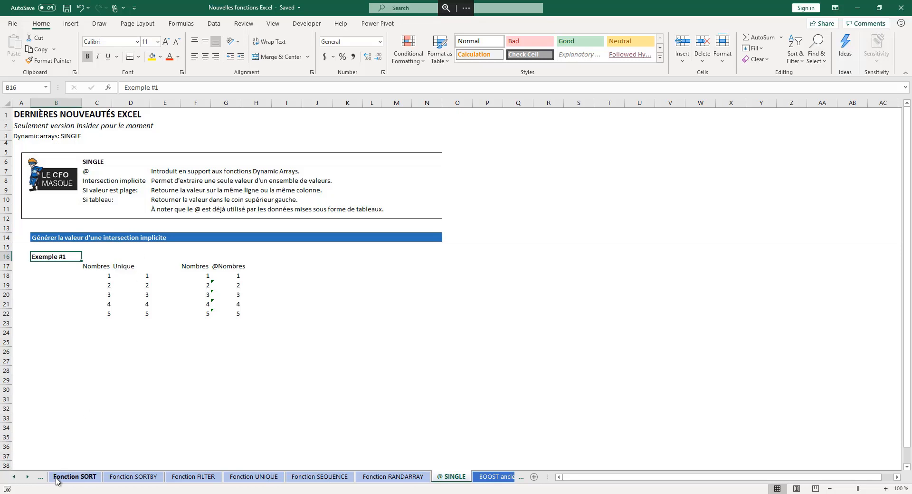
click(75, 476)
scroll(130, 413, down, 3)
scroll(126, 390, up, 5)
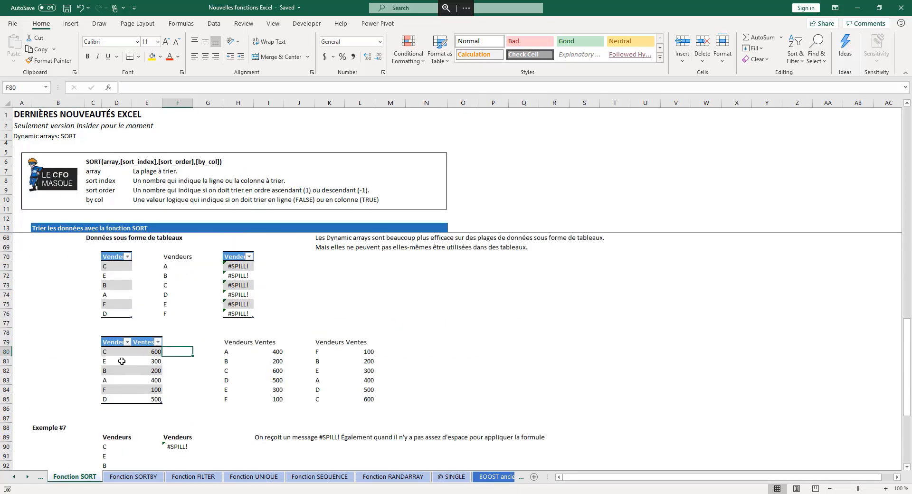
drag(102, 346, 157, 399)
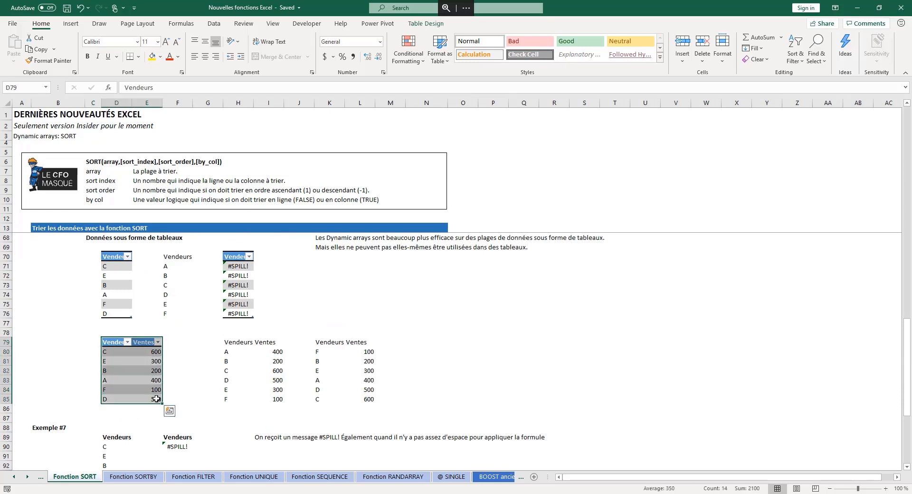
click(174, 354)
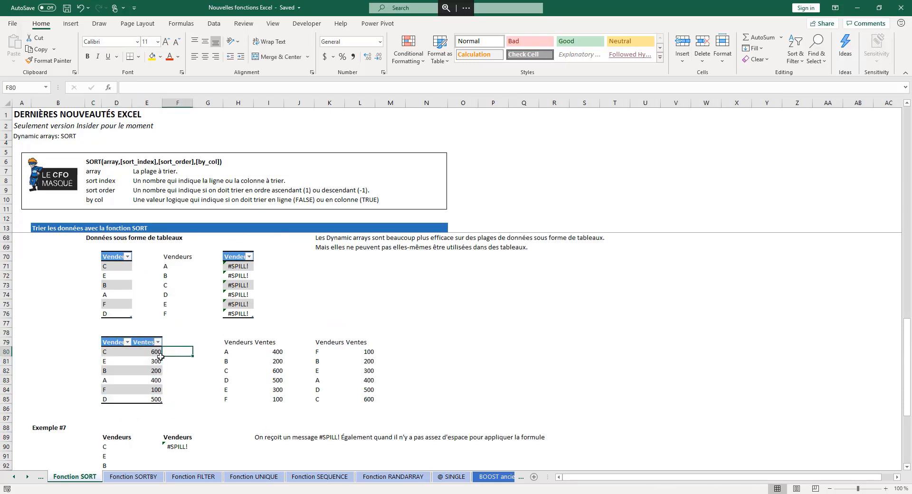
text(=)
click(105, 356)
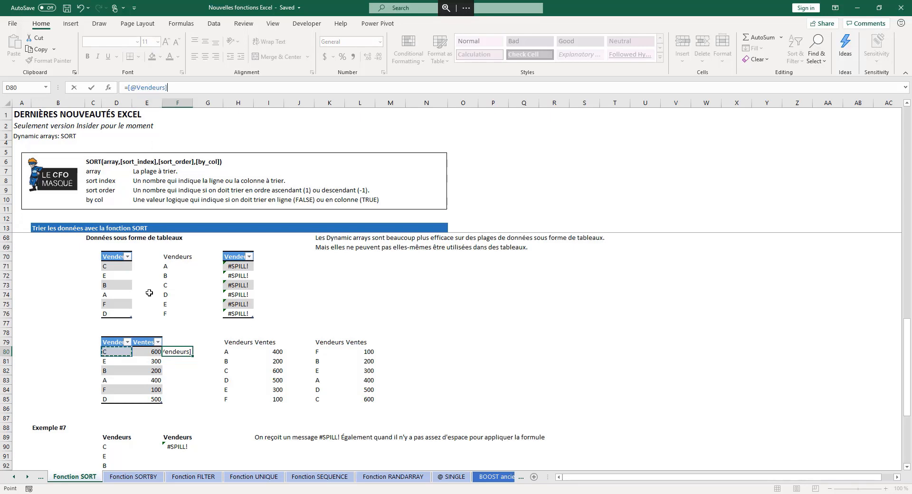
key(Return)
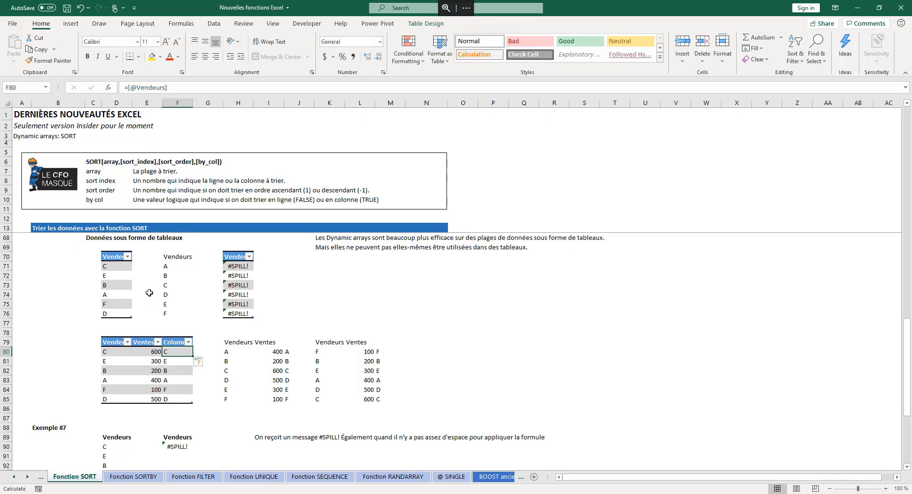
- Check the formula down the table's added column F, focusing on the @ sign in F80's reference
key(Down)
key(Down)
key(Down)
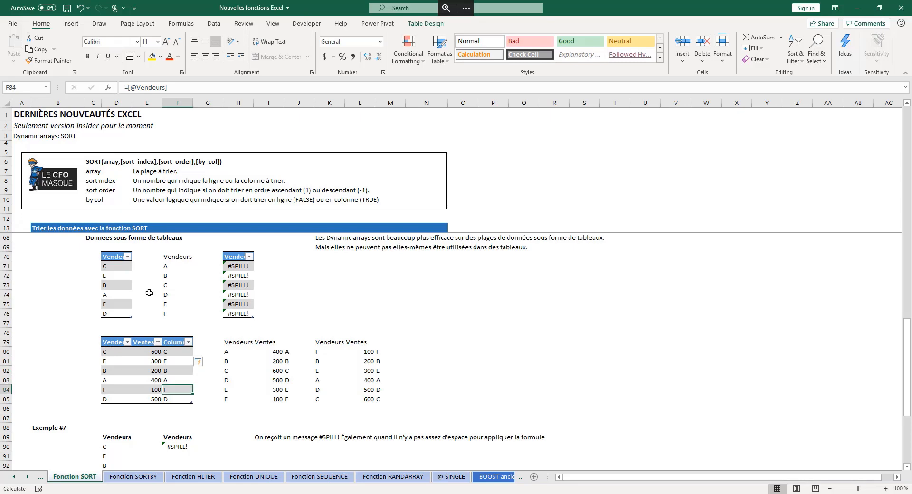
key(Down)
key(Left)
key(Right)
key(Right)
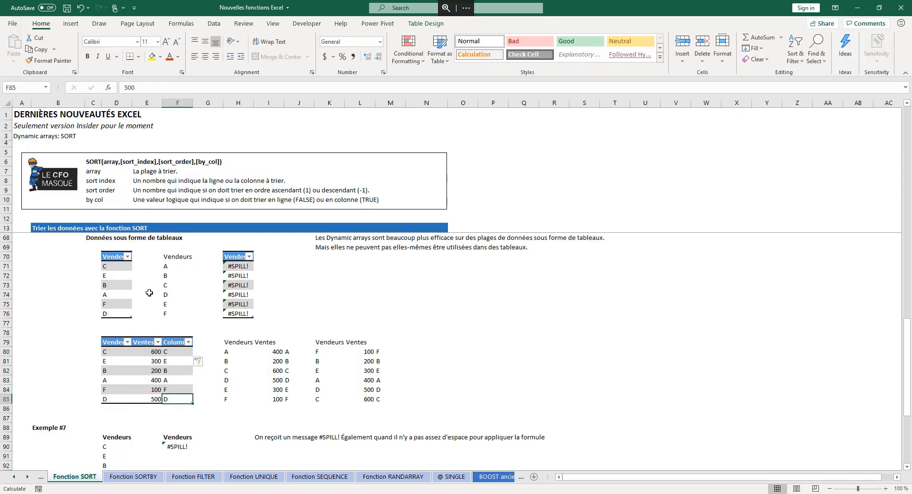
key(Up)
key(Up)
key(Up)
key(Up)
key(Up)
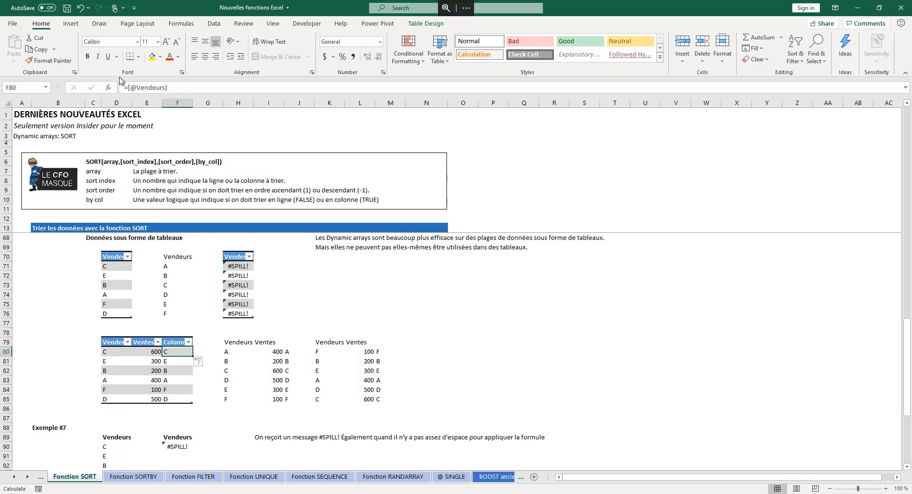
click(133, 87)
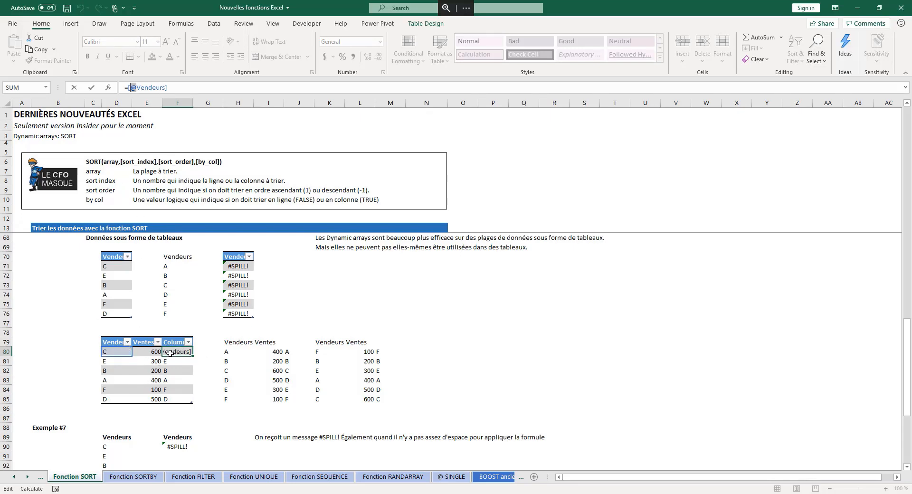
key(ctrl+Return)
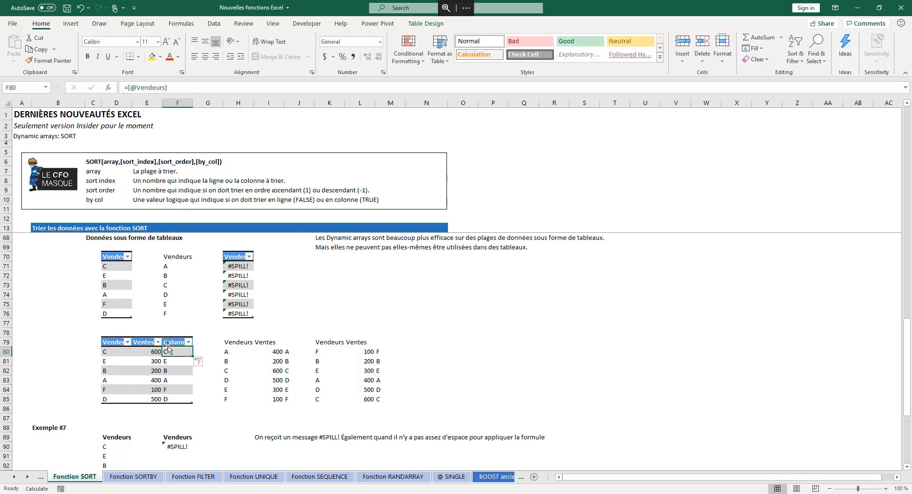
- Undo the calculated column added to the Vendeurs and Ventes table
click(81, 8)
key(Delete)
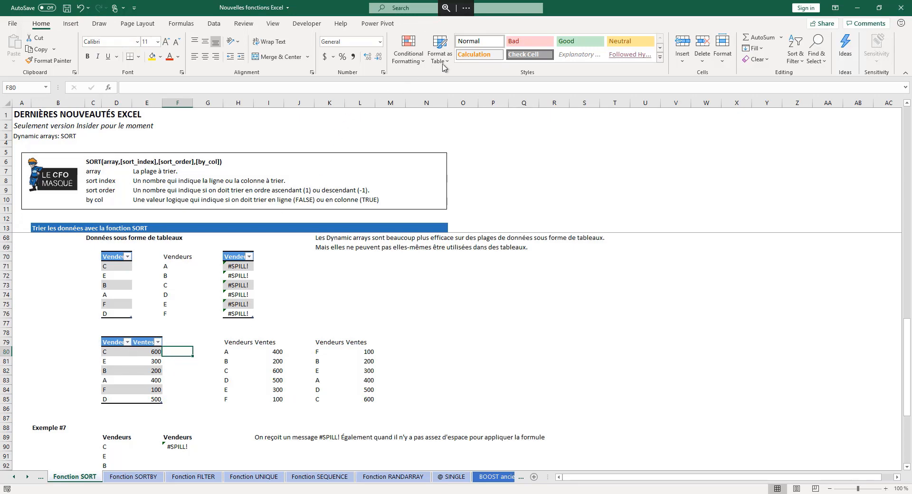
- On the @ SINGLE sheet, examine the @ entry, the UNIQUE formula in D18 and the range formula spilling through F18:F22
click(453, 476)
click(95, 173)
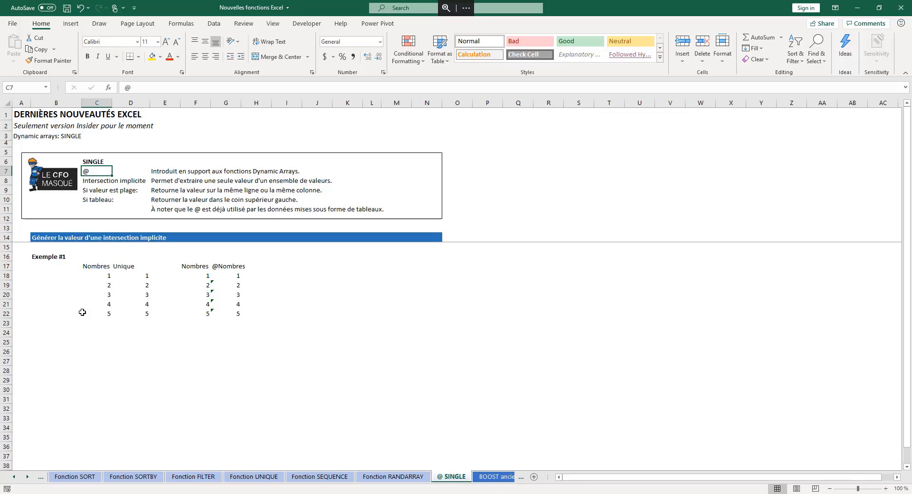
click(103, 276)
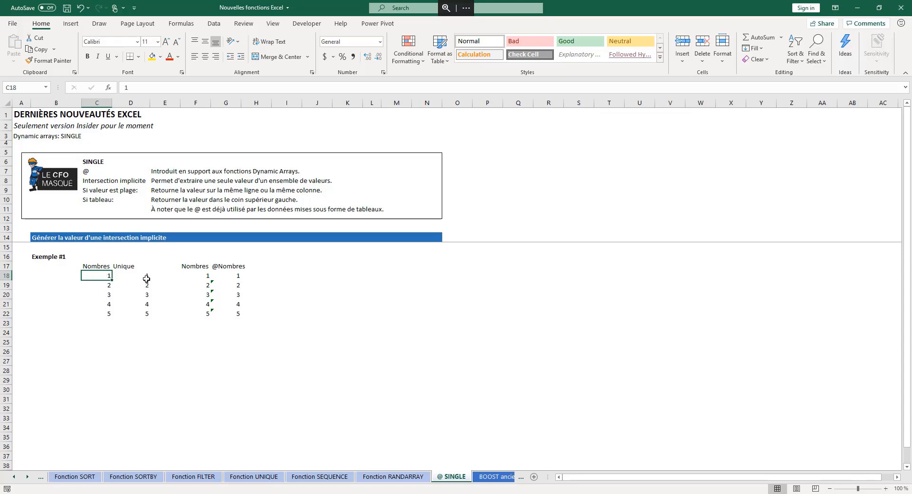
click(146, 276)
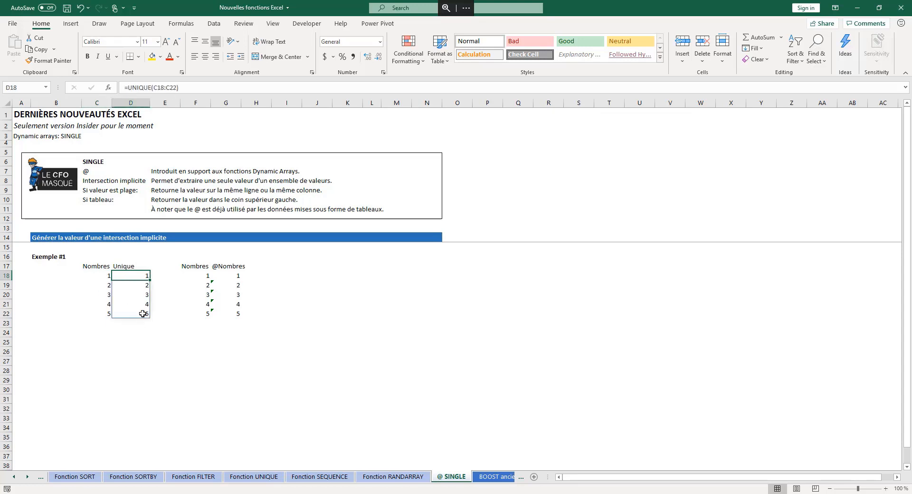
click(202, 277)
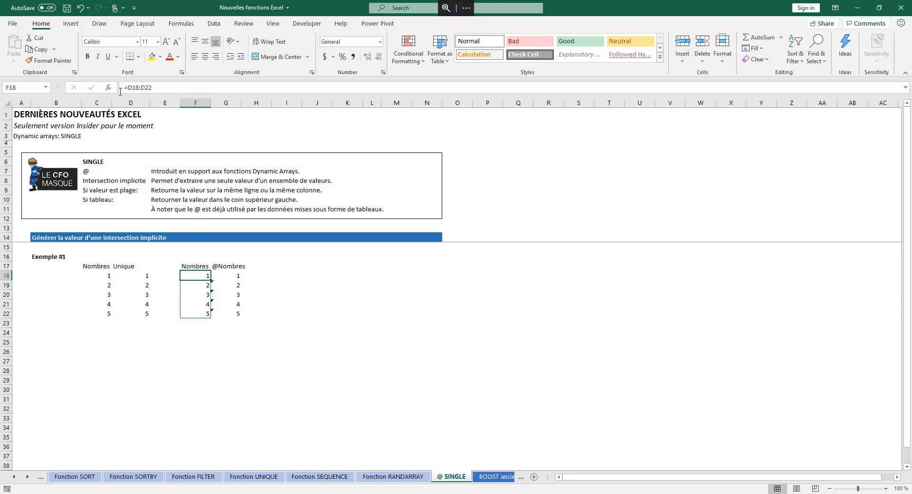
click(204, 287)
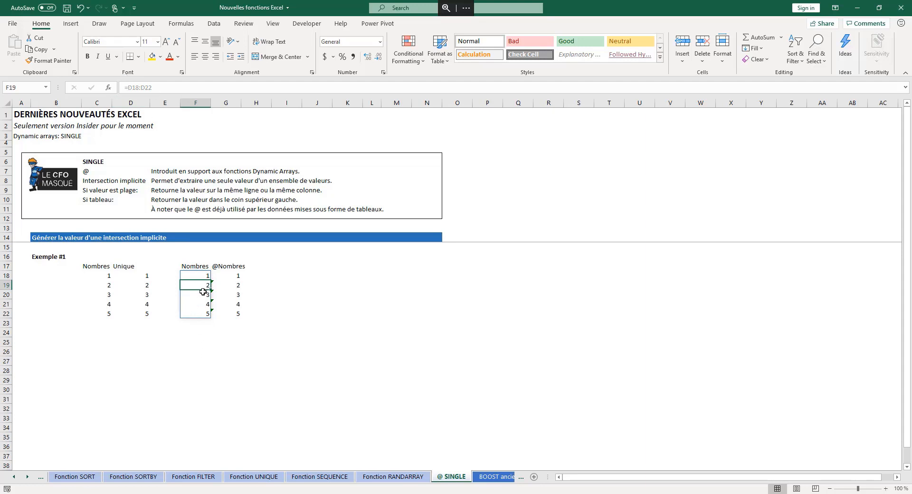
click(203, 292)
click(196, 304)
click(192, 313)
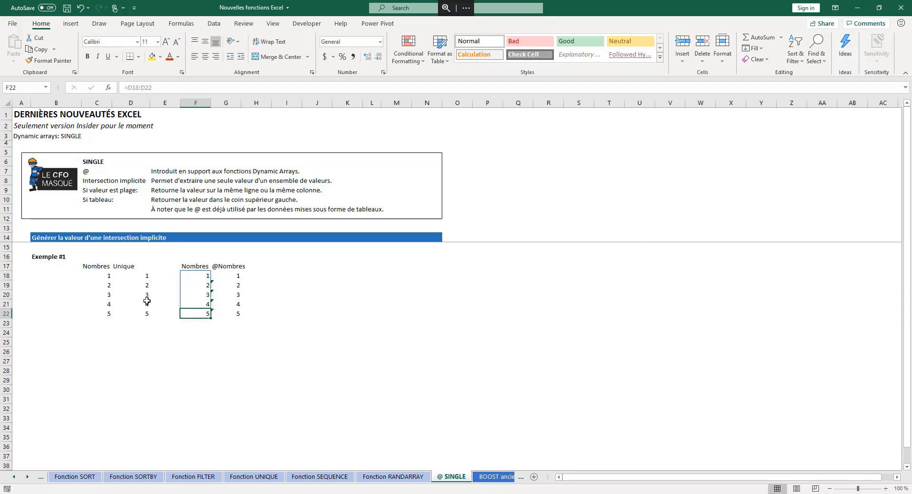
click(229, 279)
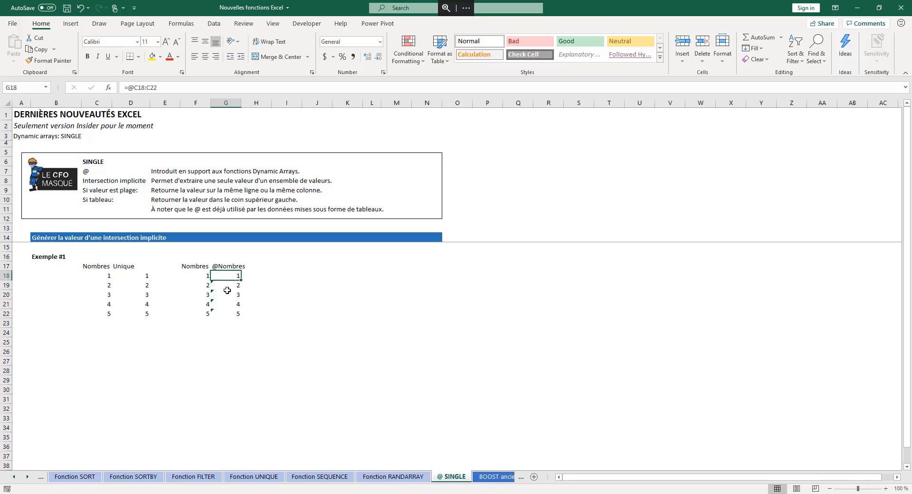
click(227, 287)
click(230, 296)
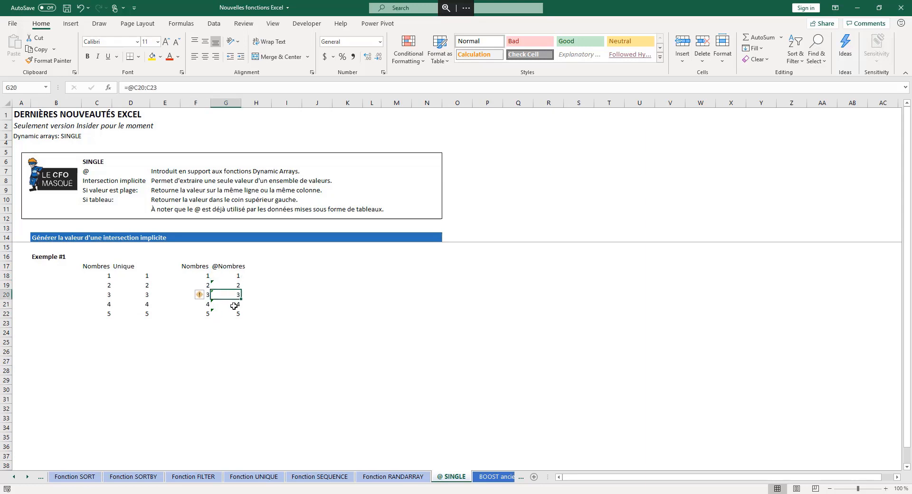
click(235, 306)
click(236, 314)
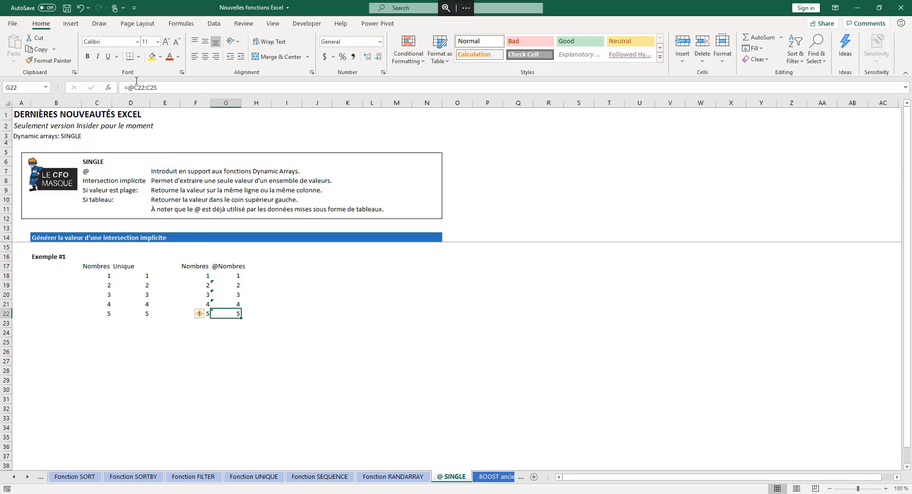
- Make the range in G18's @ formula absolute so it reads =@$C$18:$C$22
click(239, 276)
click(142, 88)
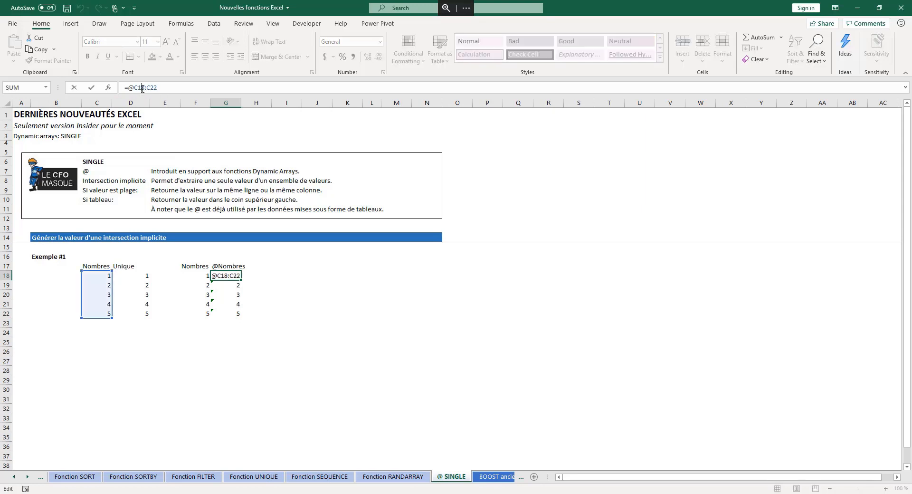
double_click(142, 88)
click(161, 88)
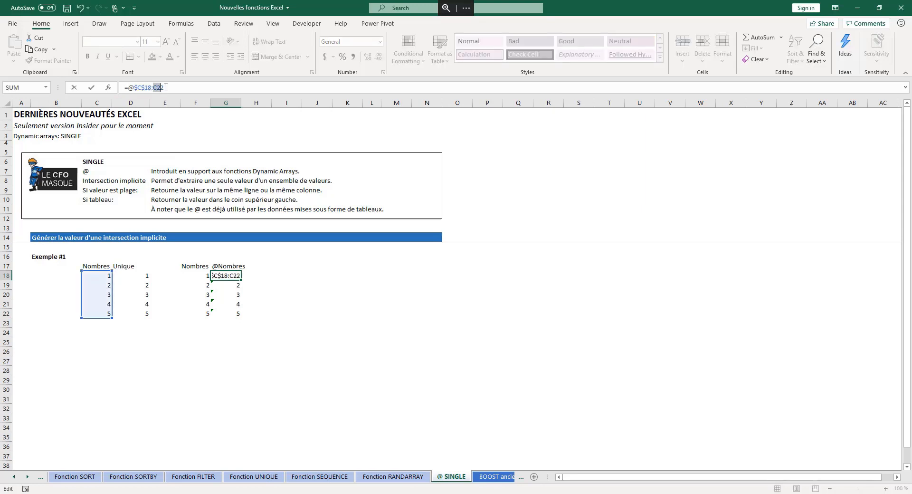
key(Return)
- Copy the @ formula from G18 into each cell of G19:G22
key(Up)
key(ctrl+c)
key(Down)
key(ctrl+v)
key(Down)
key(ctrl+v)
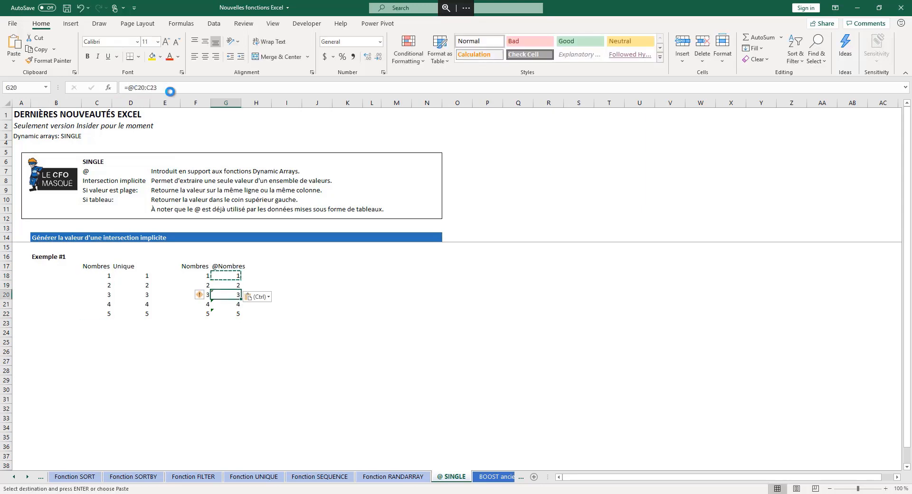
key(Down)
key(ctrl+v)
key(Down)
key(ctrl+v)
key(Escape)
- Compare the spilling range formula in F18 with the individual @ formulas in G18:G22
key(Up)
key(Up)
key(Up)
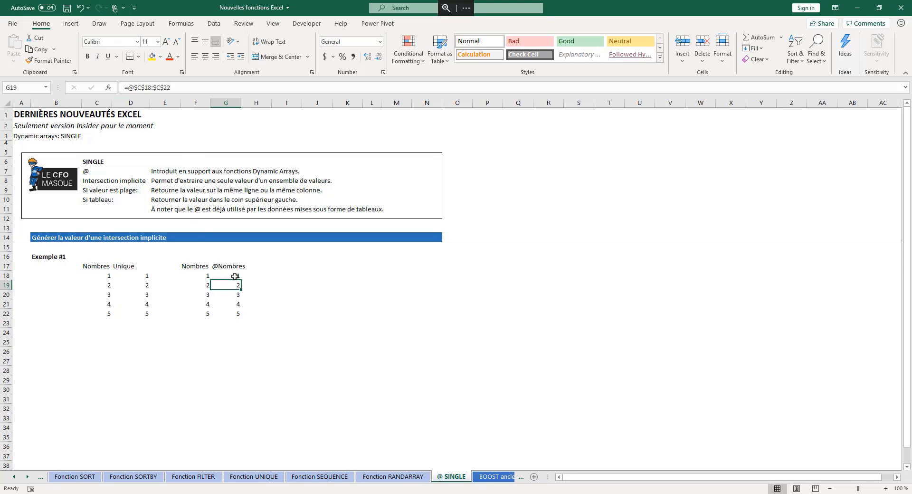
click(208, 277)
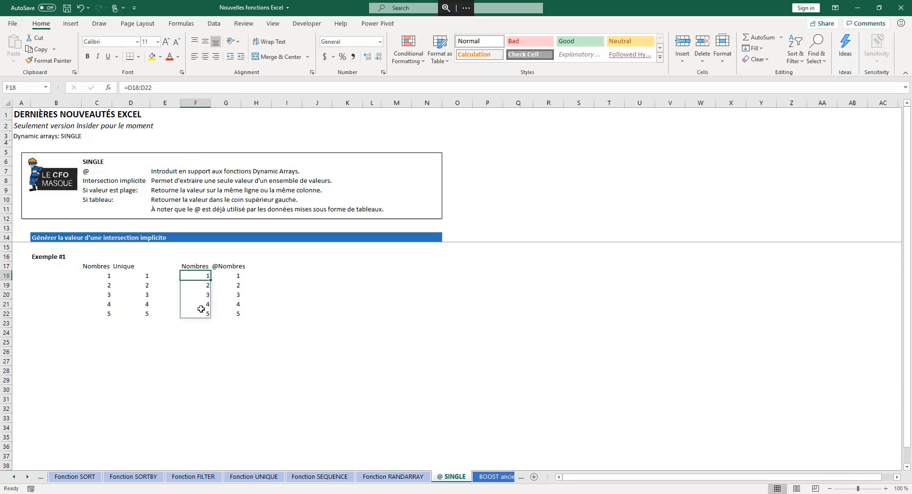
click(232, 276)
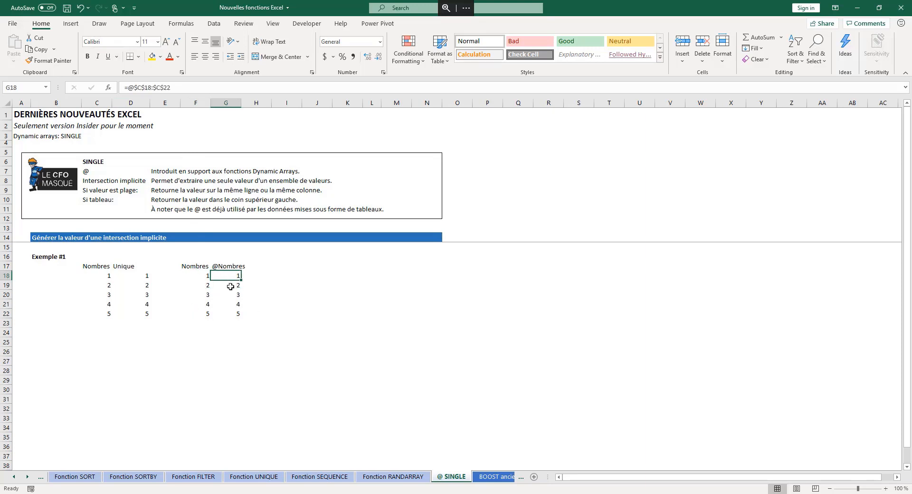
click(231, 286)
click(231, 294)
click(231, 305)
click(231, 314)
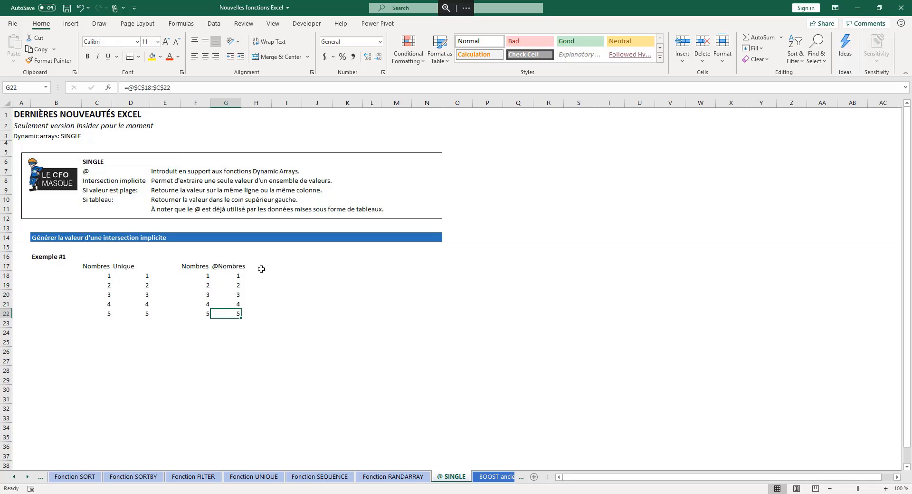
- Clear the @ formula from G19 and check the neighbouring spilled range in column F
click(237, 287)
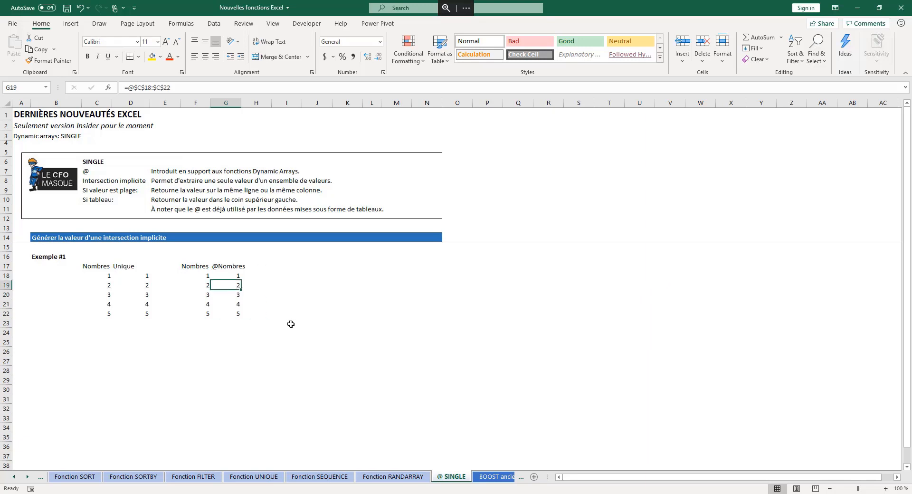
key(Delete)
click(207, 296)
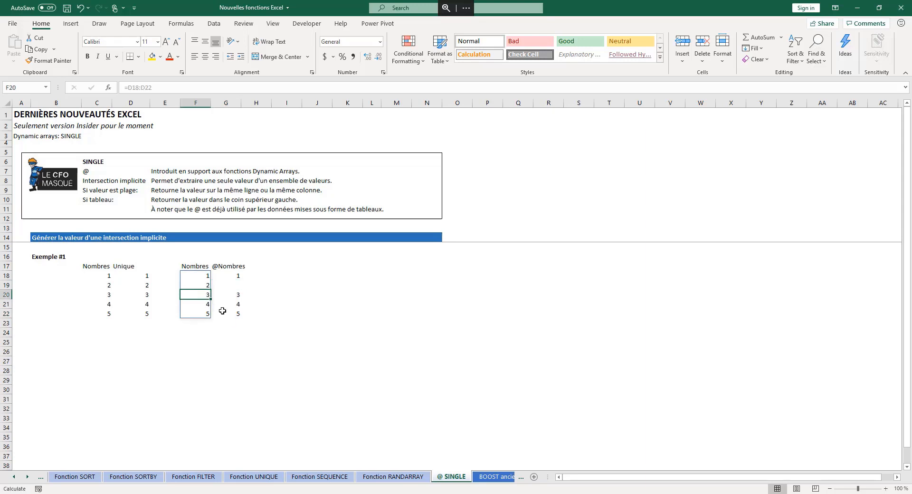
click(238, 288)
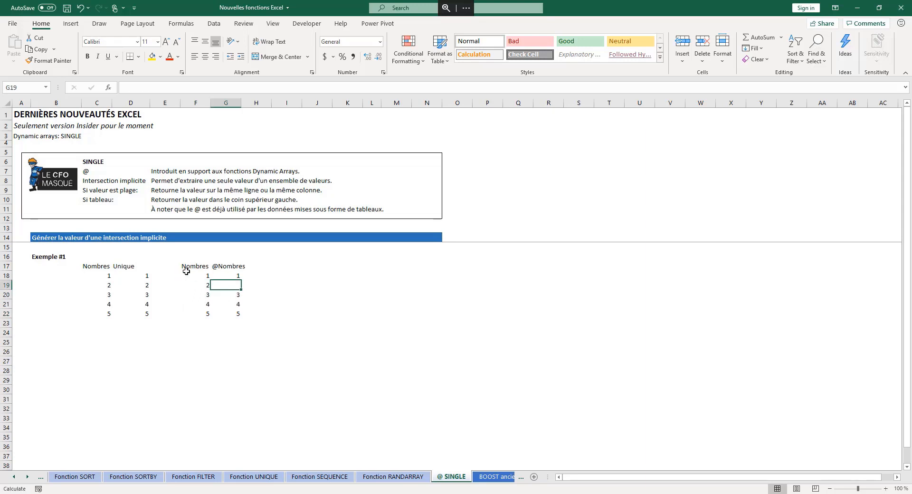
click(218, 269)
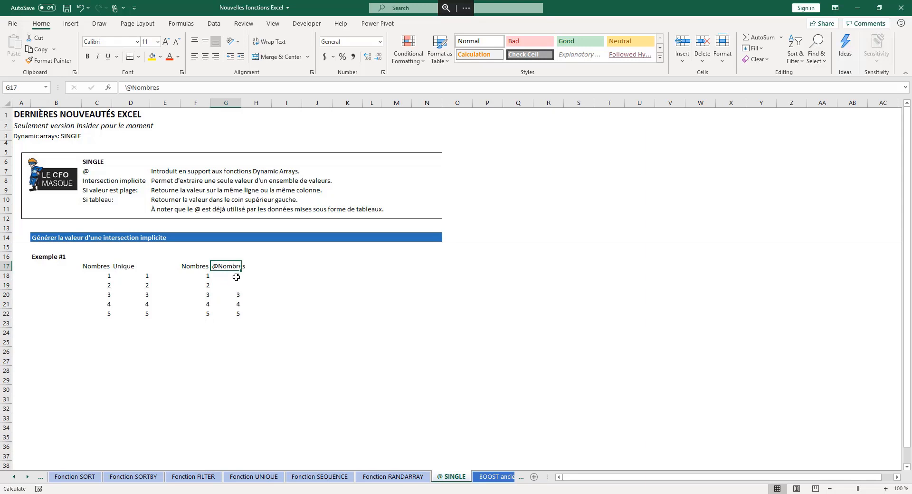
click(236, 277)
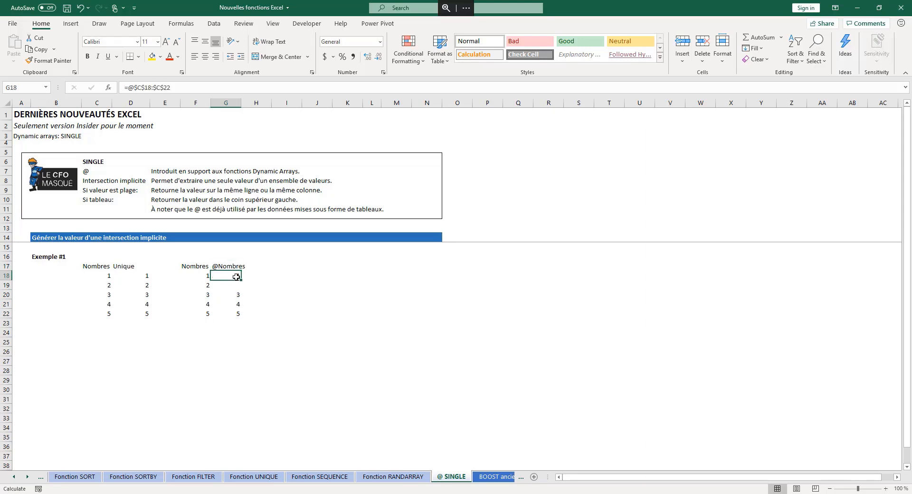
click(237, 286)
click(237, 295)
click(238, 305)
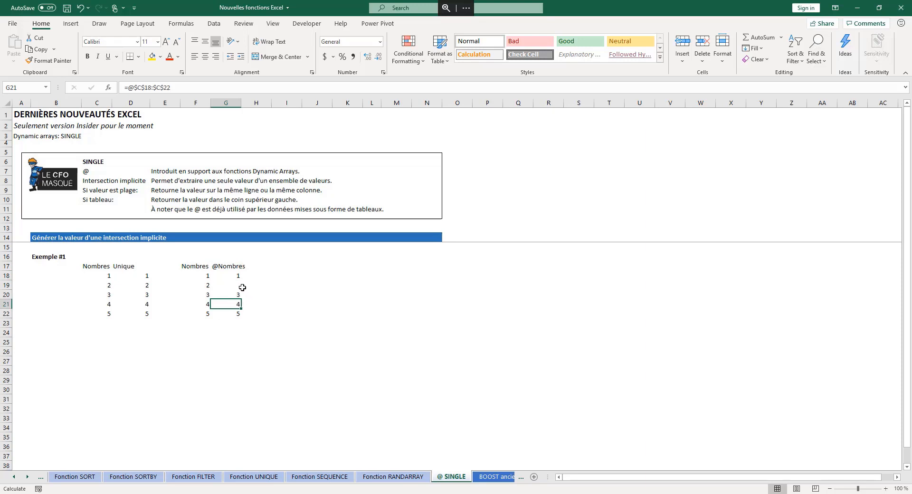
click(206, 276)
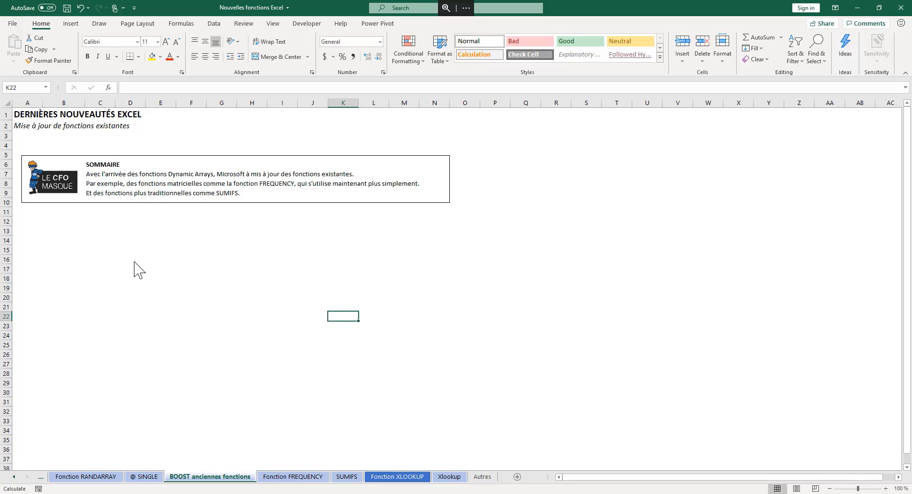
- On the Fonction FREQUENCY sheet, review the Min and Max interval bounds in F17:G20
click(293, 476)
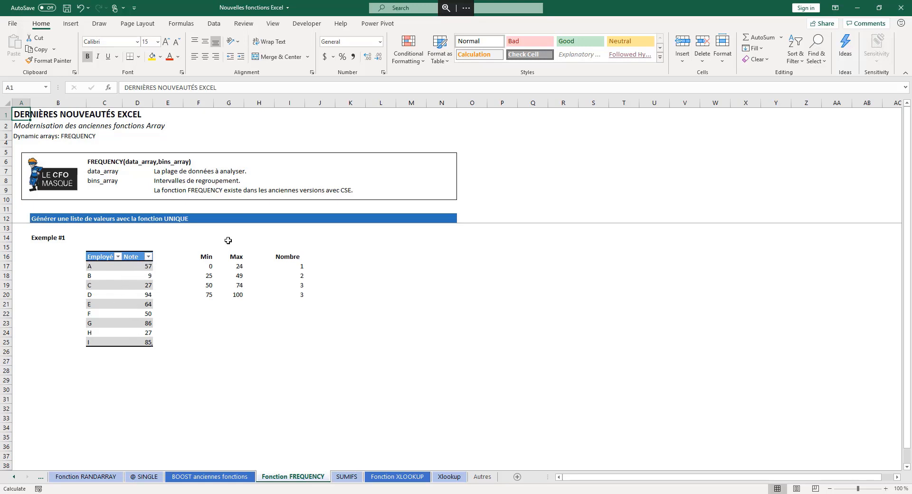
click(215, 265)
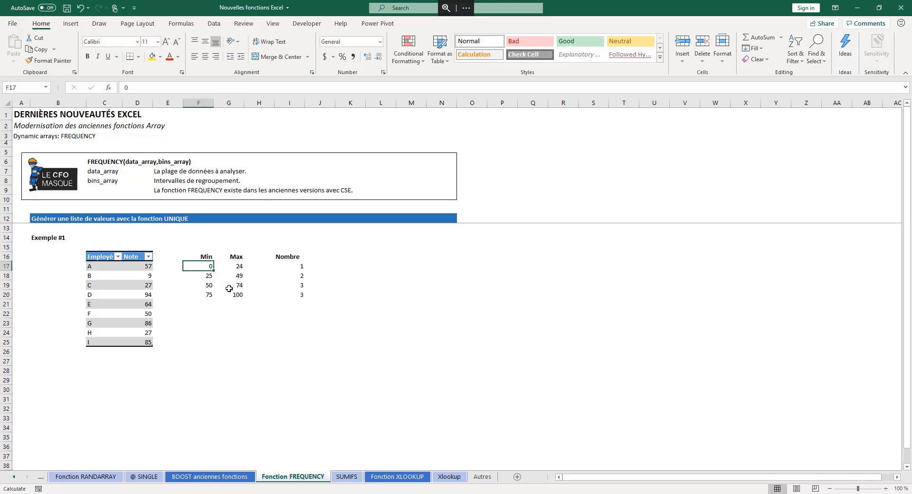
key(Down)
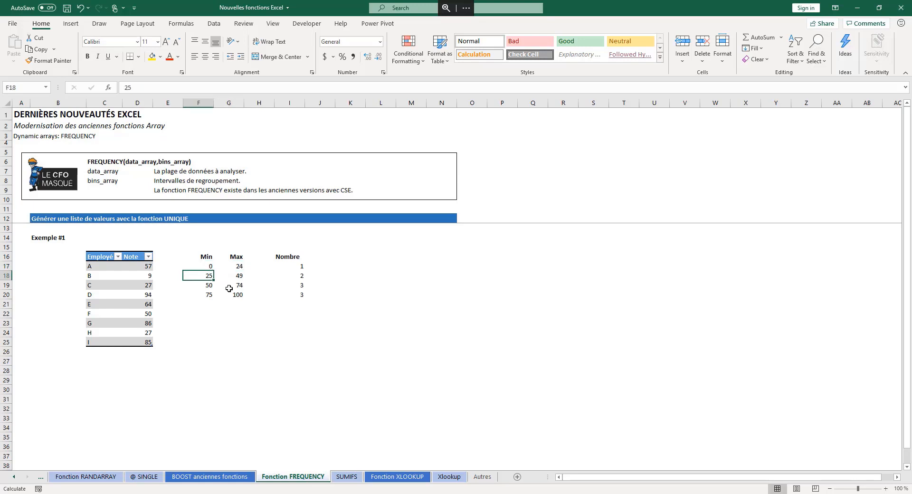
key(Down)
key(Down)
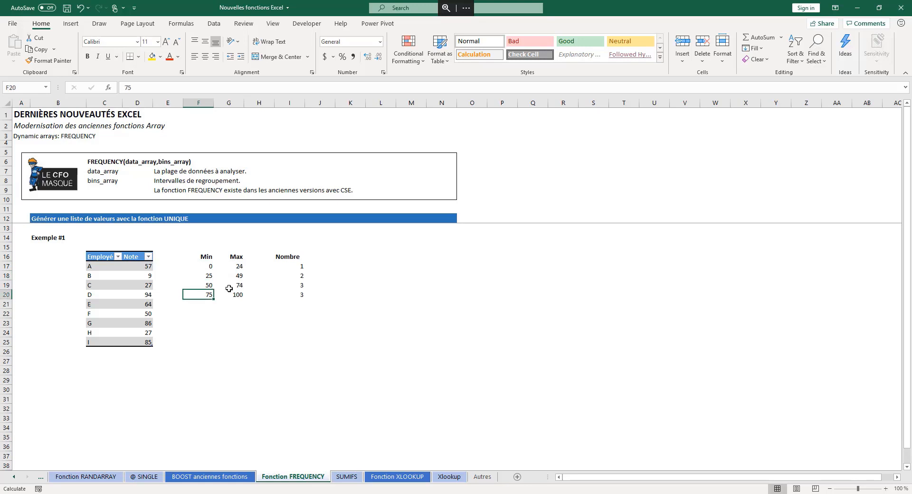
key(Right)
key(Up)
key(Up)
key(Up)
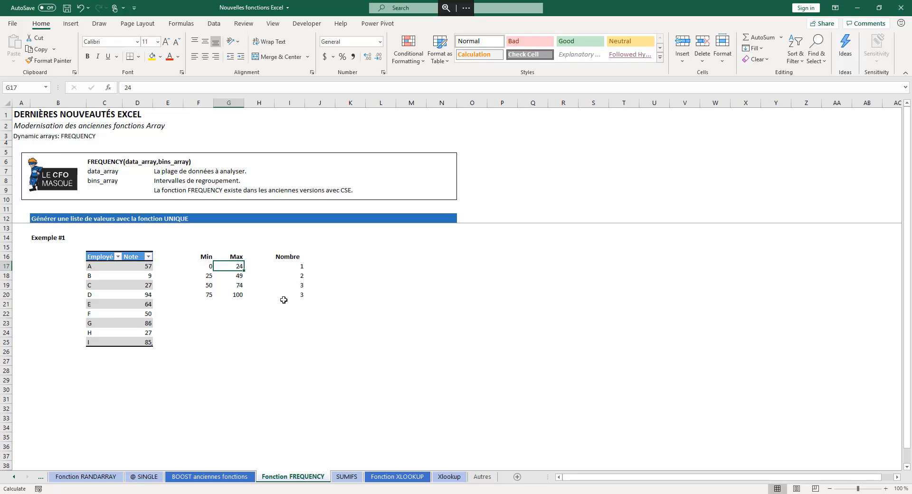
- Examine the Nombre results in I17:I20, the Note values in D17:D25 and the formula in I17
drag(299, 270, 297, 295)
click(297, 276)
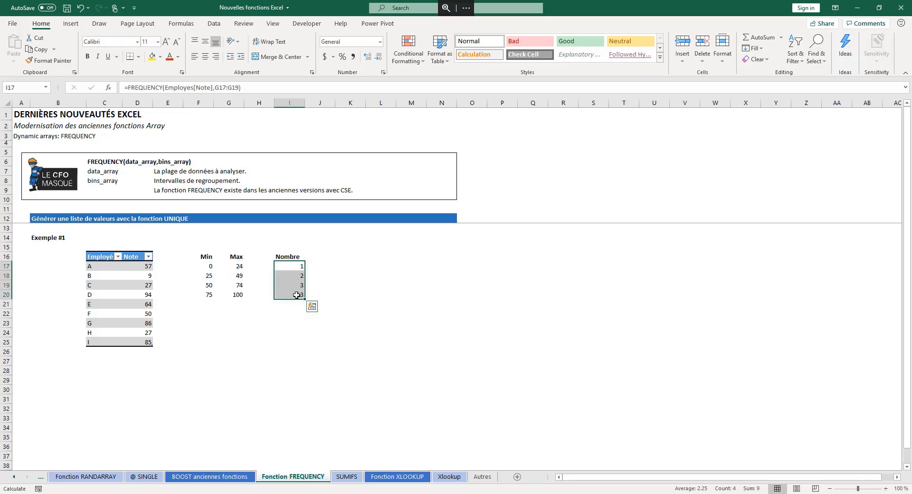
click(134, 267)
drag(135, 267, 140, 343)
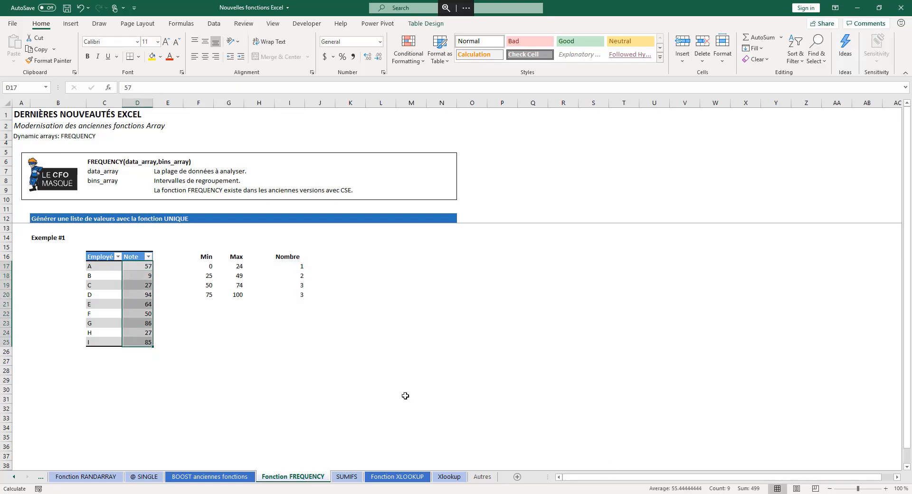
click(311, 354)
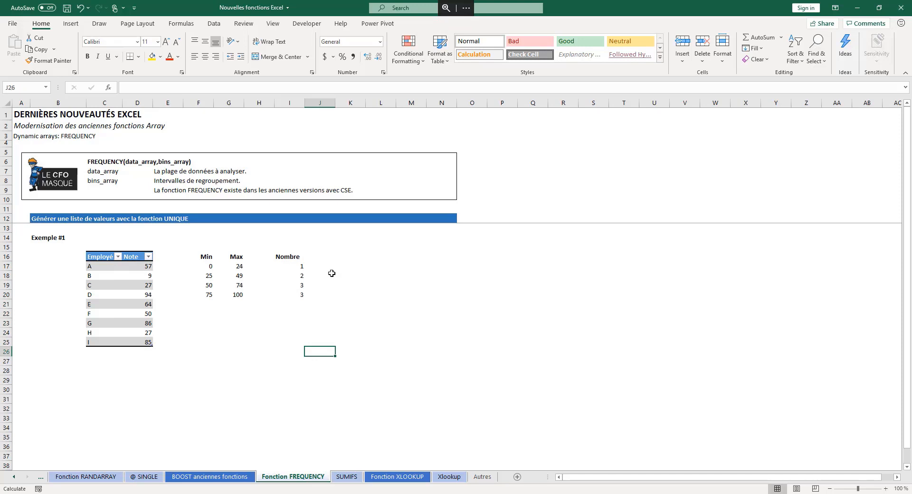
click(292, 266)
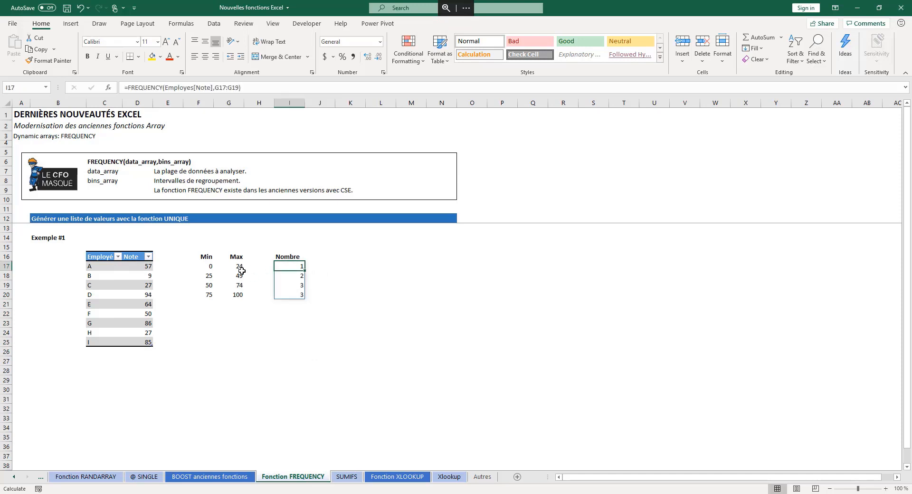
- Inspect the data_array and bins_array arguments of the FREQUENCY formula in I17, leaving the formula as it is
click(166, 87)
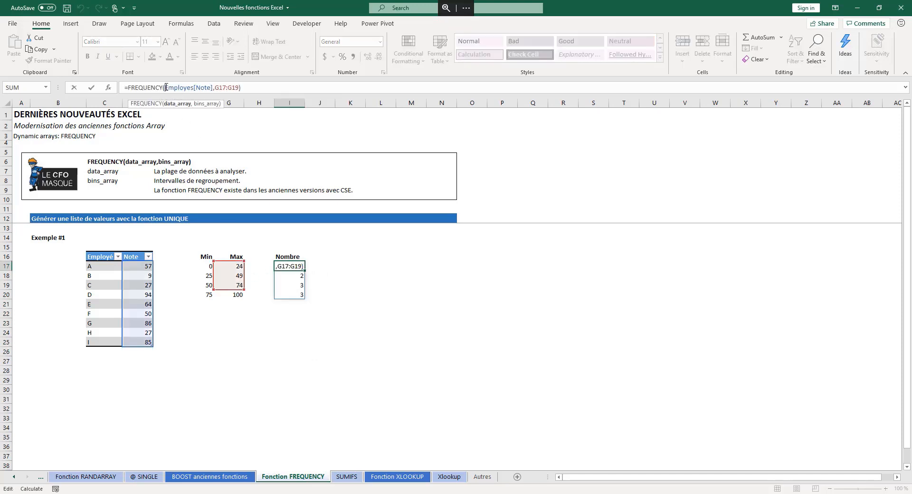
click(177, 103)
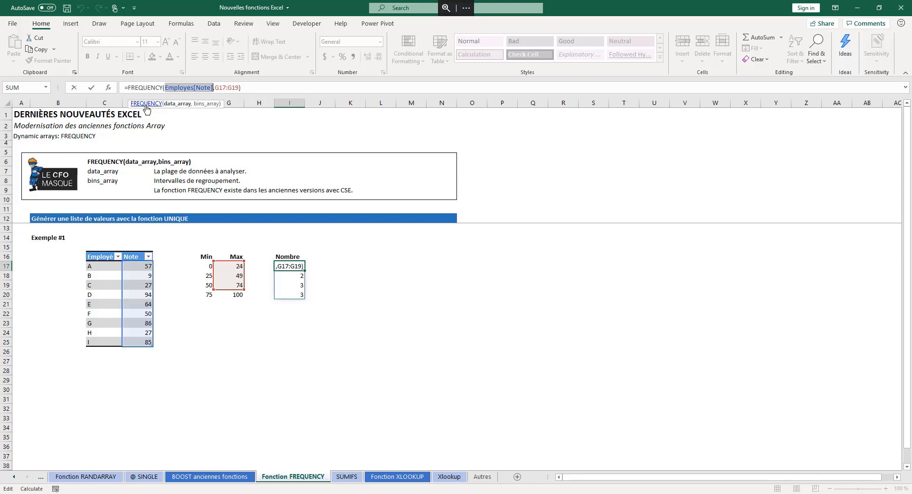
click(205, 103)
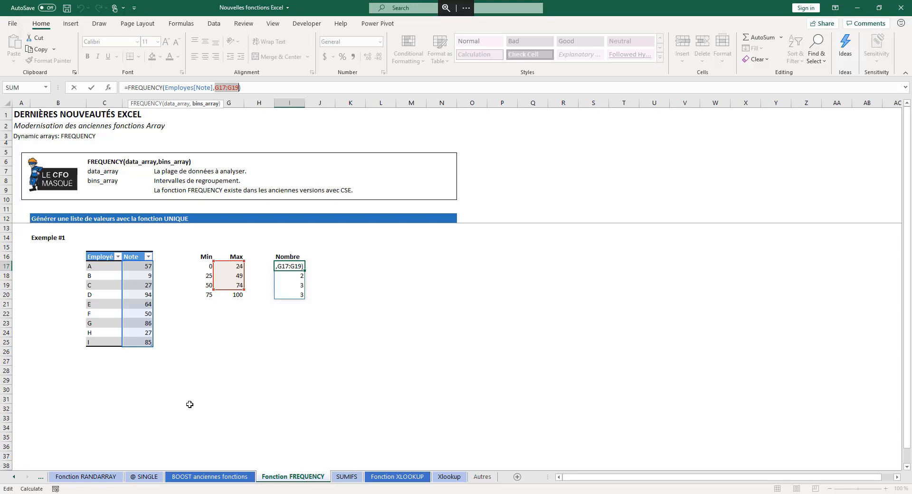
key(Return)
- Compare the editable FREQUENCY formula in I17 with the greyed formula in the spilled cells I19 and I20
key(Down)
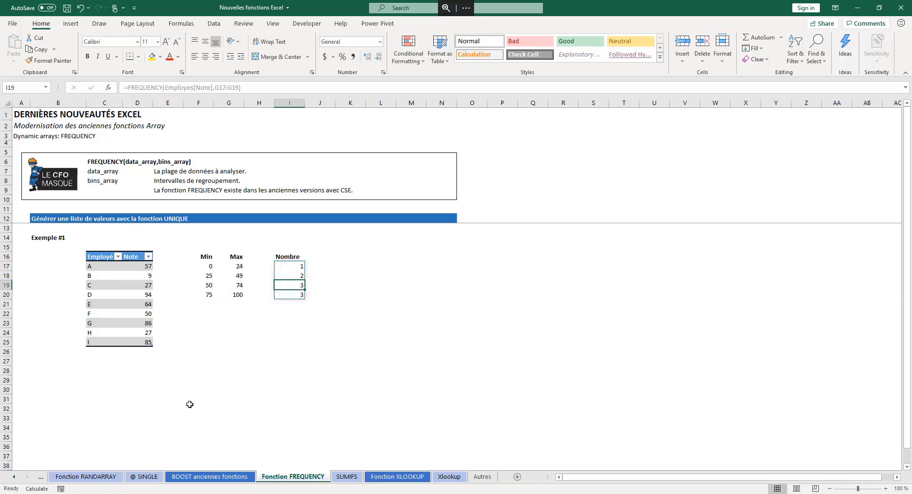
key(Up)
key(Up)
key(F2)
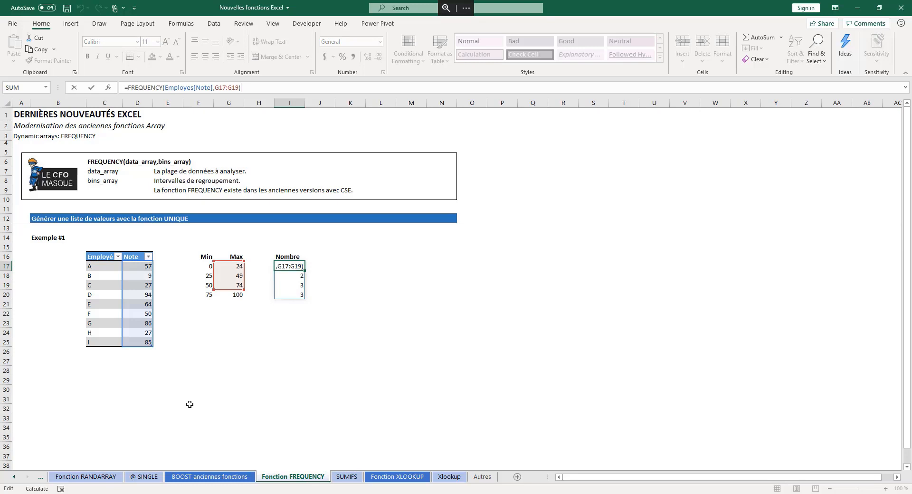
key(Escape)
key(Down)
key(Down)
key(Down)
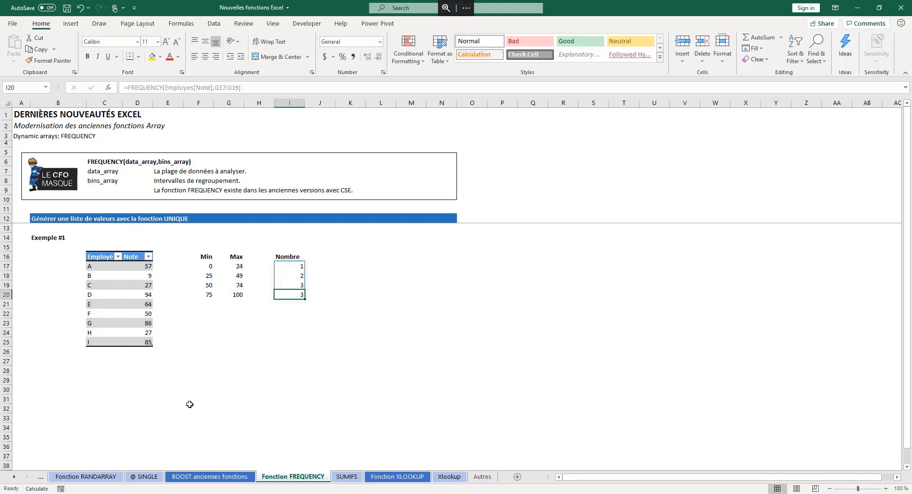
key(Up)
key(F2)
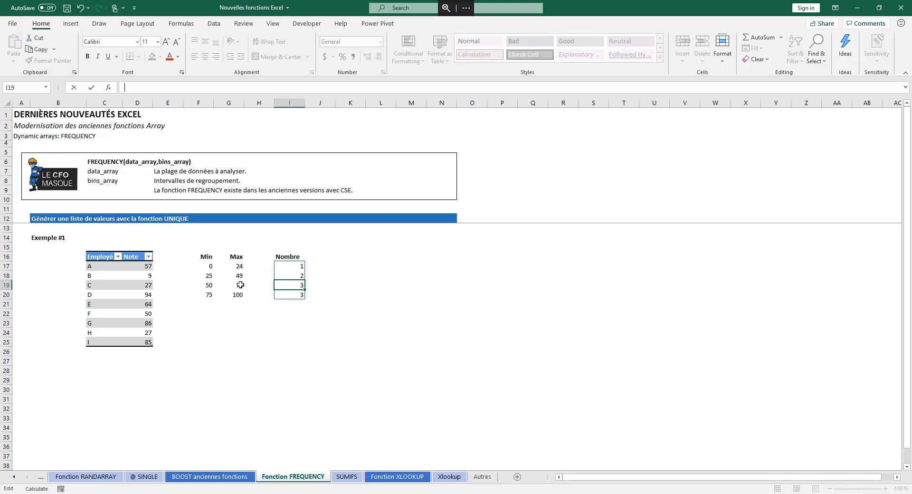
- Check the last spilled cell I20, and open the FREQUENCY formula in I17 at its data_array argument
click(287, 296)
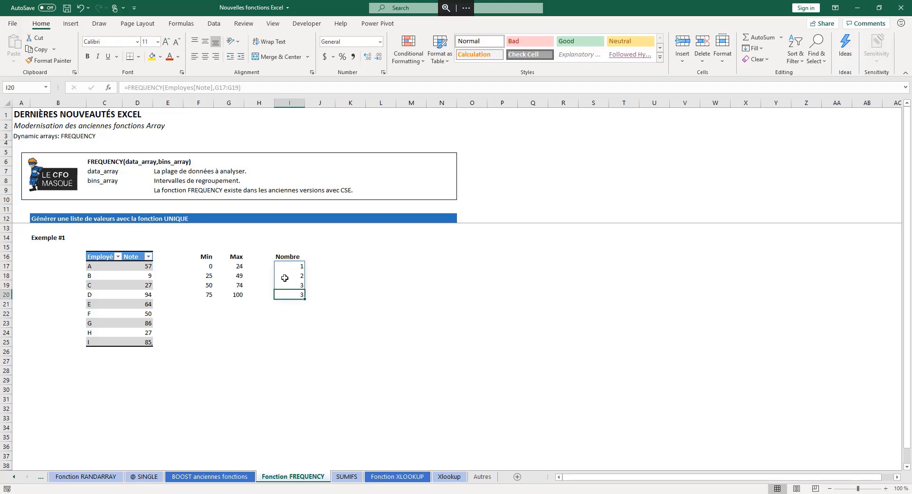
click(286, 265)
click(166, 88)
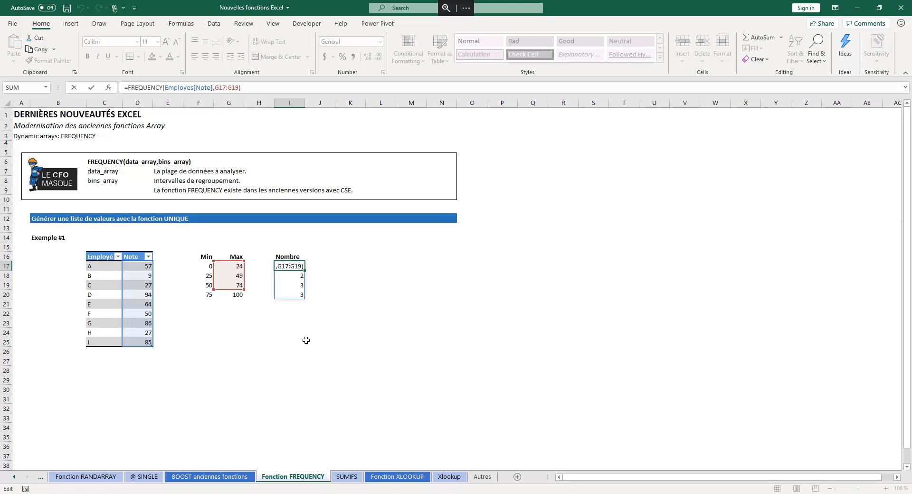
- Close the FREQUENCY formula unchanged, and on the SUMIFS sheet inspect the range and criteria arguments of the Avant formula in H18
key(ctrl+Return)
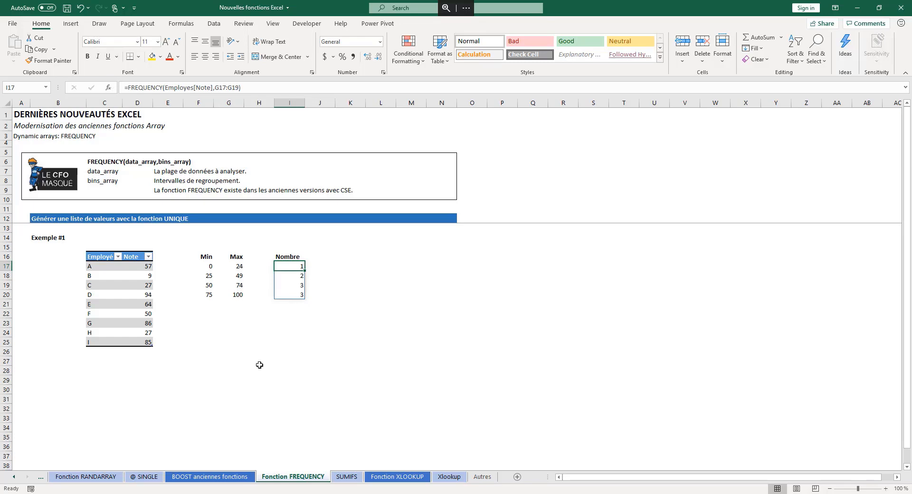
click(346, 477)
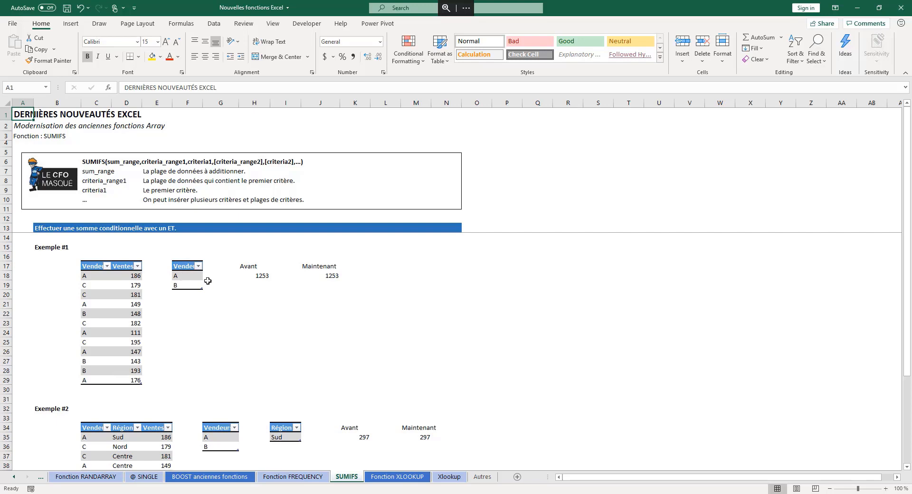
click(253, 276)
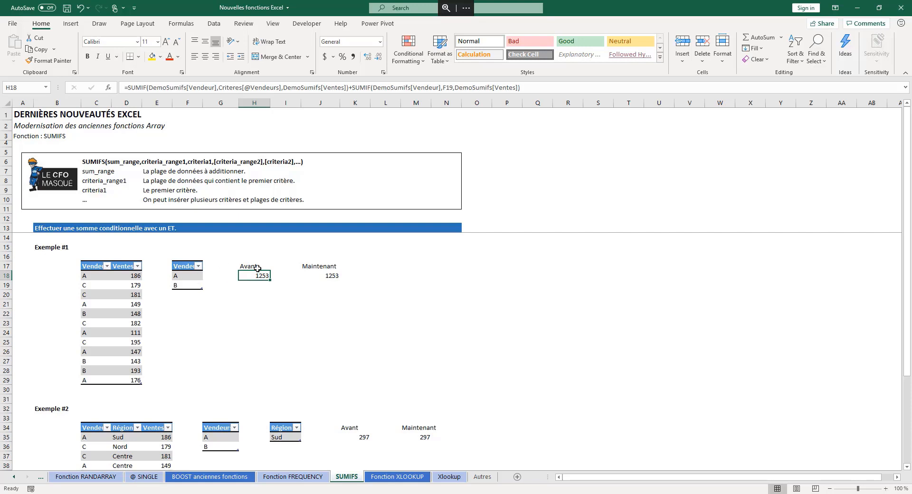
click(350, 88)
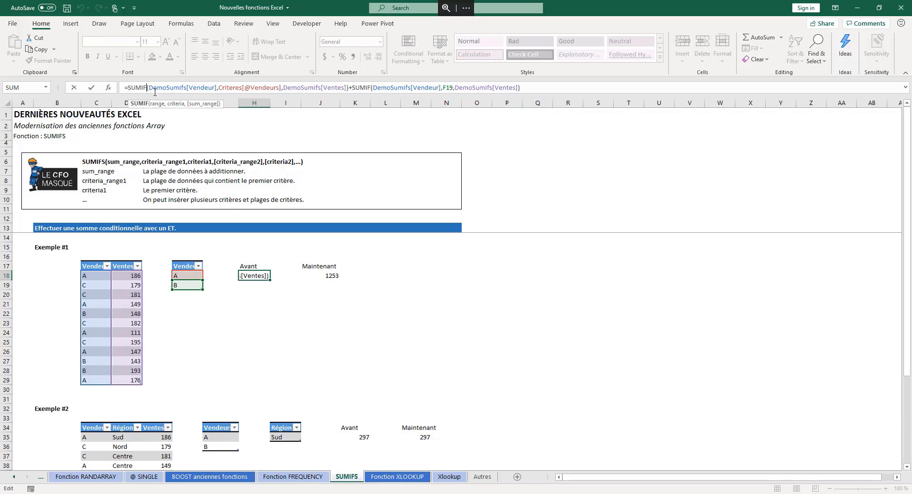
click(158, 103)
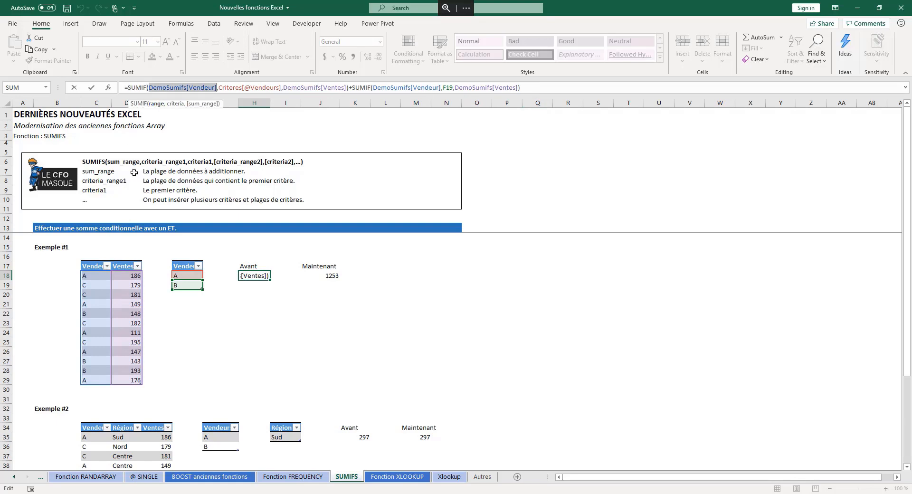
click(176, 104)
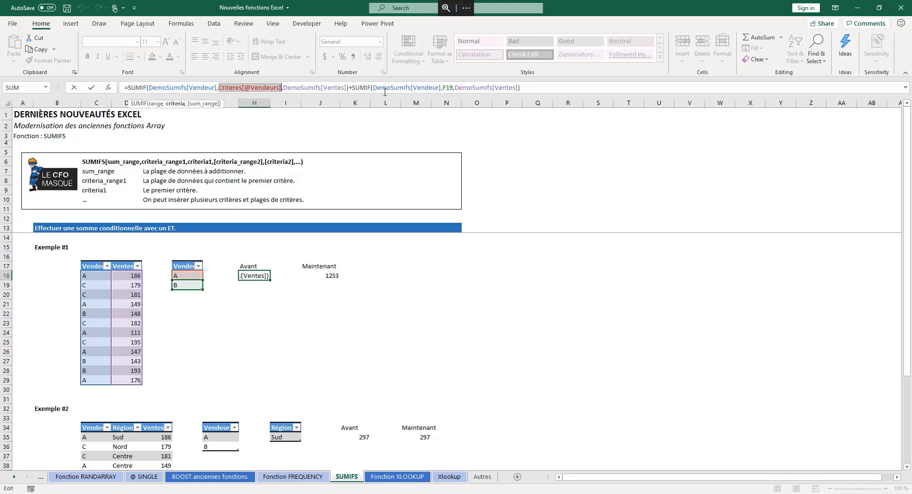
key(Escape)
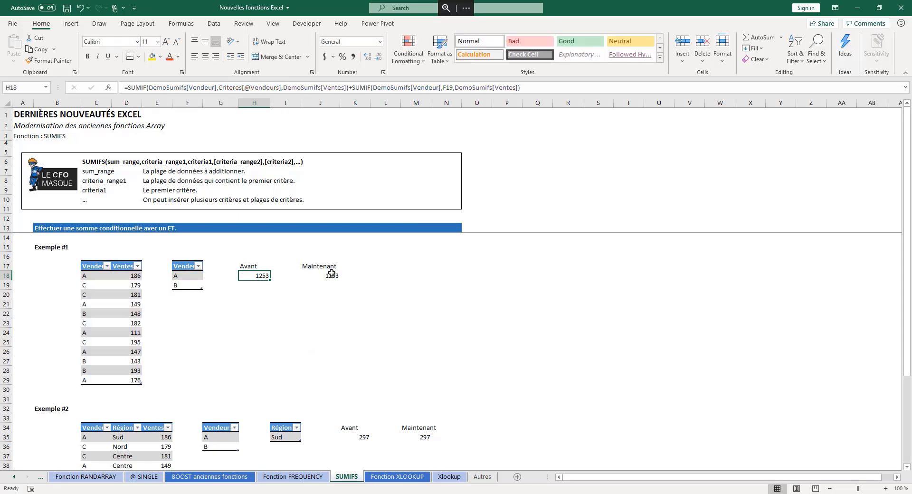
- Inspect the sum_range, criteria_range1 and criteria1 arguments of the Maintenant SUMIFS formula in J18, leaving the formula as it is
click(331, 273)
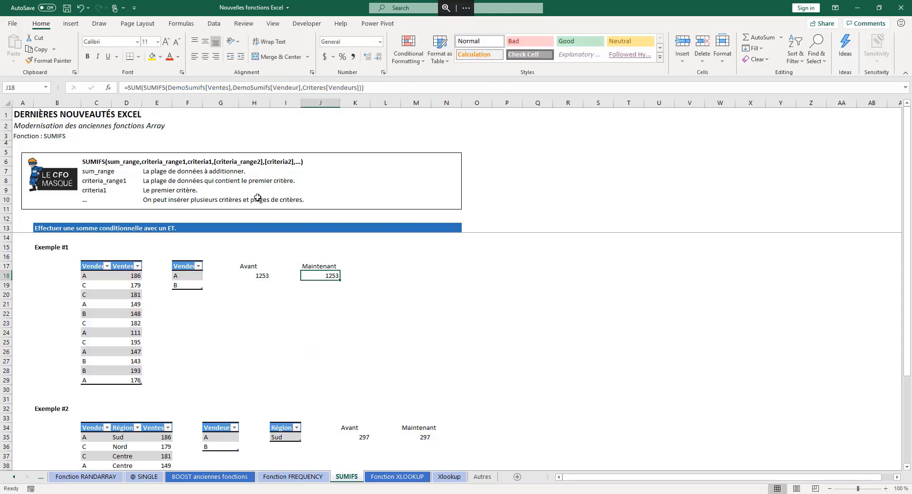
click(167, 87)
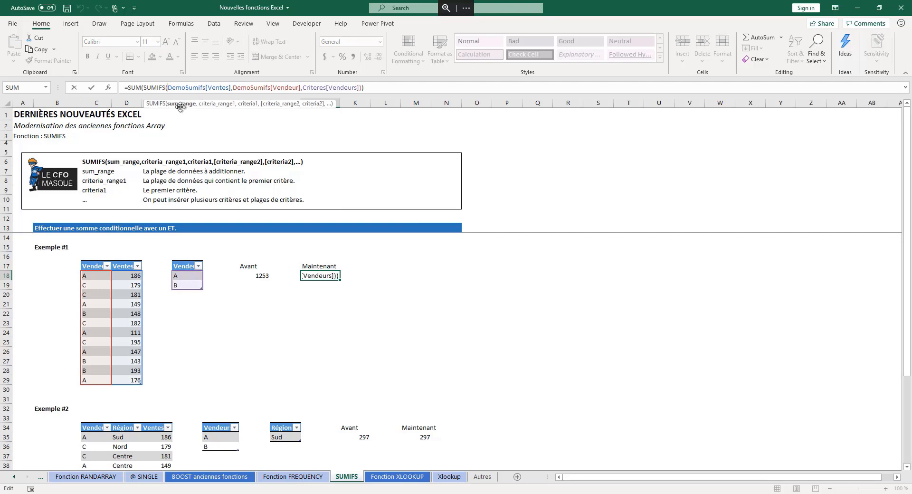
click(181, 104)
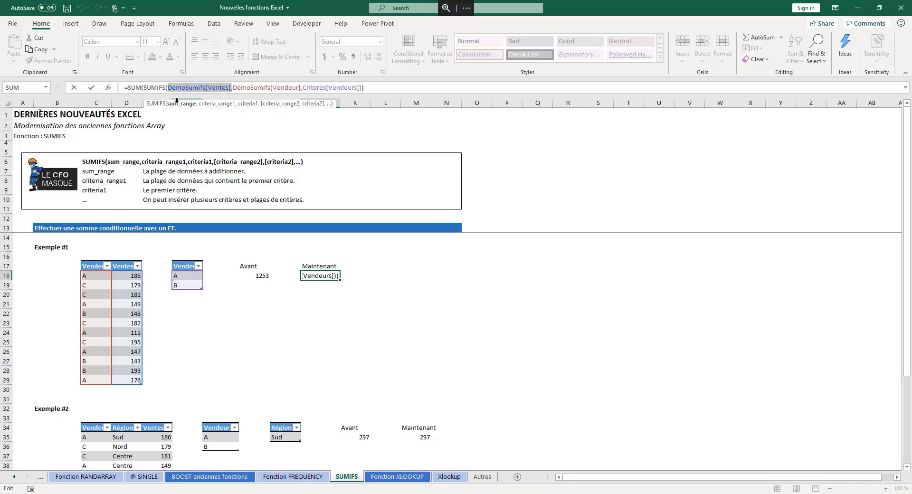
click(230, 104)
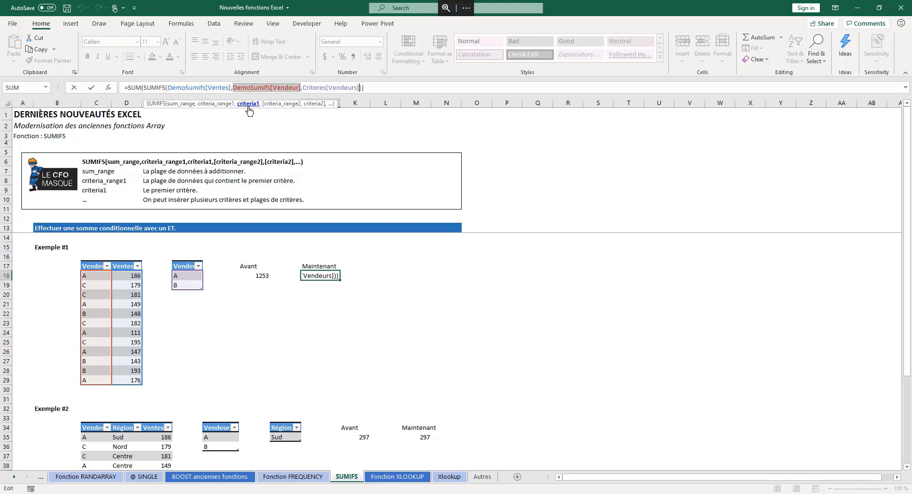
click(249, 103)
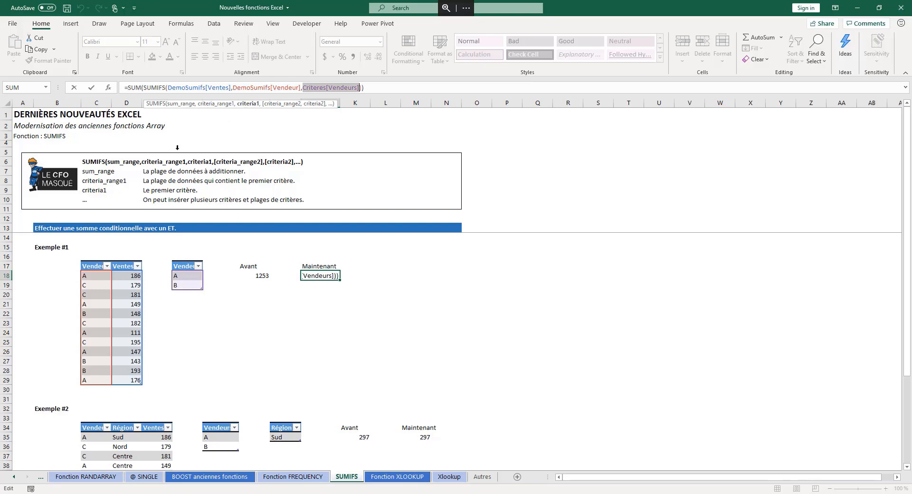
key(ctrl+Return)
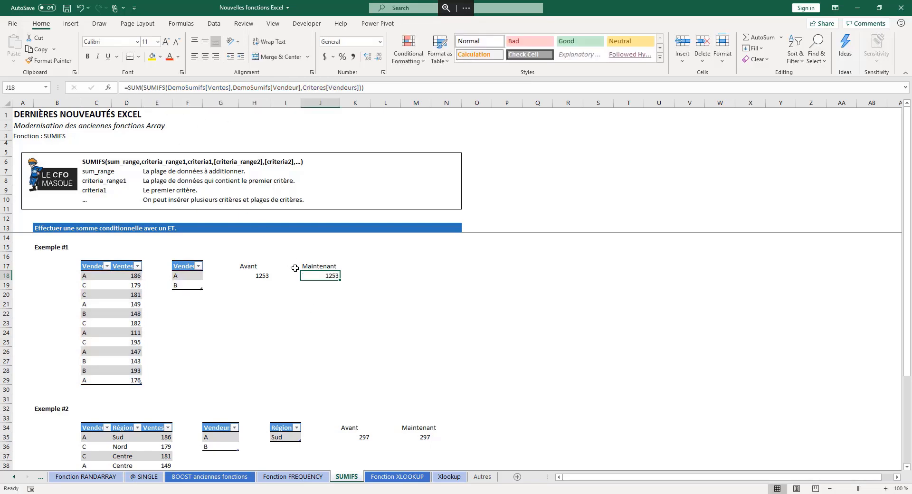
- Compare the Avant formula in H18 with the Maintenant formula in J18 of Exemple #1
click(263, 275)
click(316, 278)
click(270, 277)
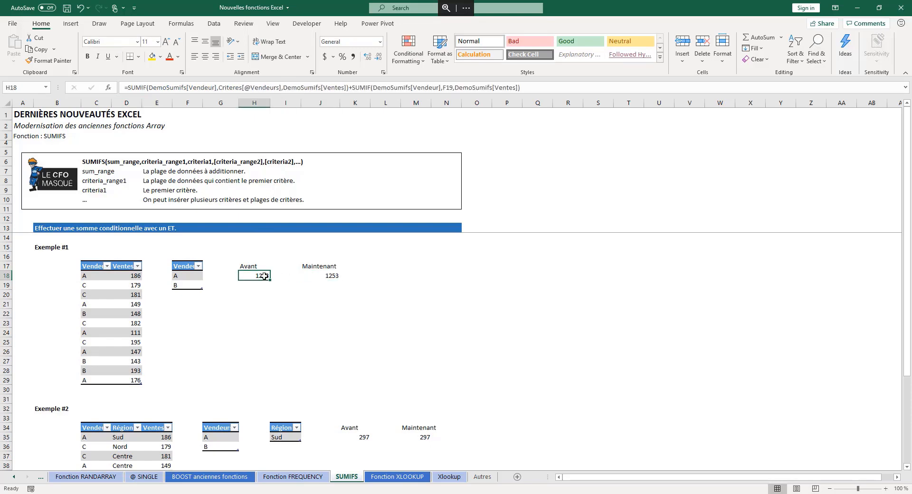
click(309, 275)
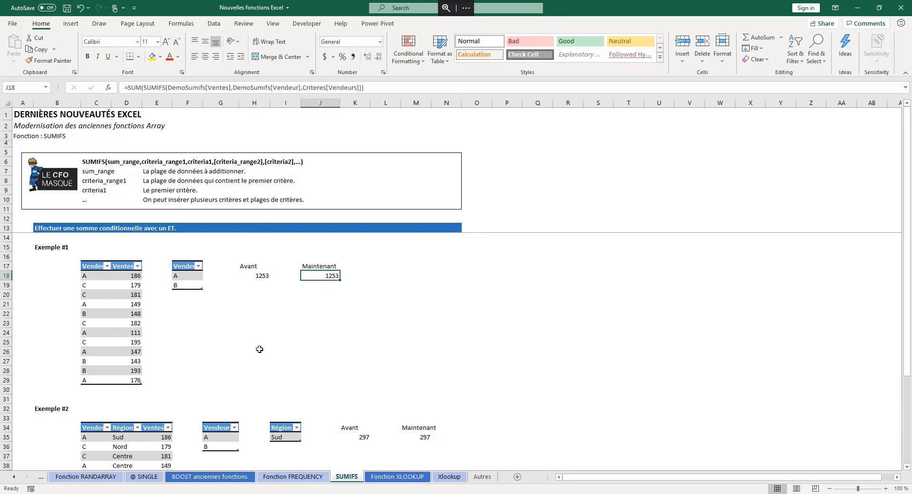
- In Exemple #2, check the criteria in G35 and I35 and examine the ranges used by the Avant formula in K35
scroll(260, 350, down, 4)
scroll(259, 349, down, 2)
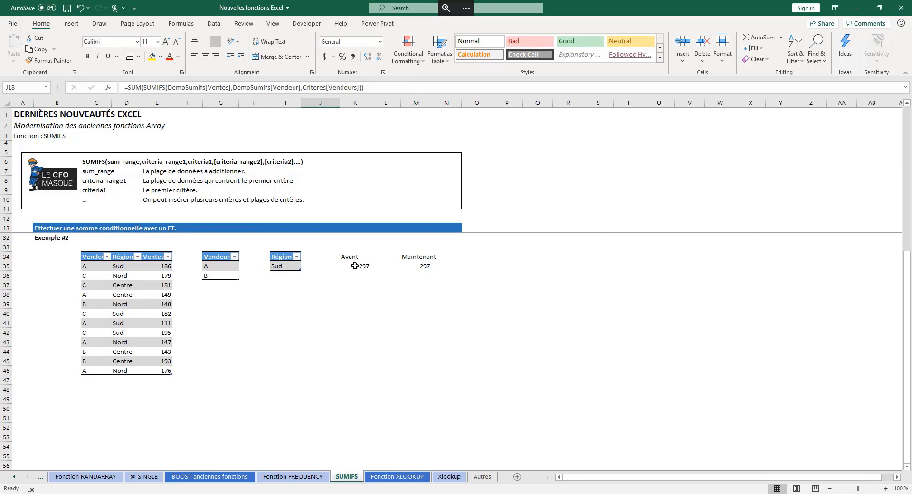
click(207, 266)
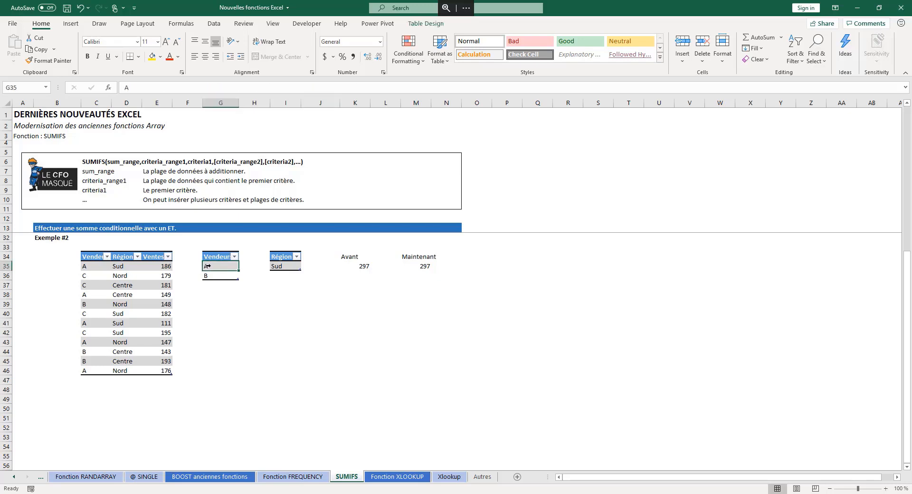
click(275, 267)
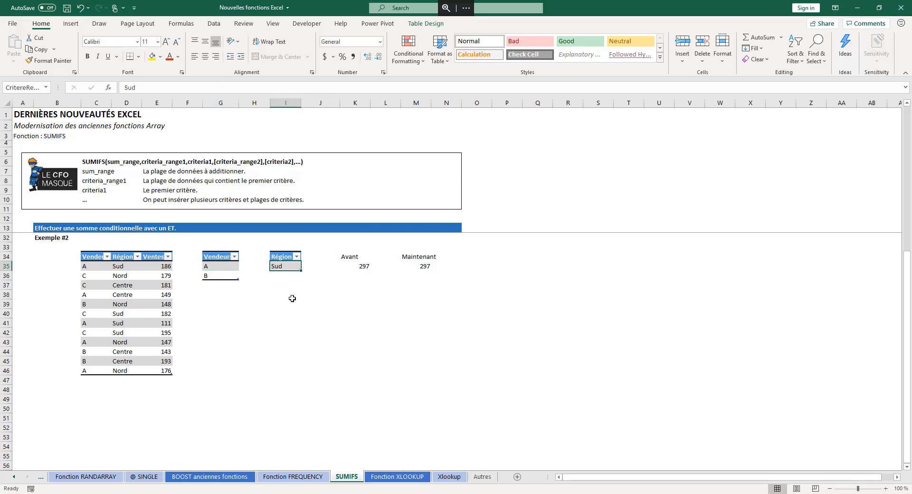
click(365, 269)
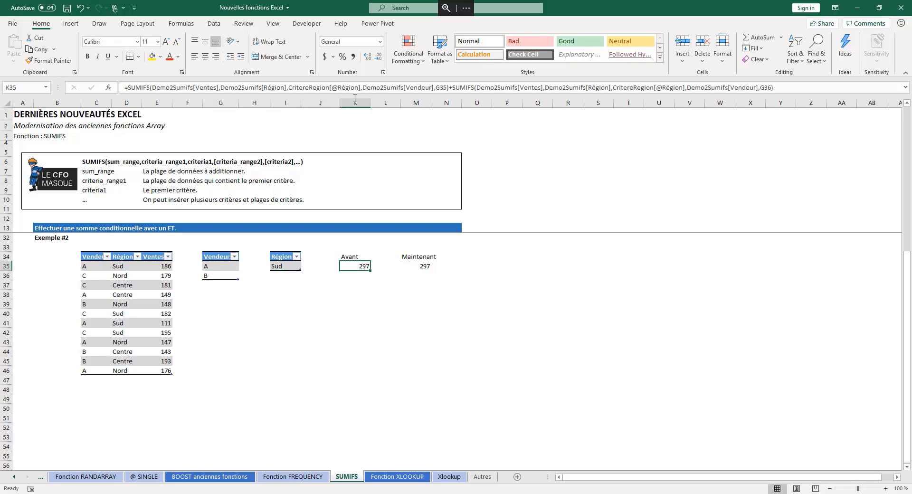
click(454, 87)
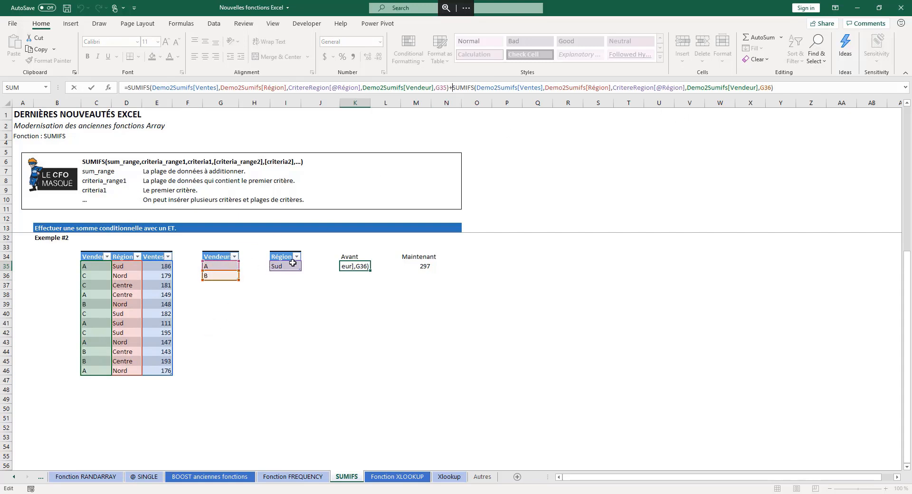
key(Escape)
- Inspect the sum_range and both criteria range and criteria pairs of the SUMIFS formula in M35, leaving it unchanged
click(425, 266)
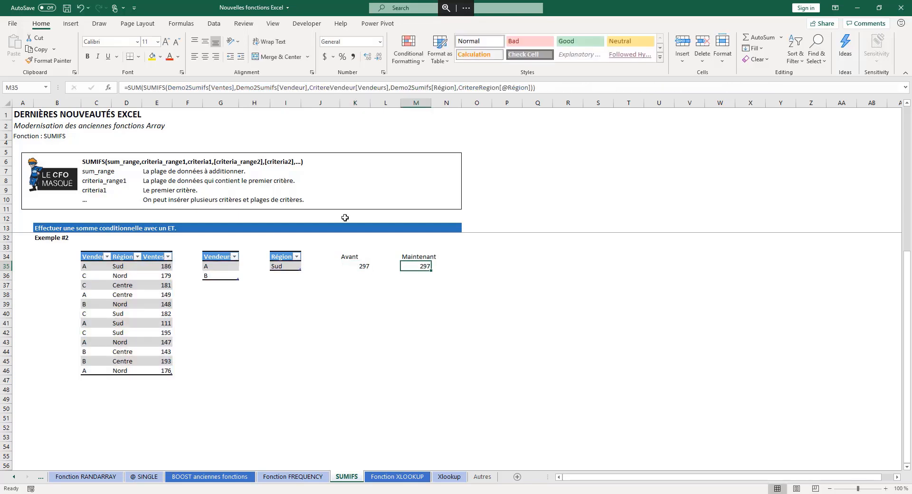
click(167, 87)
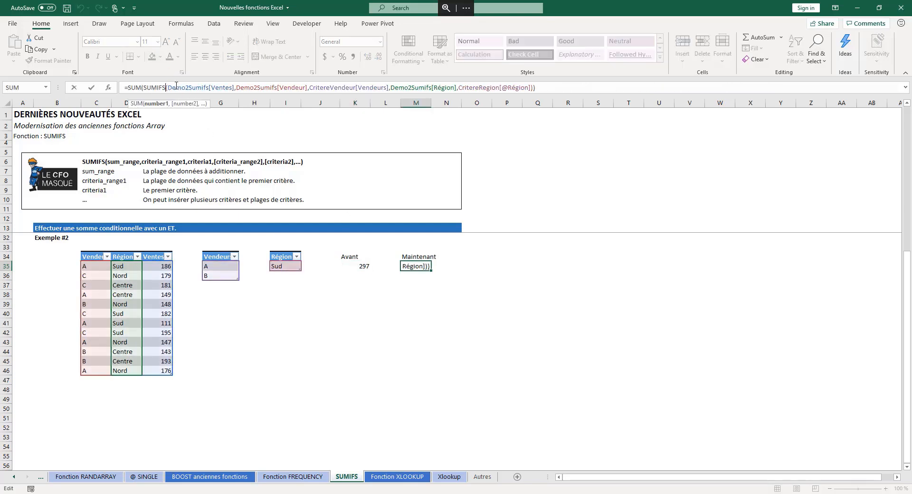
click(169, 88)
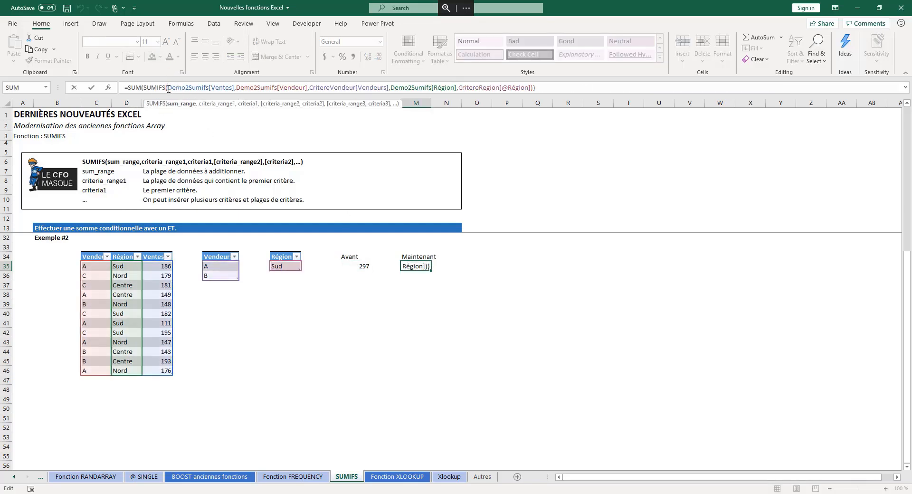
click(181, 104)
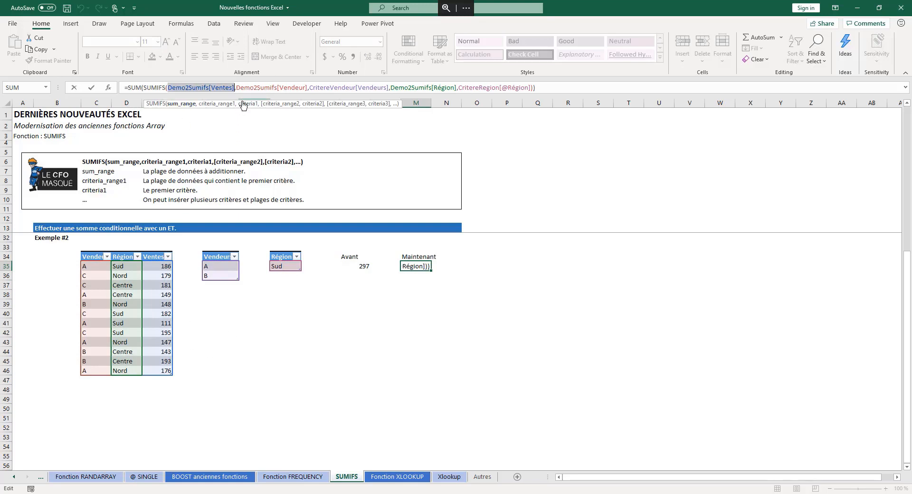
click(218, 103)
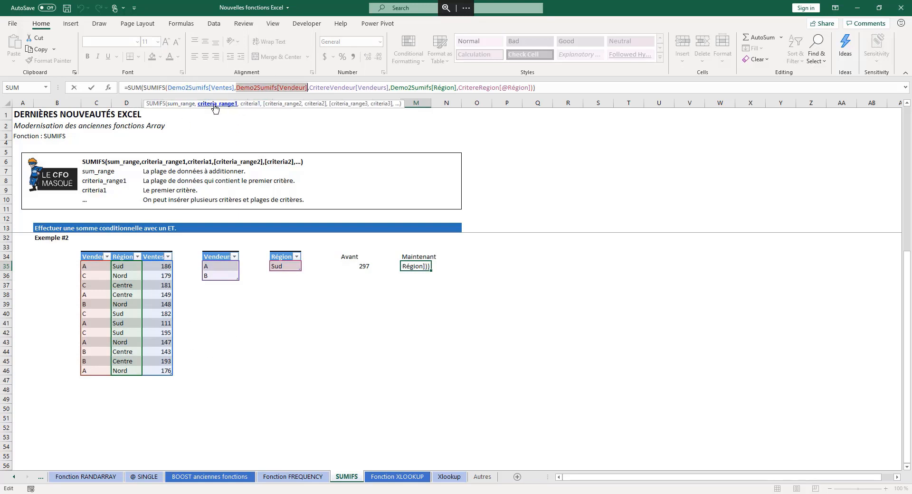
click(250, 104)
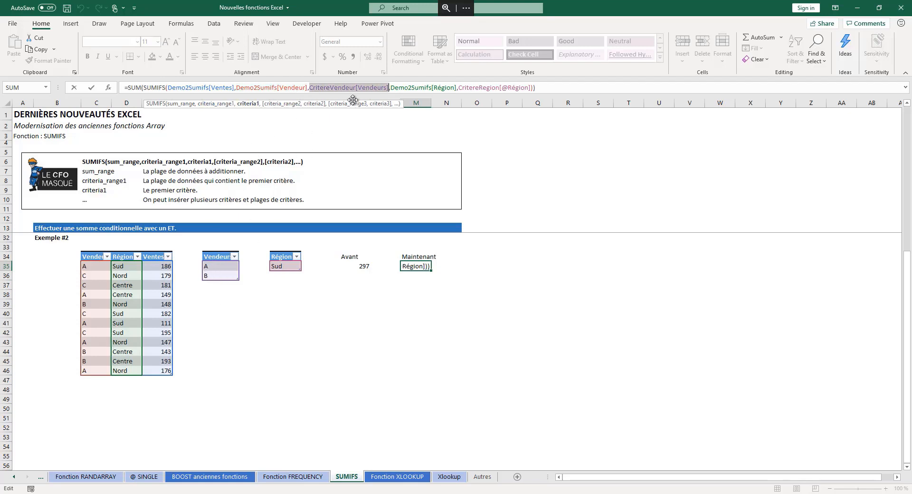
click(276, 105)
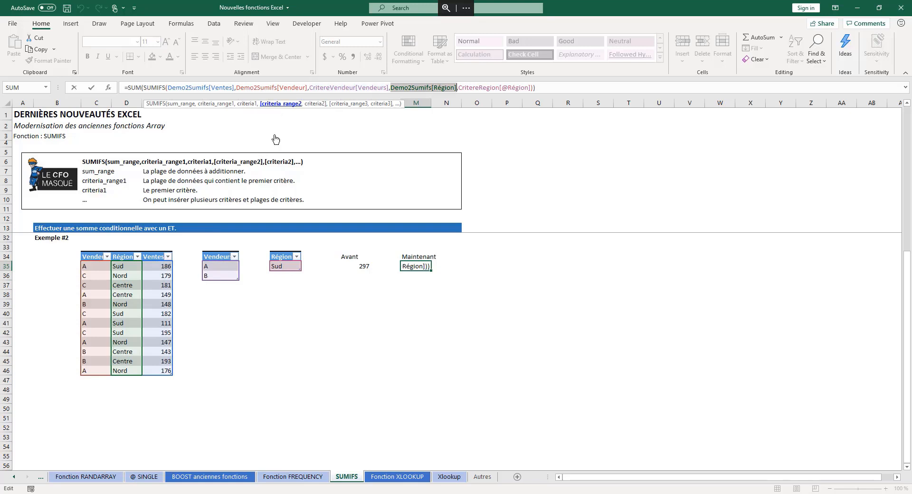
click(315, 104)
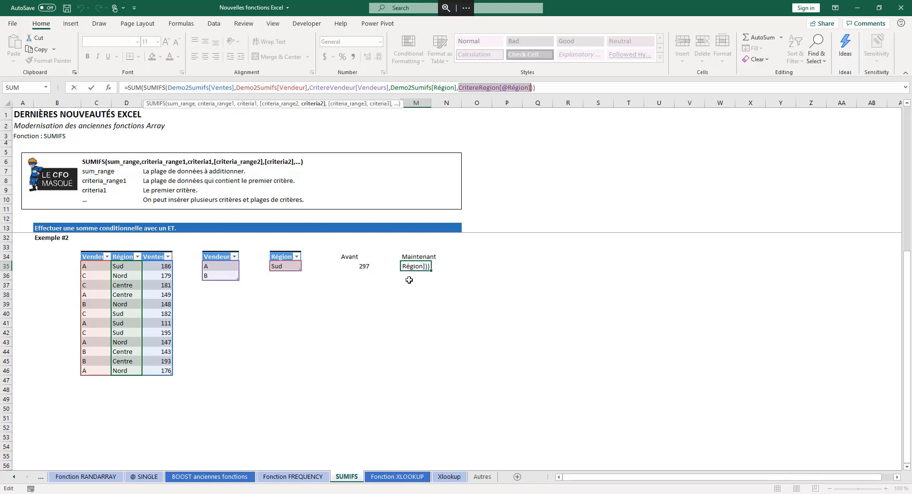
key(ctrl+Return)
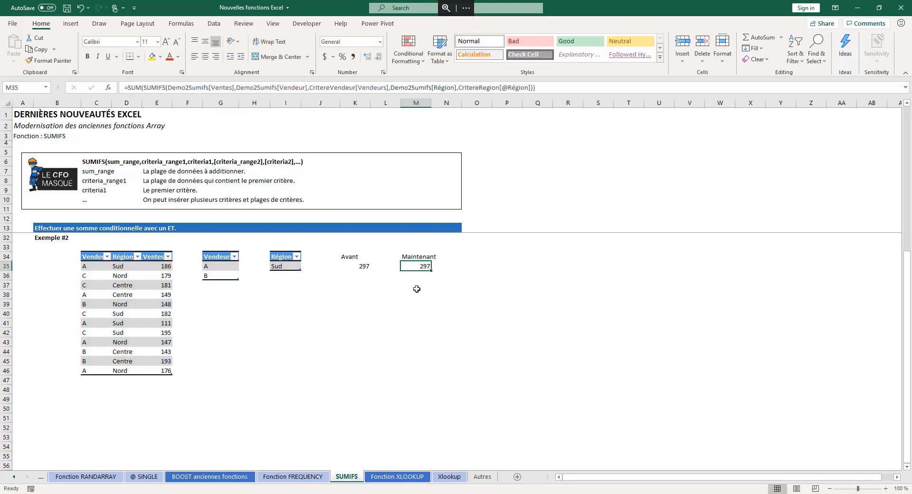
- Review the Vendeurs and Région criteria tables of Exemple #2, and compare the Avant formula in K35 with the Maintenant formula in M35
click(221, 256)
drag(221, 257, 218, 309)
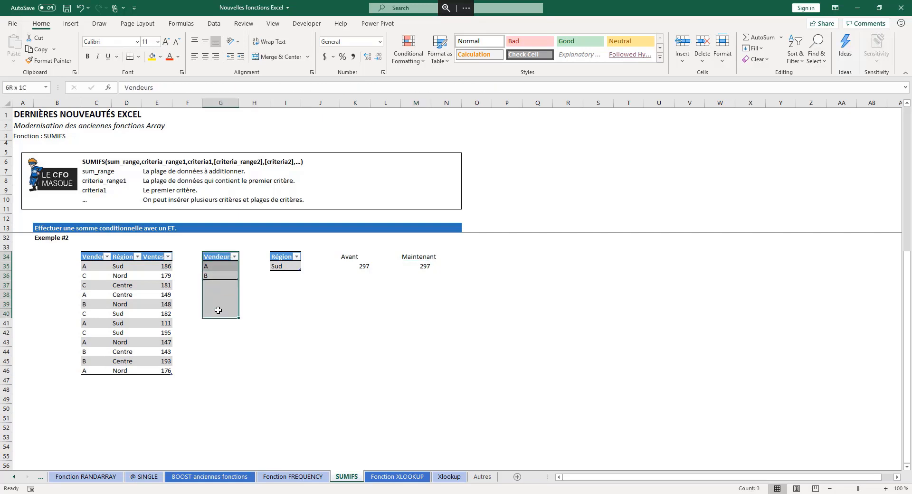
click(274, 253)
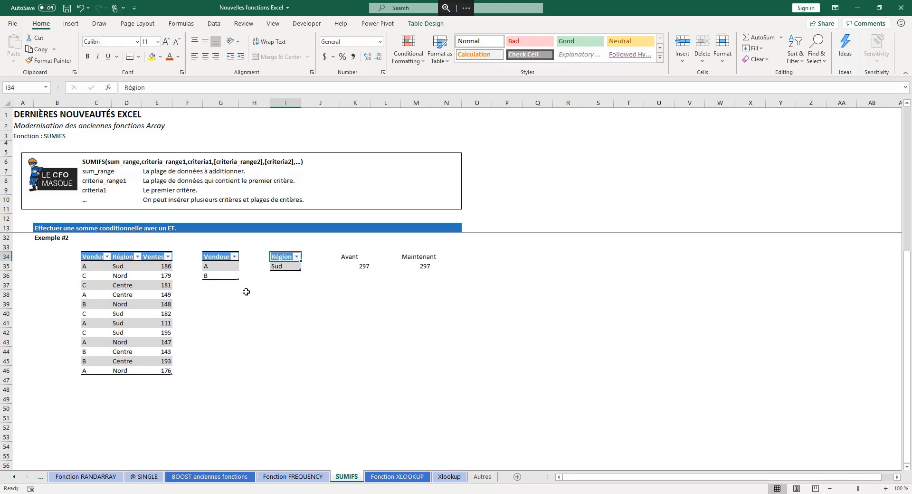
click(416, 266)
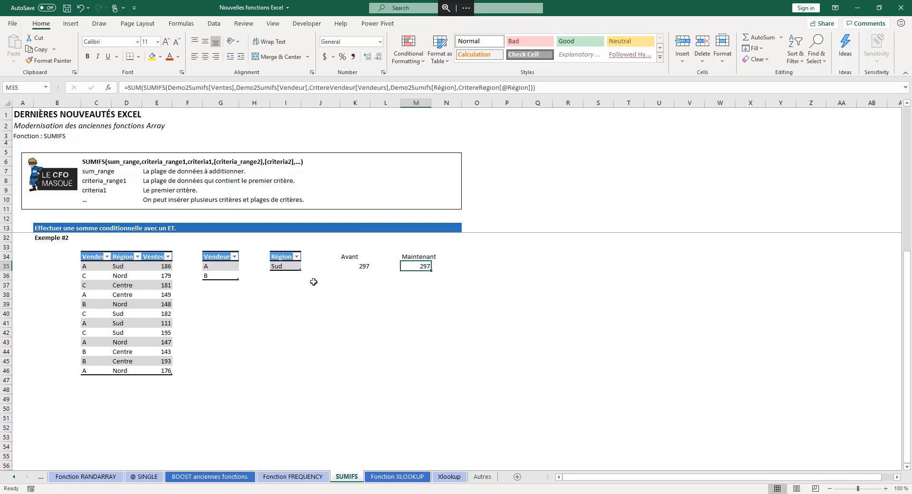
click(362, 266)
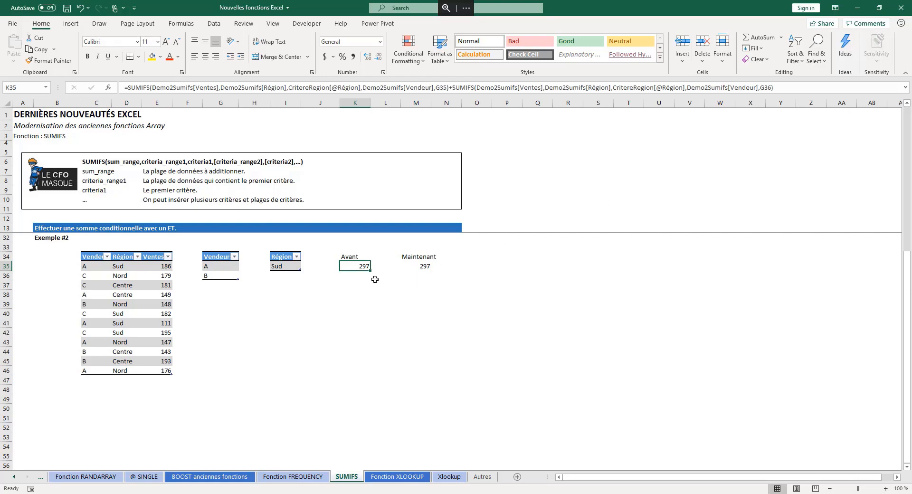
click(404, 267)
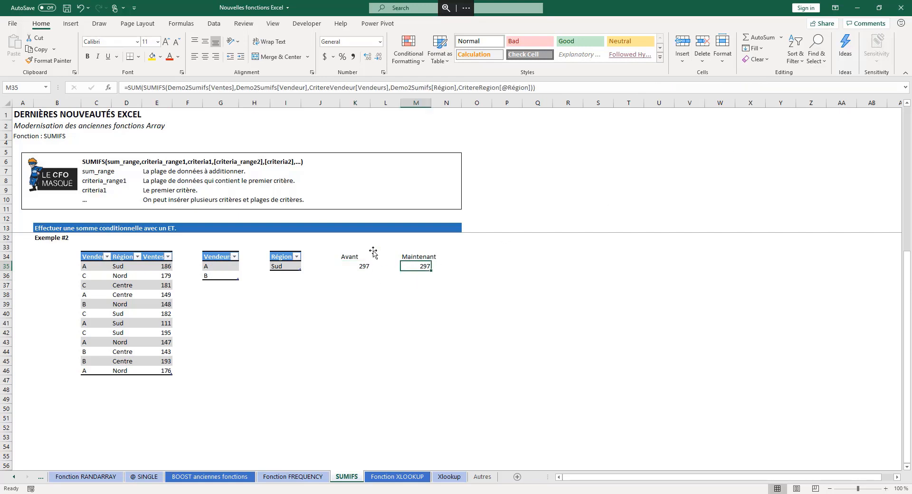
click(350, 285)
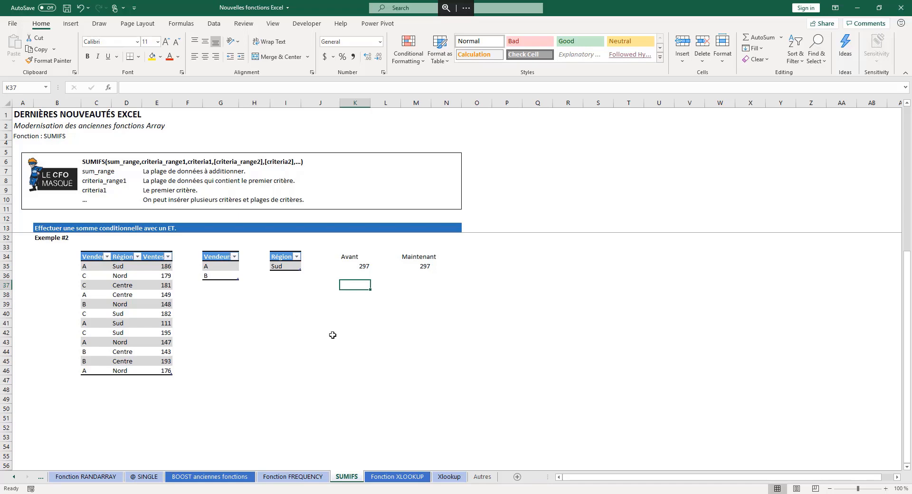
scroll(333, 335, up, 6)
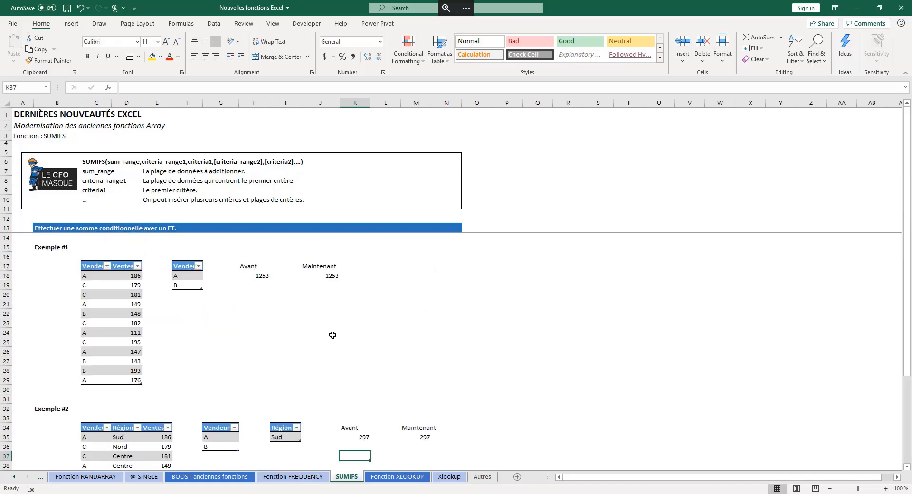
scroll(332, 335, down, 4)
click(416, 325)
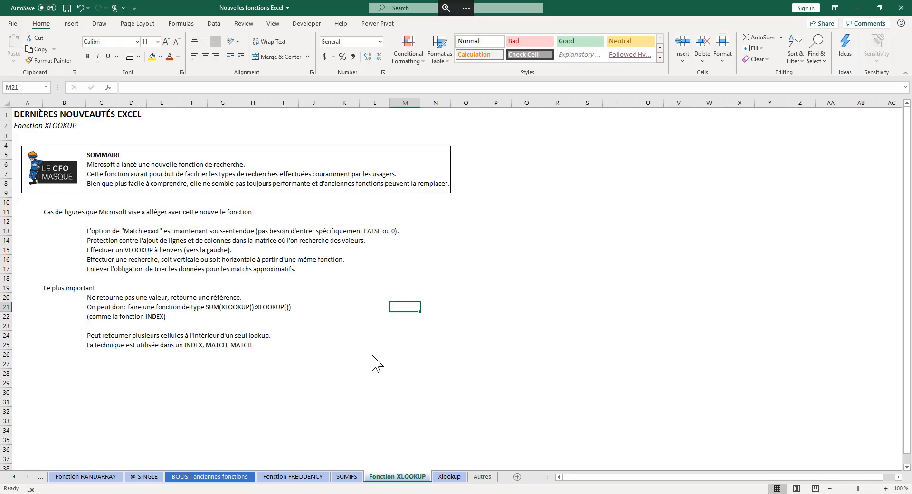
- On the Fonction XLOOKUP sheet, read through the use cases in rows 13 to 17 that the new function aims to simplify
click(77, 231)
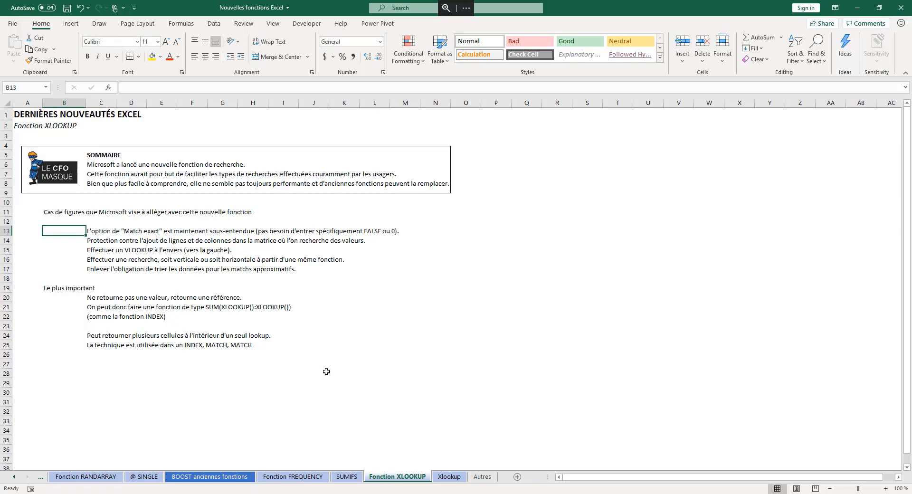
key(Down)
key(Down)
key(Down)
key(Up)
key(Up)
key(Up)
key(Down)
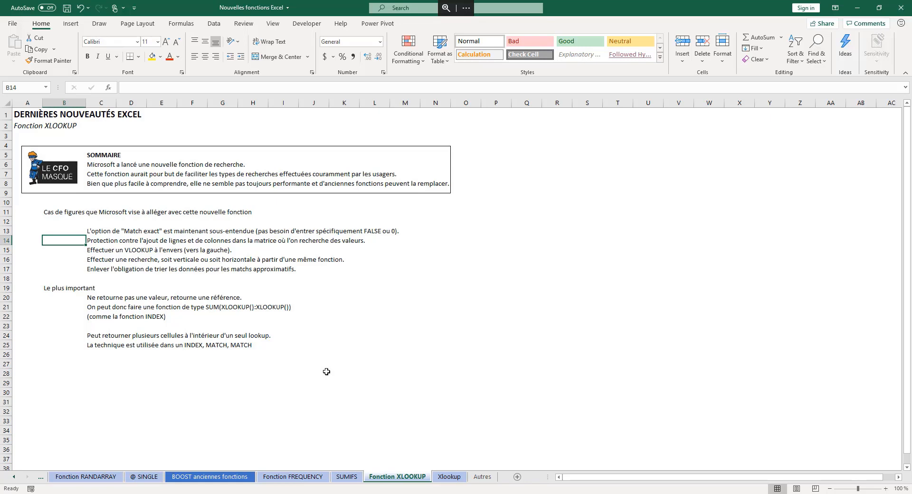
key(Down)
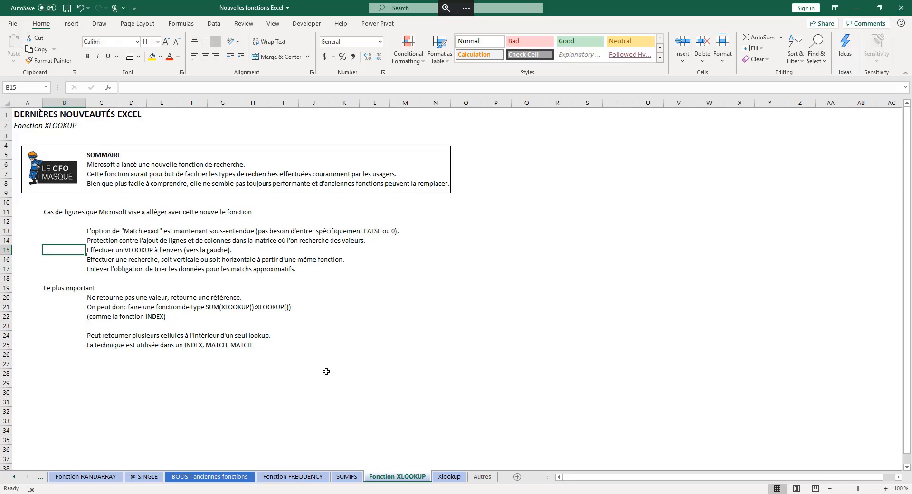
key(Down)
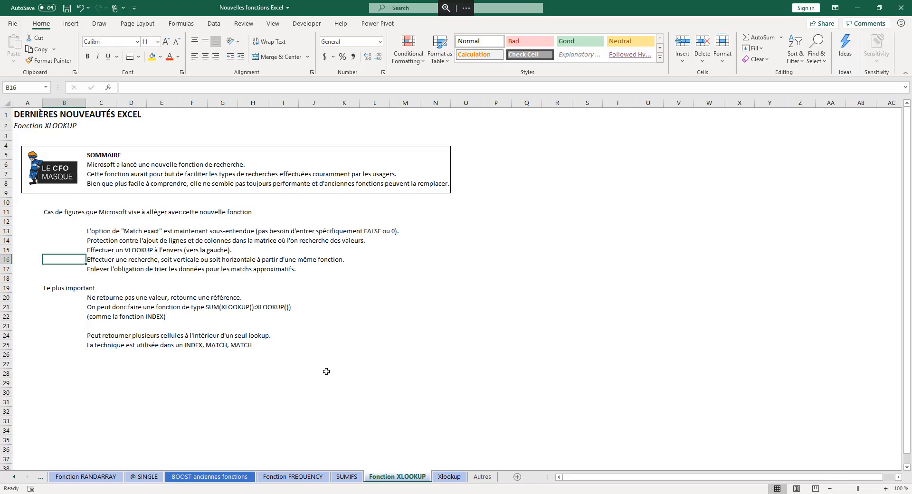
key(Down)
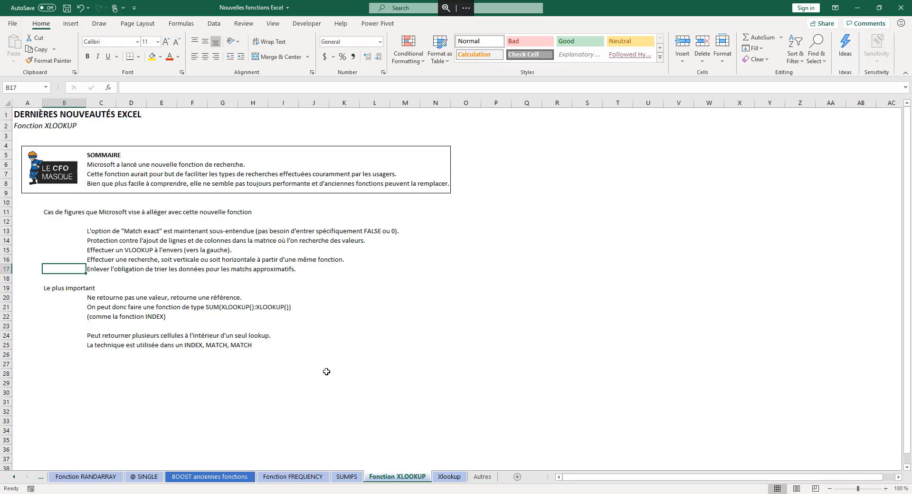
- Read the Le plus important notes in rows 20 to 25 on returned references, SUM(XLOOKUP():XLOOKUP()) and multi-cell lookups
key(Down)
key(Down)
key(Down)
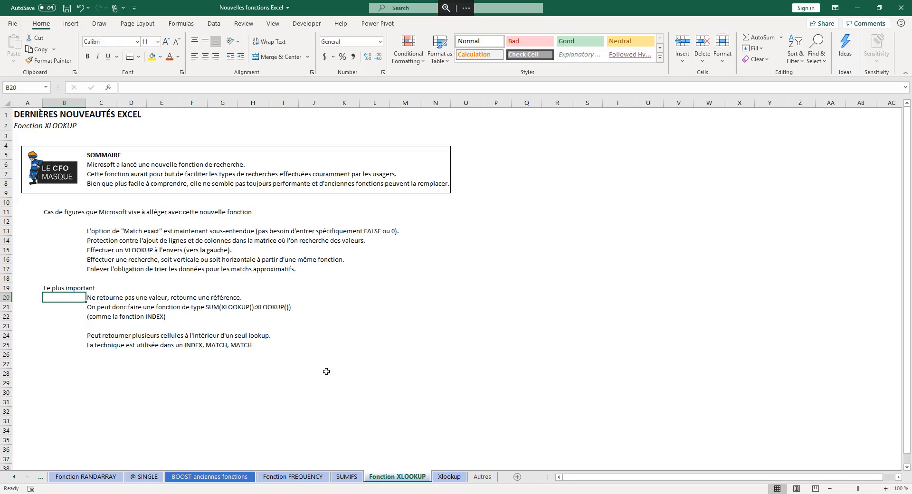
key(Up)
key(Down)
key(Down)
key(Right)
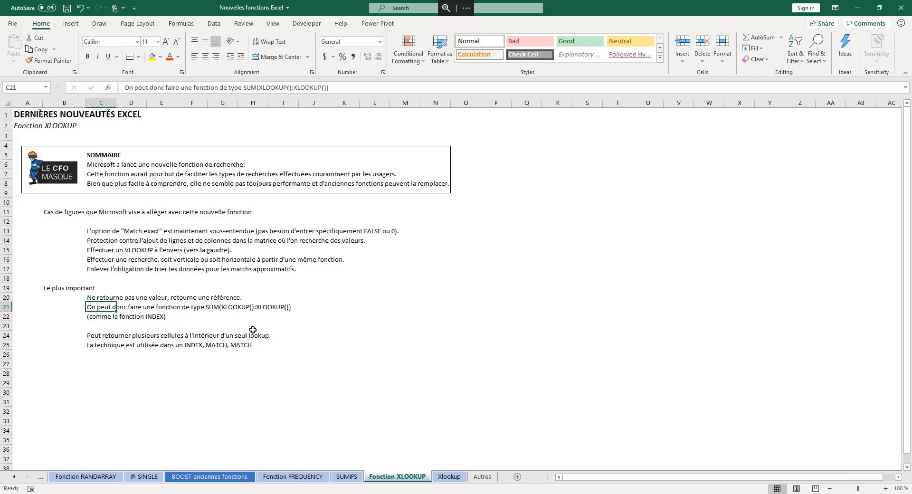
key(Down)
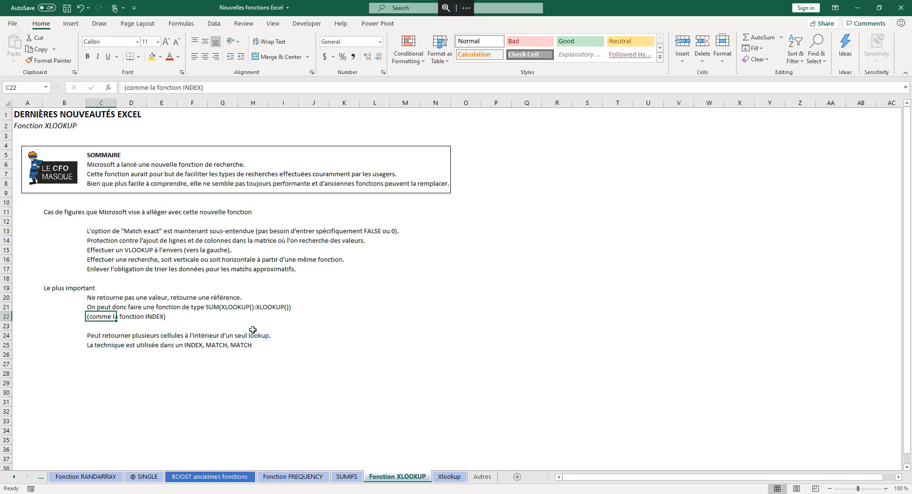
key(Down)
key(Down)
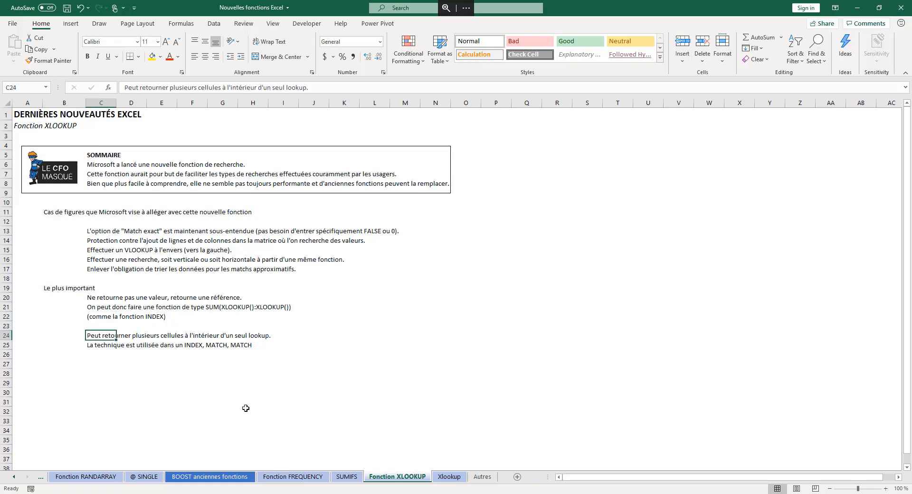
key(Left)
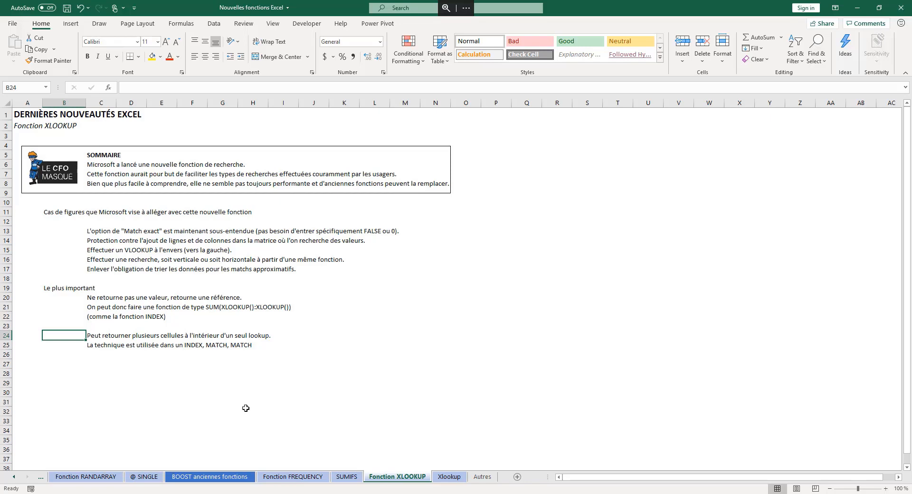
key(Down)
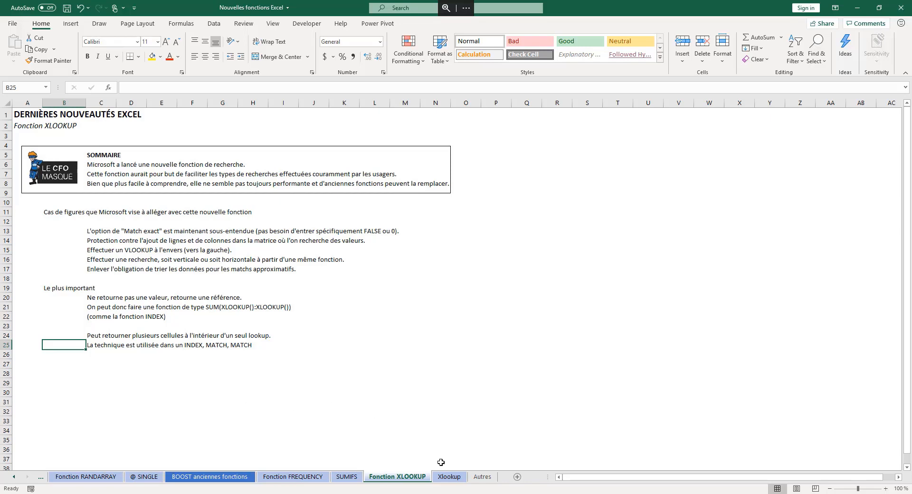
- Open the Xlookup sheet and review the XLOOKUP syntax with its lookup value, lookup array and return array arguments
click(449, 477)
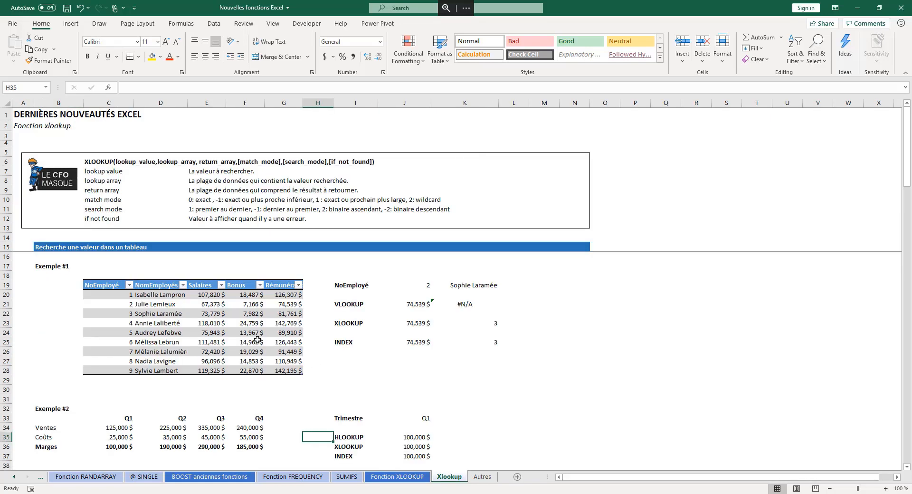
click(92, 161)
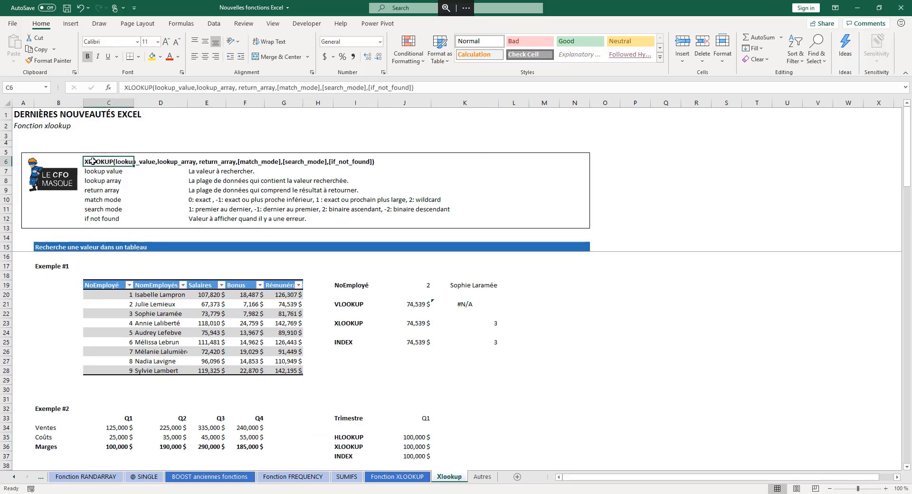
drag(112, 168, 114, 219)
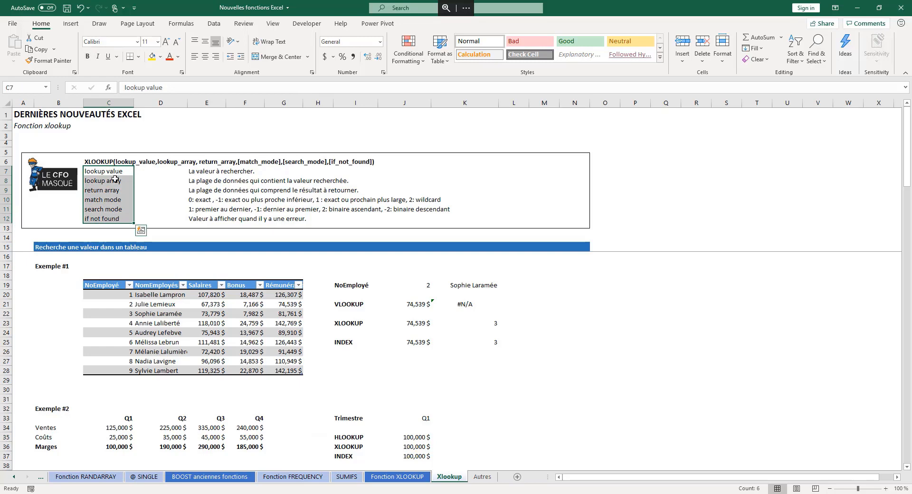
click(193, 172)
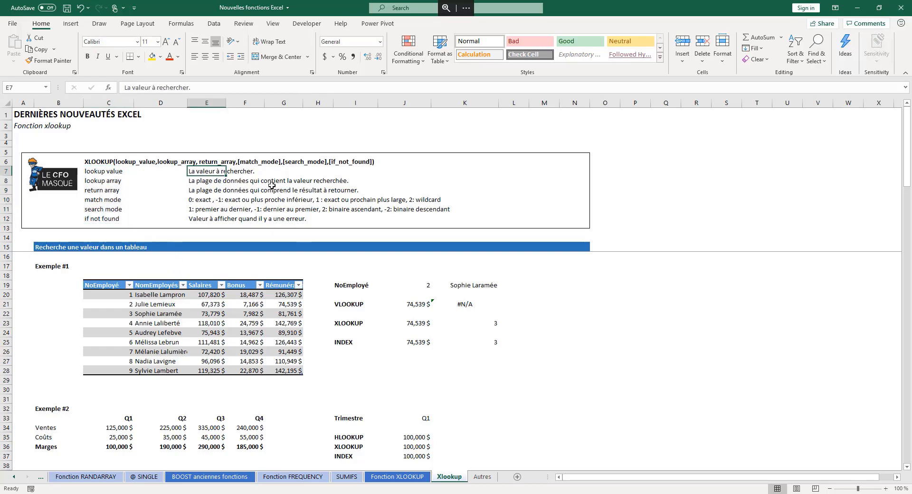
click(176, 175)
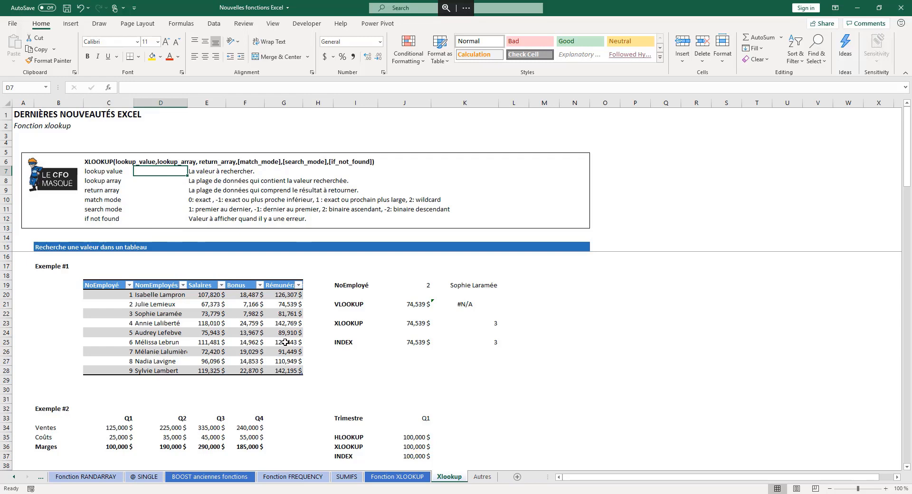
key(Down)
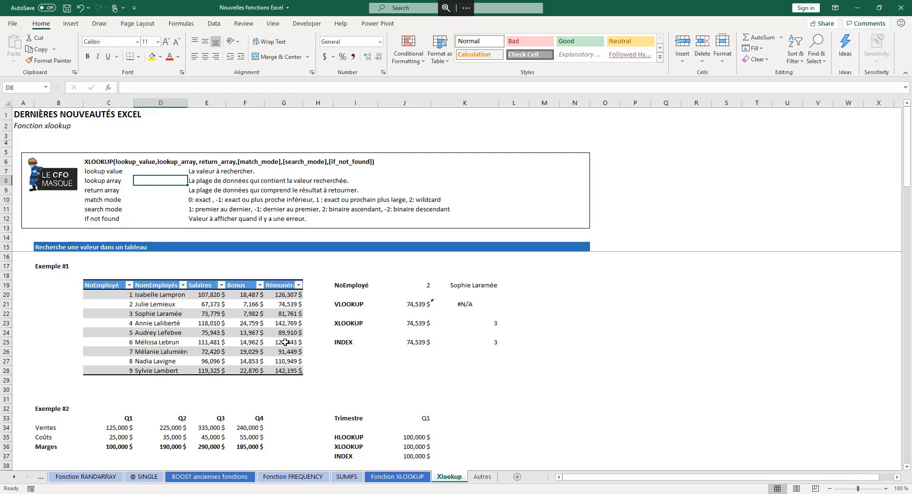
key(Down)
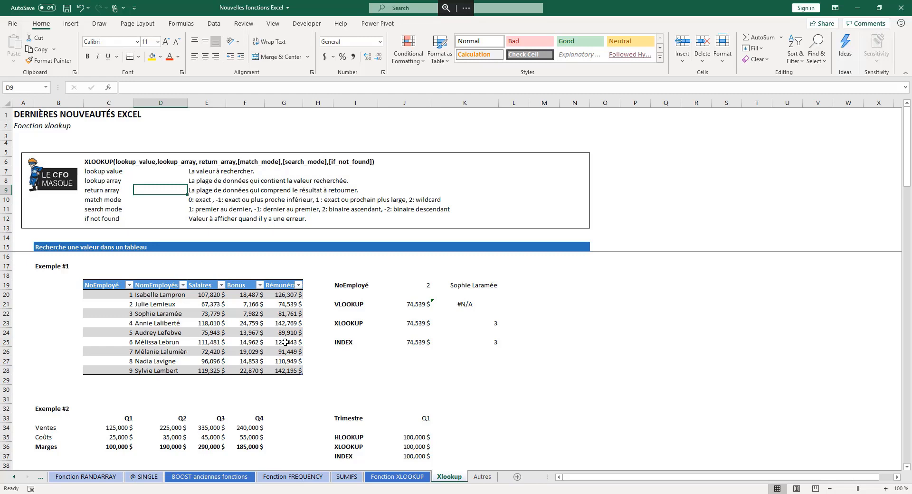
- Review the descriptions of the optional match mode, search mode and if not found arguments in rows 10 to 12
key(Down)
key(Left)
key(Right)
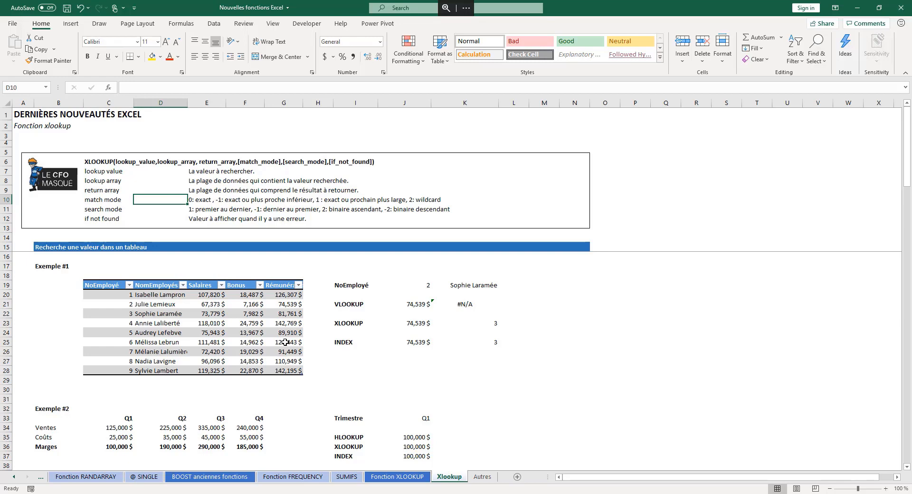
key(Down)
key(Left)
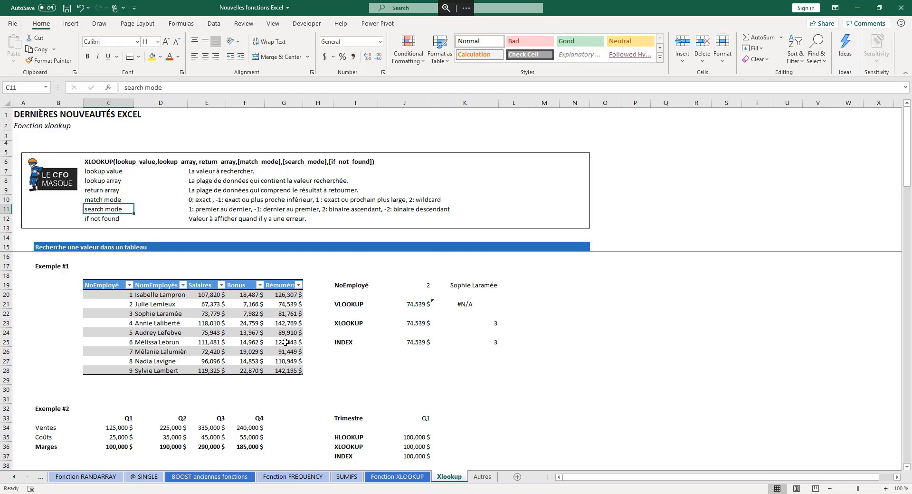
key(Right)
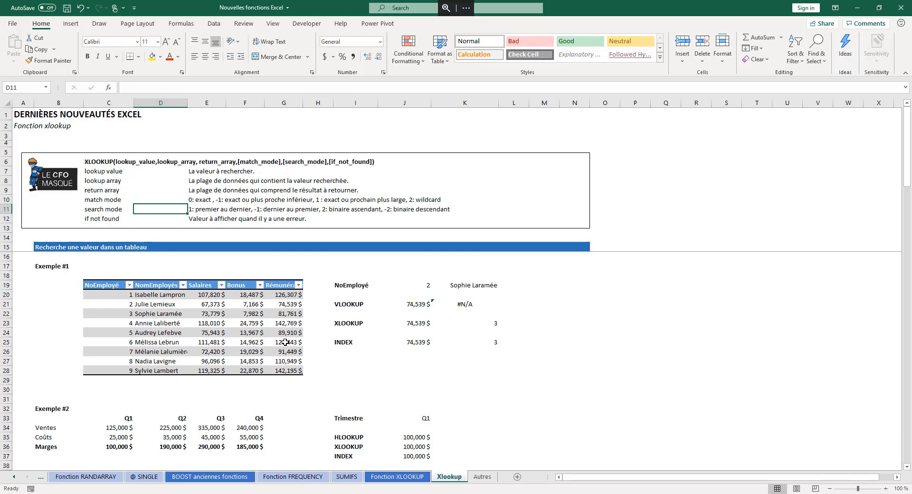
key(Down)
key(Left)
key(Right)
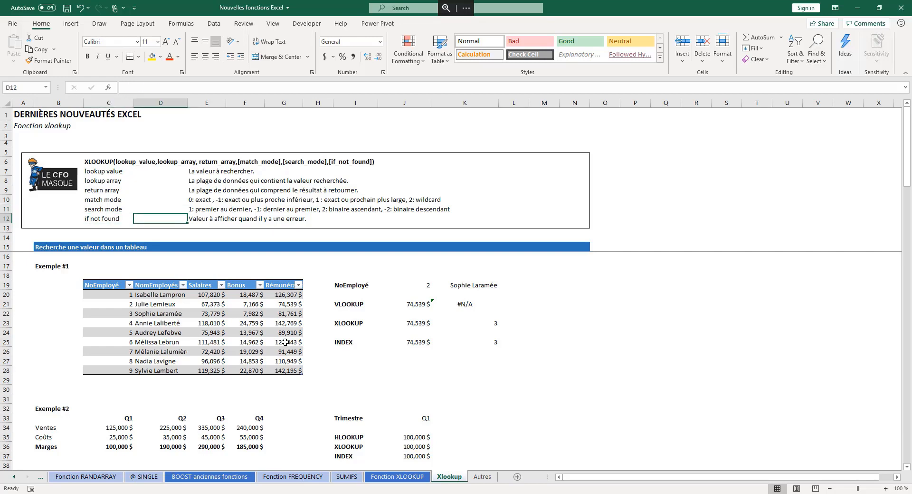
key(Right)
key(Left)
- Examine the employee table of Exemple #1, from the NoEmployé column through Rémunération
click(102, 293)
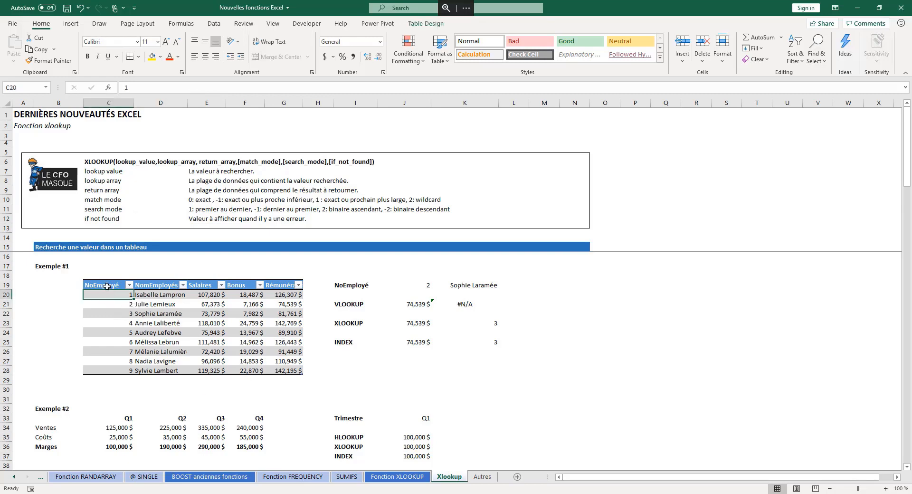
drag(107, 287, 287, 370)
click(161, 303)
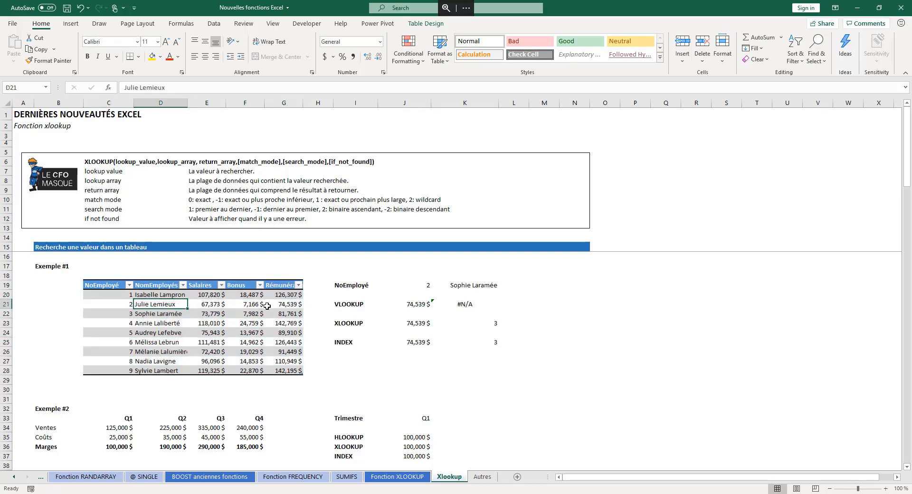
- Set NoEmployé in J19 to 4 and check that employee's Rémunération in the Exemple #1 table
click(427, 287)
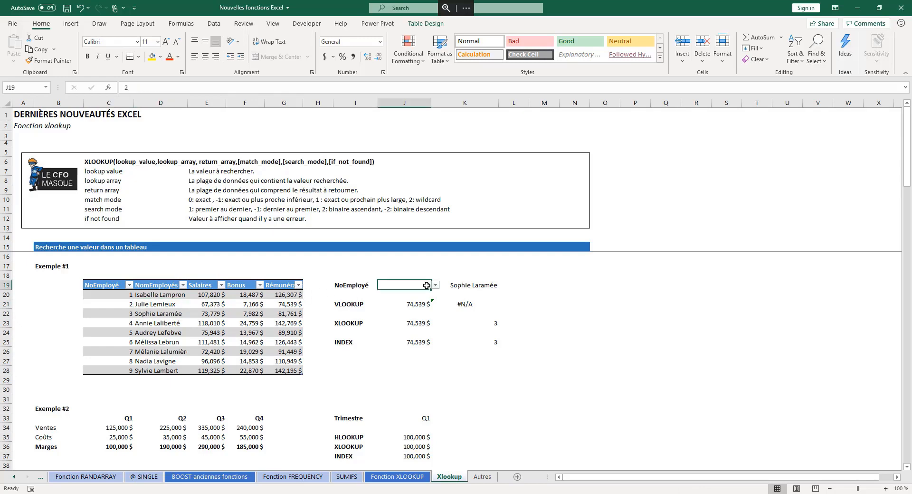
click(436, 285)
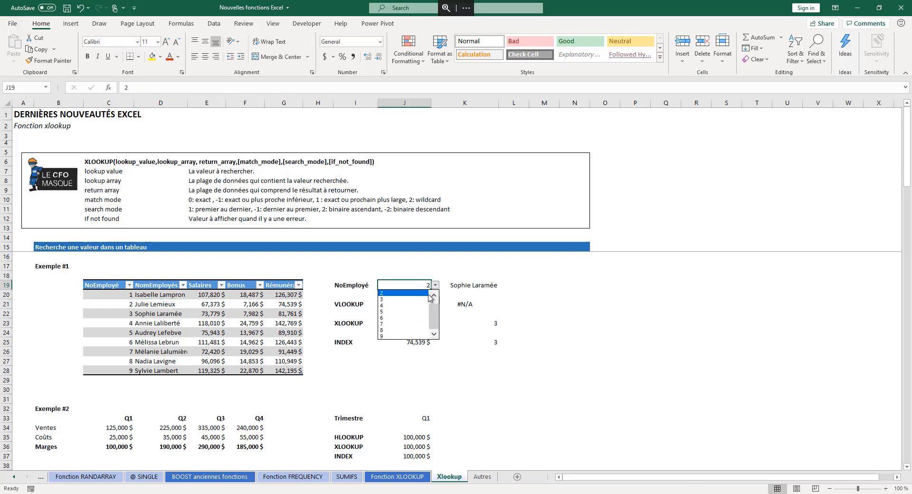
click(422, 306)
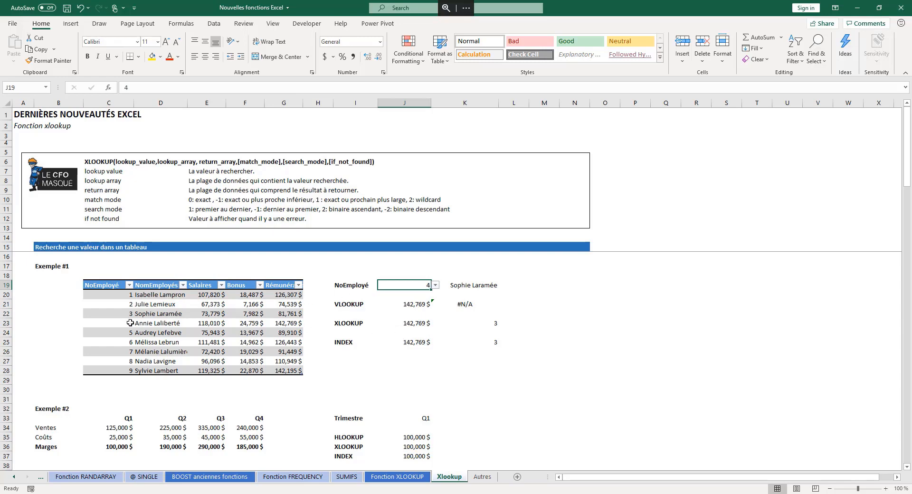
click(281, 325)
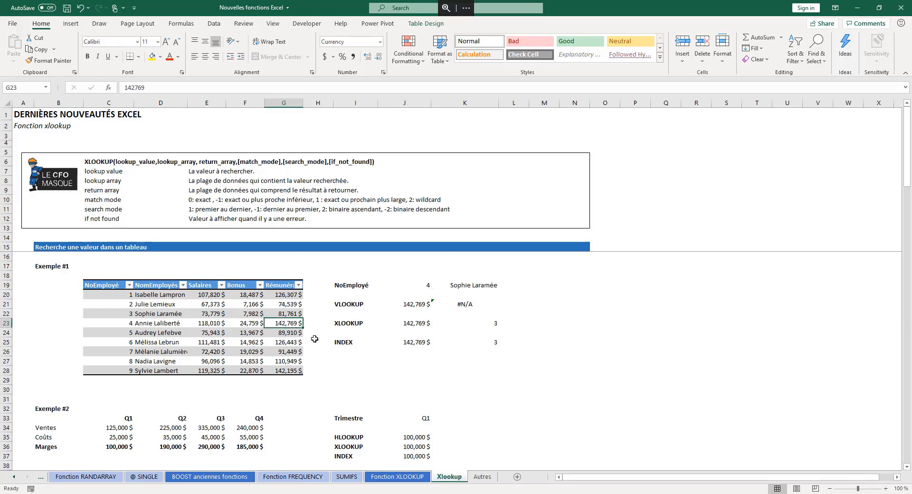
- Inspect the VLOOKUP formula in J21 and the ranges it references, leaving it unchanged
click(417, 303)
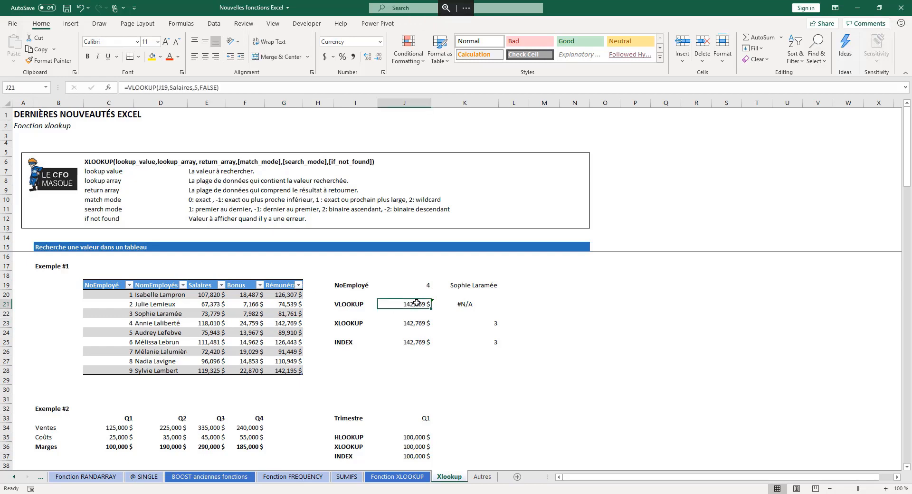
double_click(416, 303)
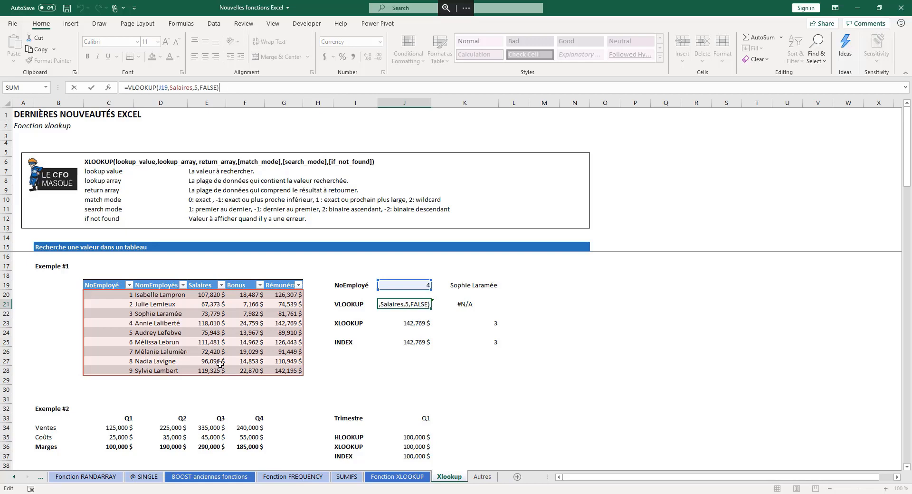
key(Escape)
- Insert a table column immediately before Rémunération in the Exemple #1 table and check the effect on the VLOOKUP formula
right_click(274, 102)
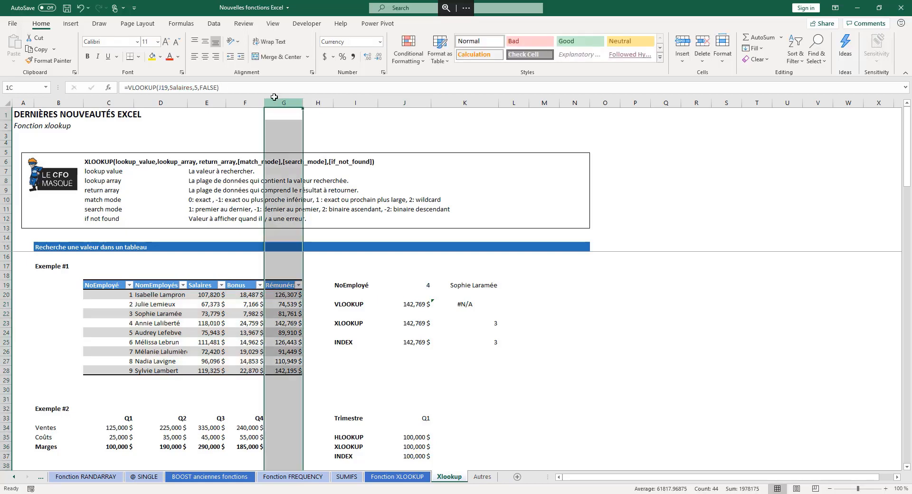
click(263, 267)
right_click(281, 285)
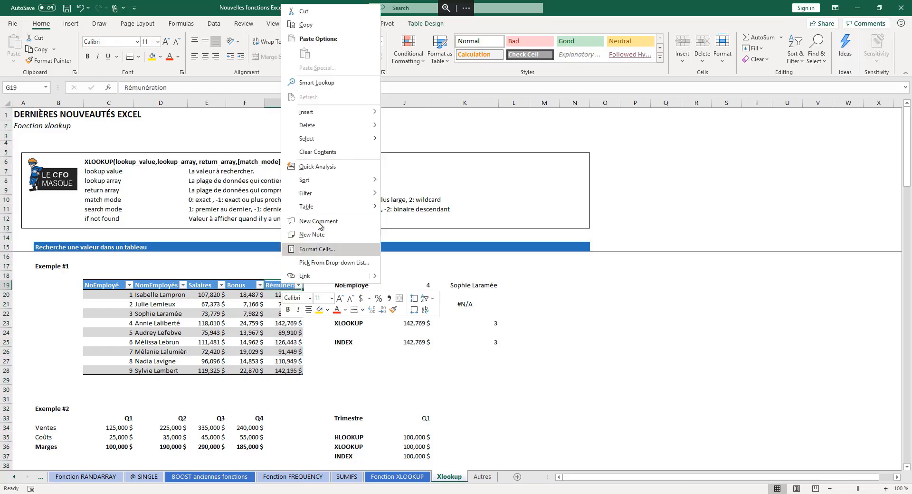
mouse_move(321, 114)
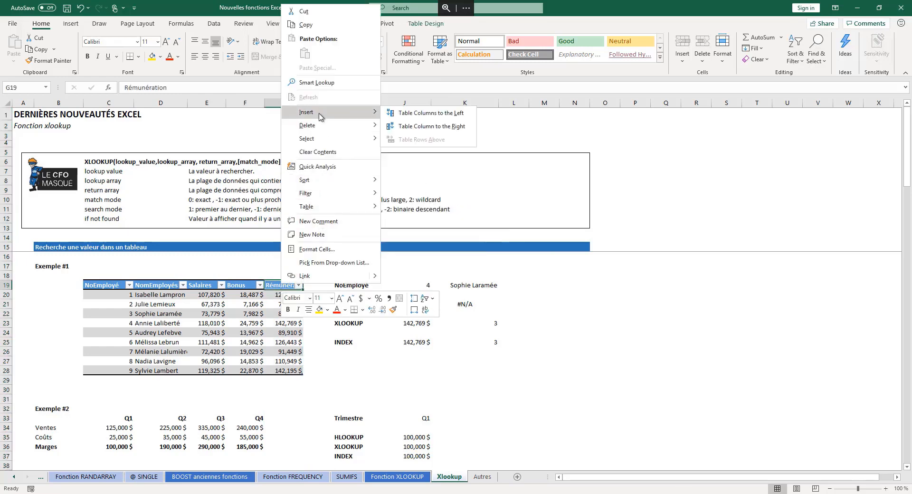
click(416, 117)
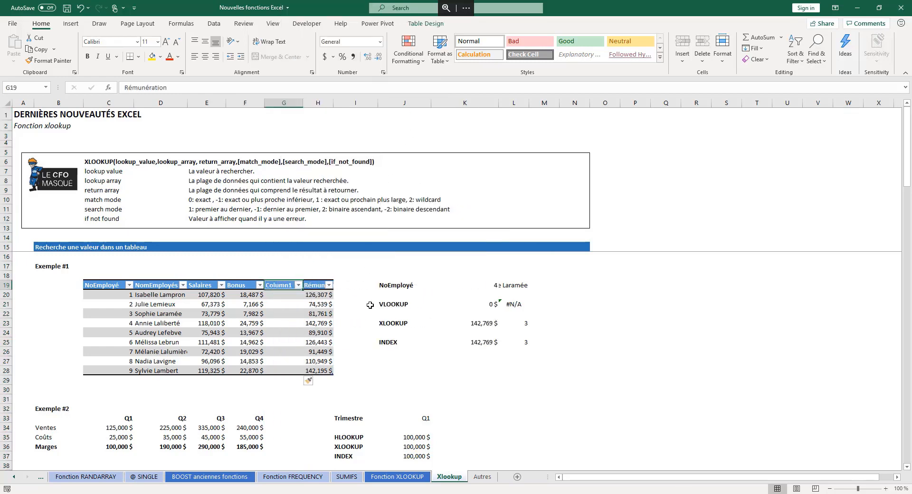
click(475, 305)
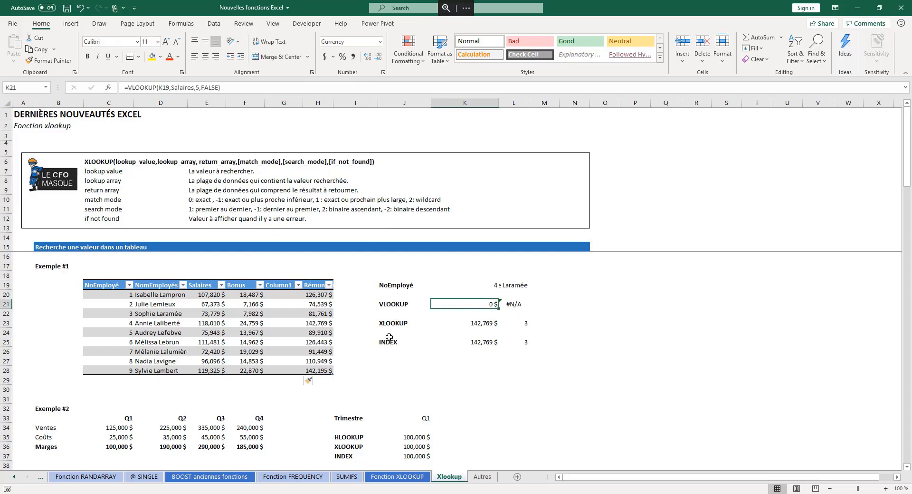
- Undo the column insertion in the Exemple #1 table and recheck the VLOOKUP formula in J21
click(82, 9)
click(402, 305)
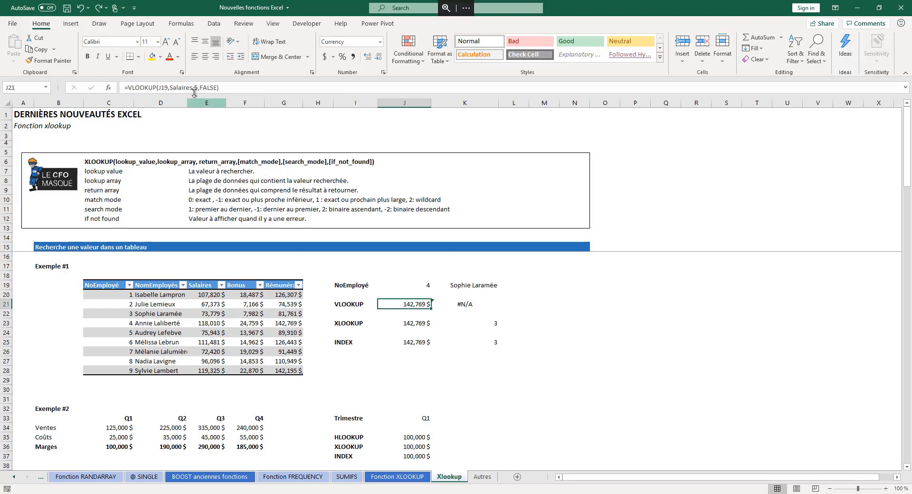
- Inspect the XLOOKUP formula in J23, going through its lookup value, lookup array and return array, leaving it unchanged
click(414, 325)
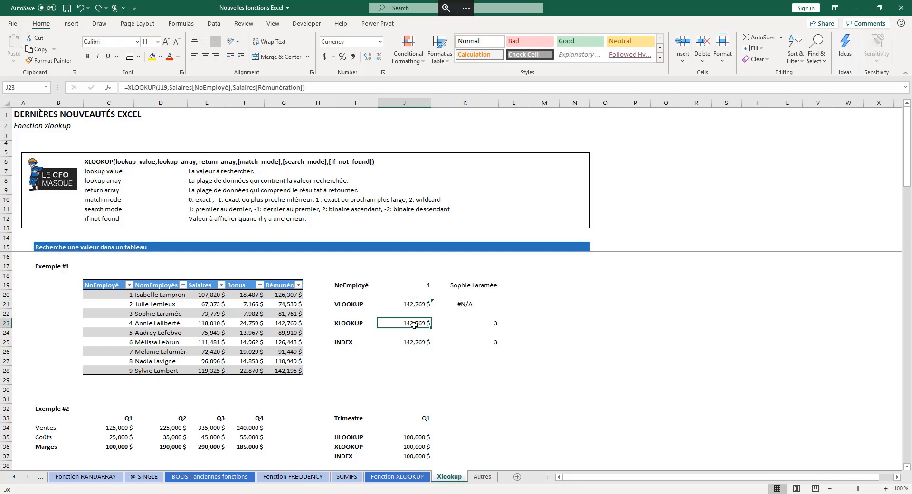
click(156, 87)
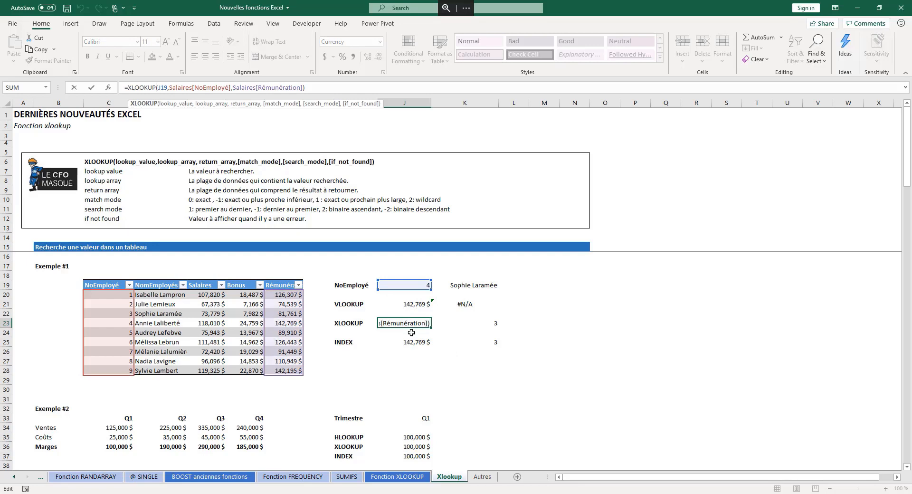
click(160, 88)
click(166, 110)
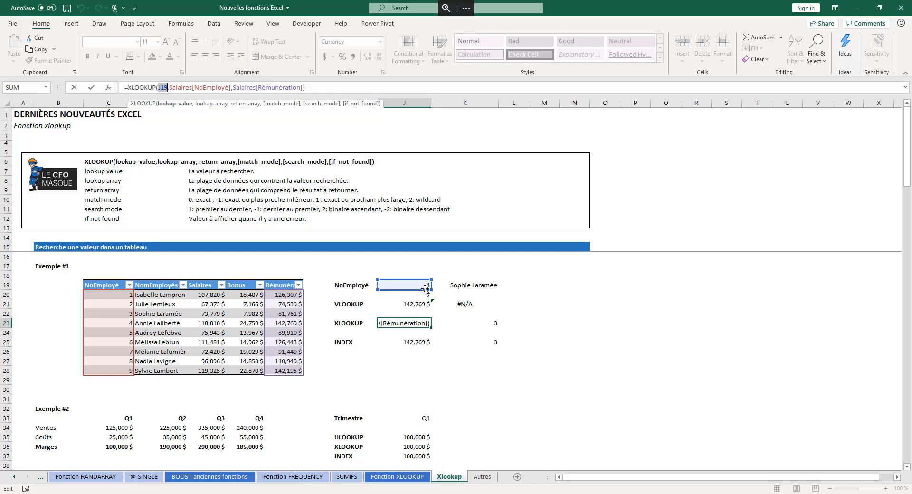
click(202, 105)
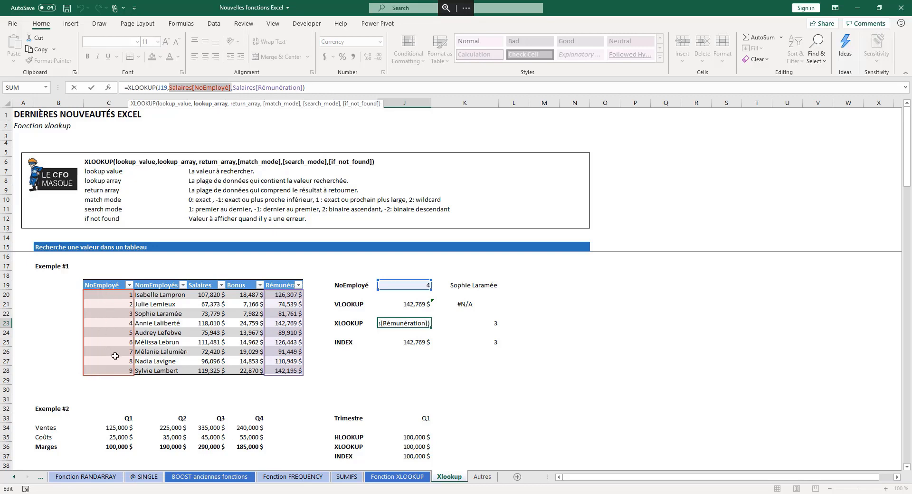
click(246, 106)
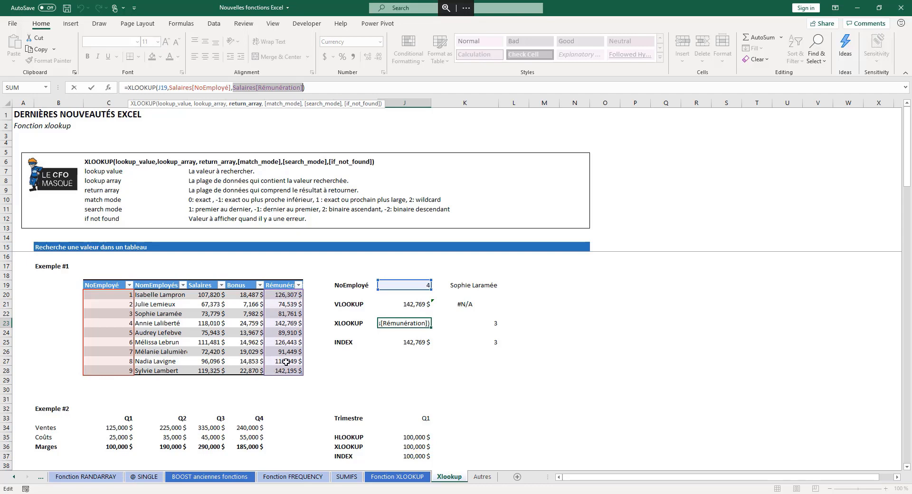
key(ctrl+Return)
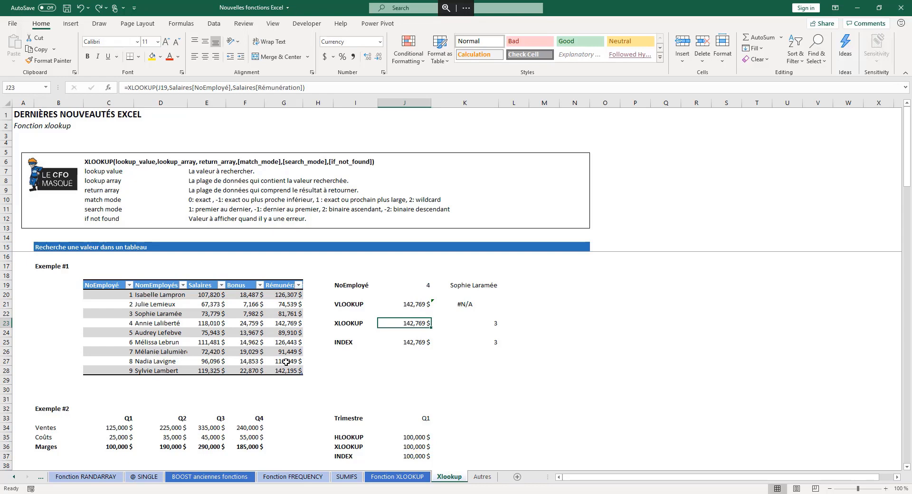
- Inspect the INDEX formula in J25, going through its array, nested MATCH row number and column number, leaving it unchanged
key(Down)
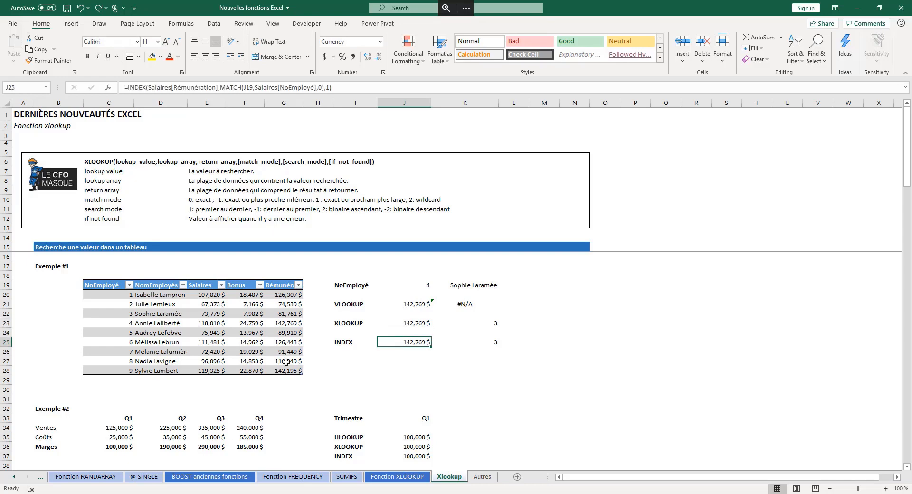
click(150, 91)
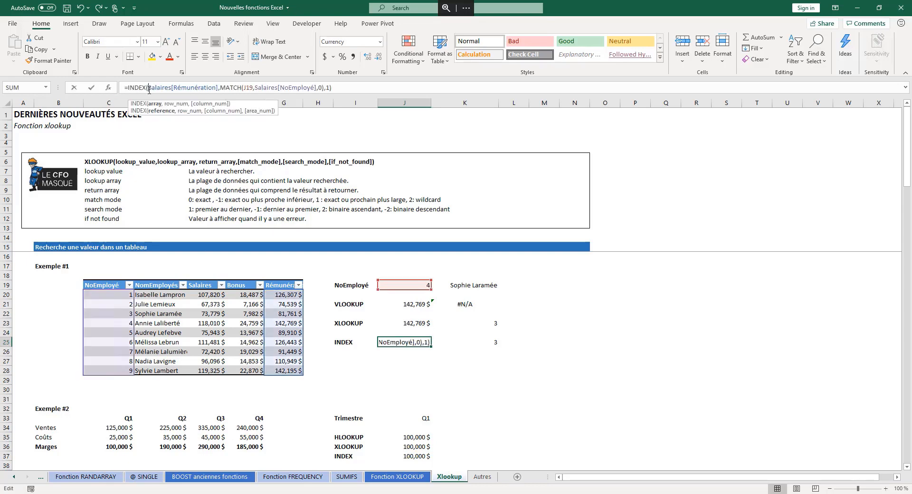
click(155, 104)
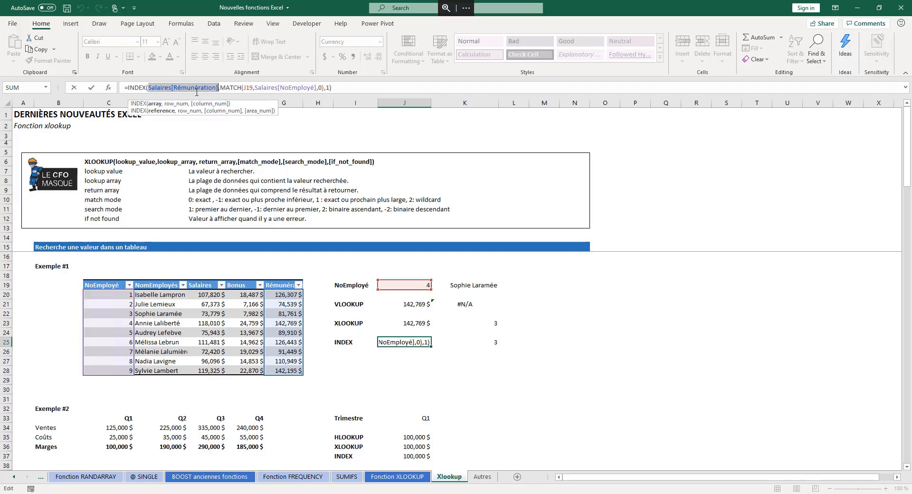
click(176, 105)
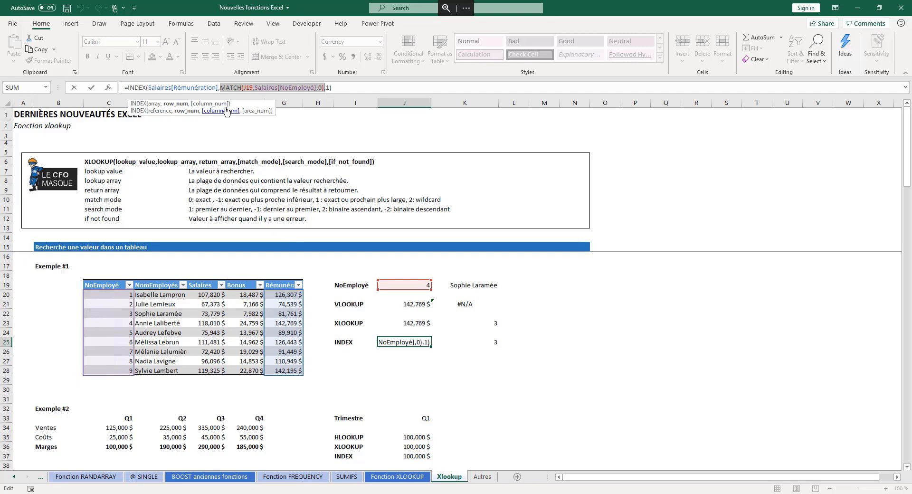
click(326, 88)
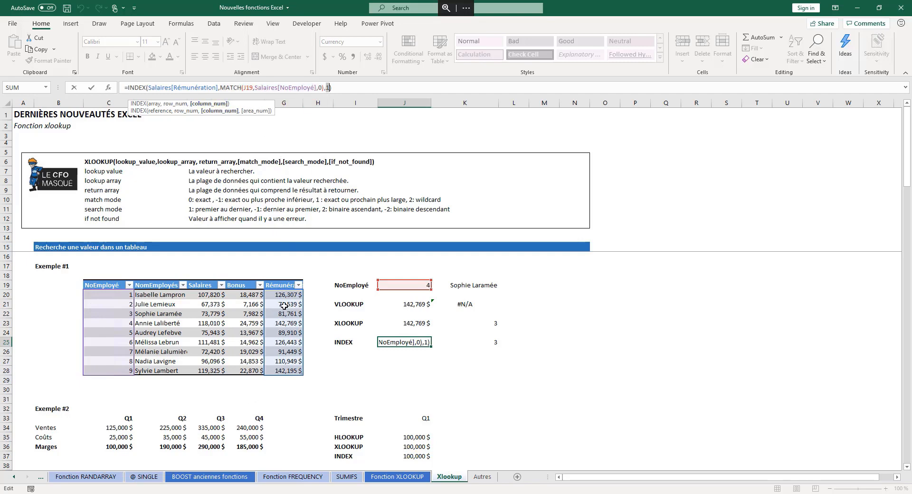
key(ctrl+Return)
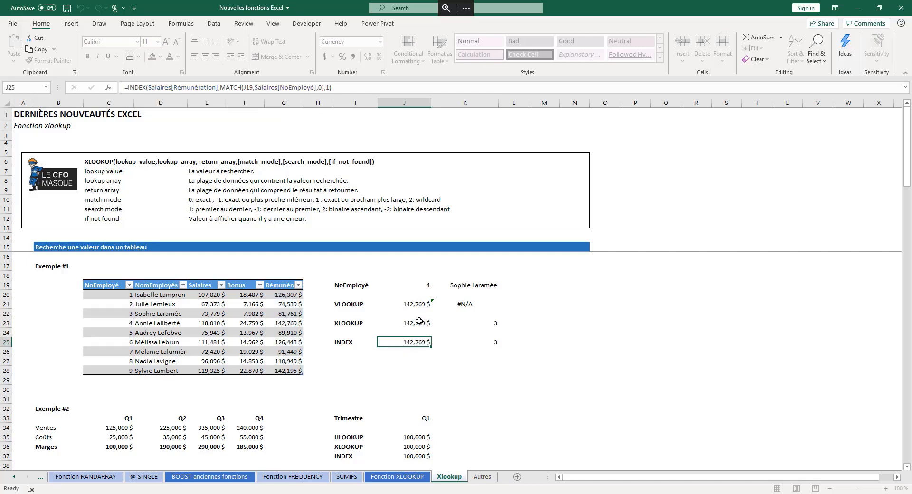
- Compare the XLOOKUP formula in J23 with the INDEX and MATCH formula in J25, leaving both unchanged
click(420, 321)
click(414, 342)
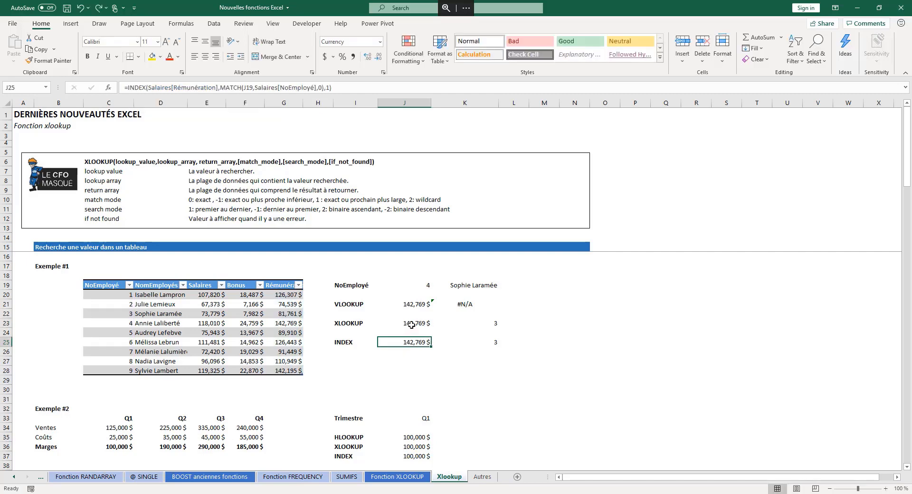
click(412, 324)
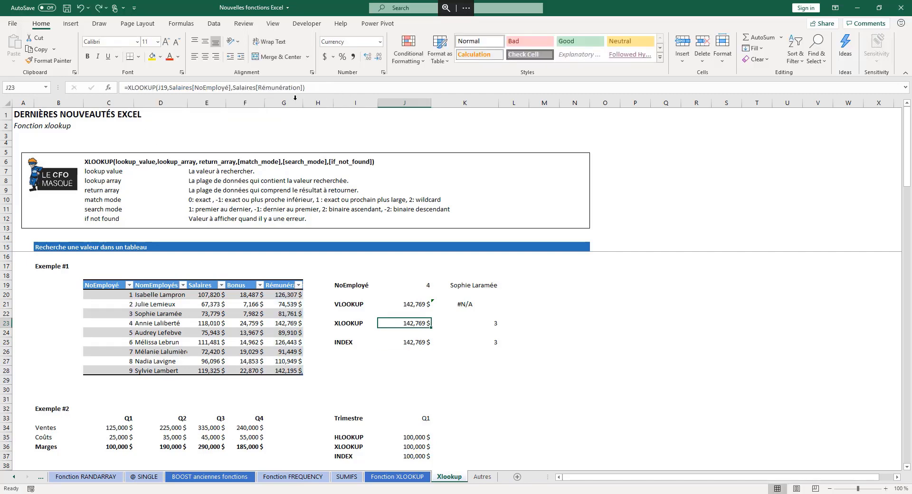
click(159, 88)
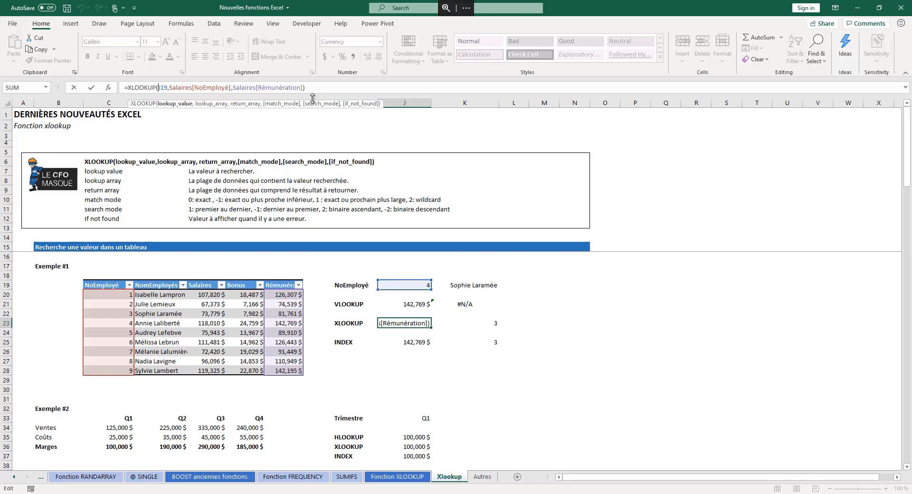
key(Escape)
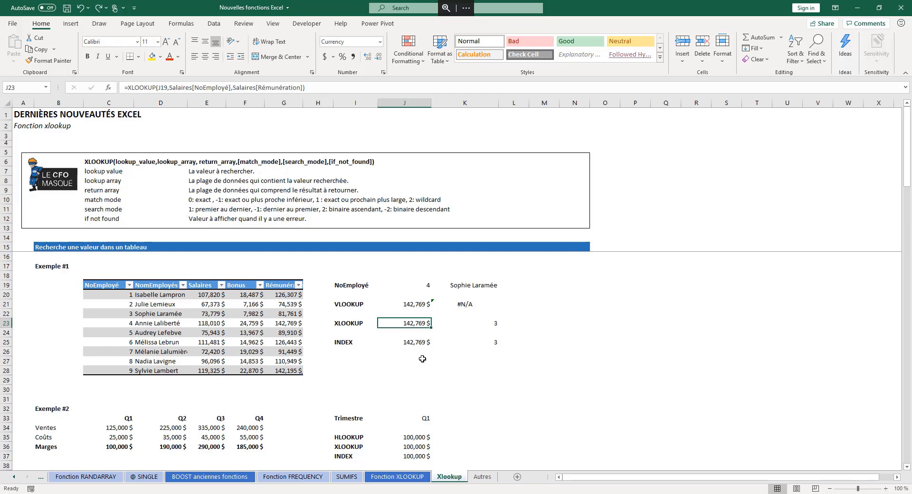
key(Down)
key(Down)
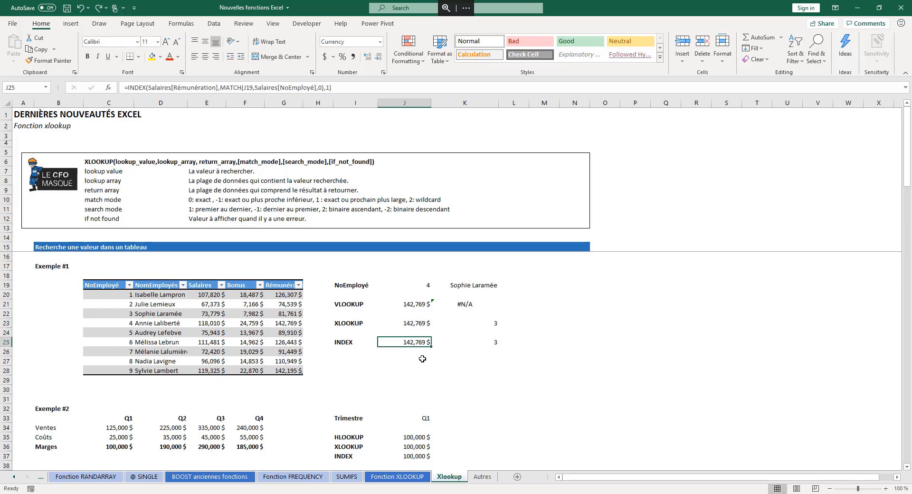
key(Up)
key(Up)
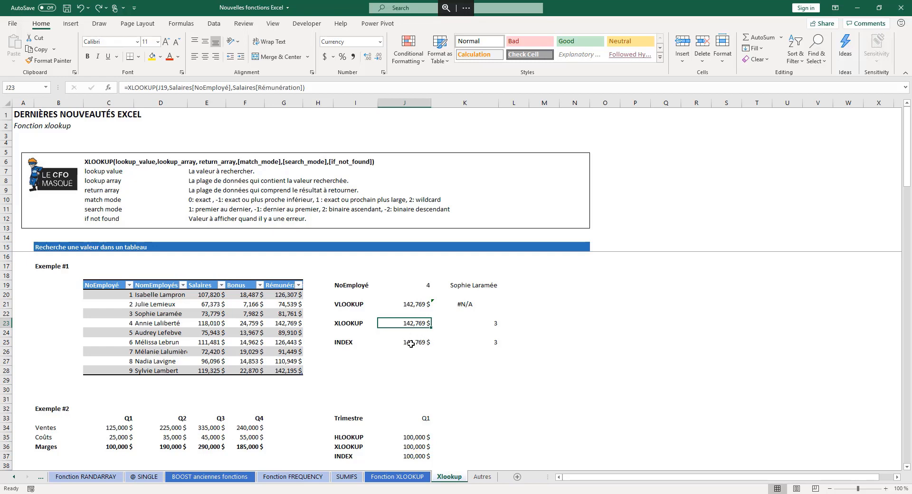
- Set the employee name in K19 to the fourth employee of the Exemple #1 table
click(481, 285)
click(504, 286)
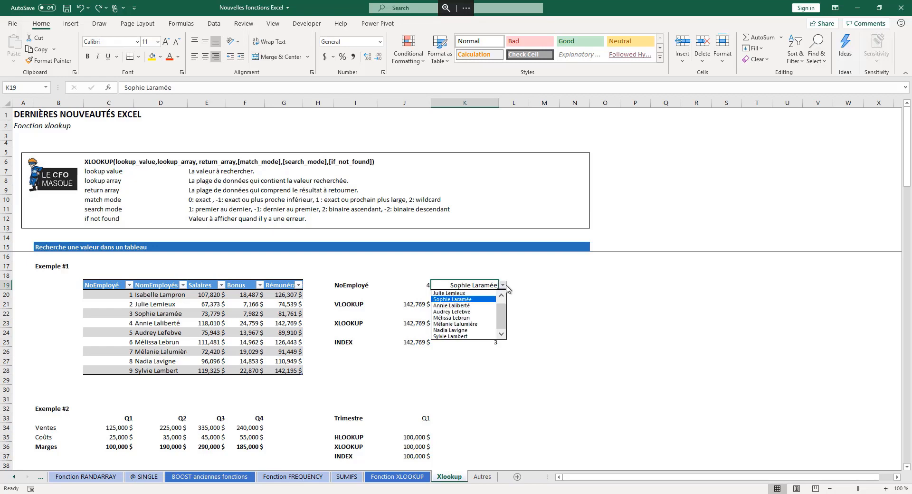
click(496, 313)
- Inspect the VLOOKUP formula in K21 and its column index argument, leaving it unchanged
click(484, 304)
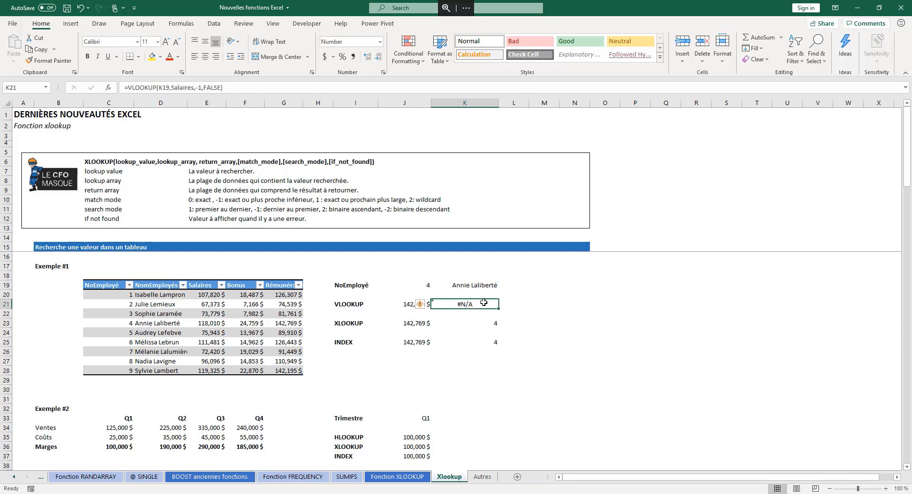
key(F2)
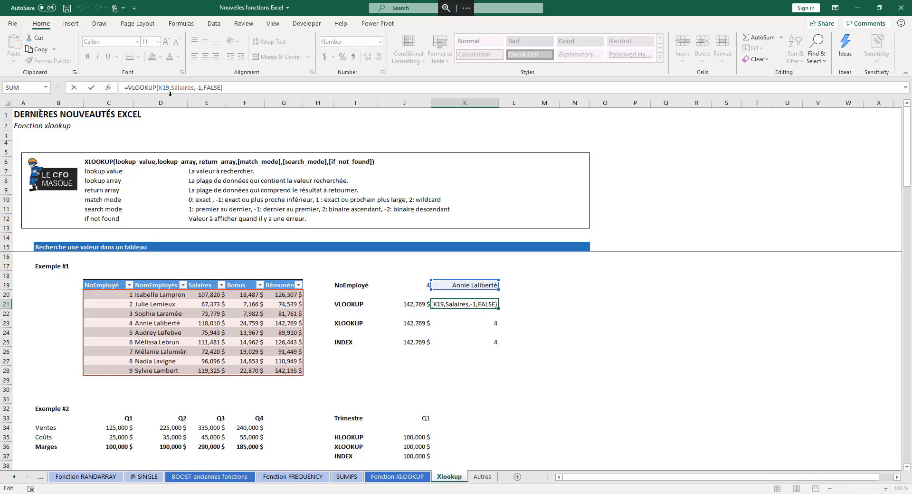
click(198, 87)
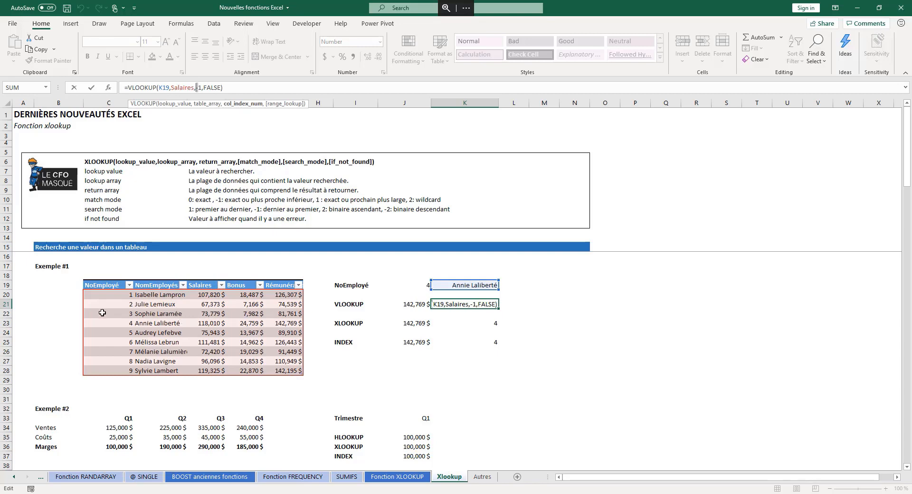
key(ctrl+Return)
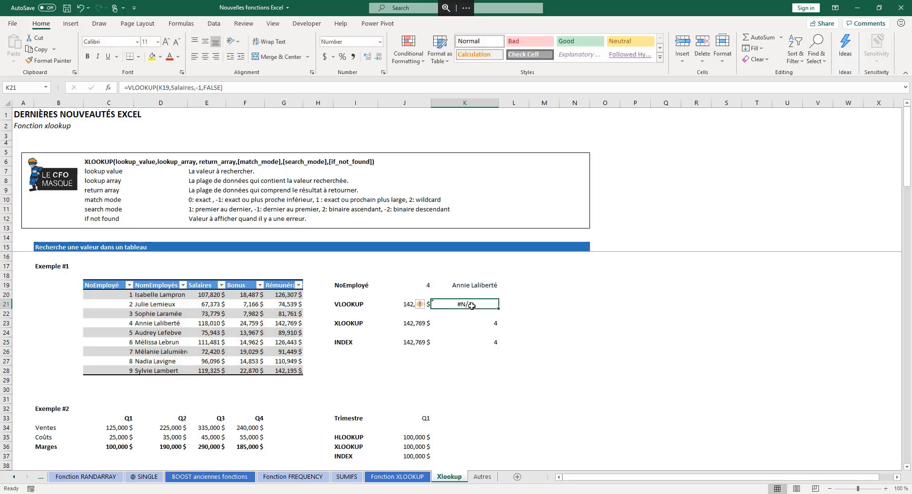
- Inspect the XLOOKUP formula in K23, which searches NomEmployés to return NoEmployé, going through each argument without changing it
click(468, 324)
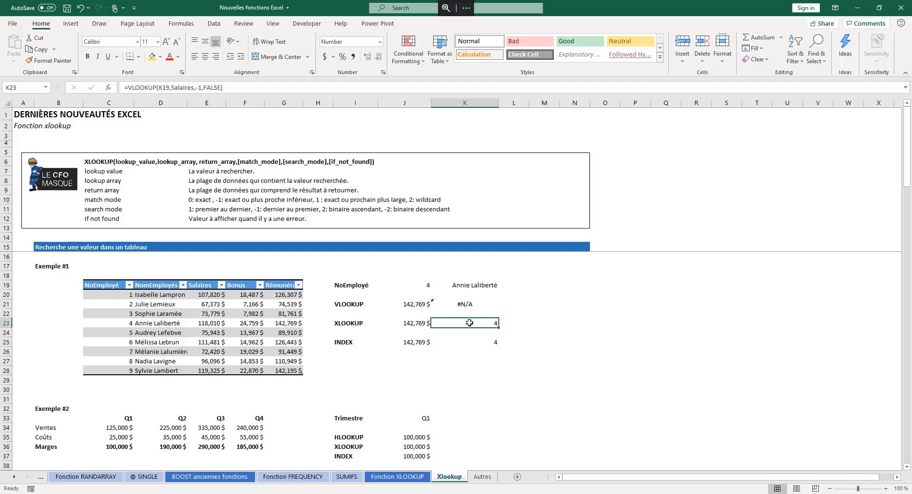
click(161, 87)
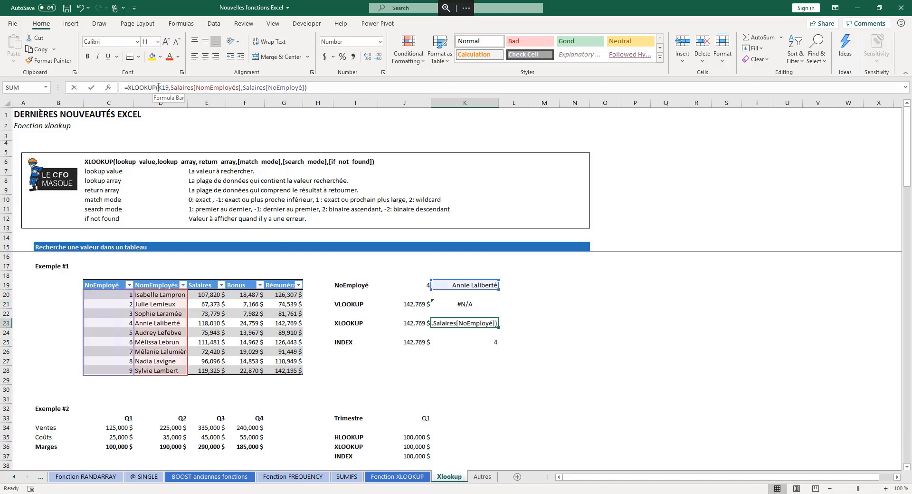
double_click(164, 87)
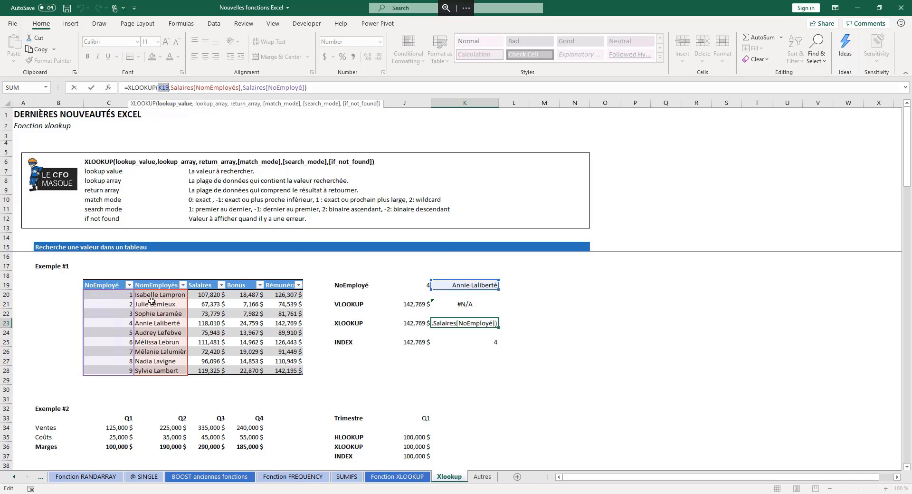
click(211, 104)
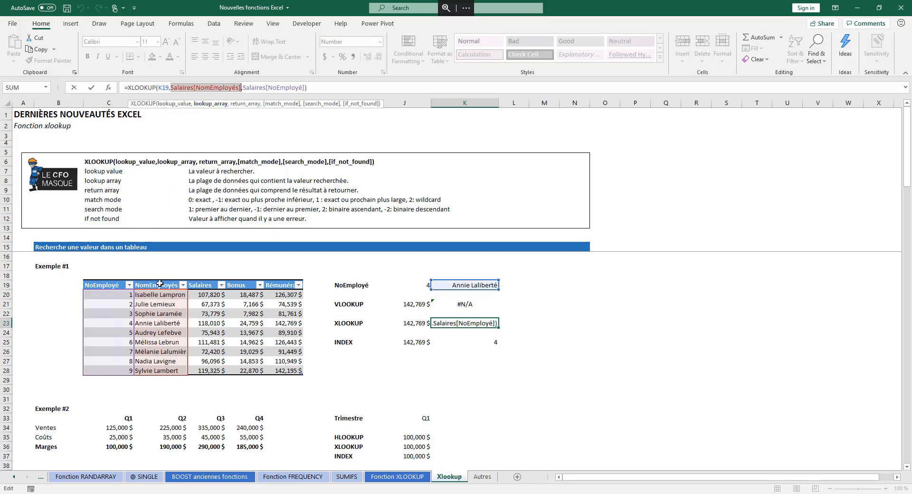
click(246, 104)
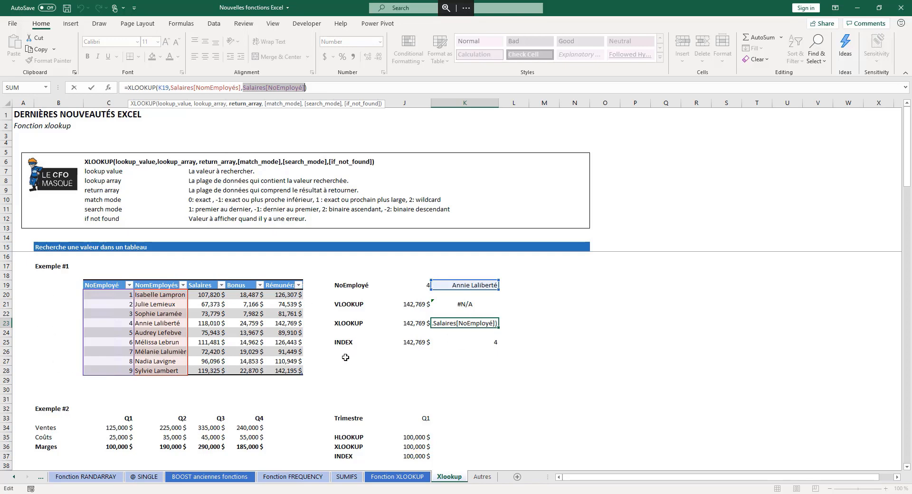
key(ctrl+Return)
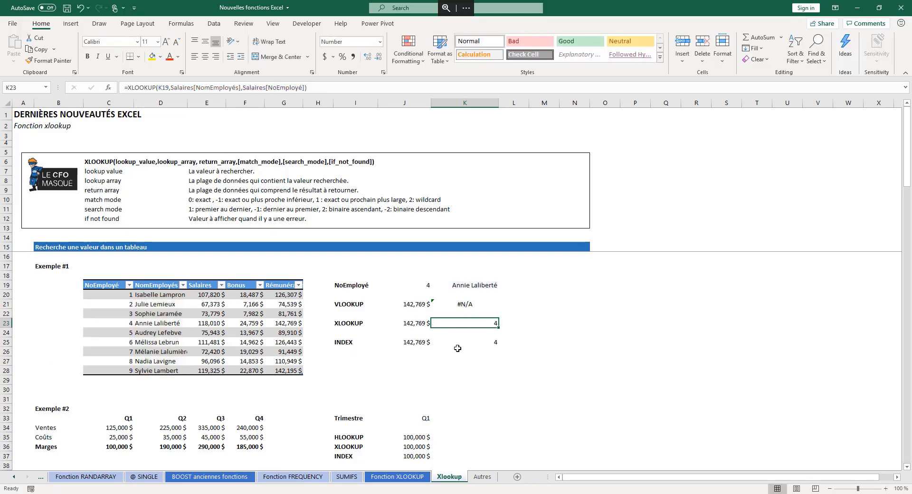
- Inspect the INDEX and MATCH formula in K25 and compare it with the XLOOKUP in K23, leaving both unchanged
click(459, 344)
key(F2)
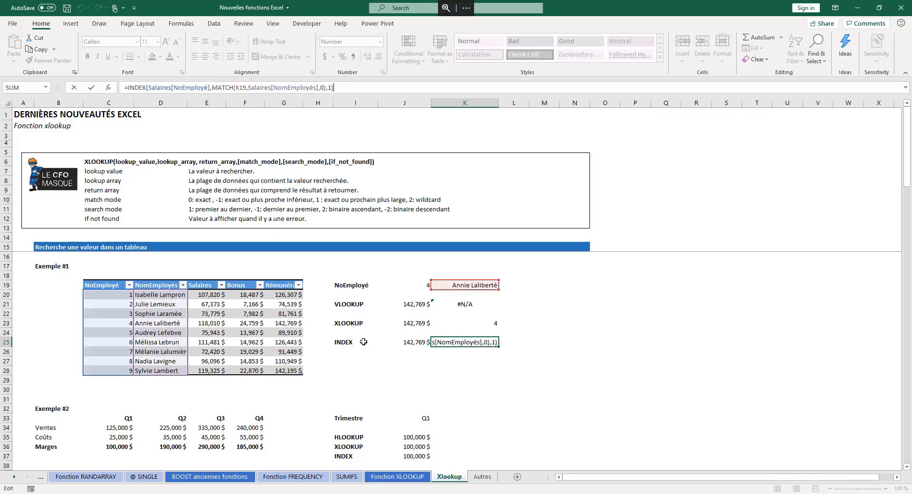
key(Escape)
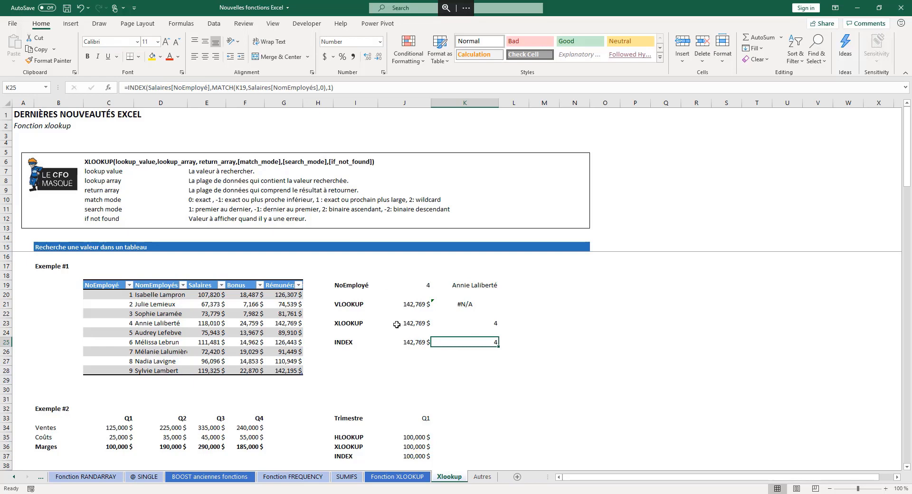
click(481, 322)
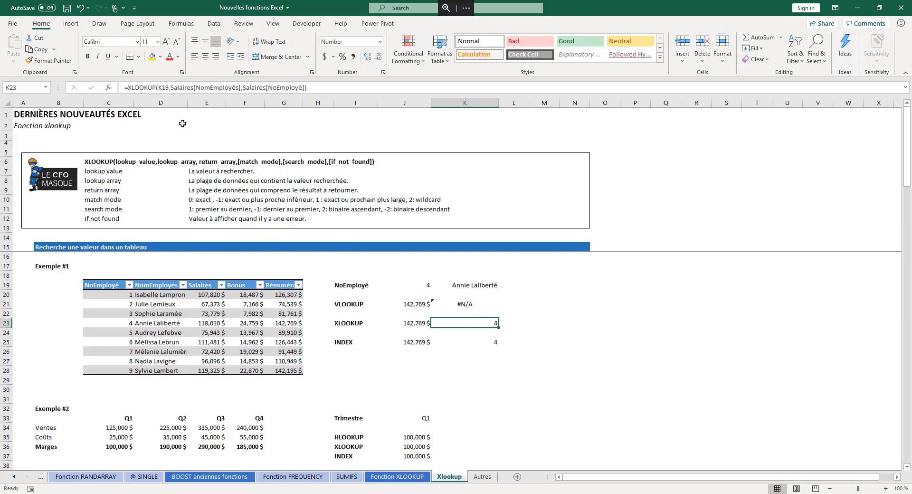
- Inspect the HLOOKUP formula in J35 of Exemple #2 and its table range, leaving it unchanged
scroll(185, 327, down, 6)
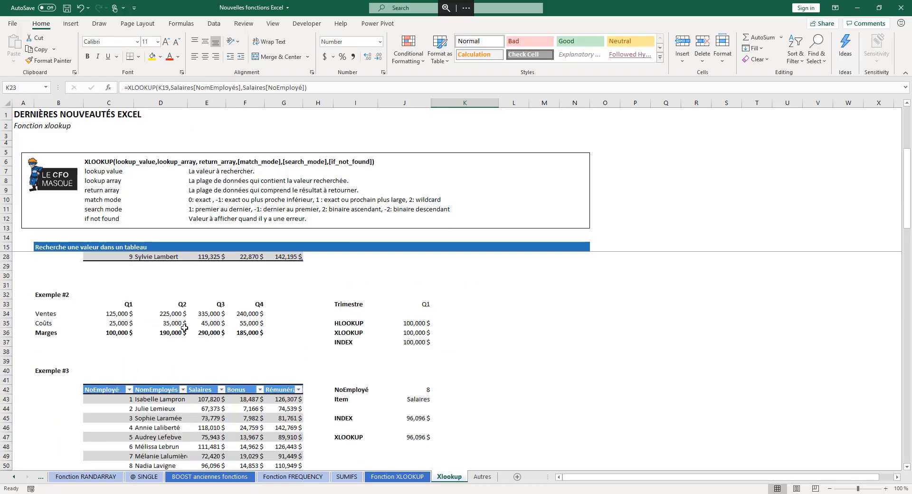
scroll(184, 328, up, 2)
double_click(419, 318)
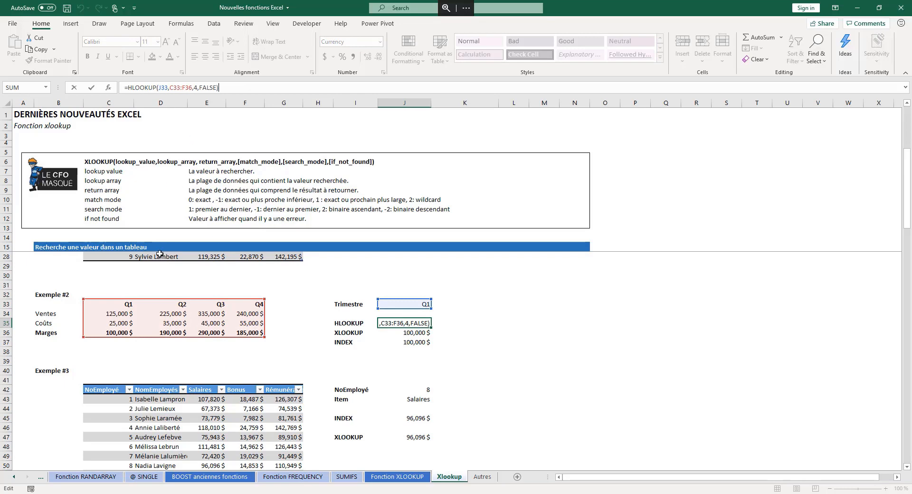
key(Escape)
- Insert a blank row above the Coûts row of Exemple #2, check the HLOOKUP cell, and undo the insertion
right_click(3, 317)
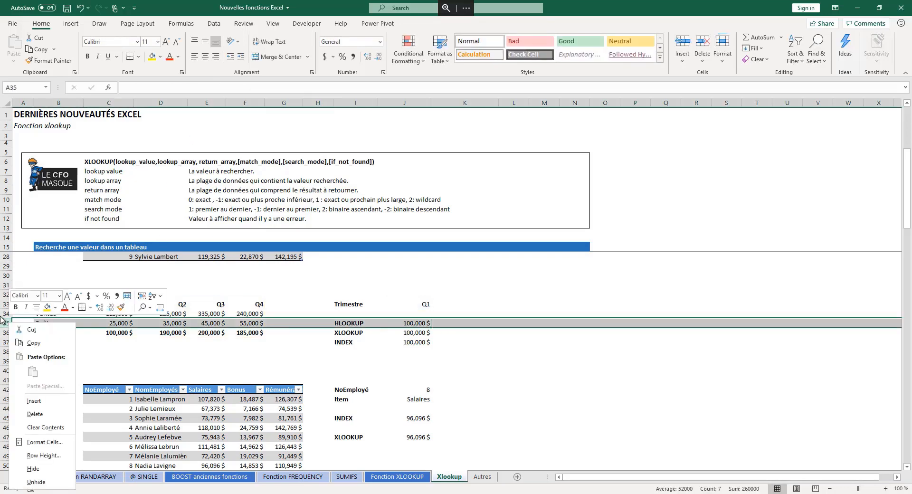
click(50, 401)
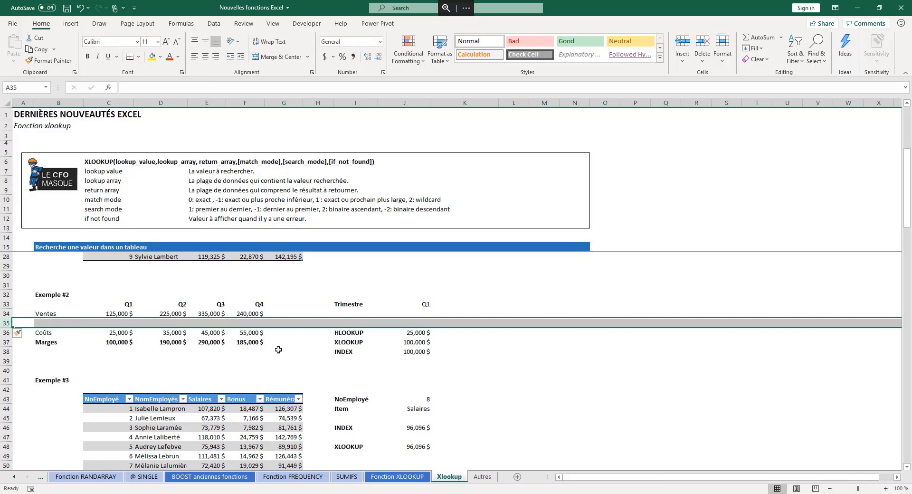
click(404, 335)
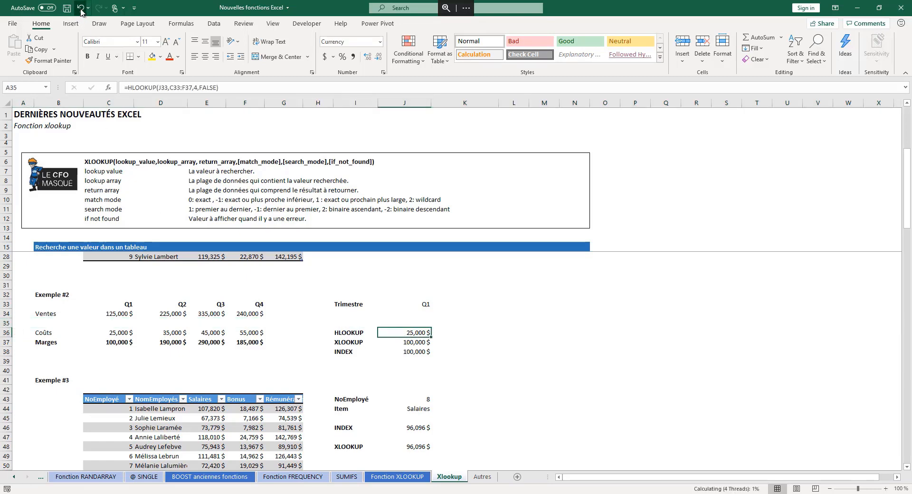
click(81, 8)
- Inspect the XLOOKUP formula in J36, going through its lookup value, lookup array and return array without changing it
click(427, 334)
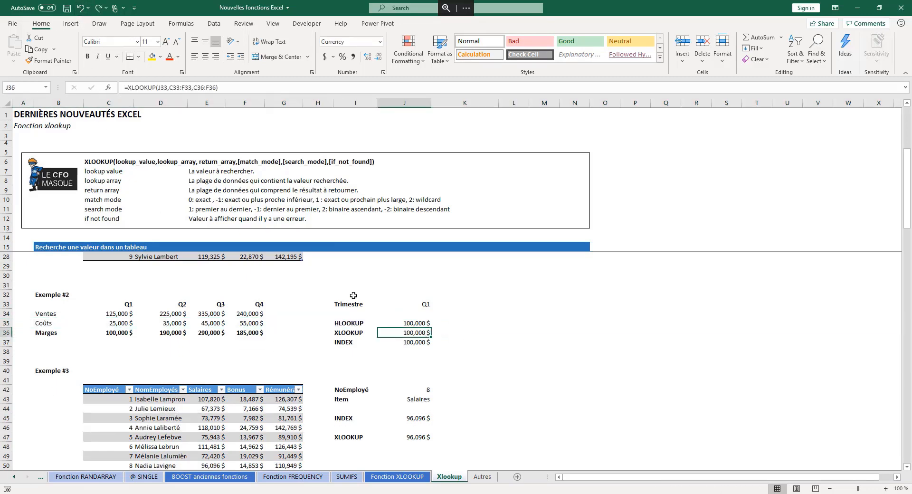
click(422, 340)
click(420, 333)
key(F2)
double_click(160, 87)
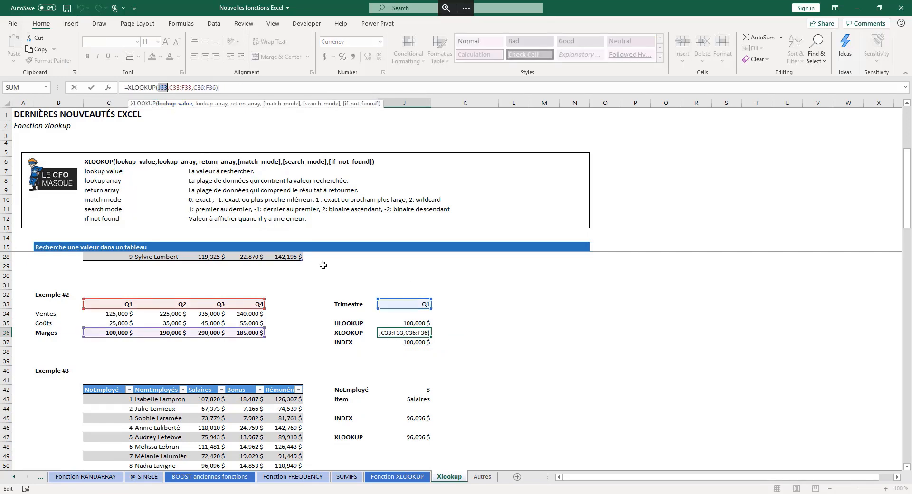
click(203, 103)
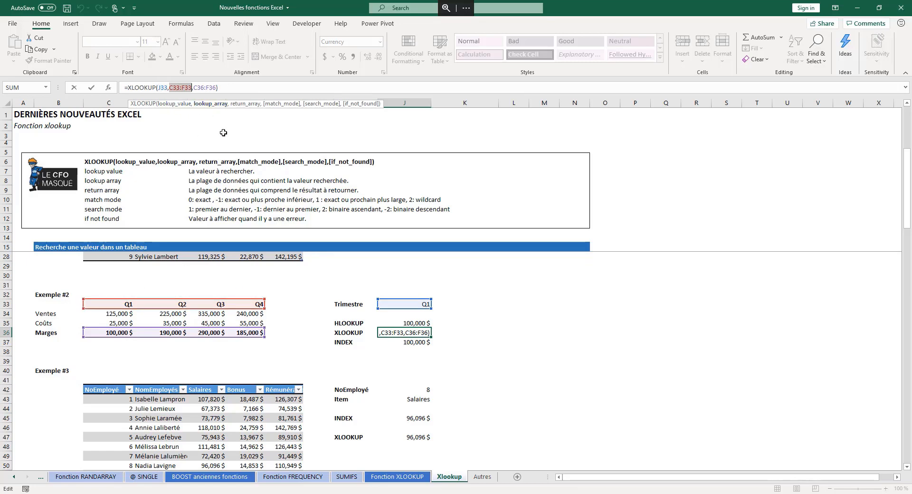
click(238, 108)
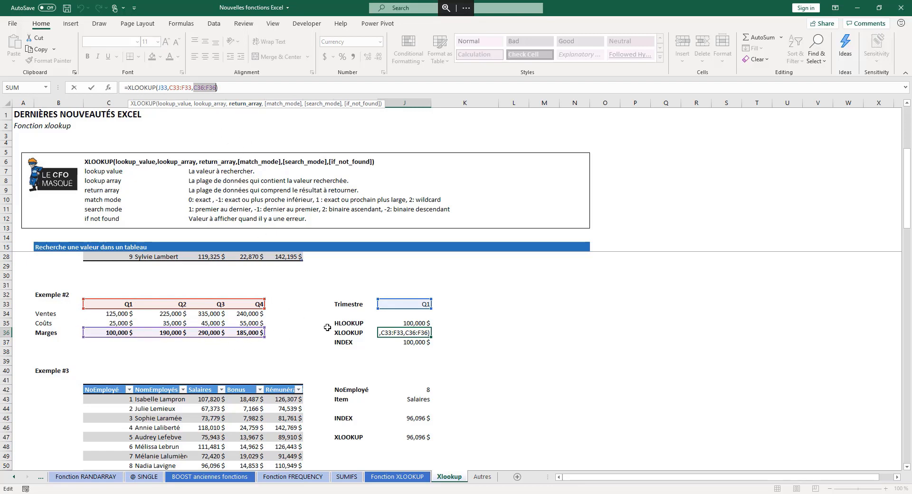
key(Escape)
- Examine the Exemple #3 table, the NoEmployé criterion in J42 and the choices for Item in J43, keeping Salaires
scroll(271, 357, down, 4)
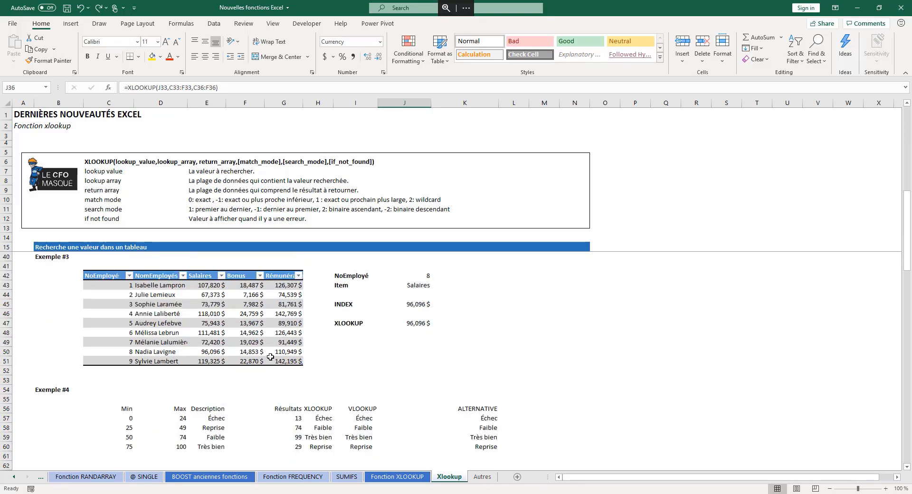
click(167, 298)
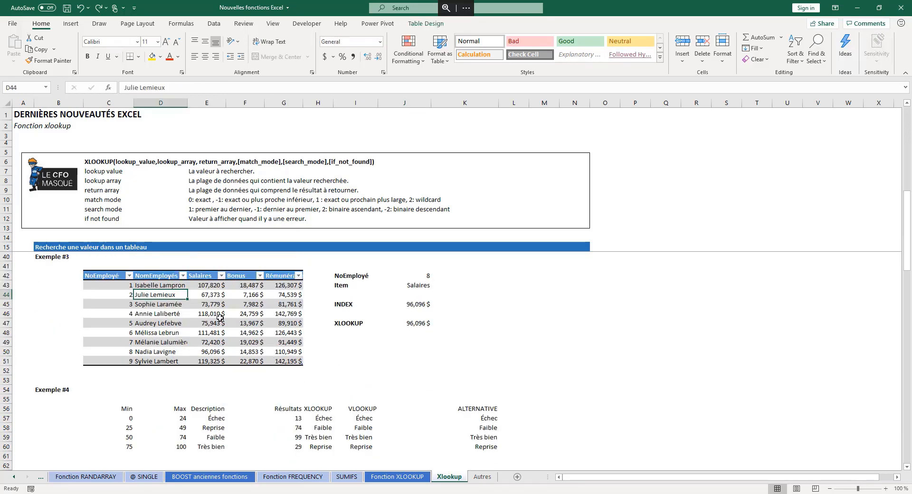
click(423, 276)
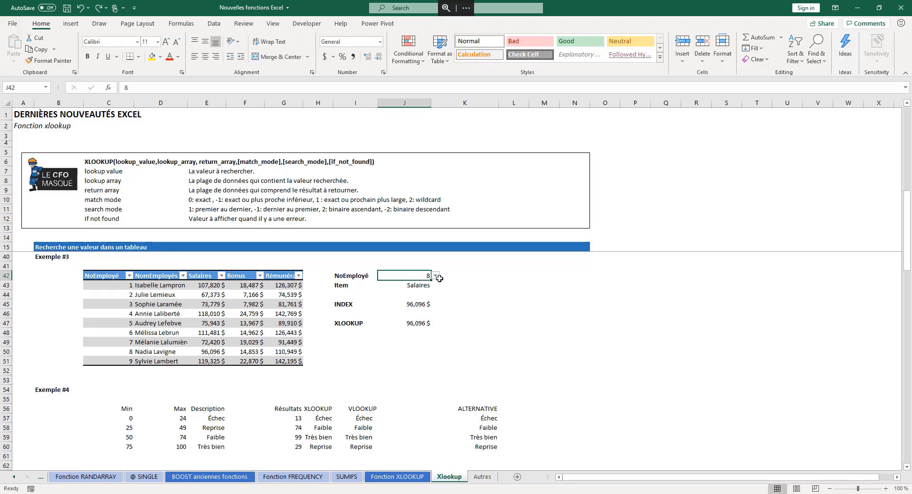
click(423, 284)
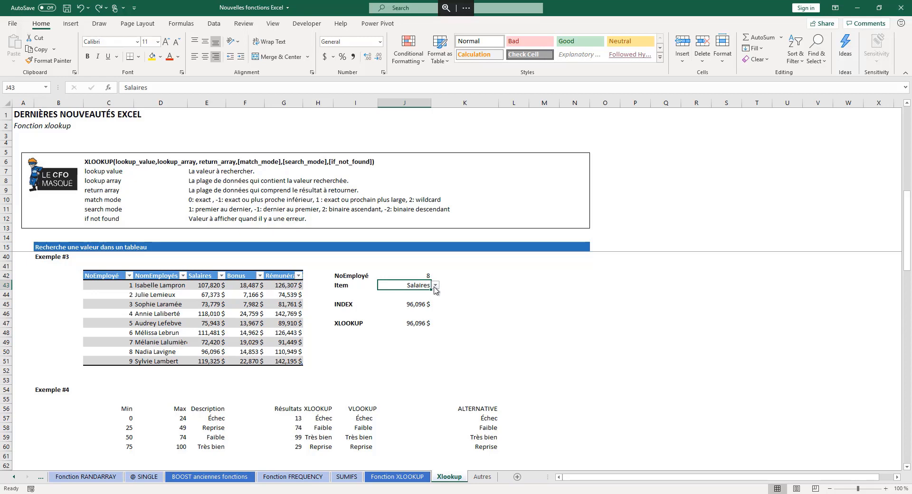
click(435, 286)
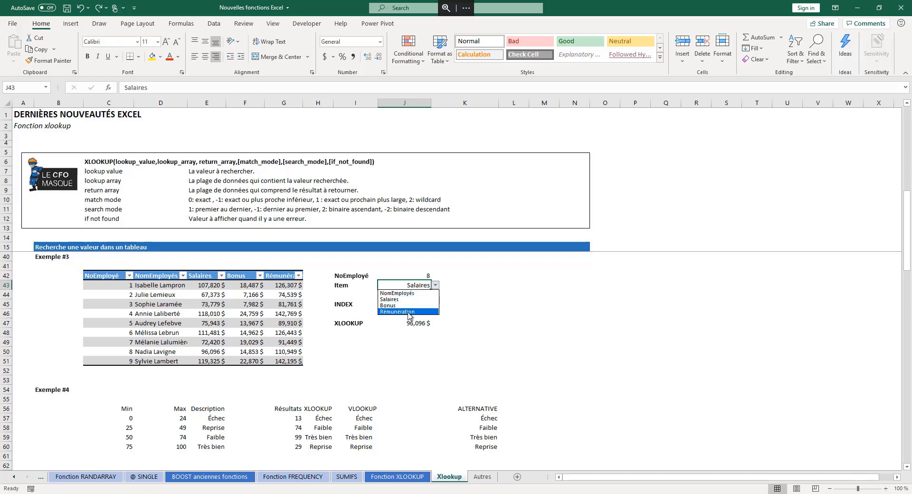
key(Escape)
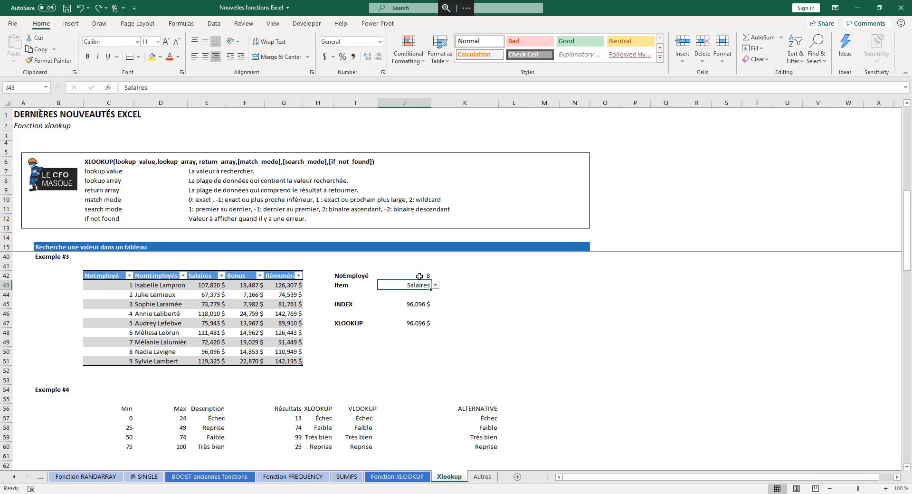
key(Down)
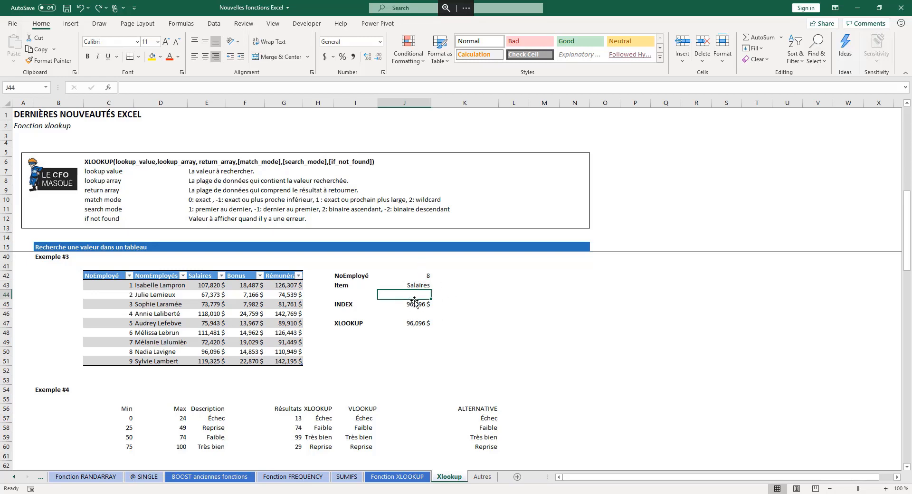
- Inspect the INDEX formula in J45, going through its Salaires2 array and the two MATCH arguments for row and column
click(417, 305)
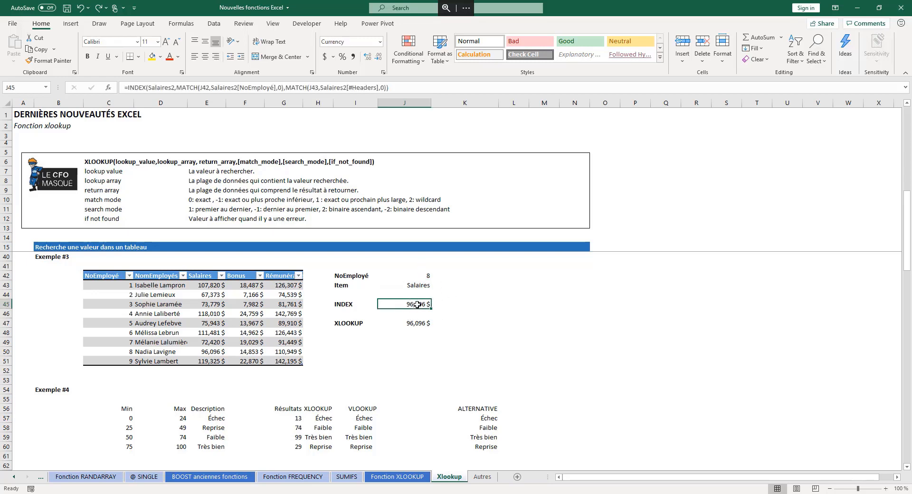
click(152, 88)
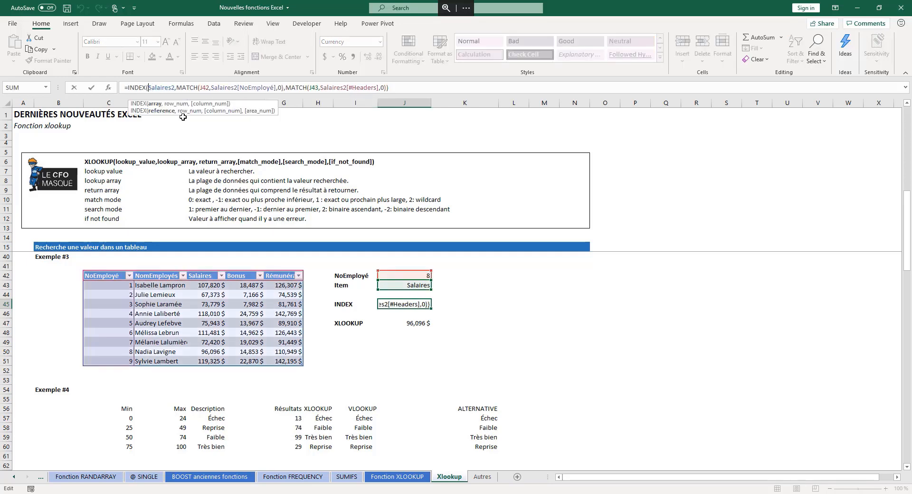
click(156, 105)
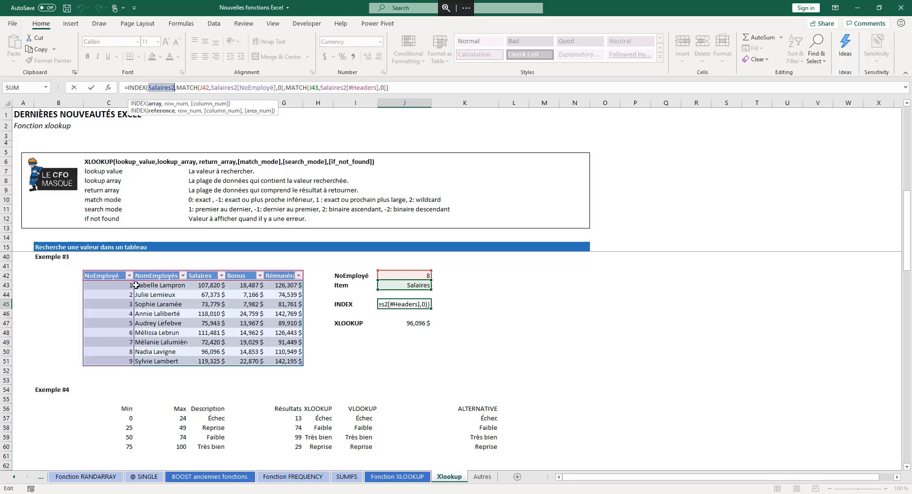
click(179, 109)
click(199, 108)
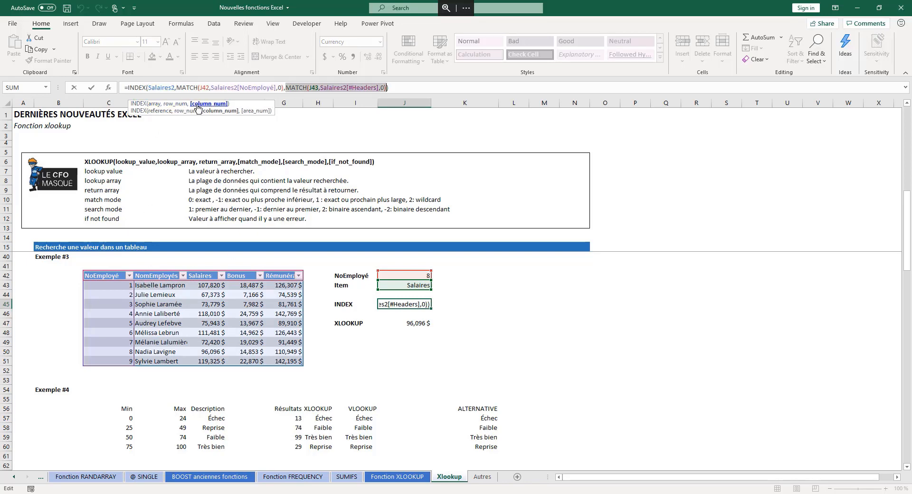
click(176, 104)
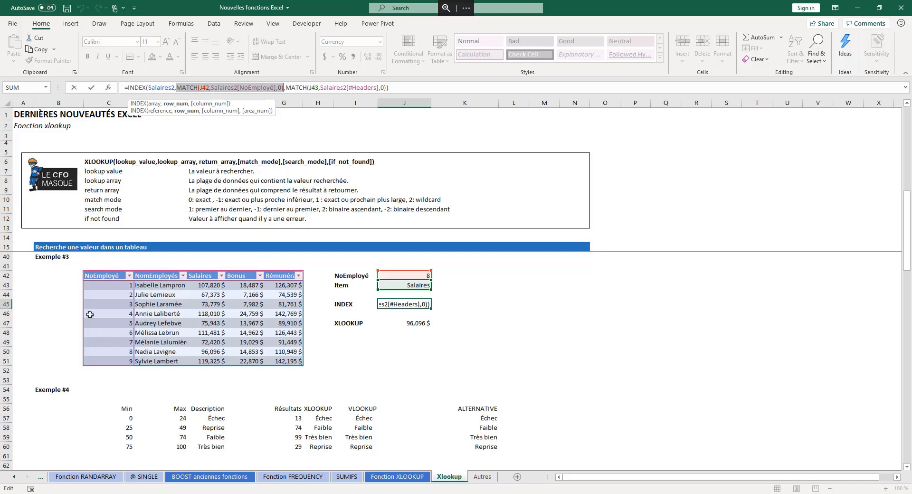
click(213, 105)
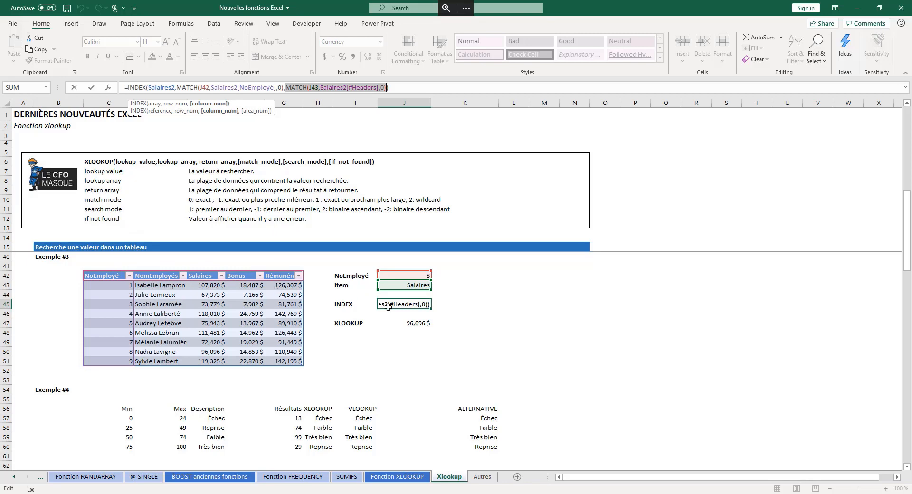
key(ctrl+Return)
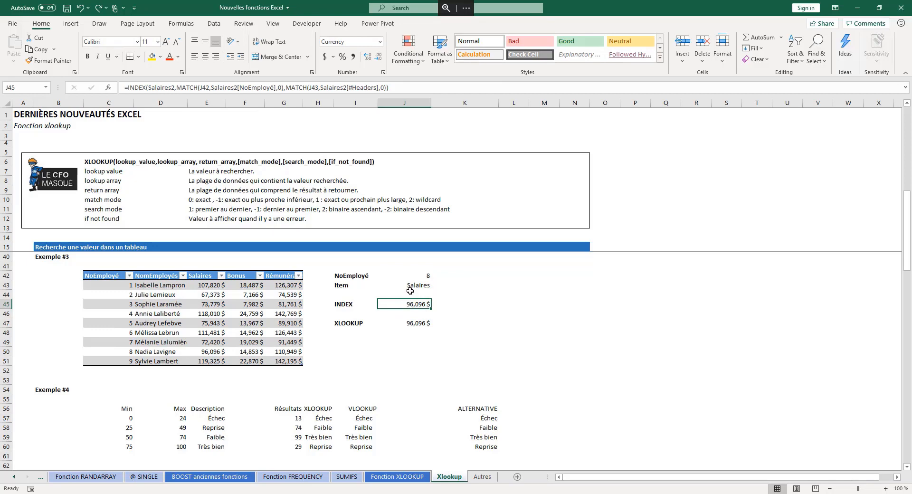
- Inspect the outer XLOOKUP in J47, going through its lookup value, NoEmployé lookup array and nested return array
click(406, 322)
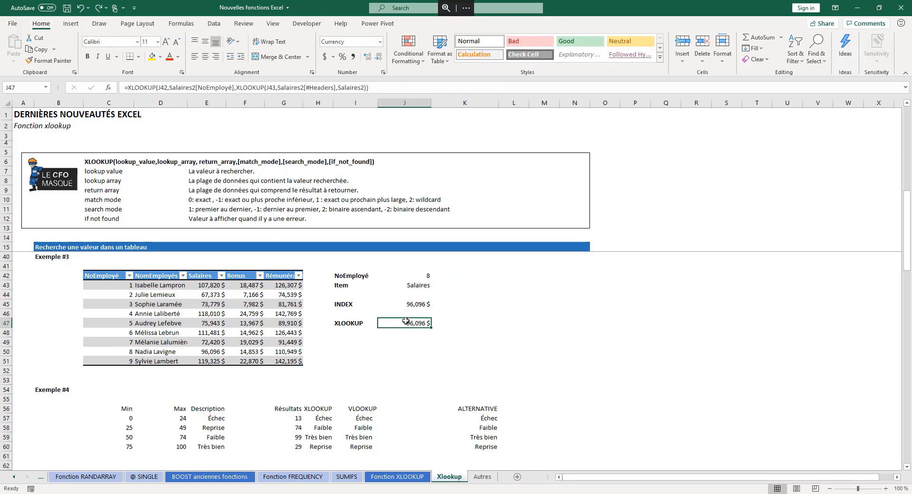
click(159, 88)
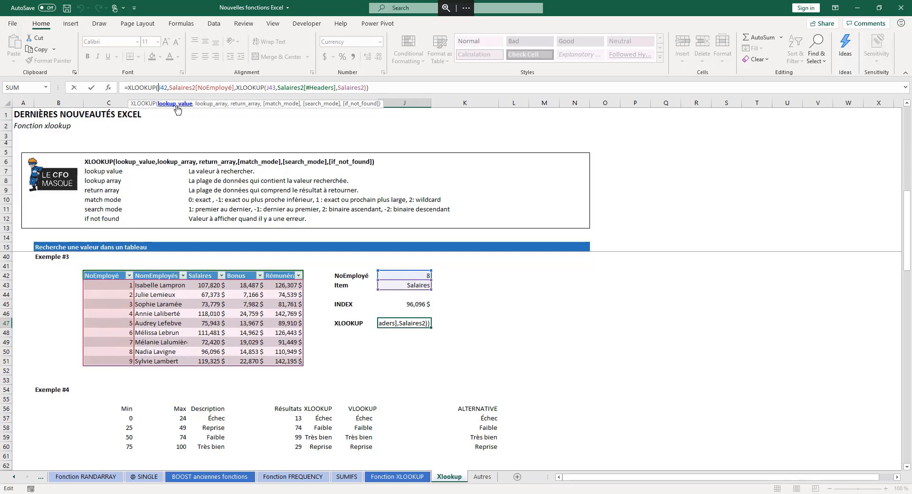
click(171, 105)
click(209, 104)
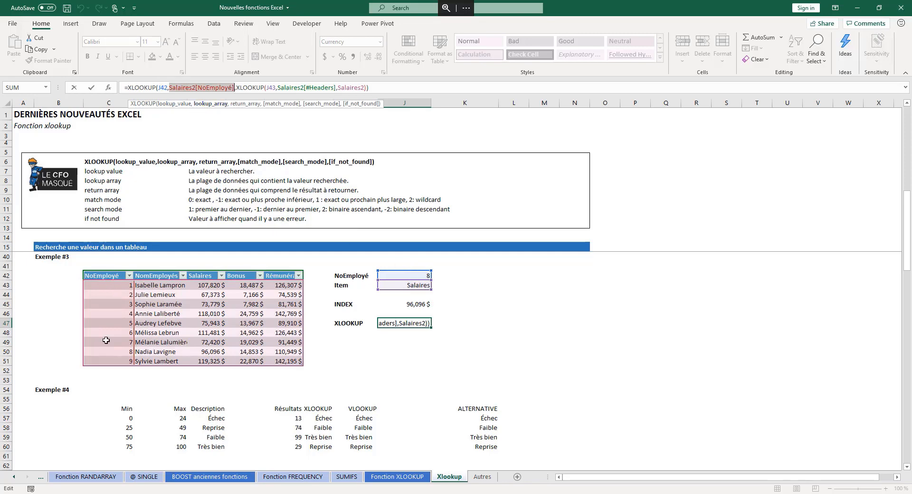
click(243, 103)
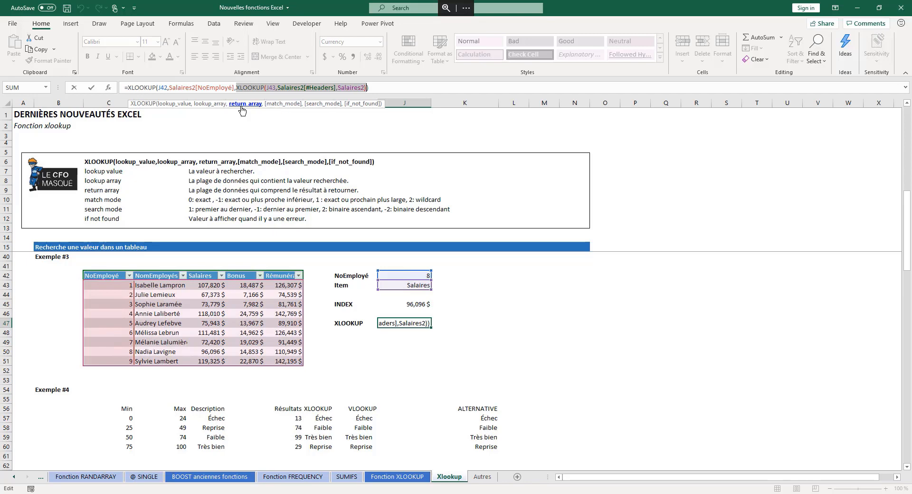
- Inspect the nested XLOOKUP in J47, which looks up J43 in the Salaires2 headers, leaving the formula unchanged
click(268, 88)
double_click(270, 88)
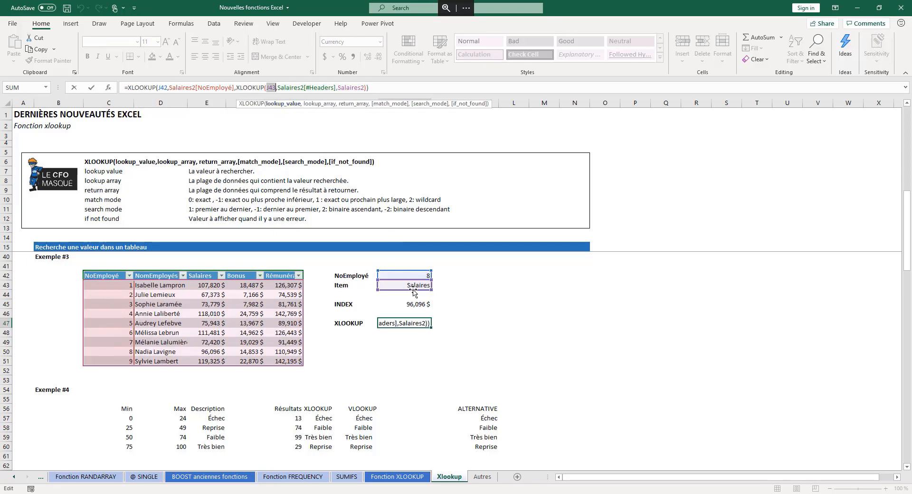
click(318, 105)
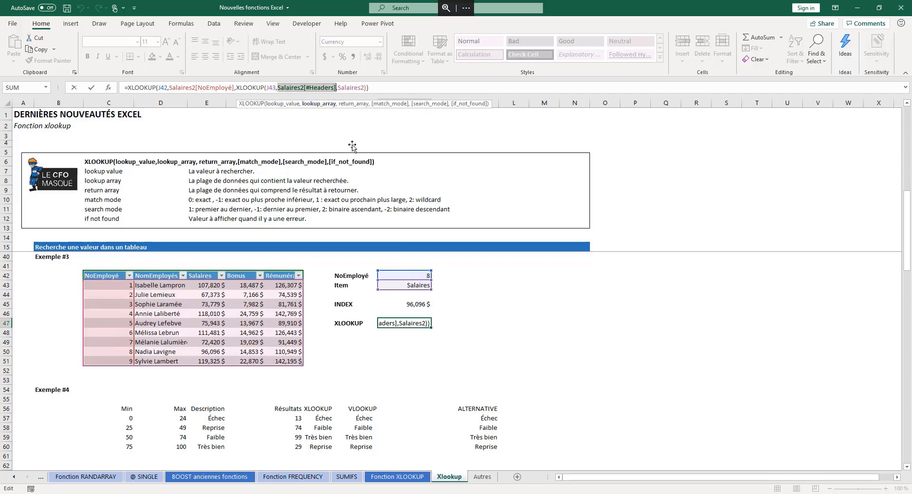
click(347, 104)
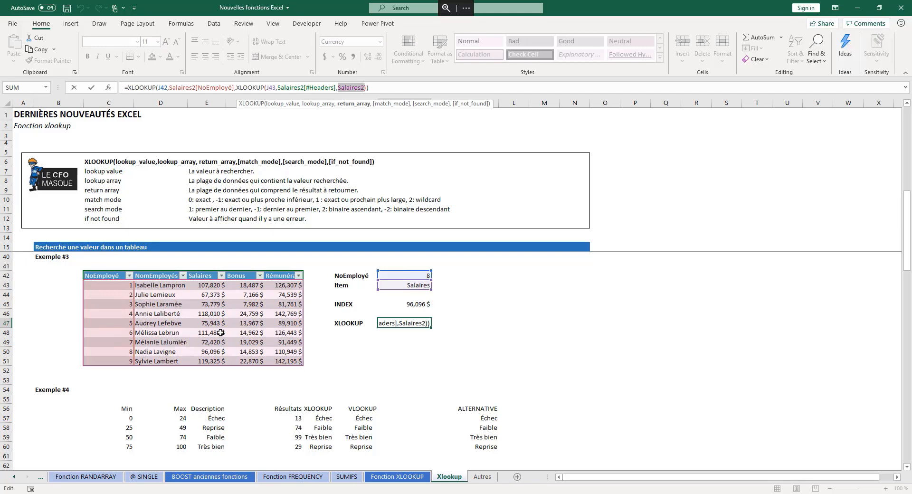
click(379, 89)
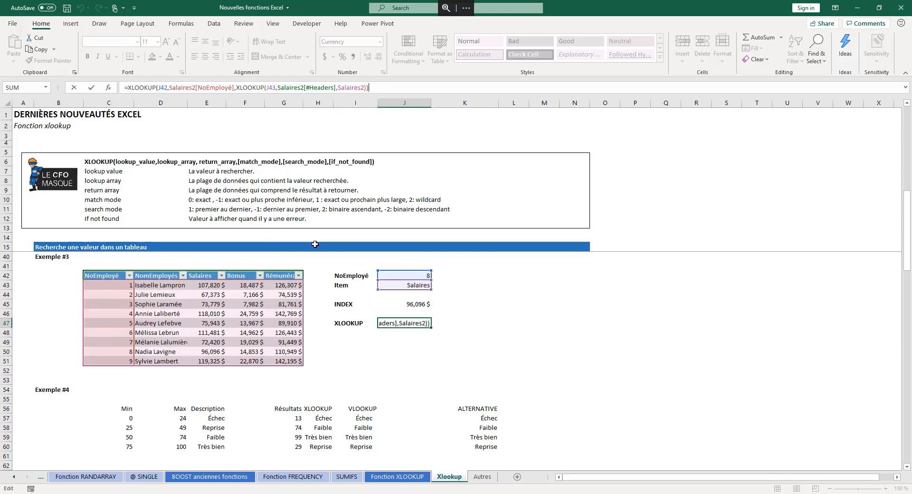
key(Return)
key(Up)
key(Up)
key(Up)
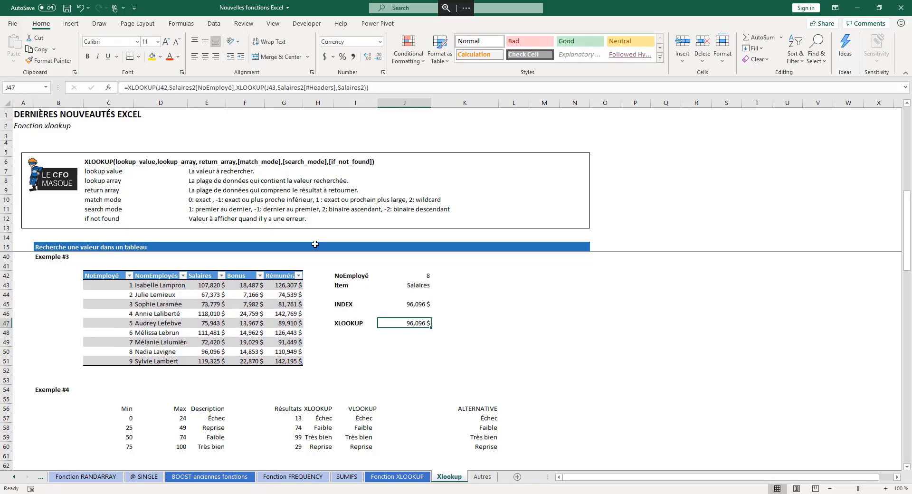
- Examine the Exemple #4 grading scale, with its Min and Max bounds in C57:D60 and each Description in E57:E60
key(Down)
key(Down)
scroll(288, 376, down, 2)
scroll(288, 376, down, 2)
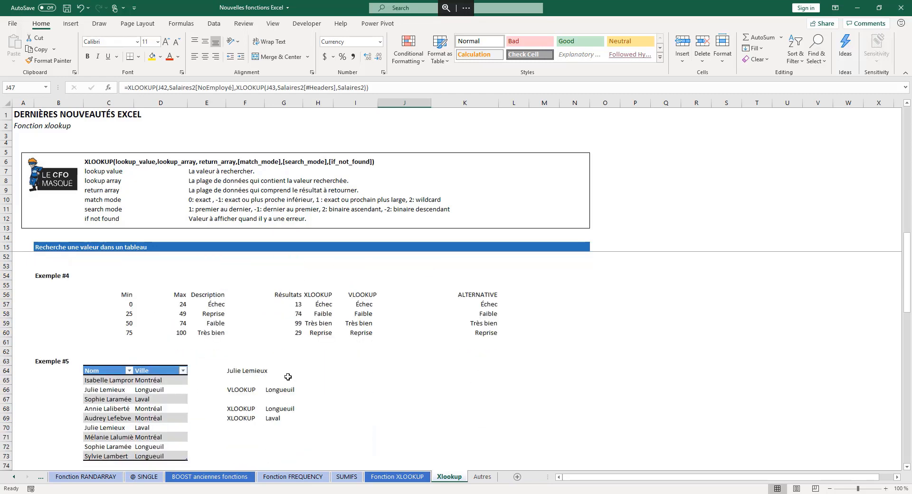
click(209, 305)
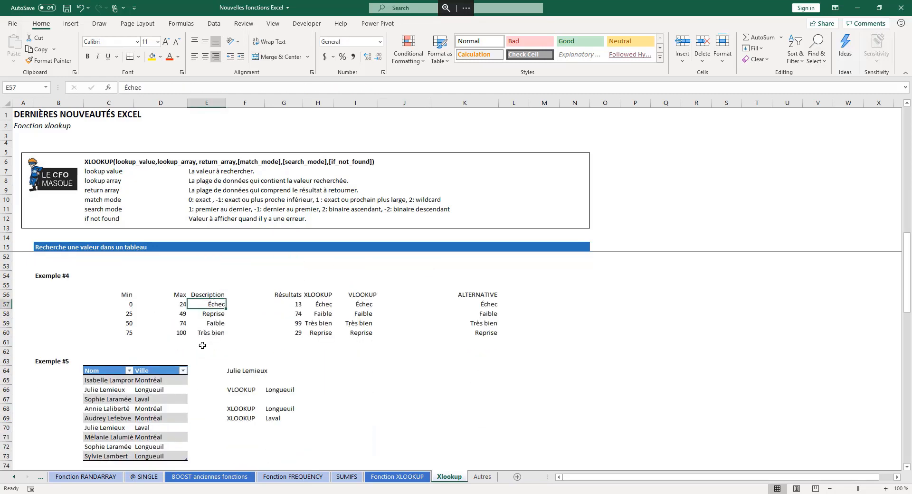
drag(132, 305, 171, 329)
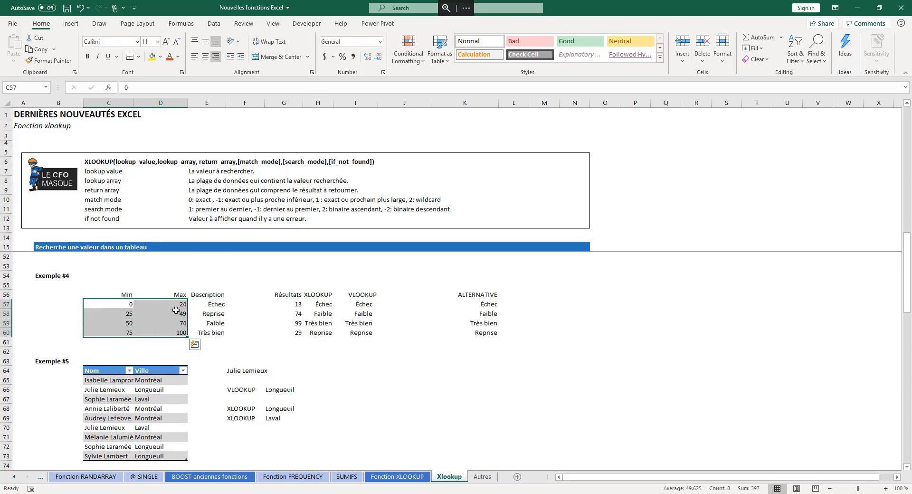
click(203, 306)
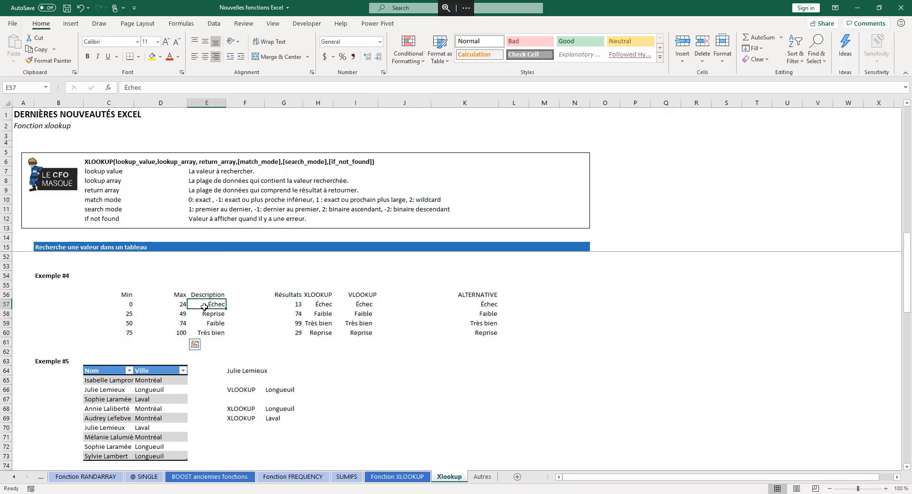
key(Down)
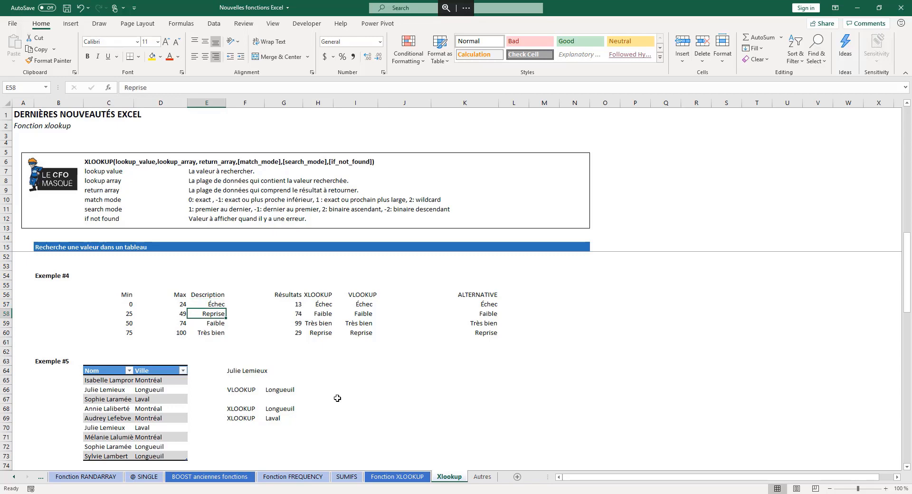
key(Down)
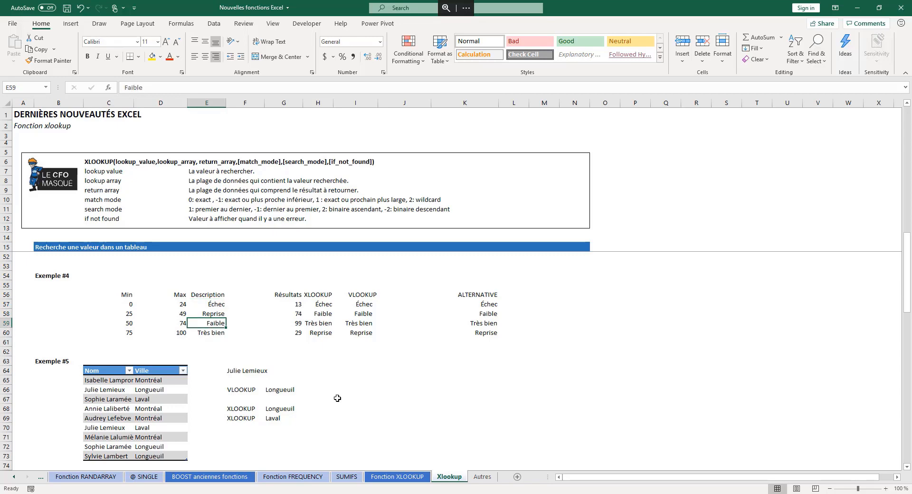
key(Down)
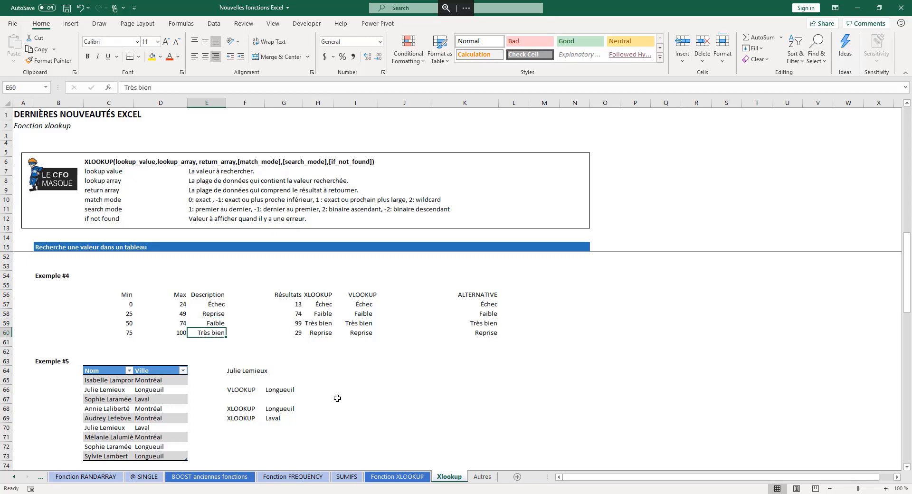
- Go through the Résultats values in G57:G60 that serve as lookup values in Exemple #4
key(Right)
key(Right)
key(Up)
key(Up)
key(Up)
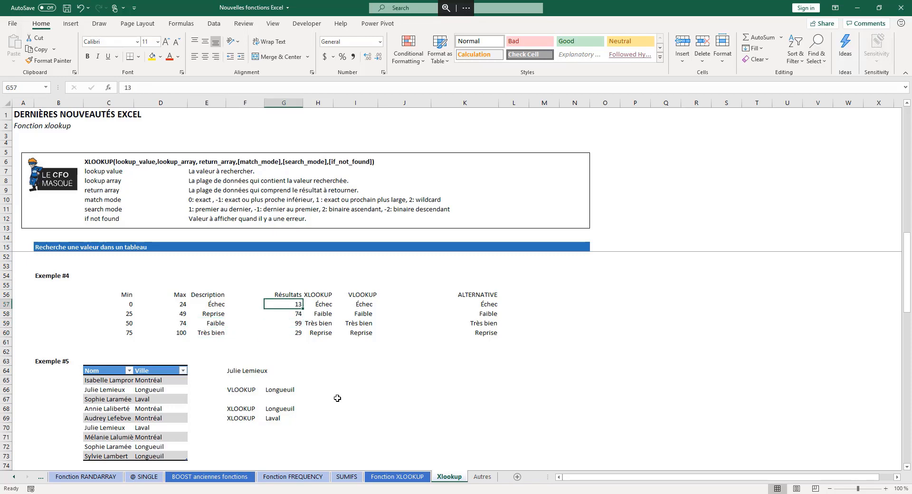
key(Down)
key(Down)
key(Down)
key(Up)
key(Up)
key(Up)
key(Down)
key(Down)
key(Down)
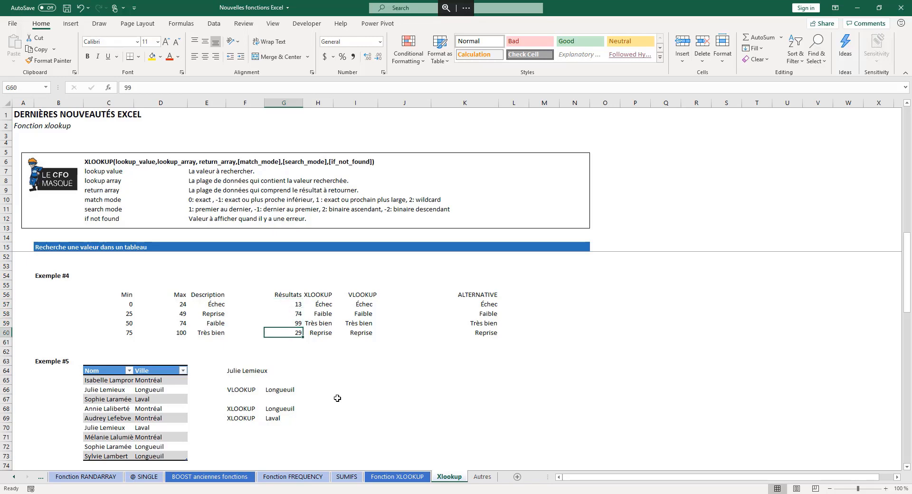
key(Up)
key(Up)
key(Up)
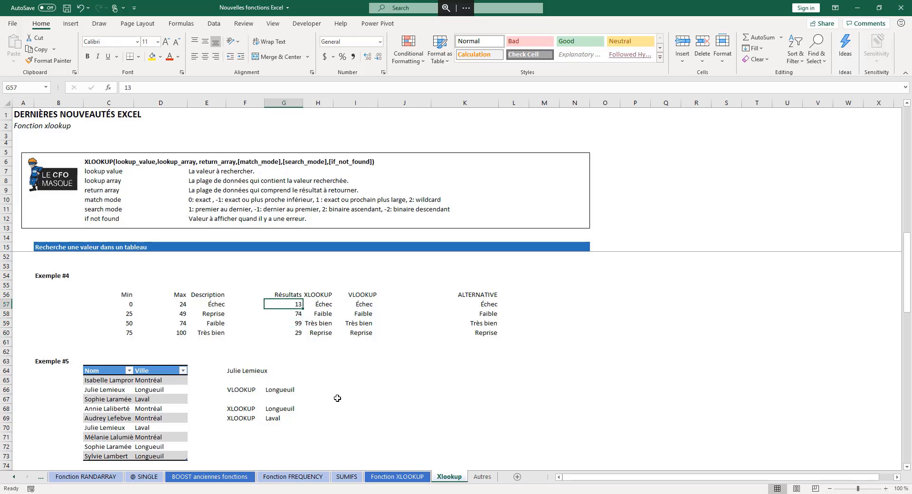
- Inspect the VLOOKUP formula in I57, focusing on its column index and TRUE range_lookup argument, leaving it unchanged
key(Right)
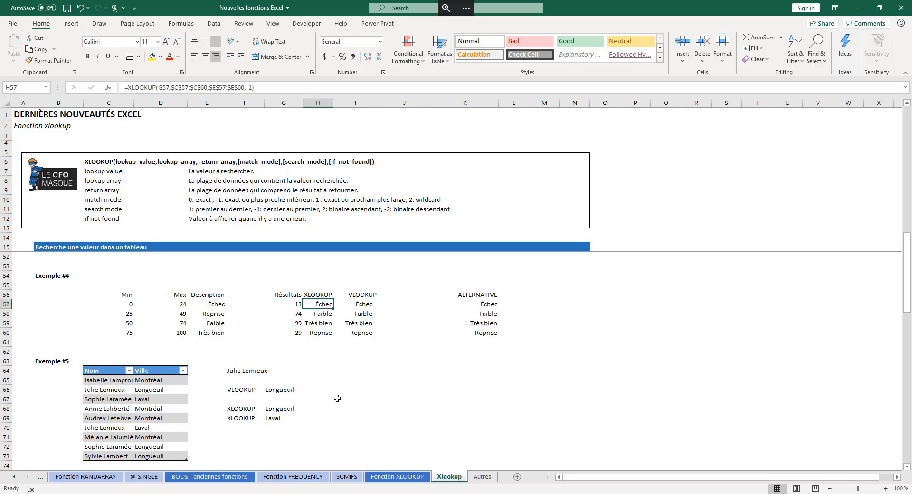
key(Right)
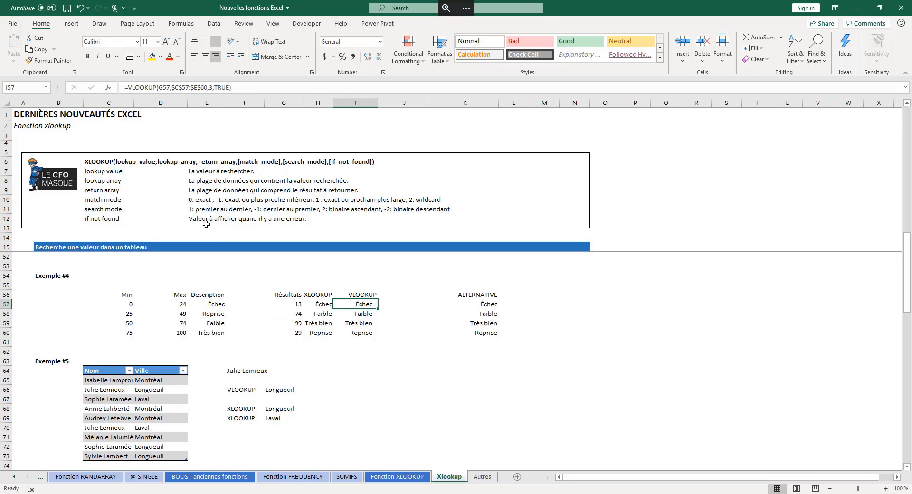
click(159, 88)
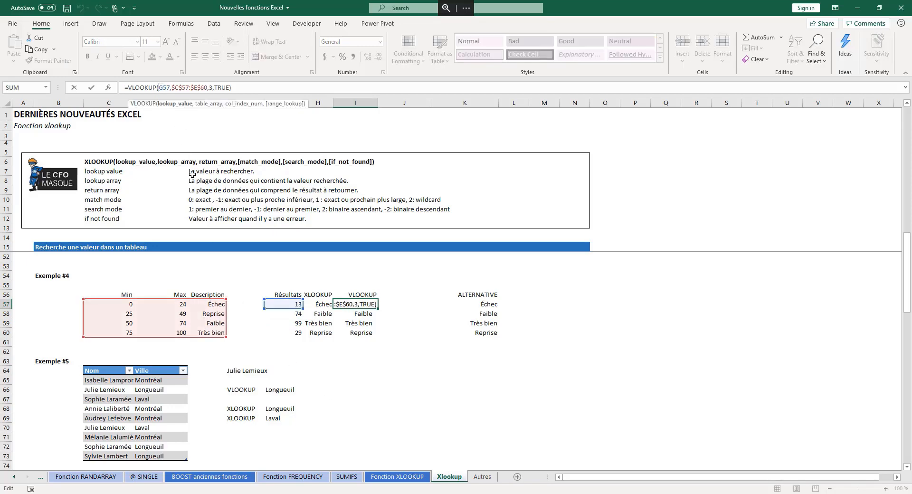
drag(215, 88, 230, 88)
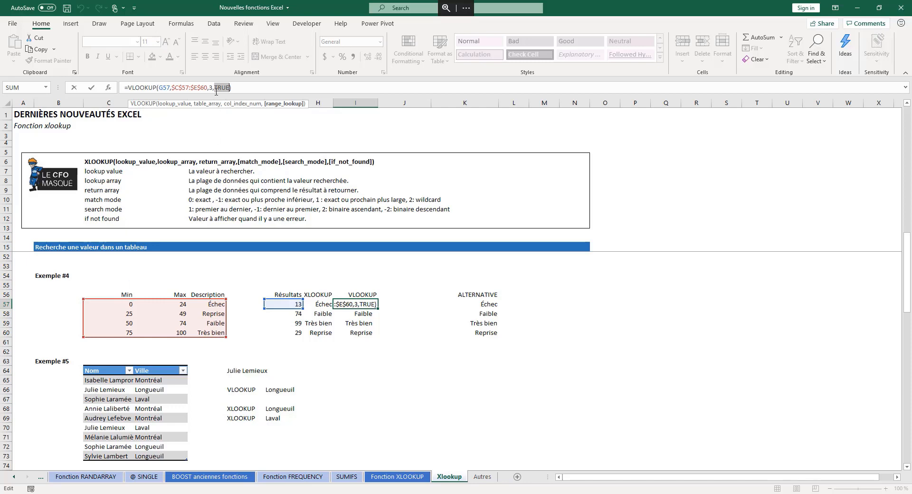
drag(213, 88, 210, 88)
key(Escape)
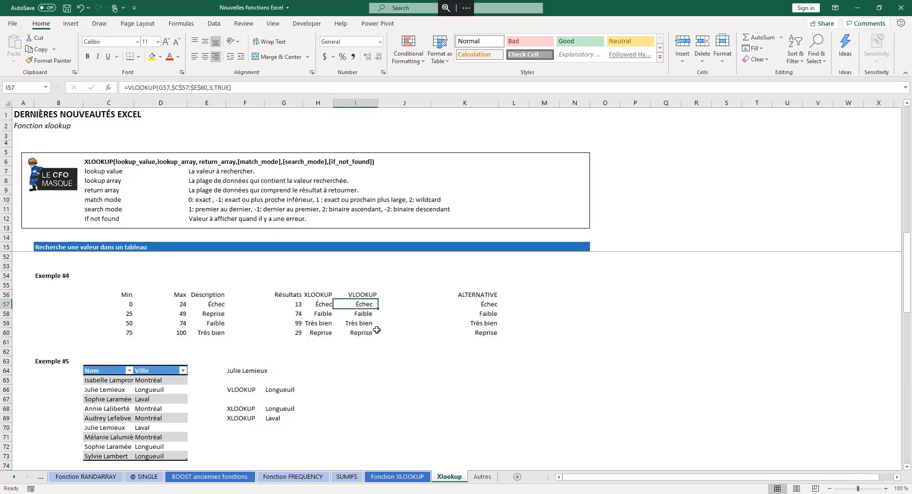
- Inspect the XLOOKUP formula in H57 argument by argument, from lookup value, Min lookup array and Description return array to match mode
key(Left)
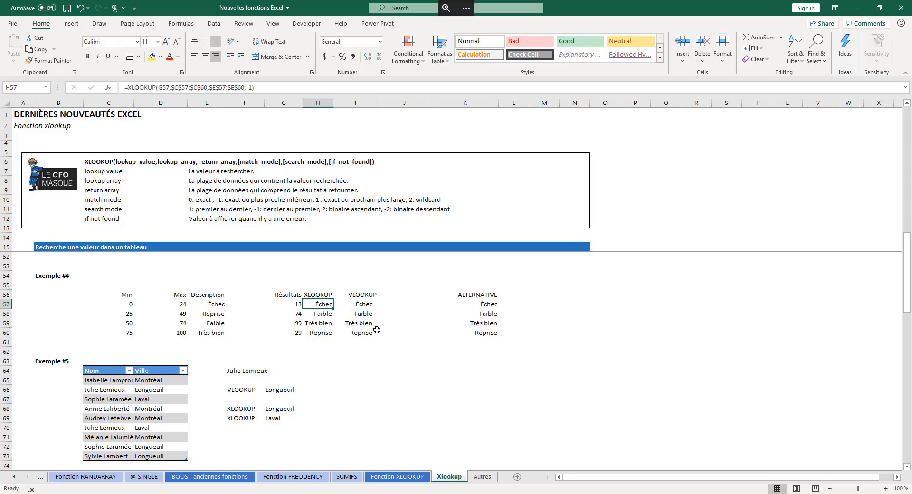
key(F2)
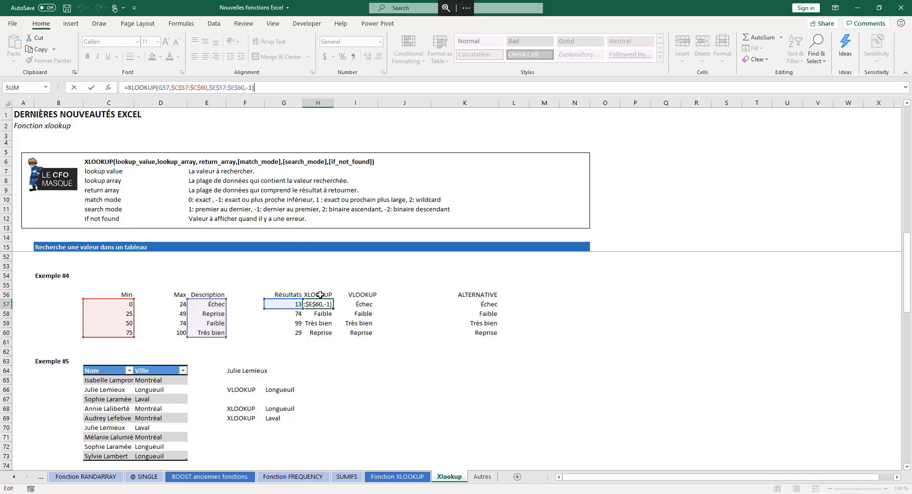
click(157, 87)
double_click(164, 88)
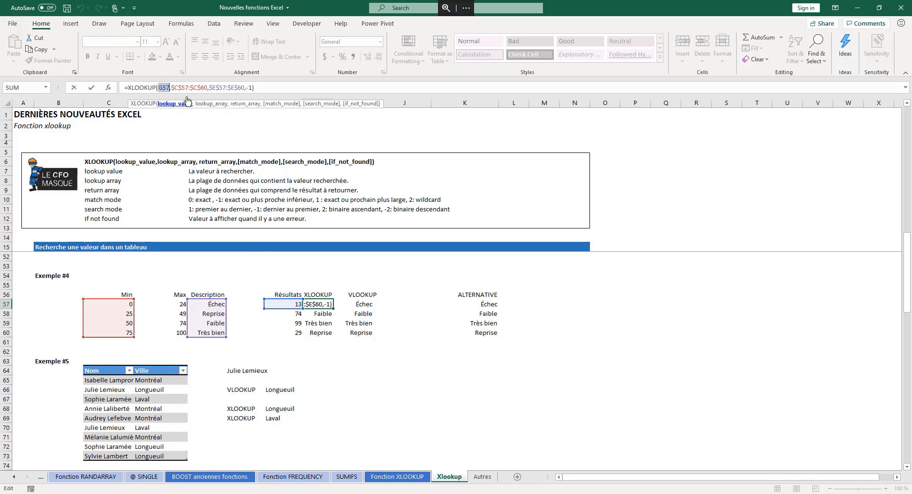
click(209, 104)
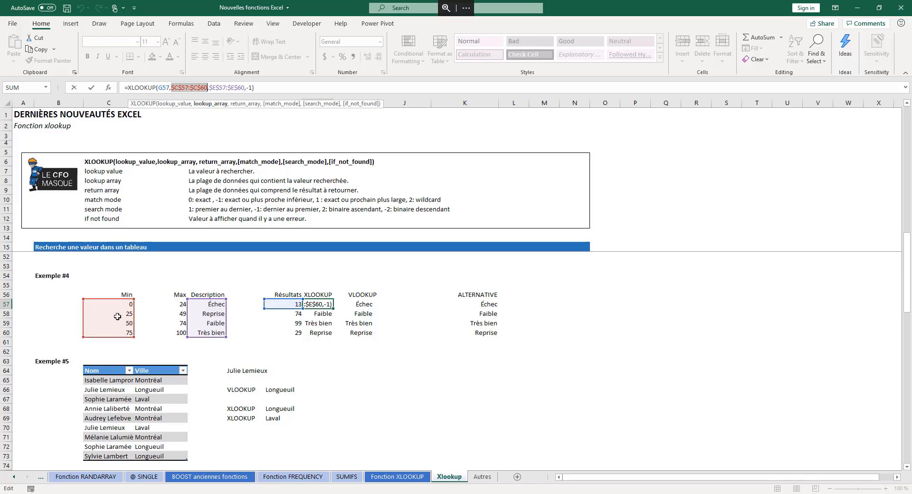
click(245, 104)
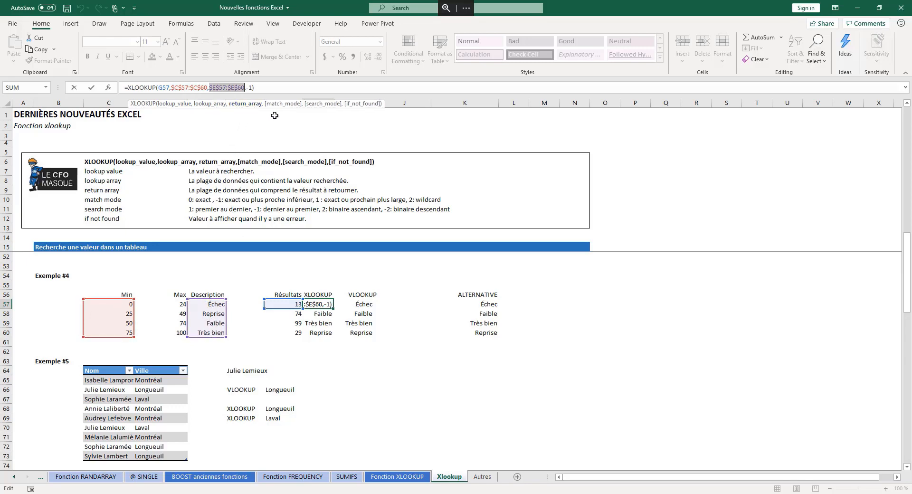
click(267, 104)
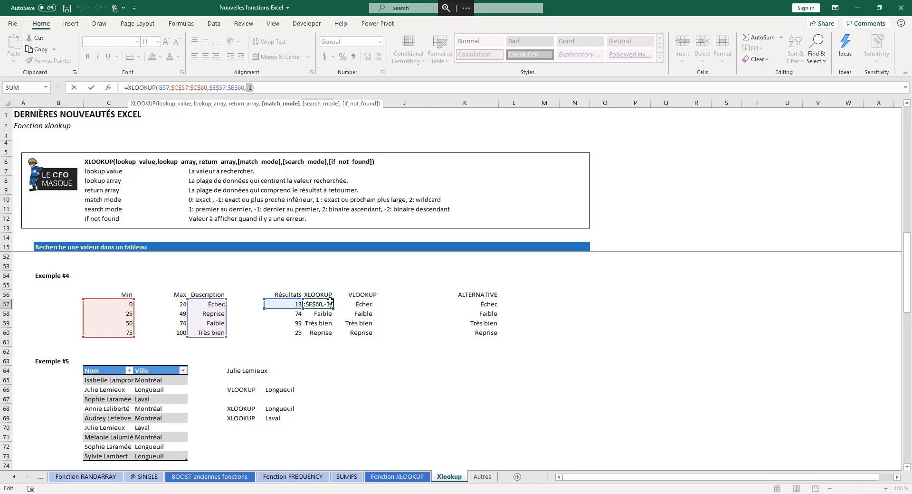
key(ctrl+Return)
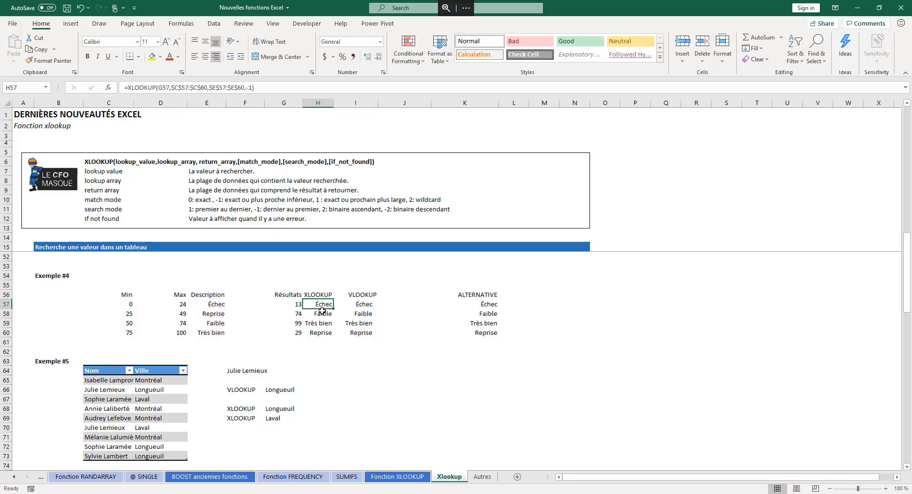
- Insert cells at D56:D60 in front of the Max column, shifting the existing cells right
click(181, 296)
drag(181, 295, 178, 335)
right_click(161, 295)
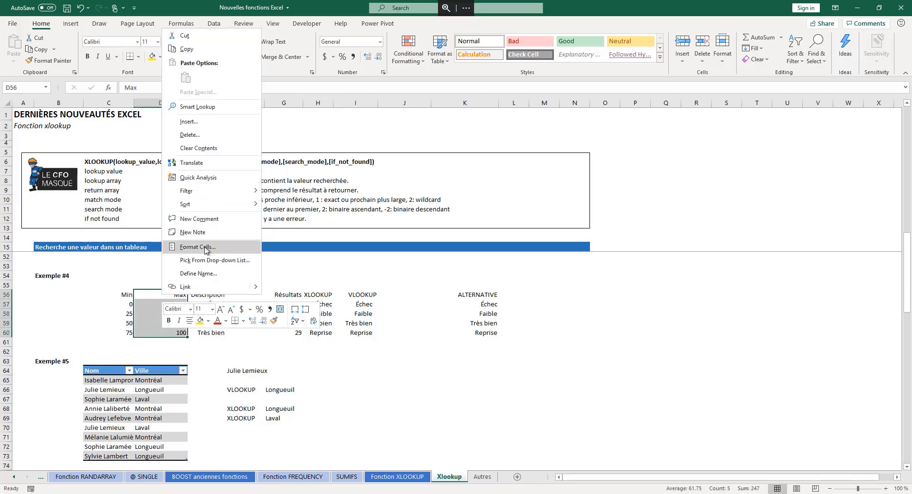
click(211, 122)
click(195, 145)
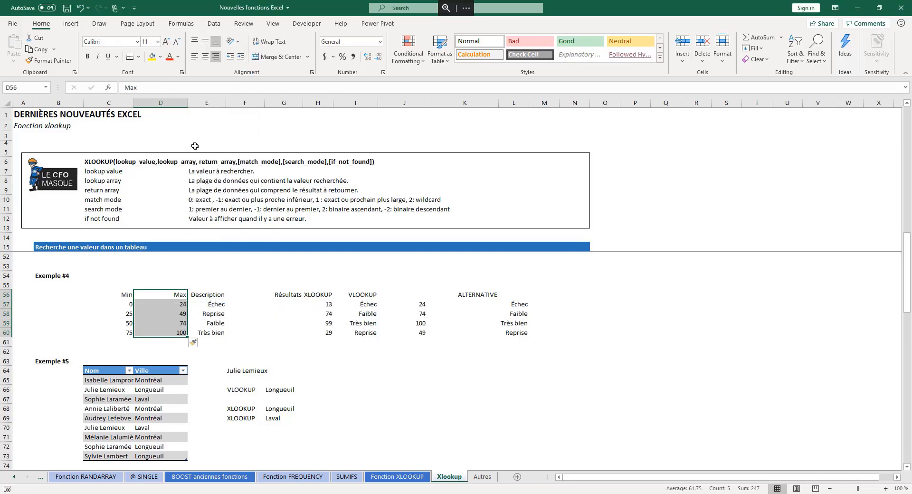
- Compare the shifted VLOOKUP results in J57:J60 with the XLOOKUP results in I57:I60, and undo the cell insertion
drag(418, 307, 418, 335)
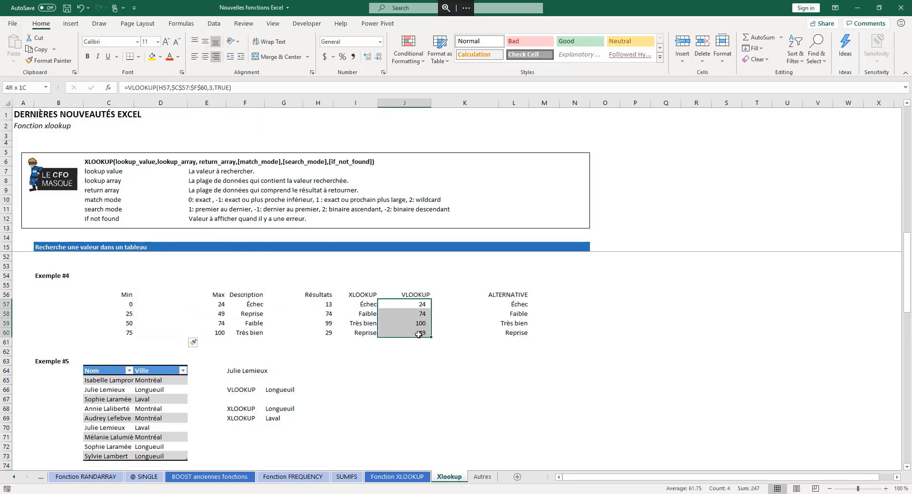
drag(361, 304, 362, 333)
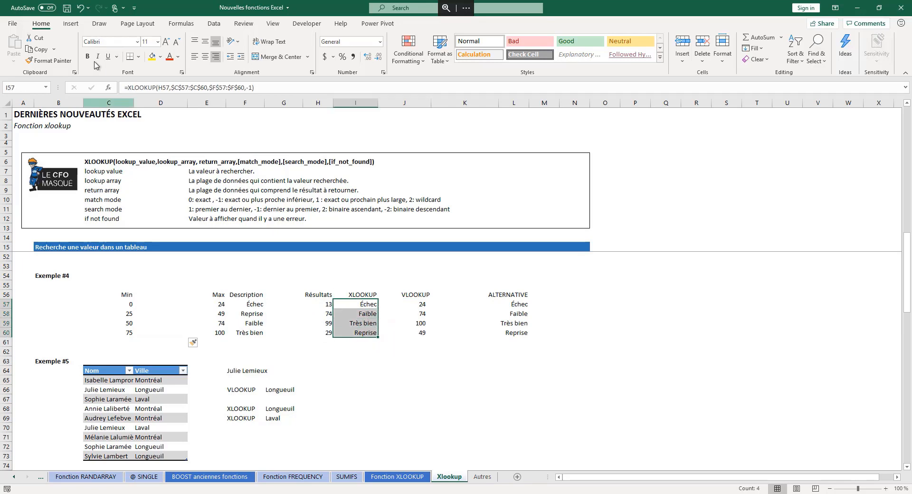
click(81, 8)
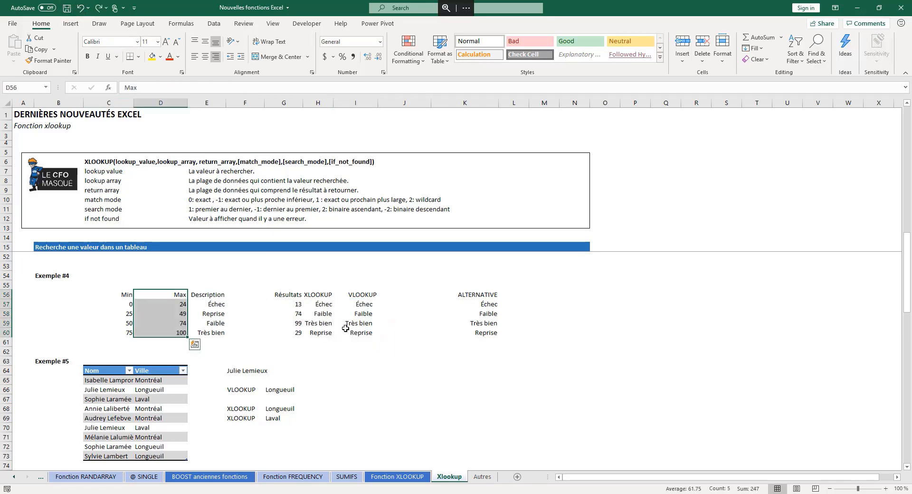
- Inspect the ALTERNATIVE XLOOKUP formula in K57, going through its lookup value, Max lookup array, Description return array and match mode
click(357, 307)
key(Left)
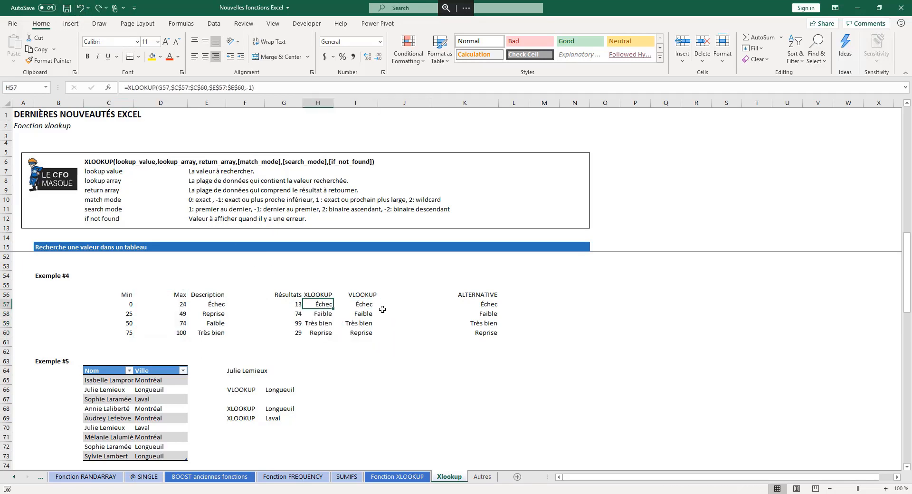
key(Right)
key(Right)
key(Right)
key(Right)
key(Left)
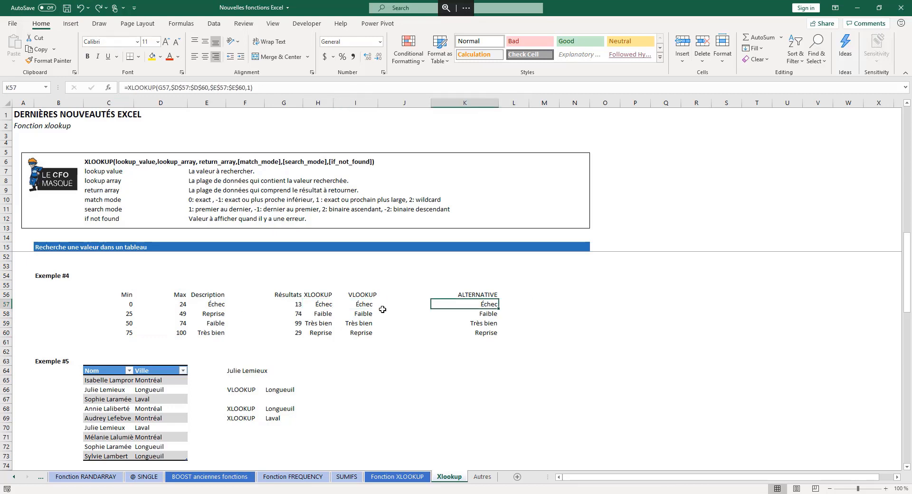
key(F2)
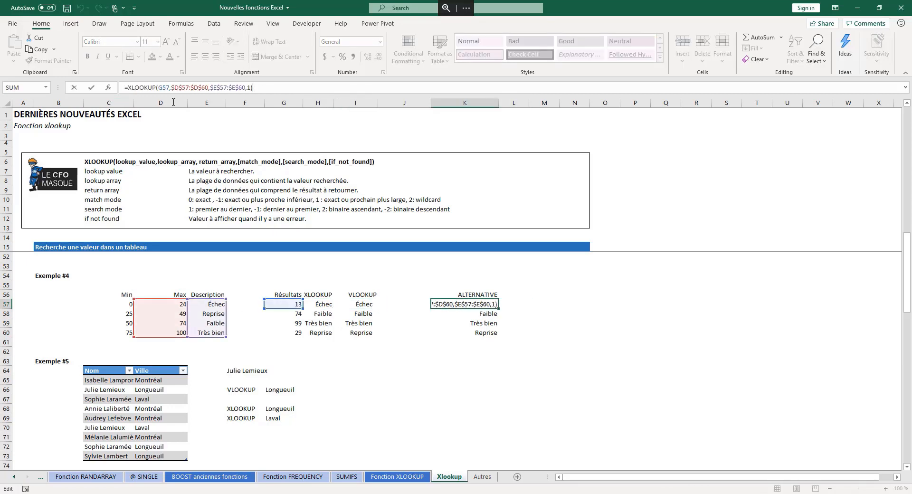
click(160, 88)
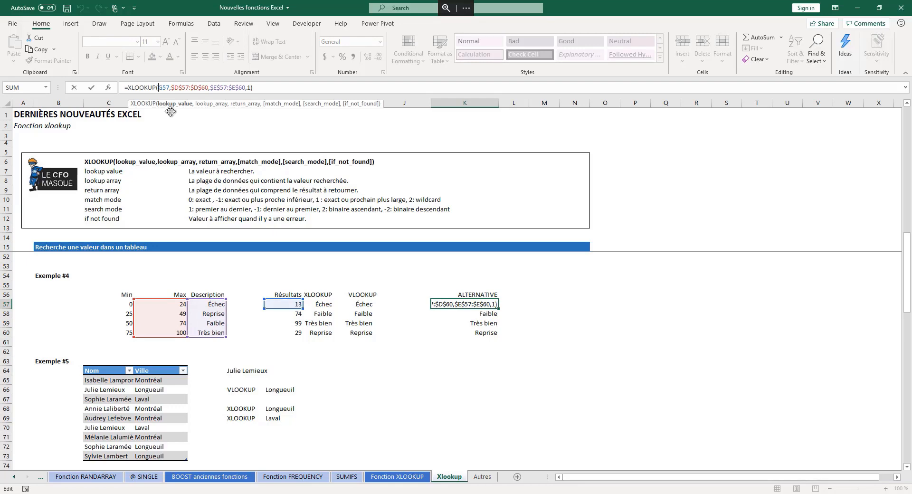
double_click(162, 88)
click(209, 104)
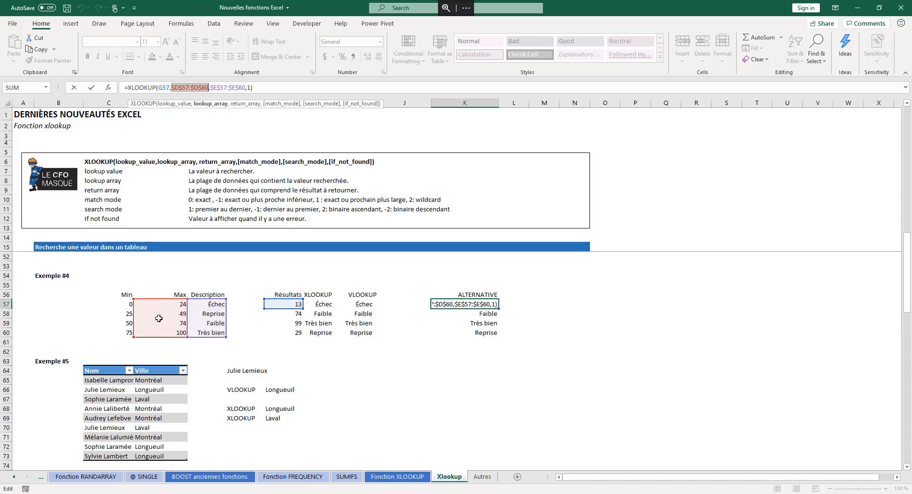
click(246, 104)
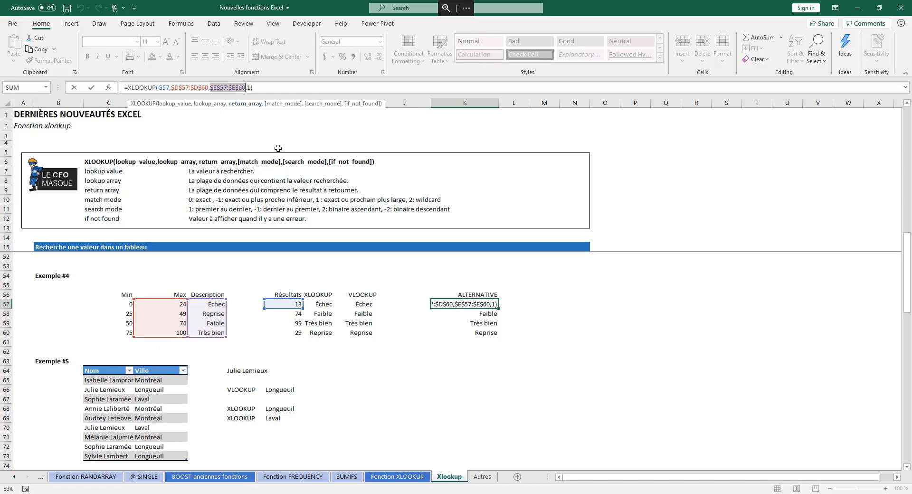
click(286, 105)
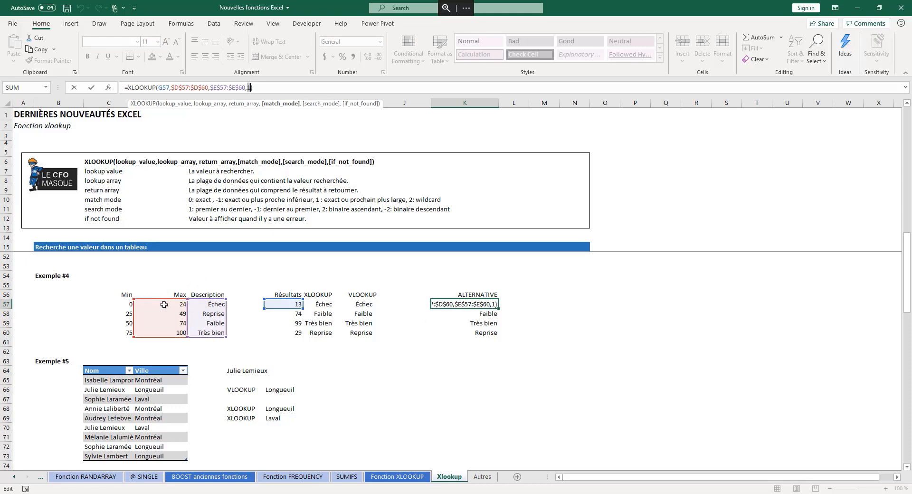
key(ctrl+Return)
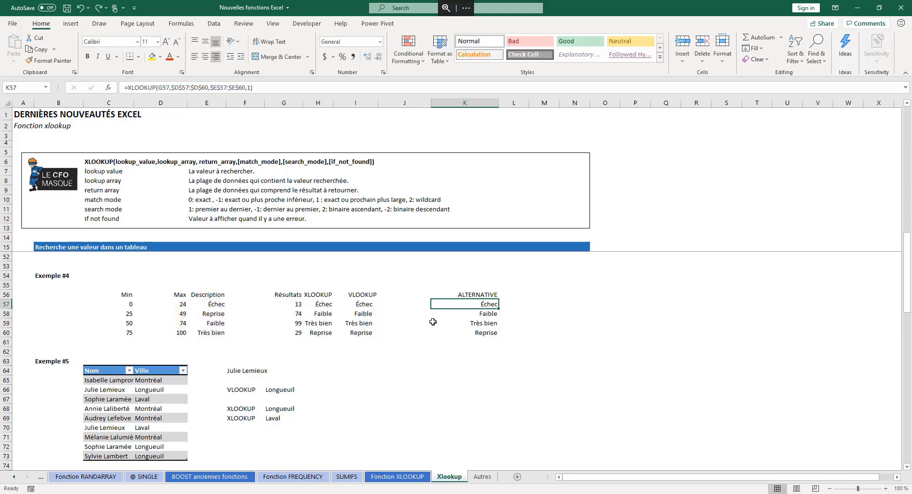
- Review the XLOOKUP results in H57:H60 and locate the lookup name in F64 of Exemple #5
drag(318, 307, 317, 335)
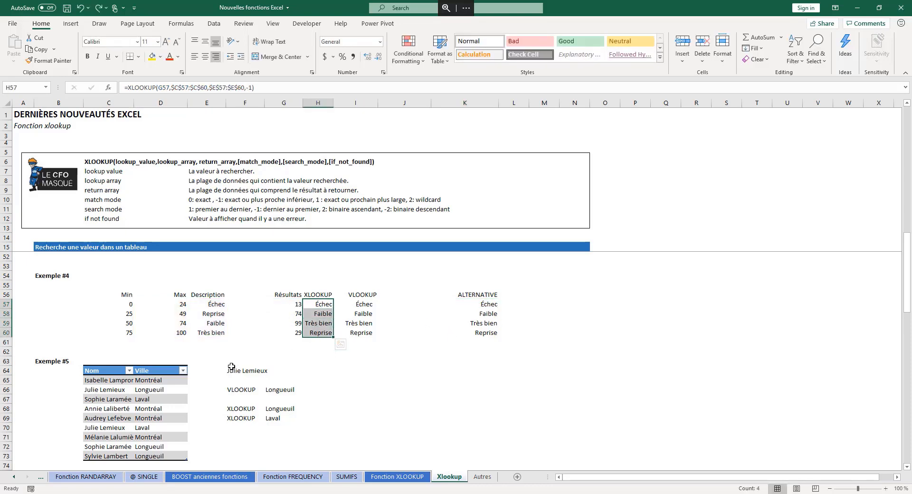
scroll(231, 365, down, 2)
scroll(232, 365, down, 2)
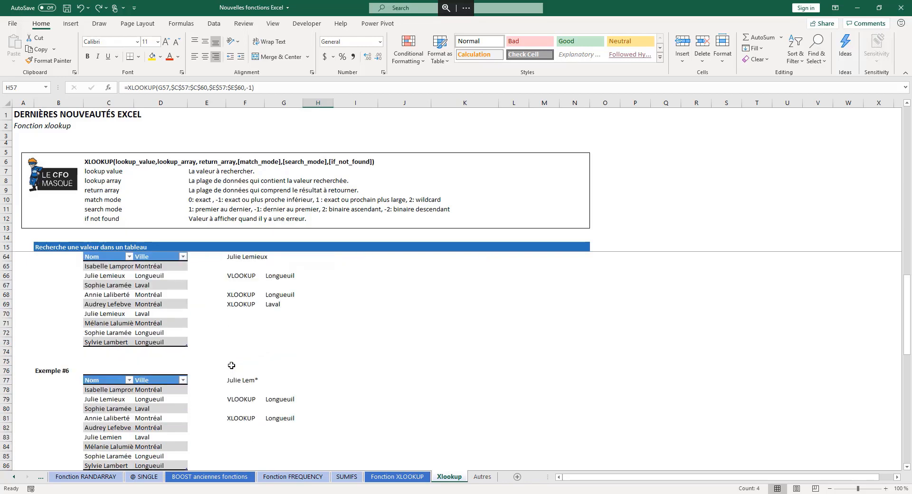
scroll(231, 365, up, 2)
click(238, 315)
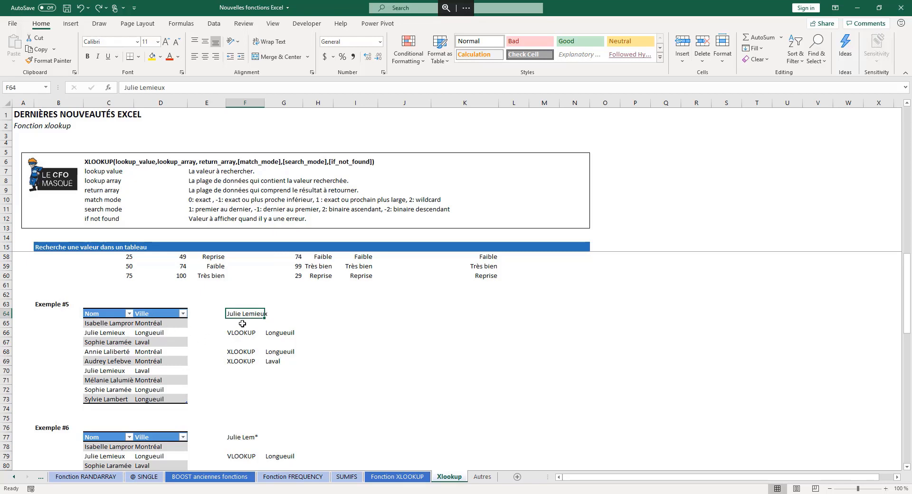
- Examine the two table rows holding the looked-up name, rows 66 and 70, and compare their Ville entries
click(101, 335)
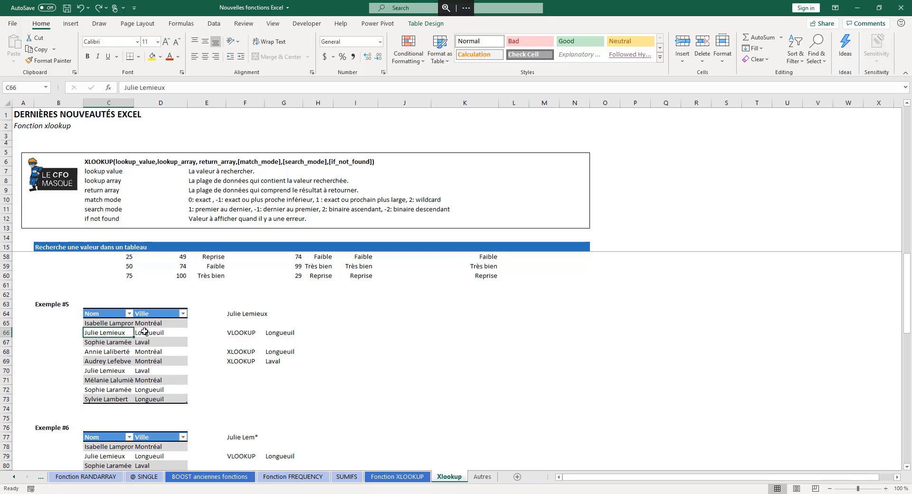
click(101, 370)
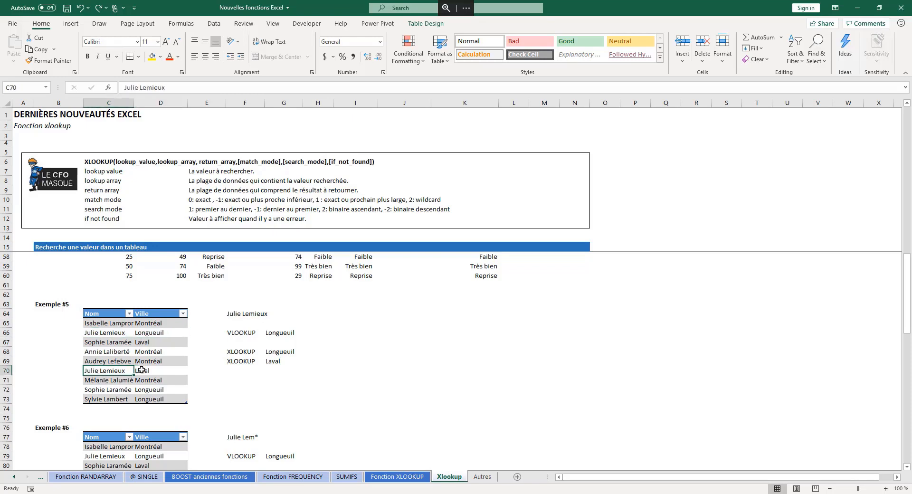
click(142, 370)
key(Up)
key(Up)
key(Up)
key(Up)
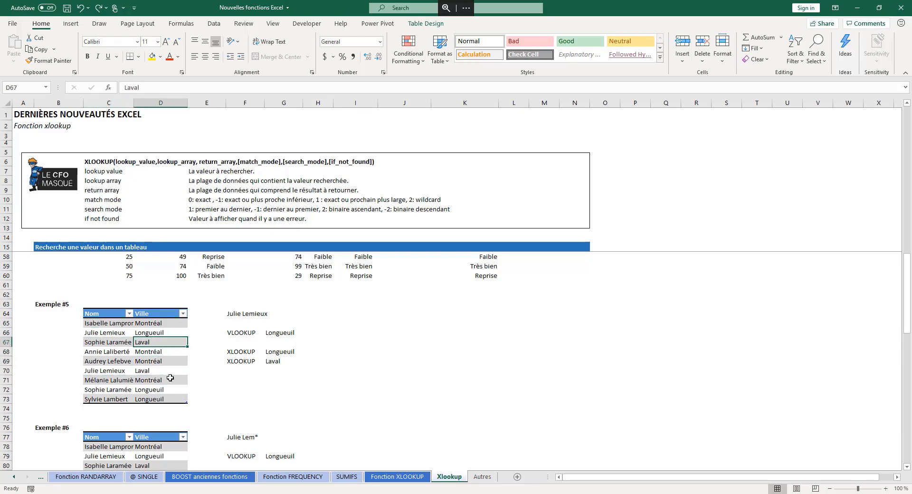
key(Down)
key(Down)
key(Down)
key(Down)
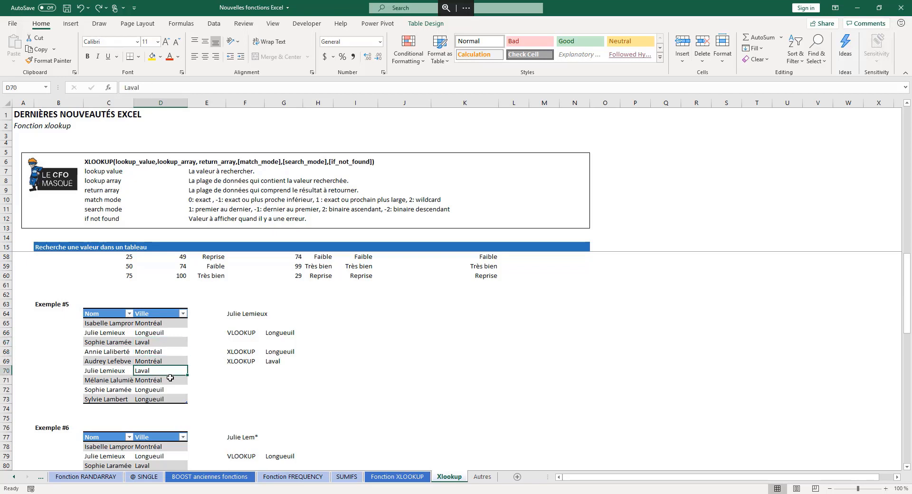
key(Up)
key(Up)
key(Up)
key(Up)
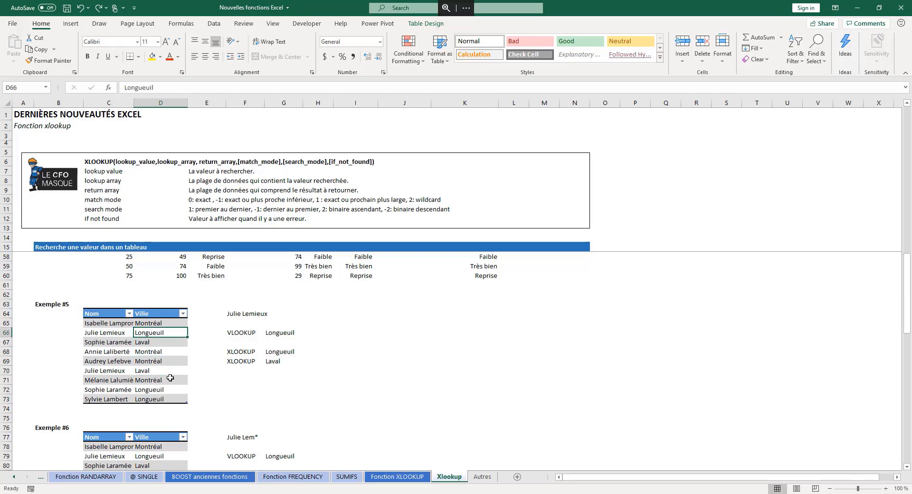
- Inspect the VLOOKUP formula in G66 that looks up the name in the Villes table
key(Right)
key(Right)
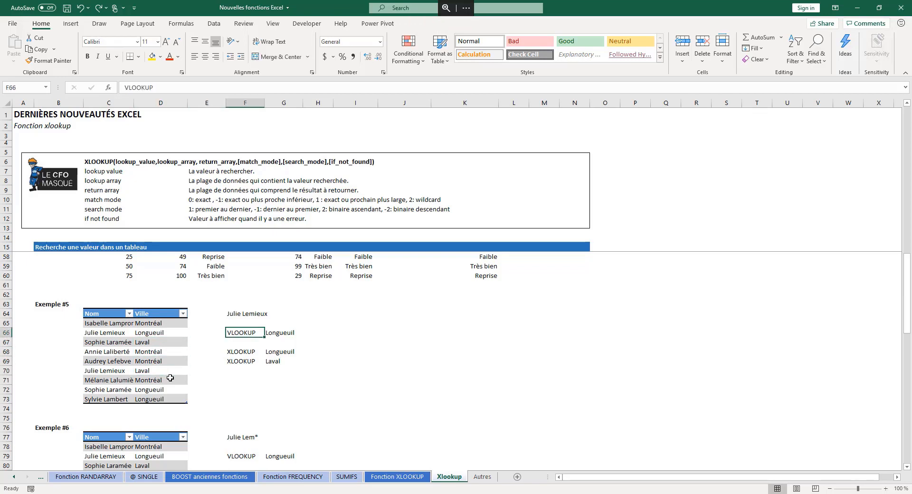
key(Right)
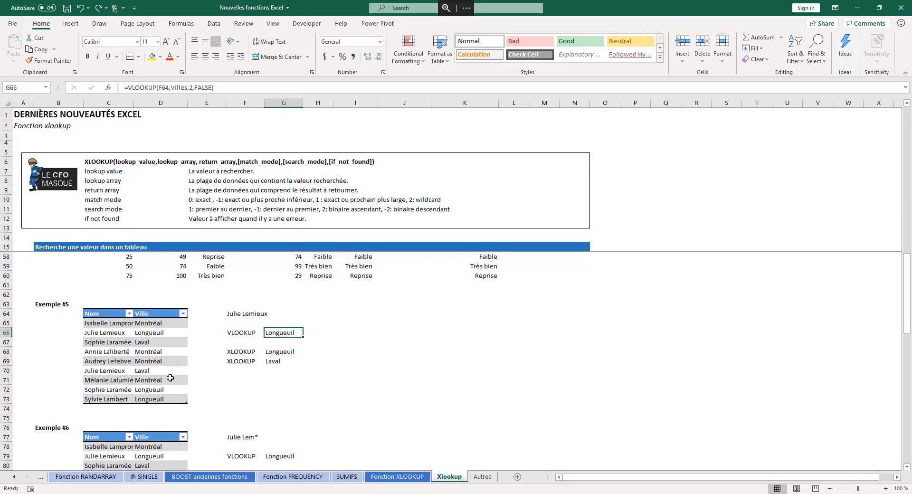
key(F2)
key(Escape)
key(Down)
key(Down)
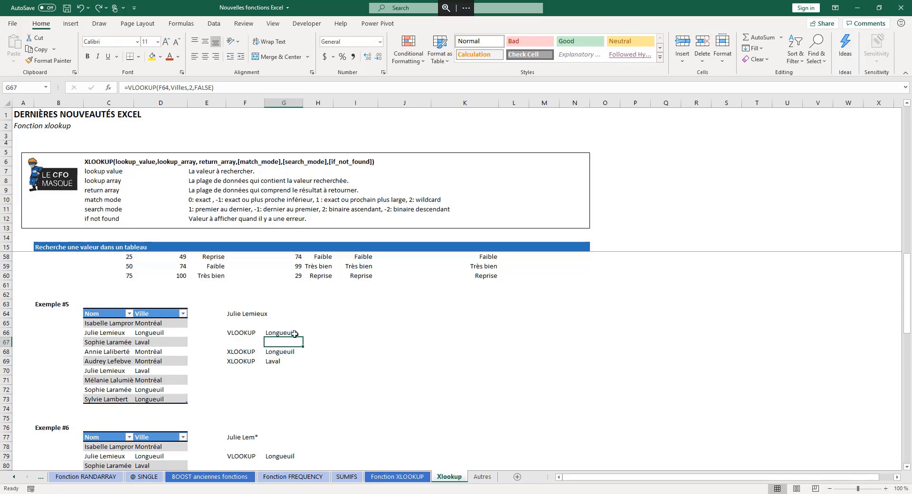
- Compare the XLOOKUP formulas in G68 and G69, focusing on search mode 1 versus -1
key(F2)
key(Escape)
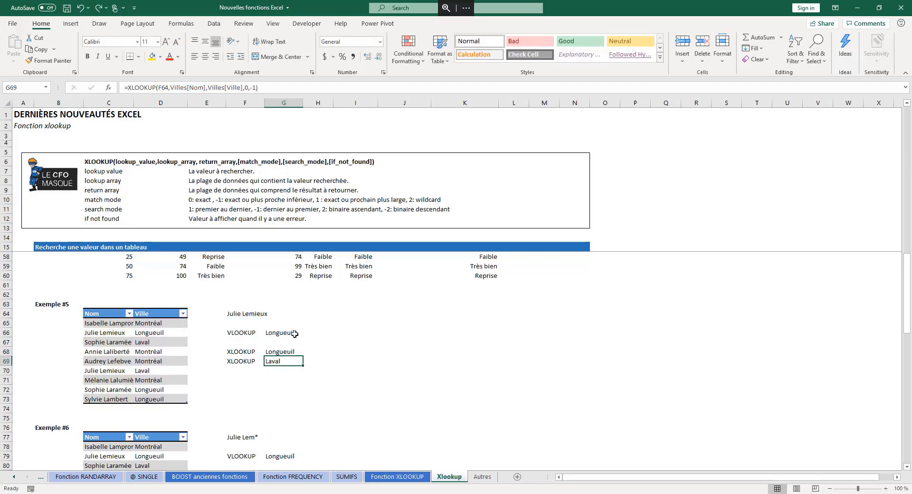
key(Down)
key(Up)
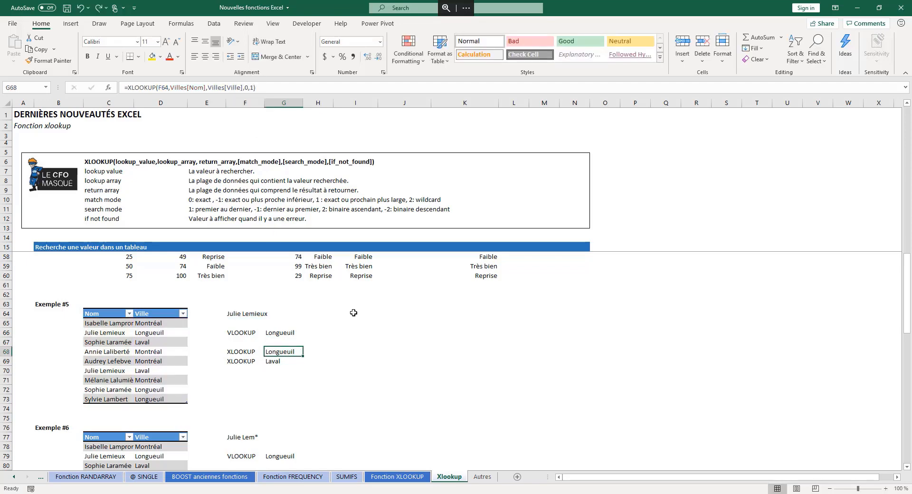
key(Down)
key(Up)
key(Down)
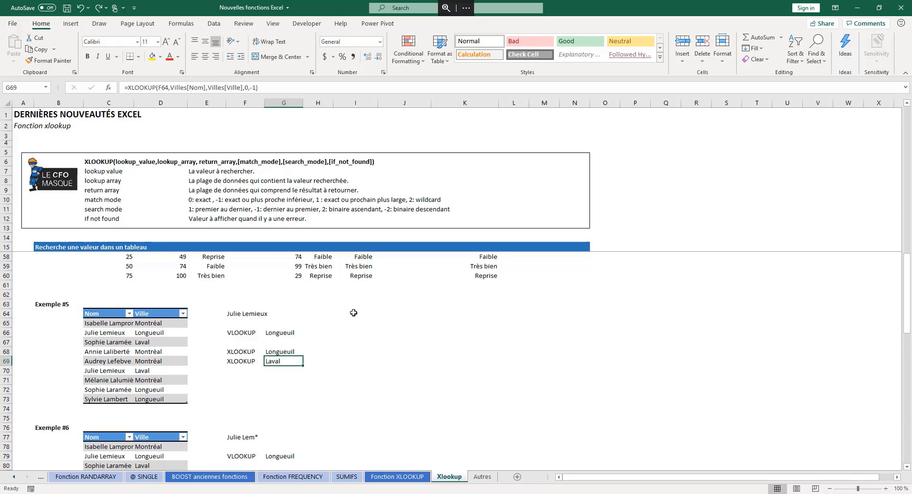
key(Up)
key(Down)
key(Up)
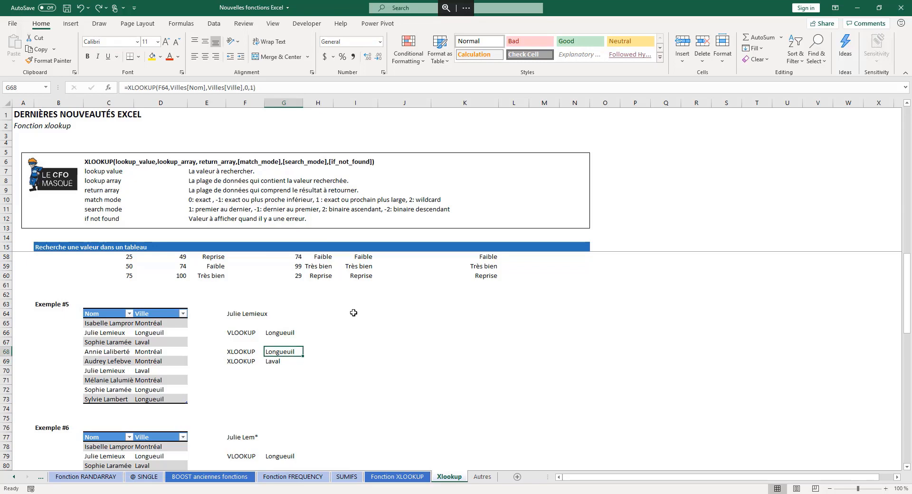
key(F2)
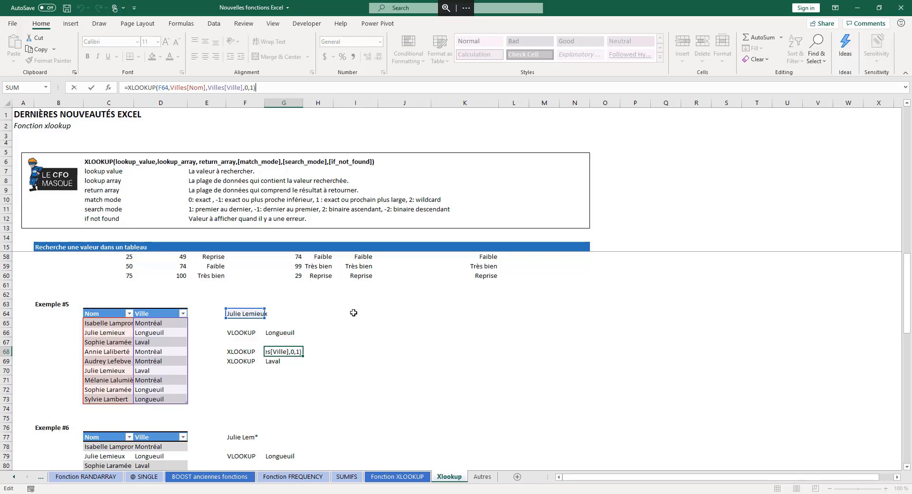
key(Return)
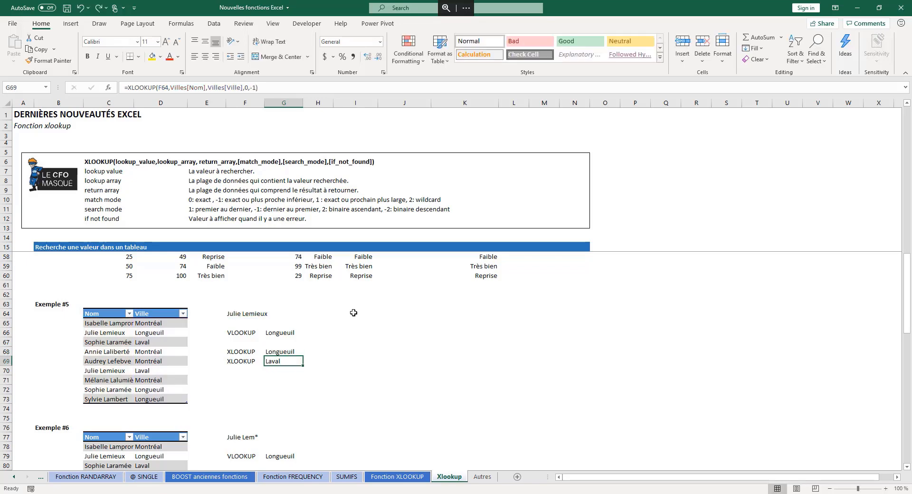
key(F2)
key(shift+Return)
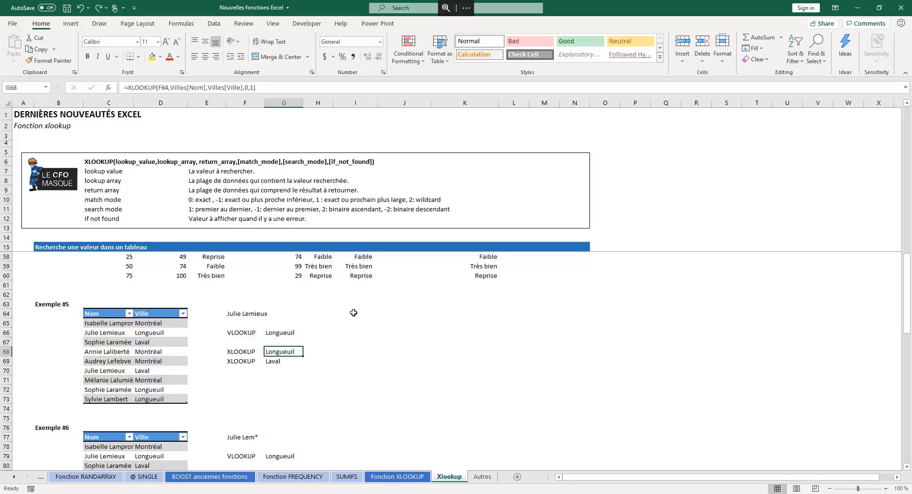
- Inspect the XLOOKUP formula in G68 argument by argument, from lookup value, Nom and Ville arrays to match mode and search mode
click(159, 88)
click(169, 104)
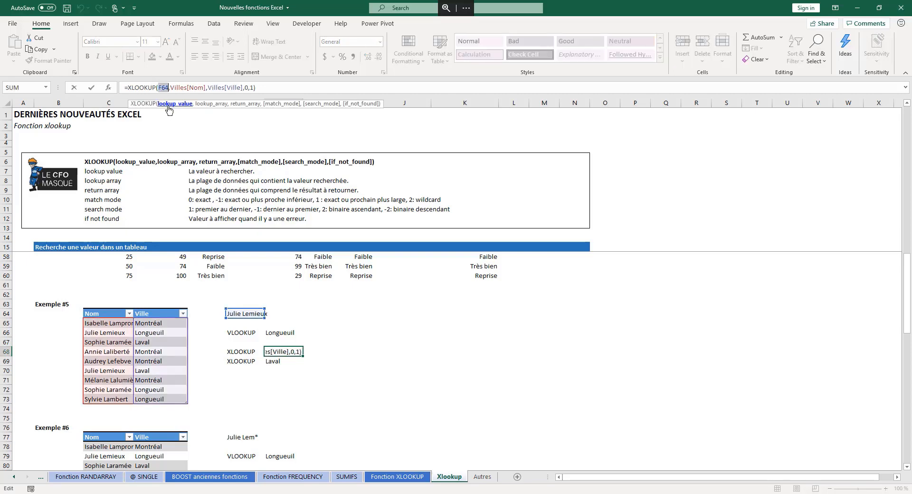
click(211, 104)
click(244, 104)
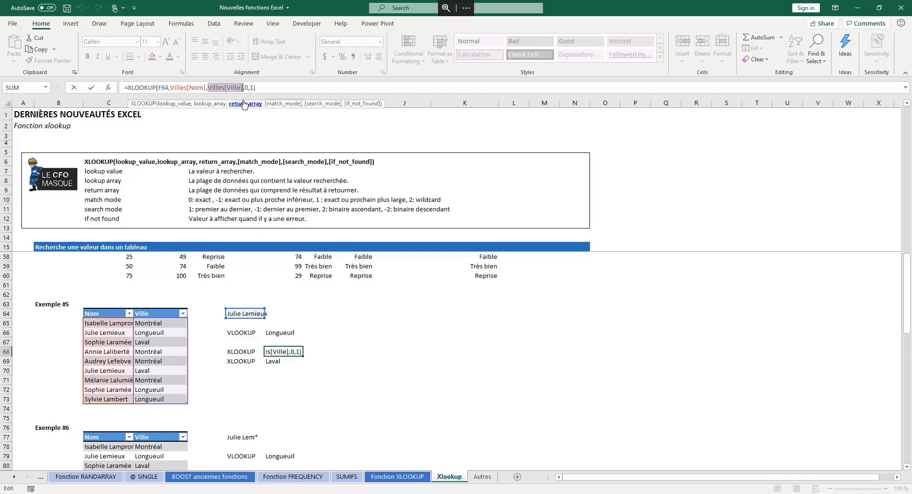
click(280, 105)
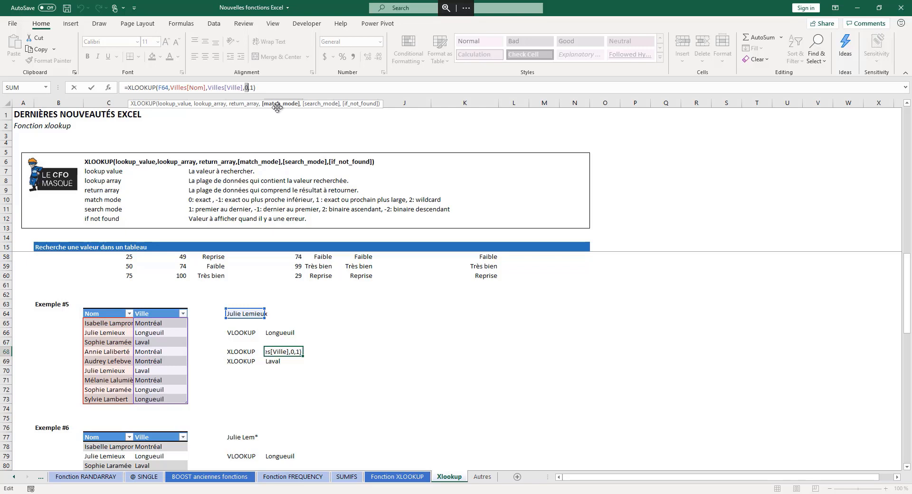
click(326, 108)
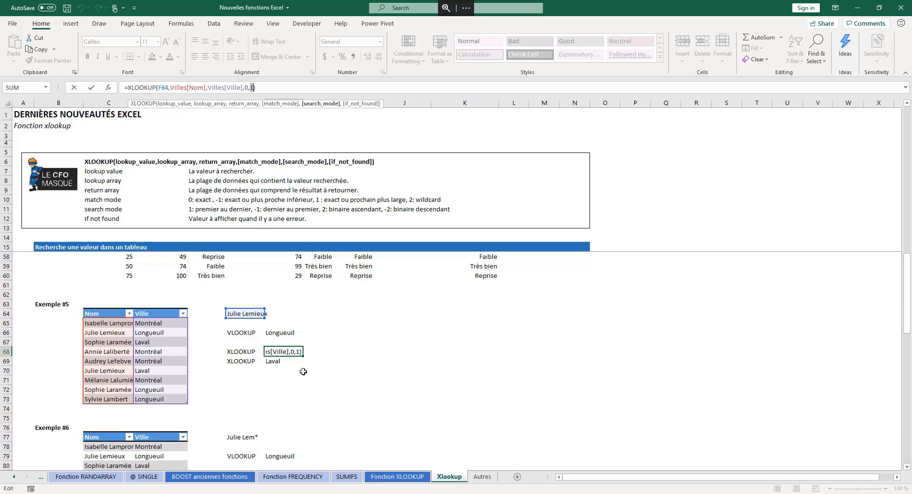
key(ctrl+Return)
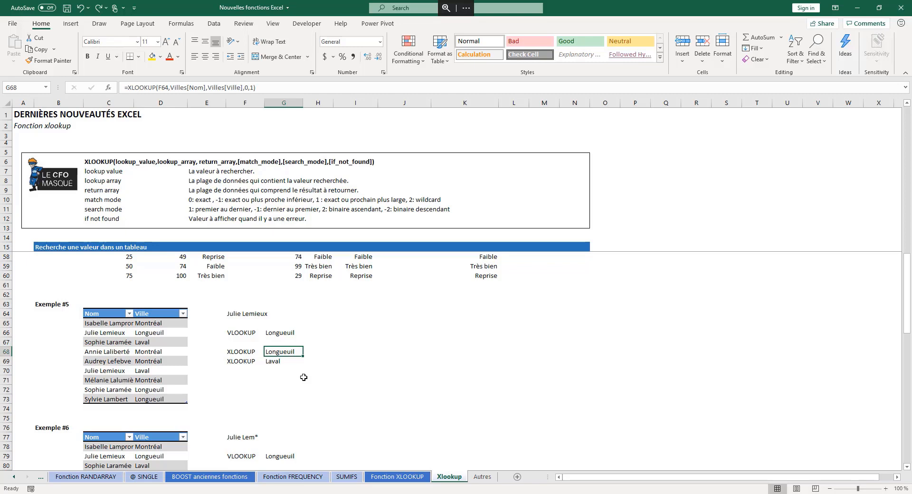
- Compare the cities returned by the first-to-last search in G68 and the last-to-first search in G69
key(Down)
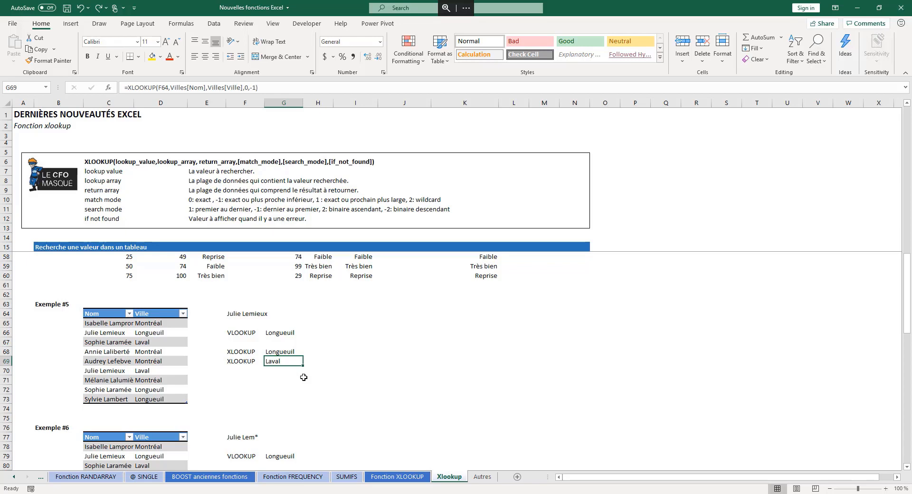
click(241, 350)
click(274, 353)
click(275, 362)
- Examine Exemple #6's wildcard lookup value in F77 with the VLOOKUP formula in G79 and the XLOOKUP formula in G81
scroll(177, 365, down, 2)
scroll(177, 365, down, 4)
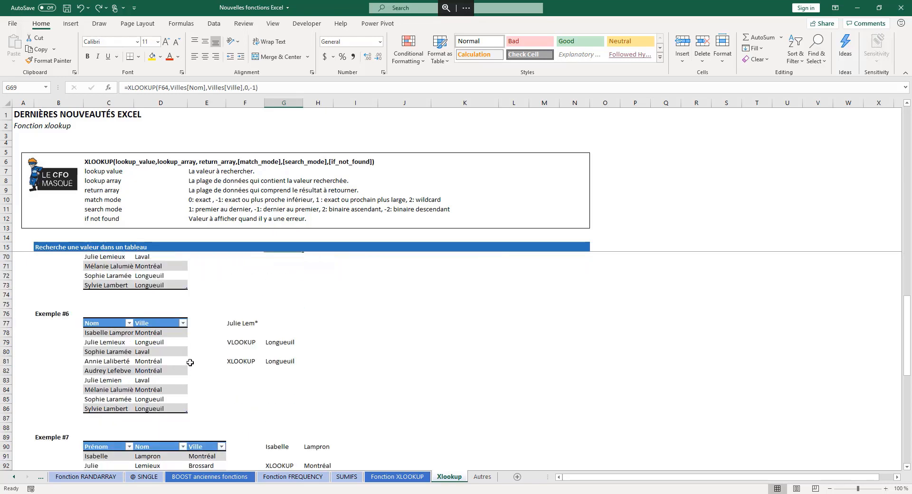
click(239, 269)
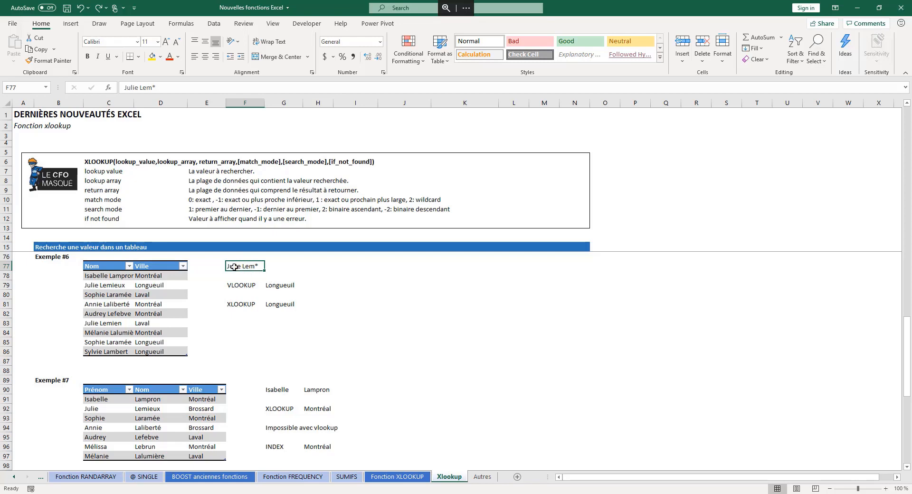
click(284, 287)
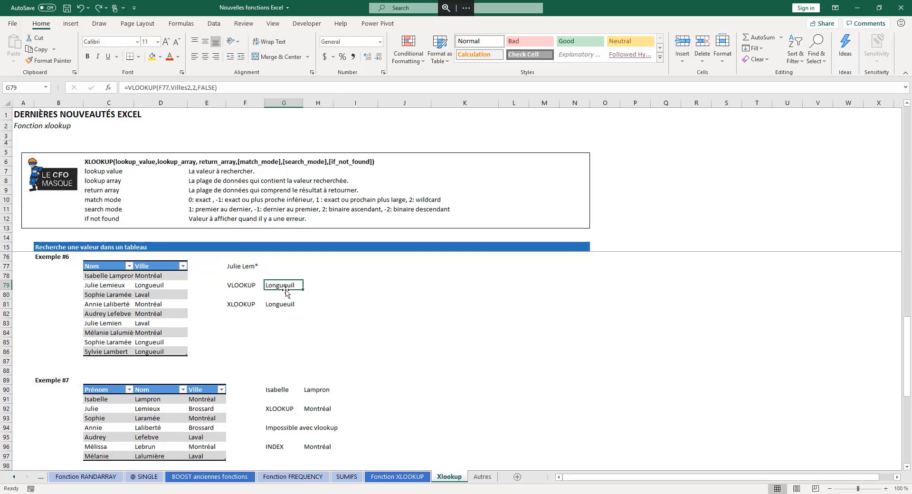
click(282, 305)
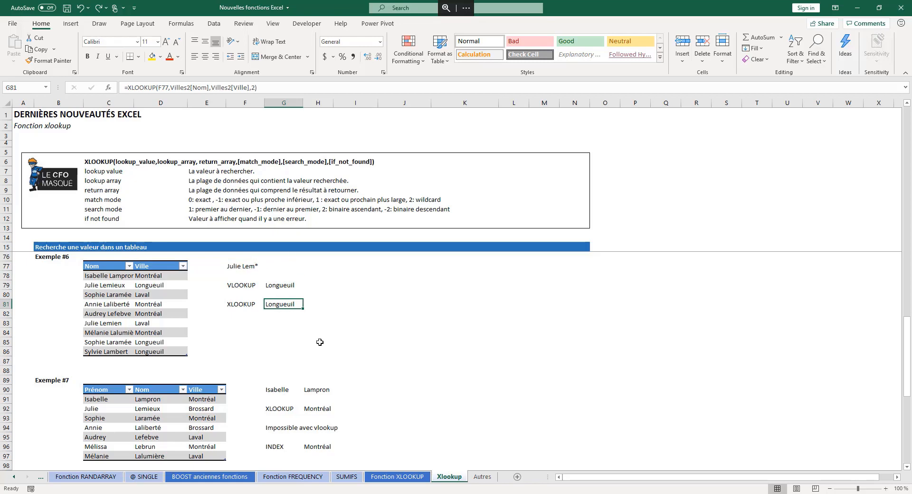
- Examine Exemple #7's first-name and last-name criteria in G90 and H90 and the XLOOKUP result in H92
scroll(327, 402, down, 4)
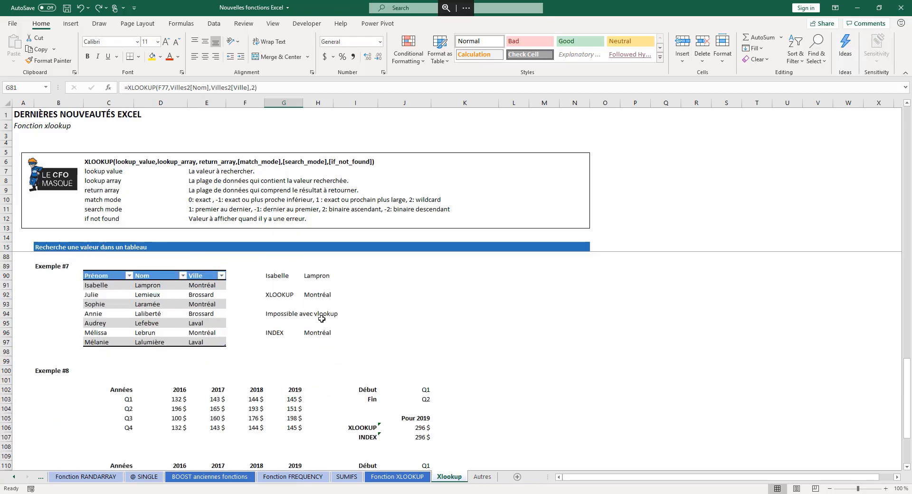
click(275, 276)
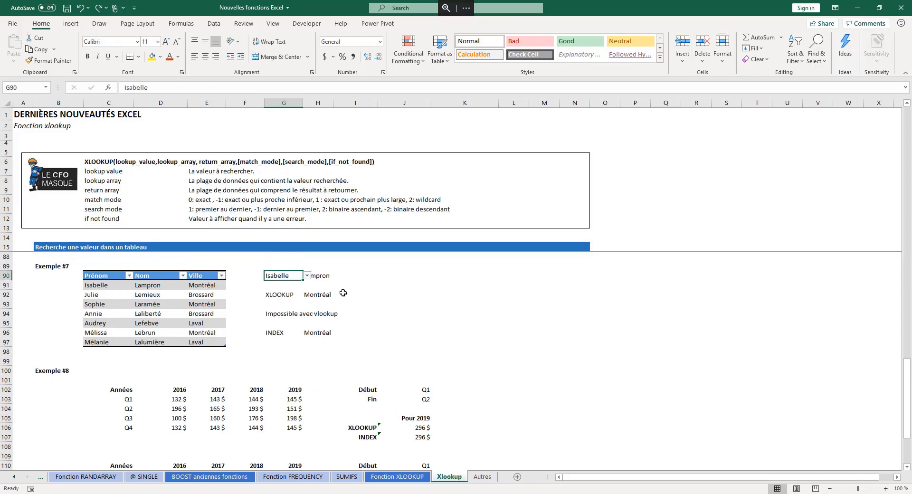
key(Right)
key(Left)
key(Right)
key(Left)
key(Right)
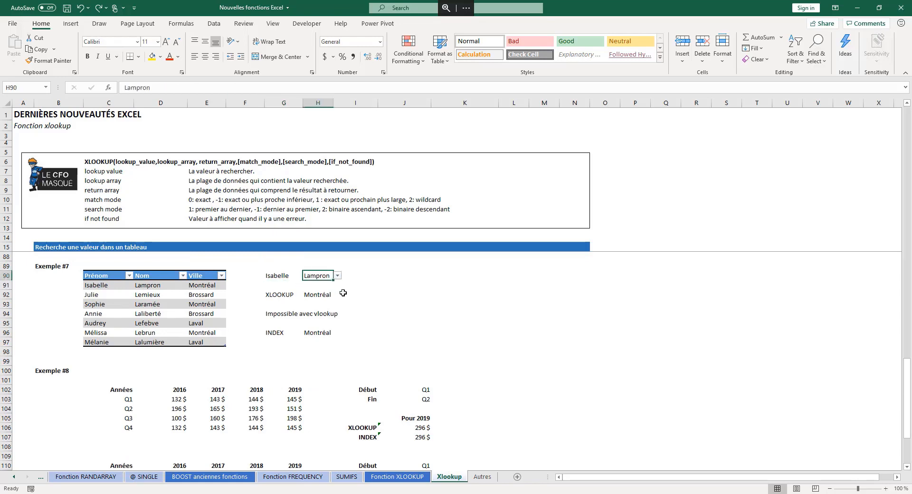
key(Left)
key(Down)
key(Down)
key(Right)
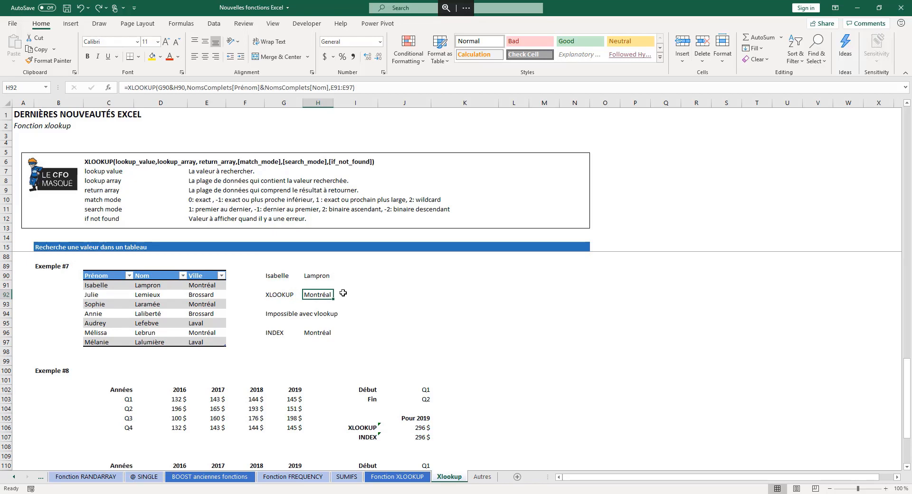
- Examine the combined lookup value G90&H90 and Prénom&Nom lookup array in H92's XLOOKUP formula, and the INDEX/MATCH equivalent in H96
key(F2)
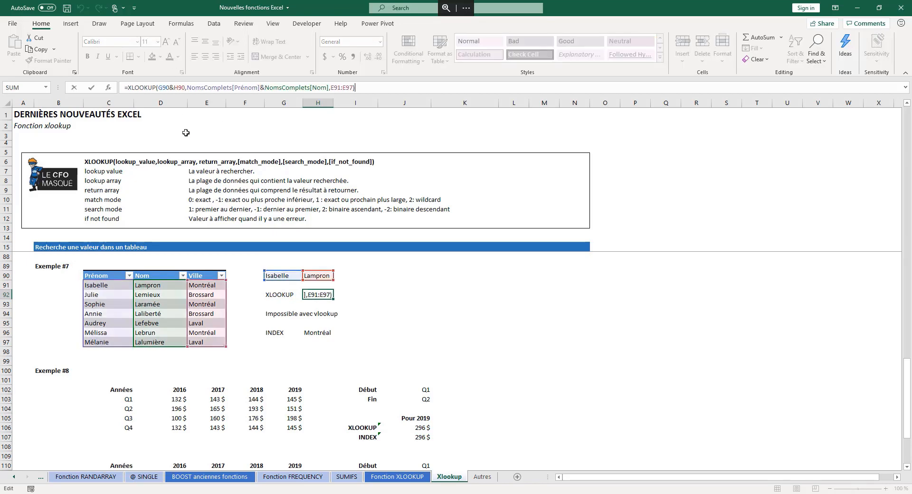
click(160, 88)
click(169, 104)
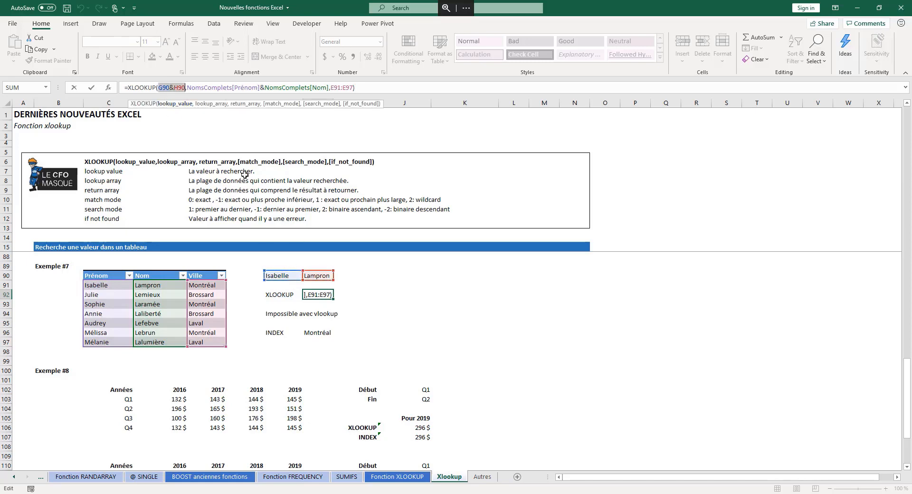
click(214, 107)
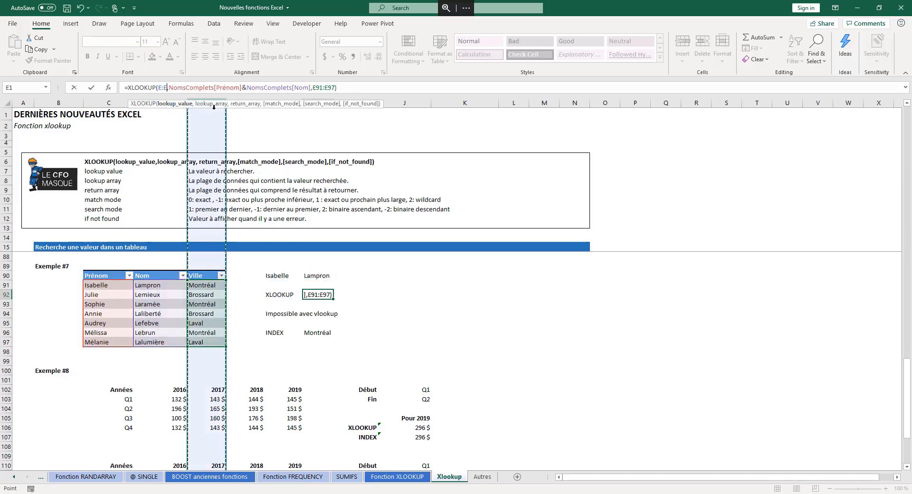
key(Escape)
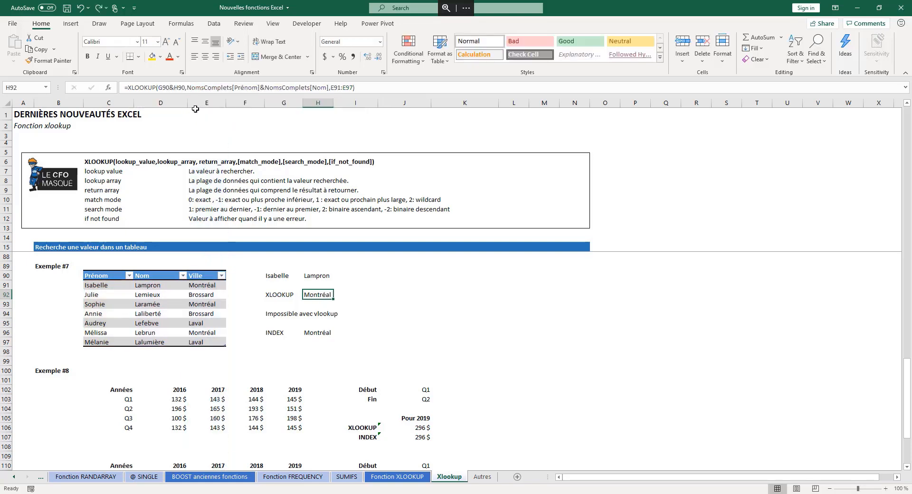
click(161, 90)
click(210, 104)
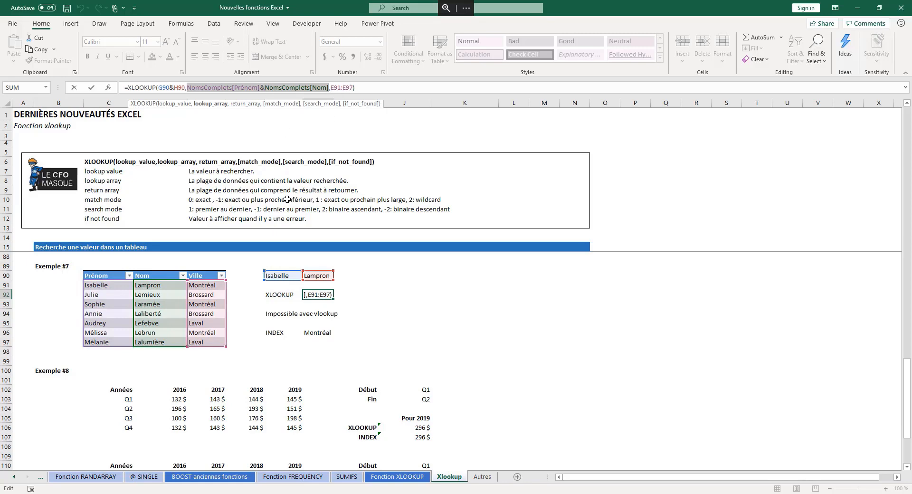
key(ctrl+Return)
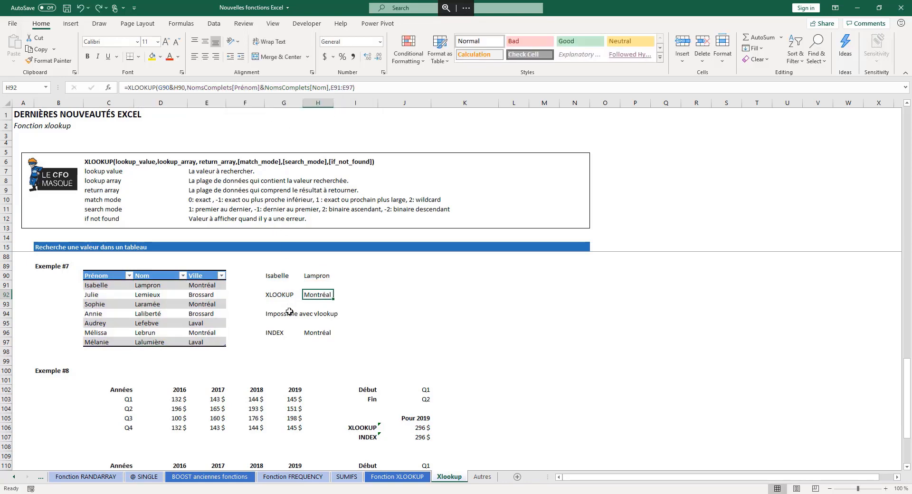
double_click(317, 332)
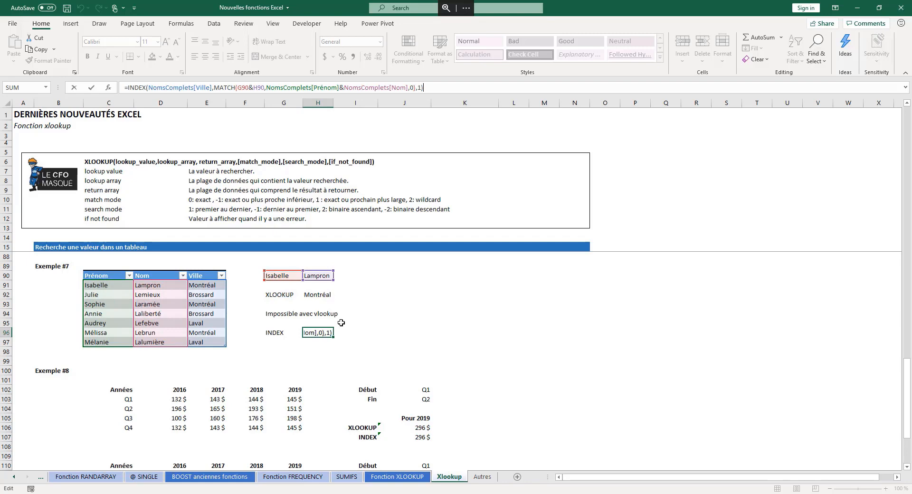
key(Escape)
- Review Exemple #8's first quarterly table, the start and end quarters in J102 and J103, and the 2019 amounts for Q1 and Q2
scroll(317, 356, down, 4)
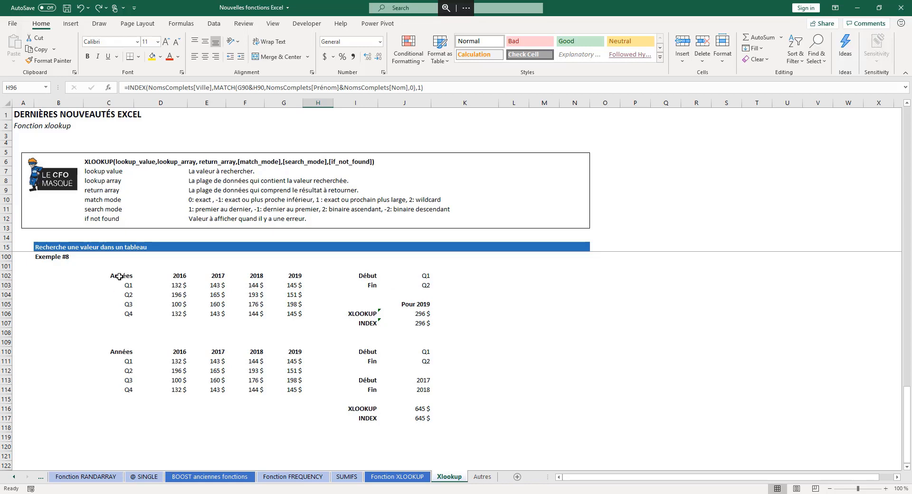
drag(119, 276, 281, 313)
drag(180, 287, 297, 313)
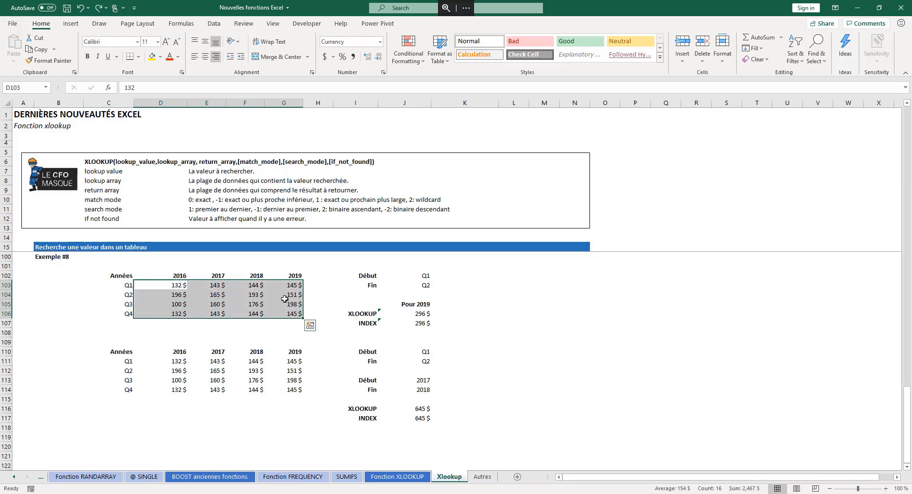
click(430, 280)
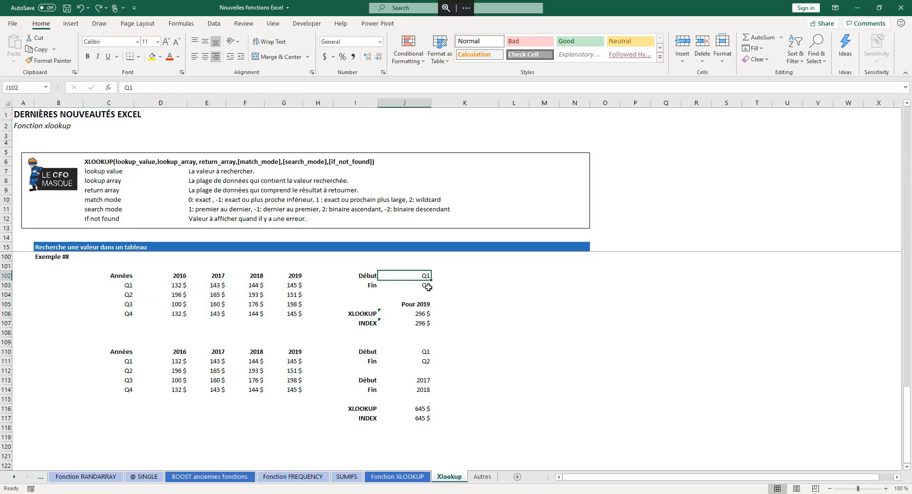
click(426, 287)
click(415, 303)
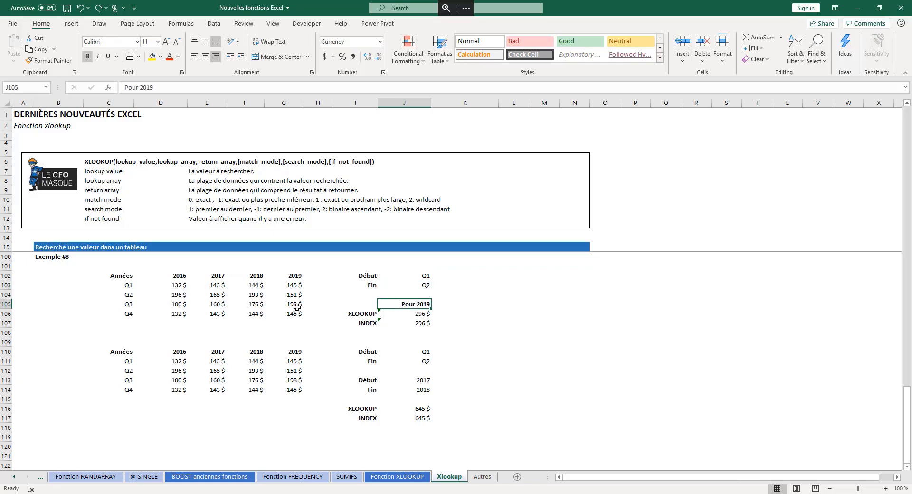
drag(294, 286, 295, 295)
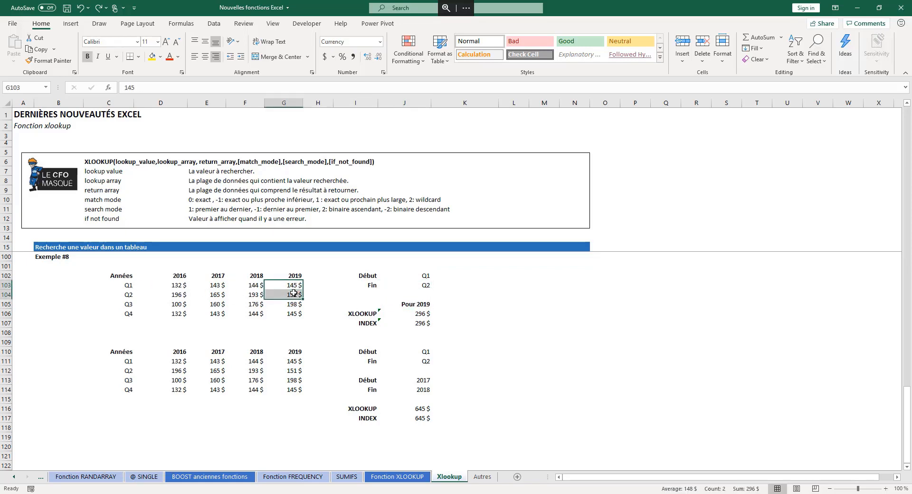
click(446, 305)
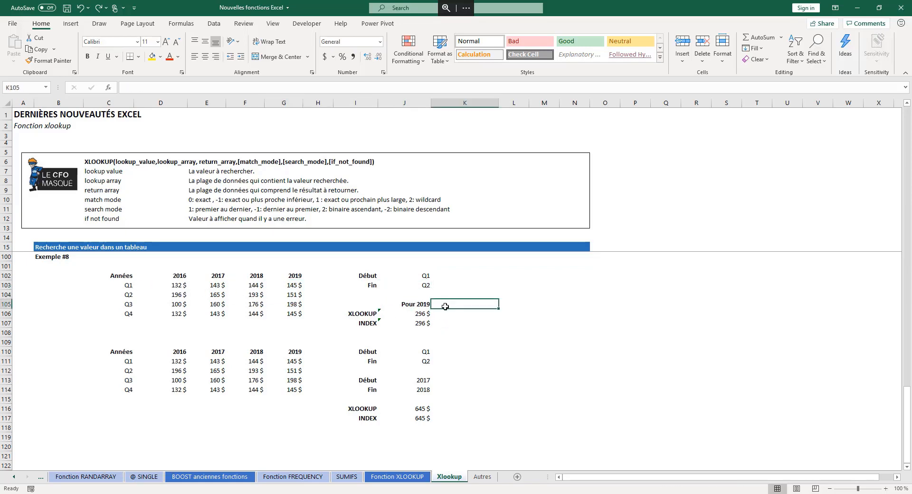
- Inspect the first XLOOKUP inside J106's SUM formula, from lookup value J102 to lookup array C103:C106 and return array G103:G106
click(417, 315)
click(143, 88)
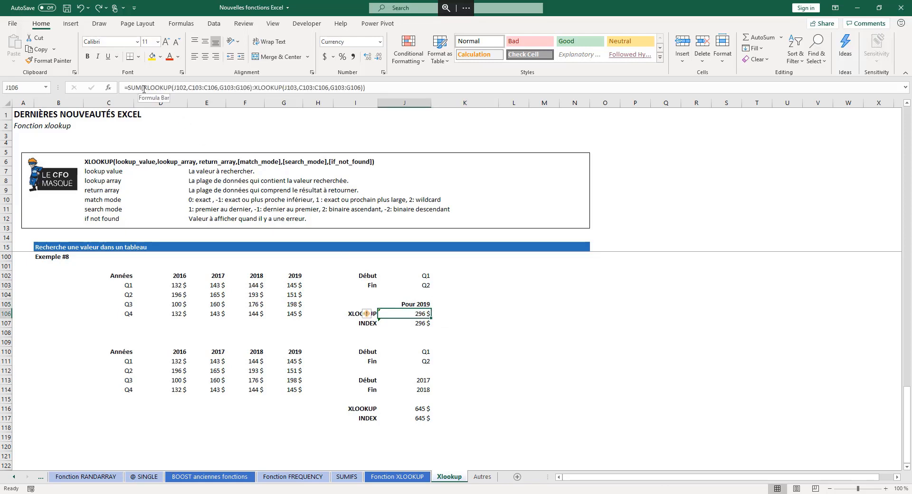
click(174, 87)
double_click(176, 88)
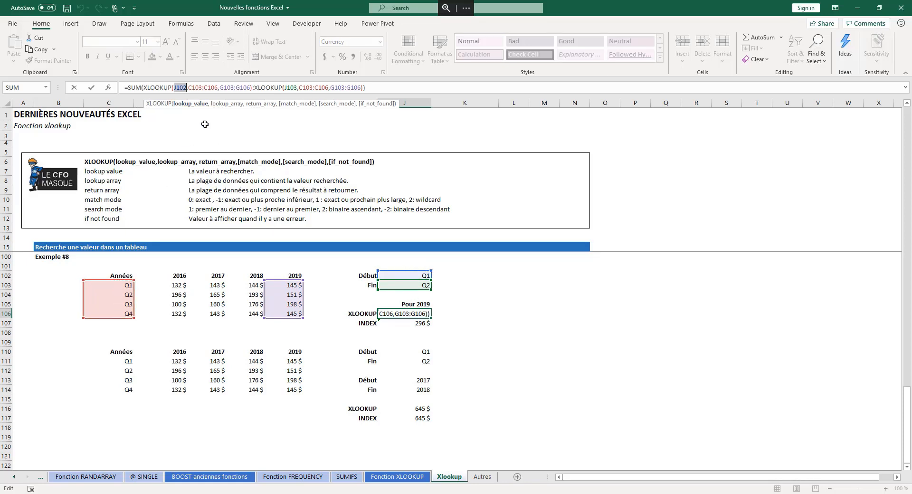
click(218, 104)
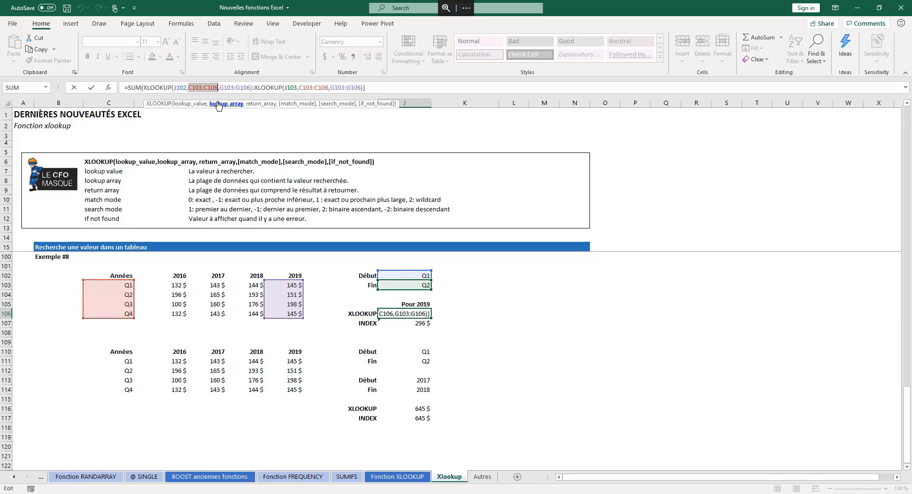
click(260, 103)
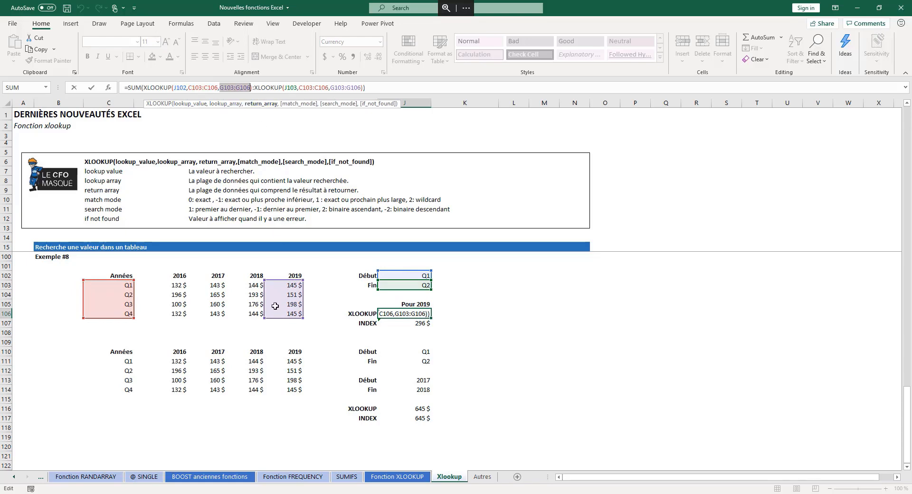
- Inspect the range operator and the second XLOOKUP in J106, with lookup value J103, lookup array C103:C106 and return array G103:G106
click(255, 88)
text(,)
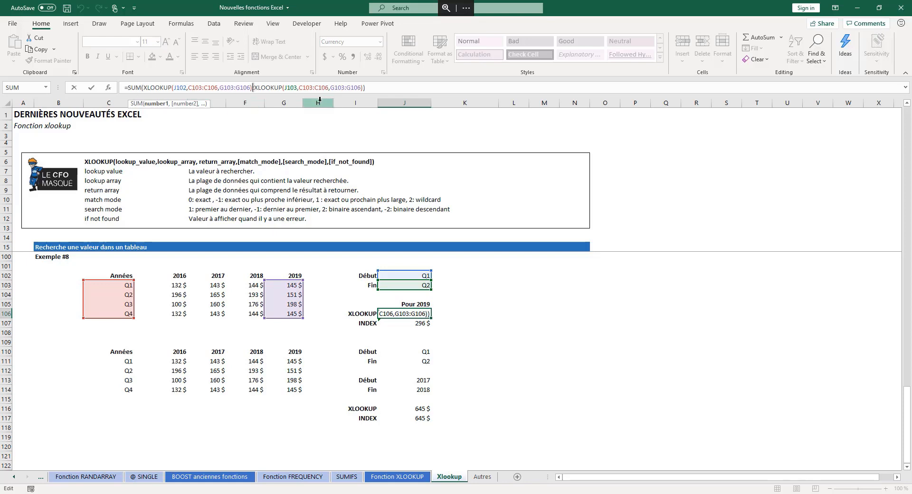
double_click(290, 87)
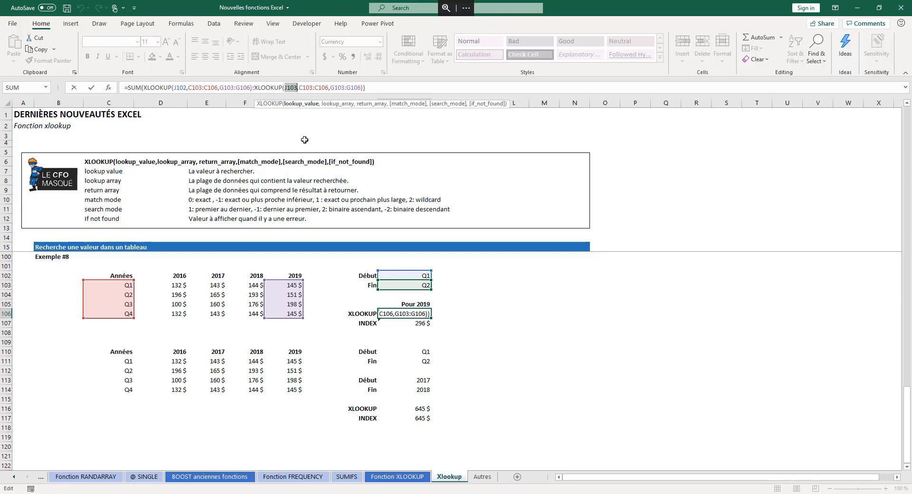
click(332, 104)
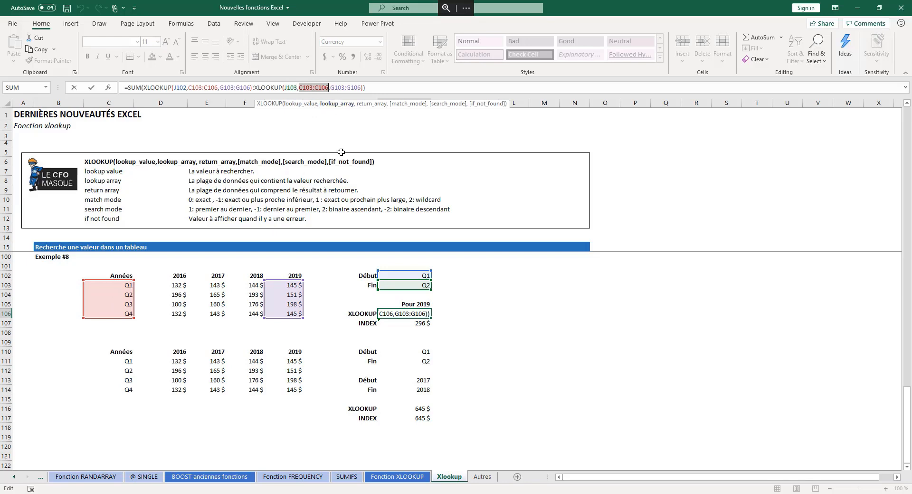
click(371, 104)
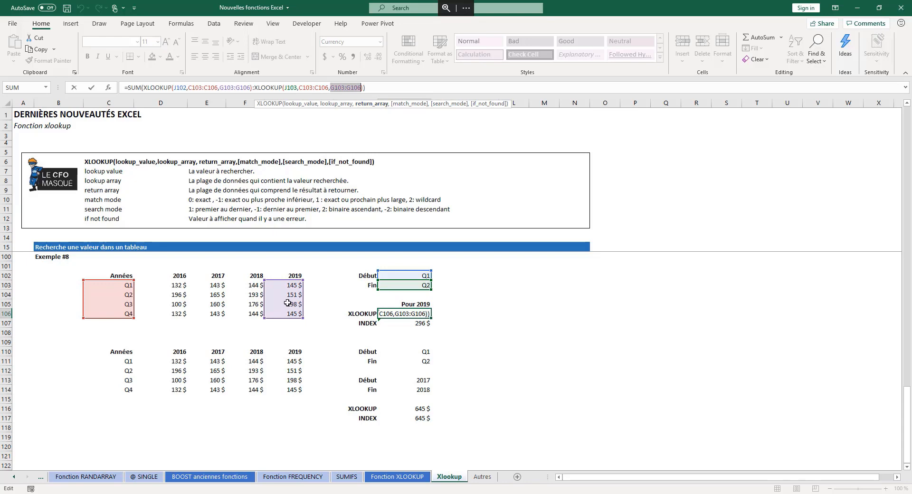
key(ctrl+Return)
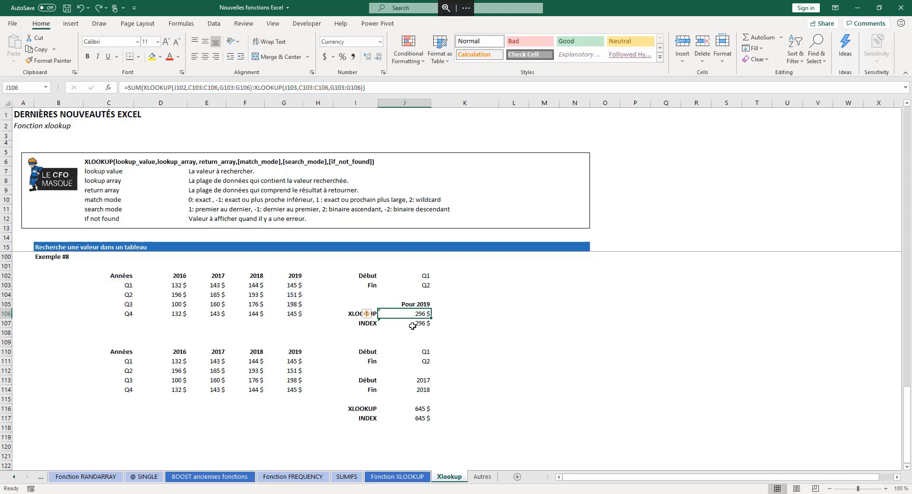
- Compare the SUM of INDEX/MATCH formula in J107 with the XLOOKUP version in J106
click(412, 323)
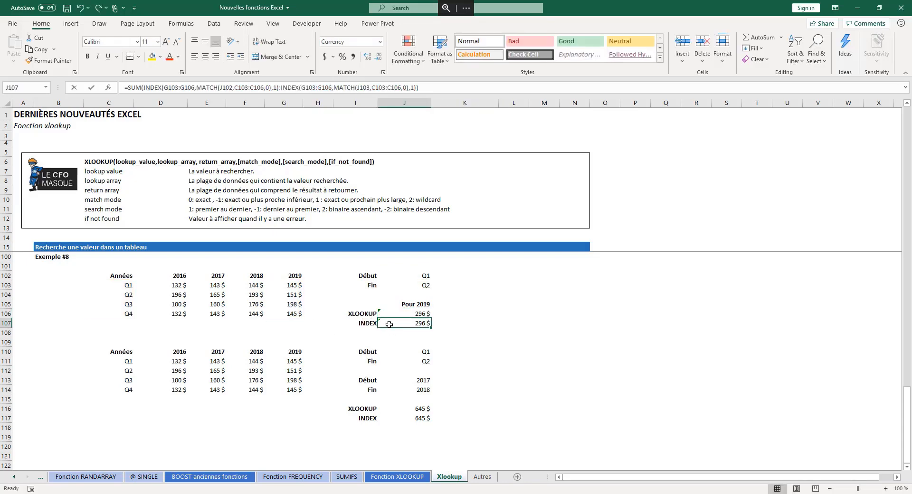
key(F2)
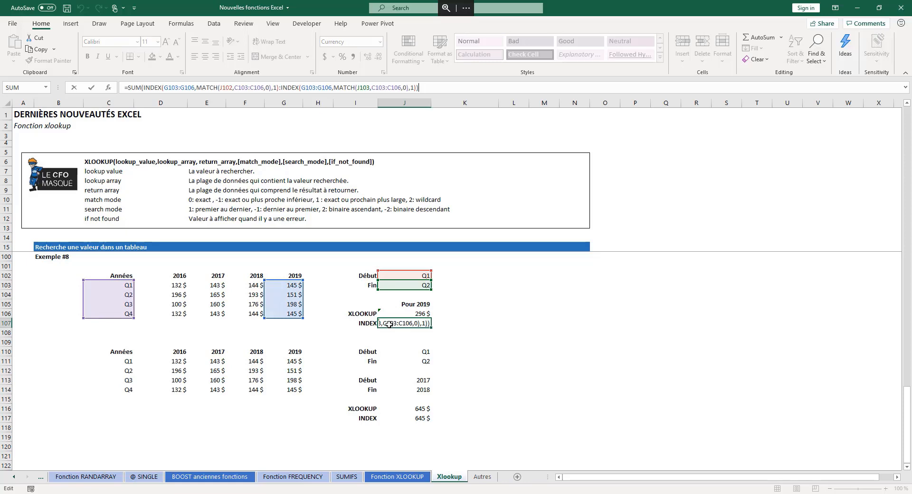
key(ctrl+Return)
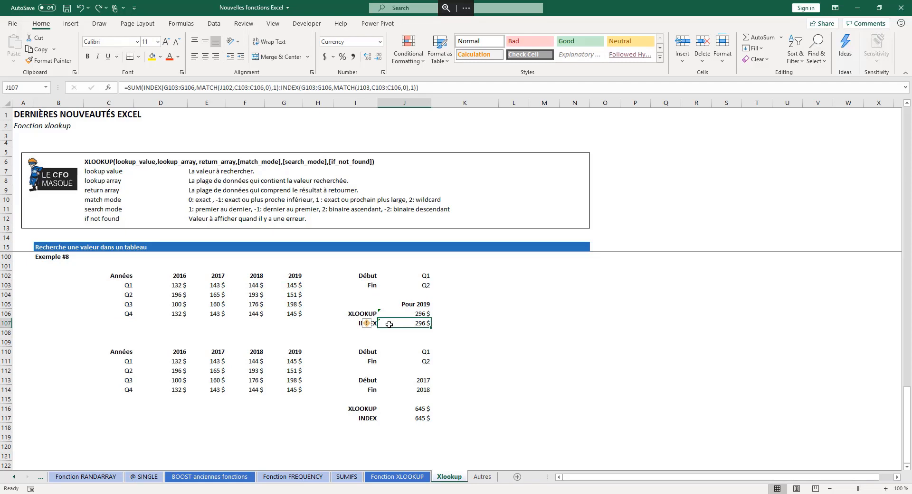
key(Up)
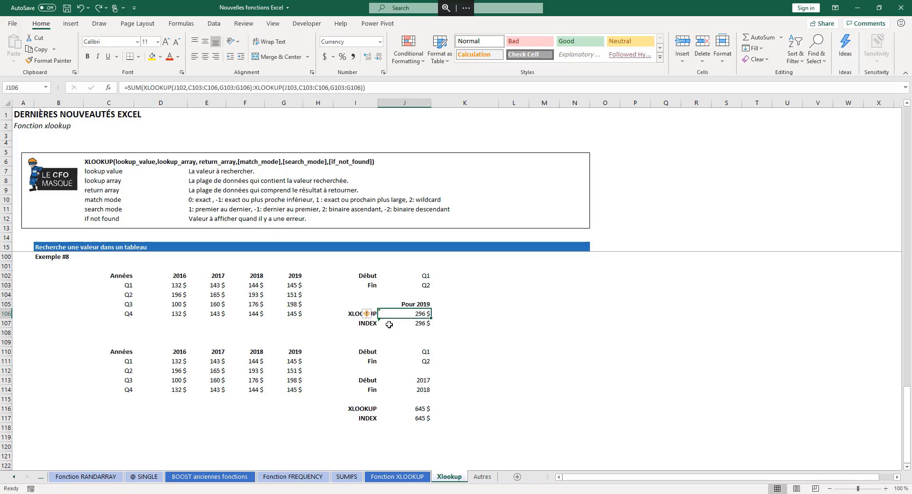
- Review the second table's quarter criteria in J110:J111, year criteria in J113:J114, and the matching amounts in E111:F112
key(Down)
key(Down)
key(Down)
key(Down)
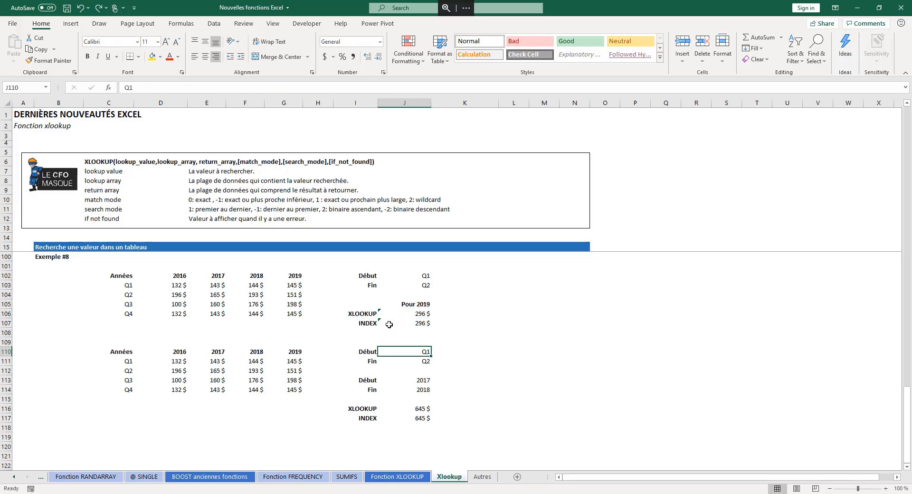
key(Down)
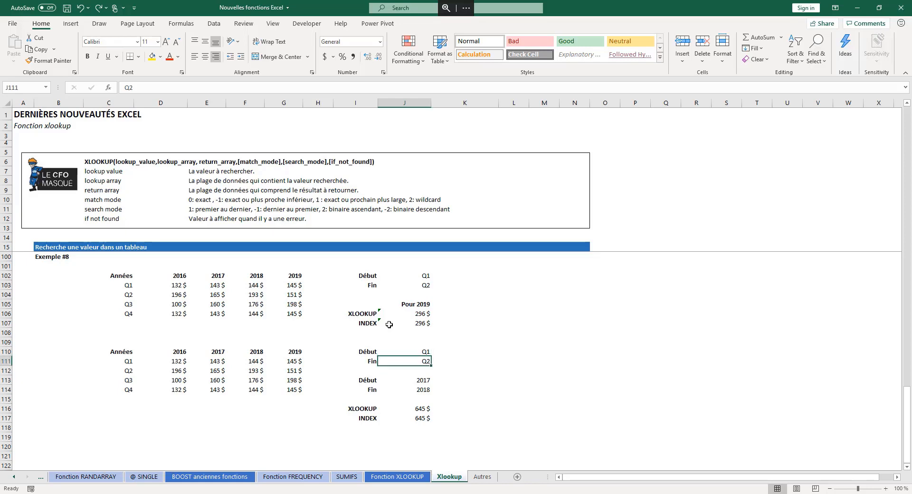
key(Down)
key(Down)
key(Down)
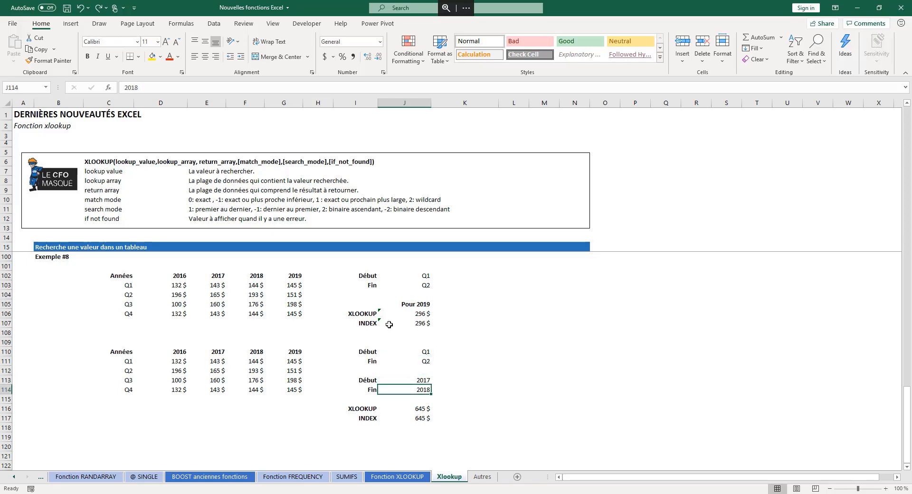
drag(216, 360, 259, 366)
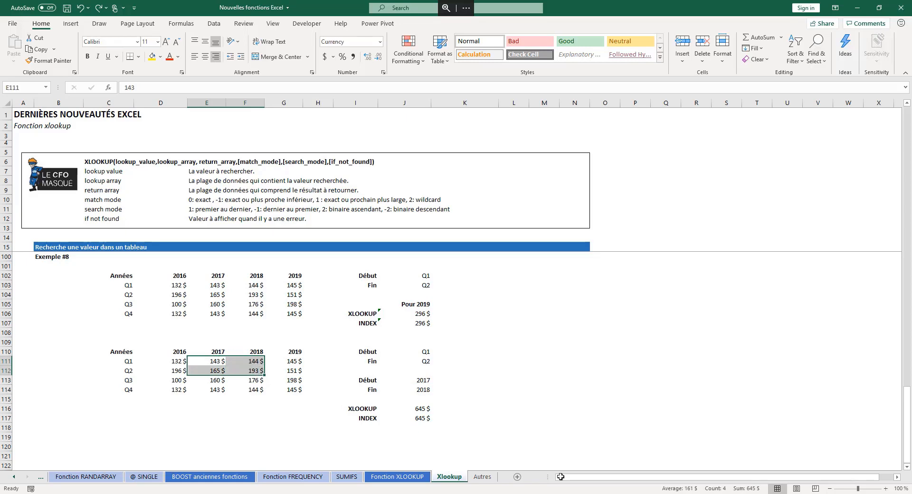
- Inspect the first XLOOKUP in J116's SUM formula, with lookup value J110, lookup array C111:C114 and a nested XLOOKUP on J113 as return array
click(424, 419)
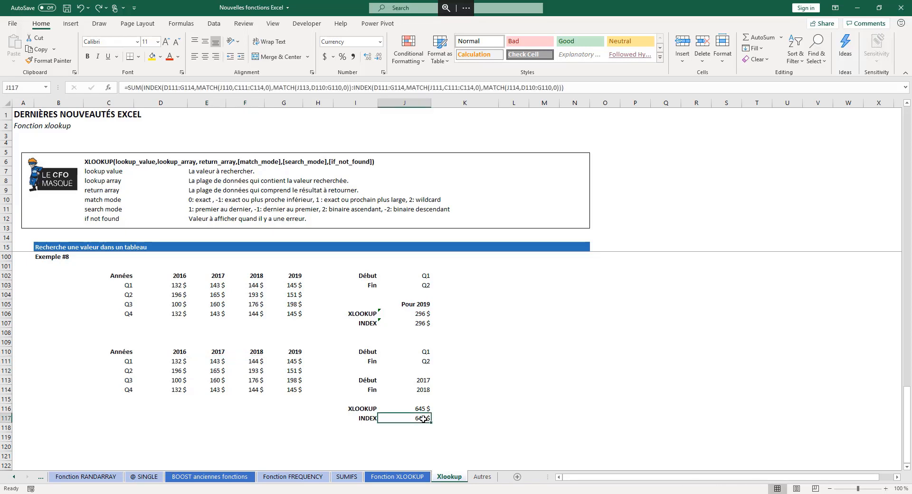
key(Up)
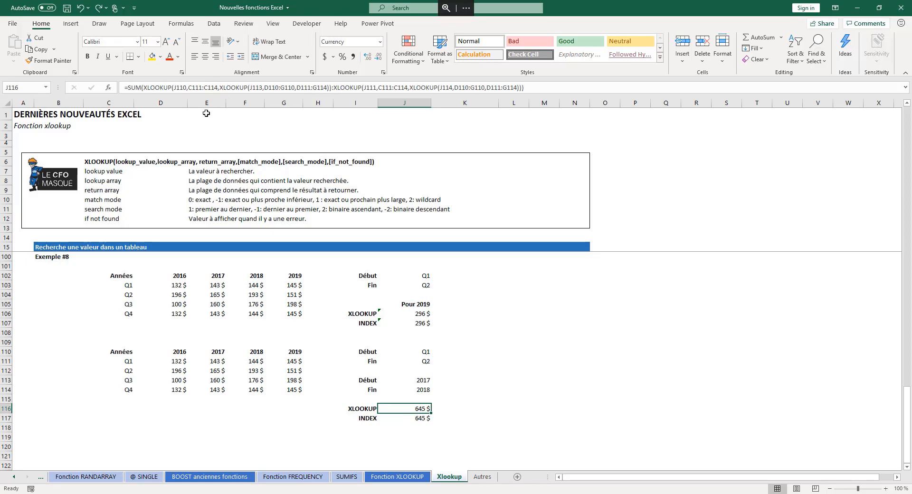
click(175, 88)
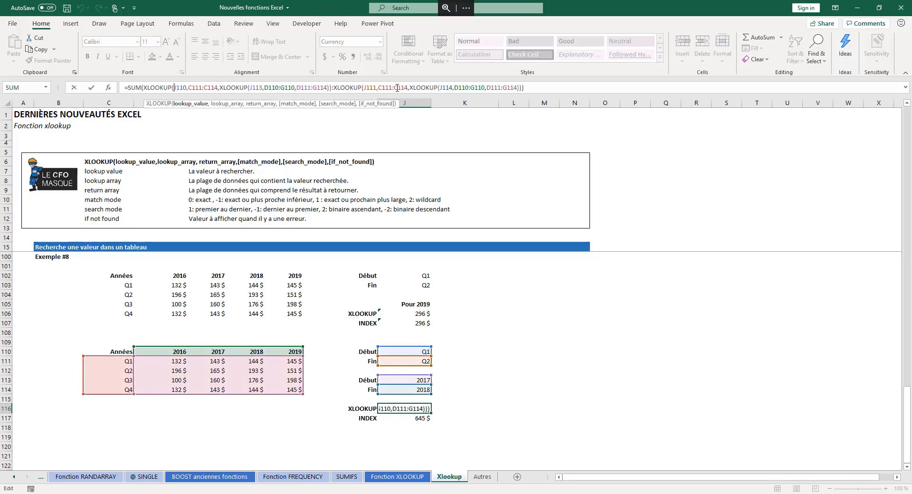
click(190, 104)
click(219, 105)
click(256, 108)
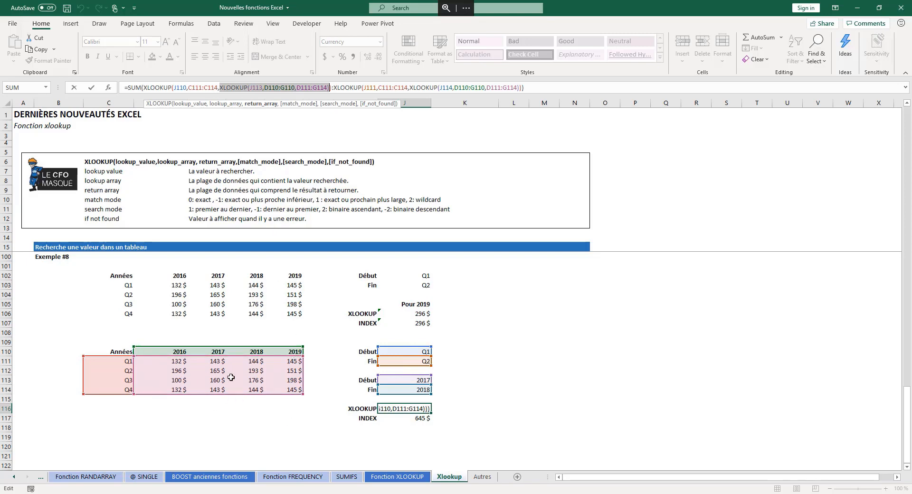
- Inspect the range operator before J116's second XLOOKUP and compare the formula with the SUM of INDEX/MATCH version in J117
click(335, 88)
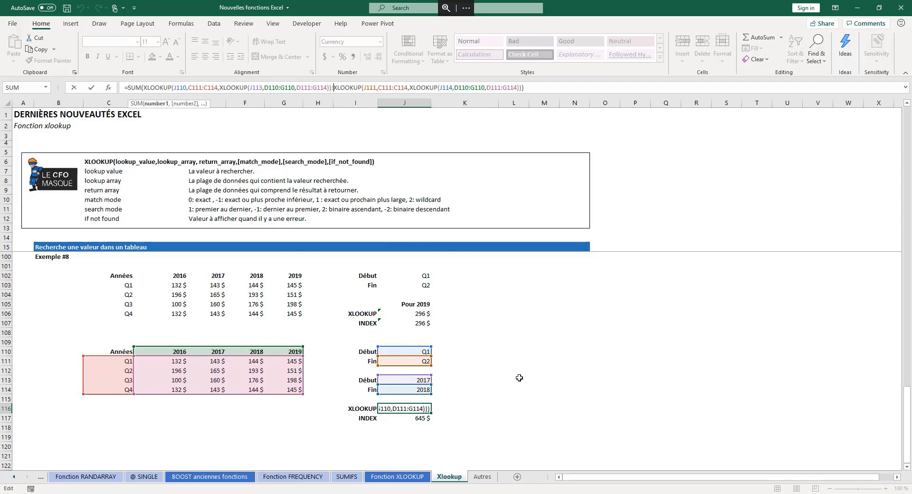
key(ctrl+Return)
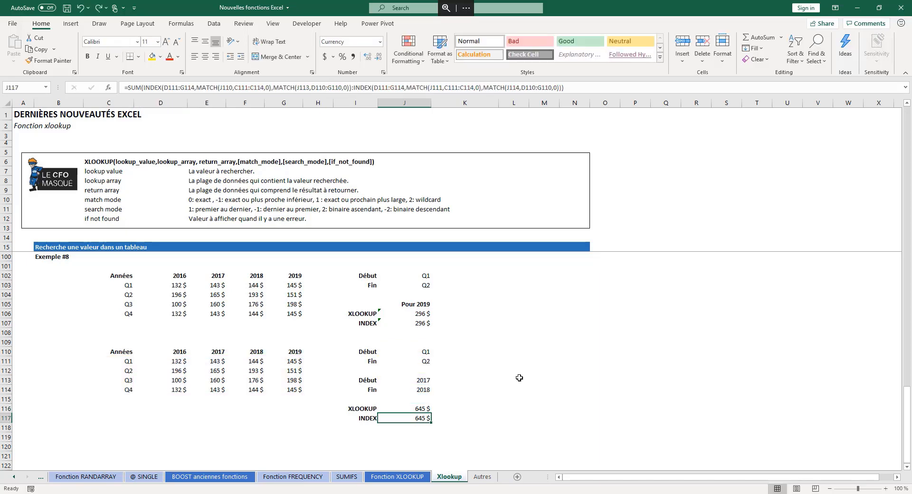
key(Down)
key(Up)
key(Up)
key(Up)
key(Up)
key(Up)
key(Up)
key(Up)
key(Up)
key(Up)
key(Up)
key(Up)
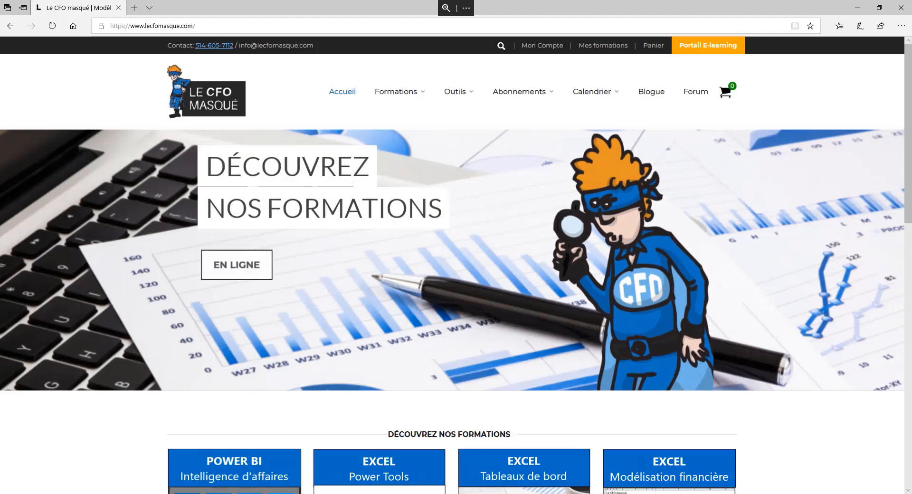
- Switch to the browser, open the webinar calendar on lecfomasque.com and review the upcoming webinars
click(210, 23)
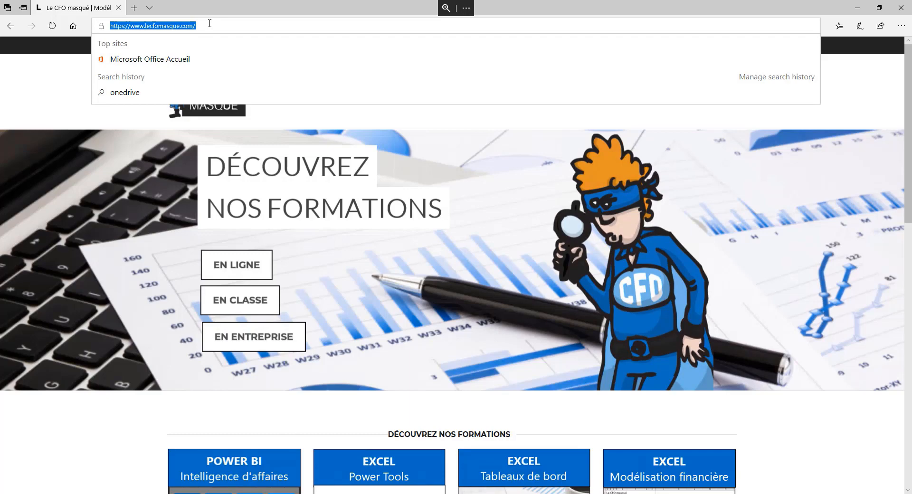
click(112, 443)
mouse_move(611, 95)
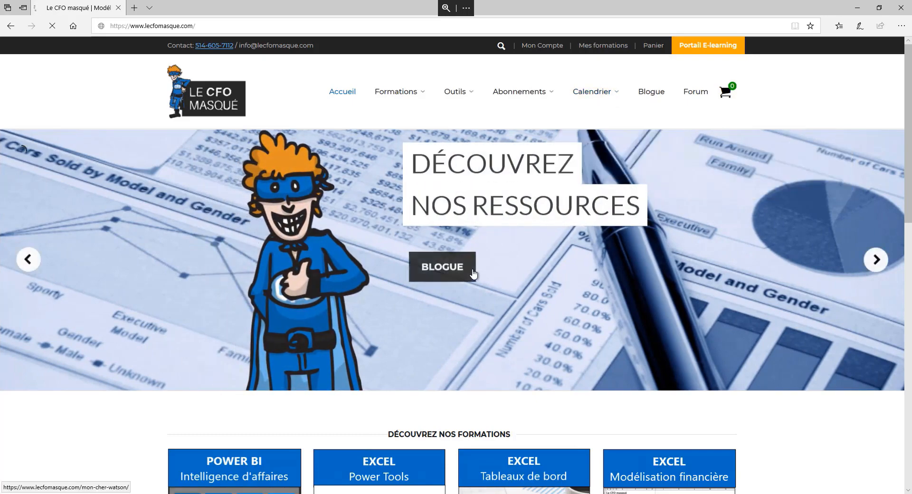
click(429, 310)
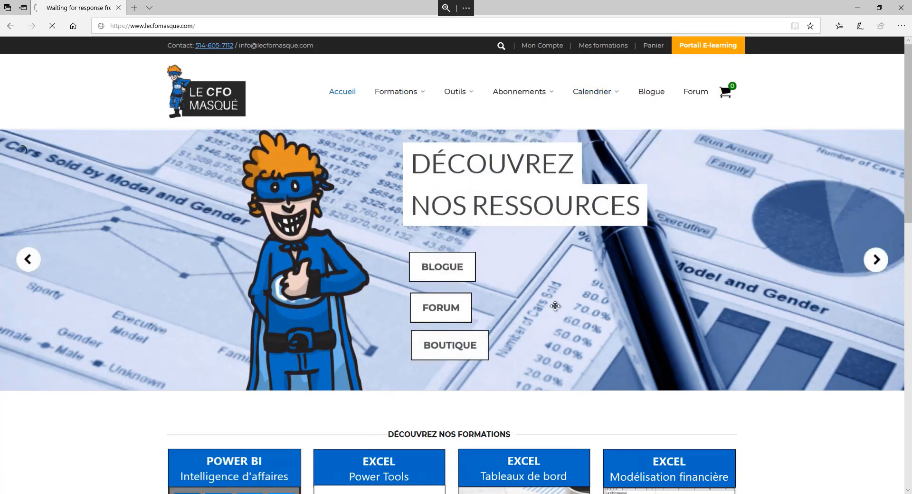
scroll(551, 306, down, 12)
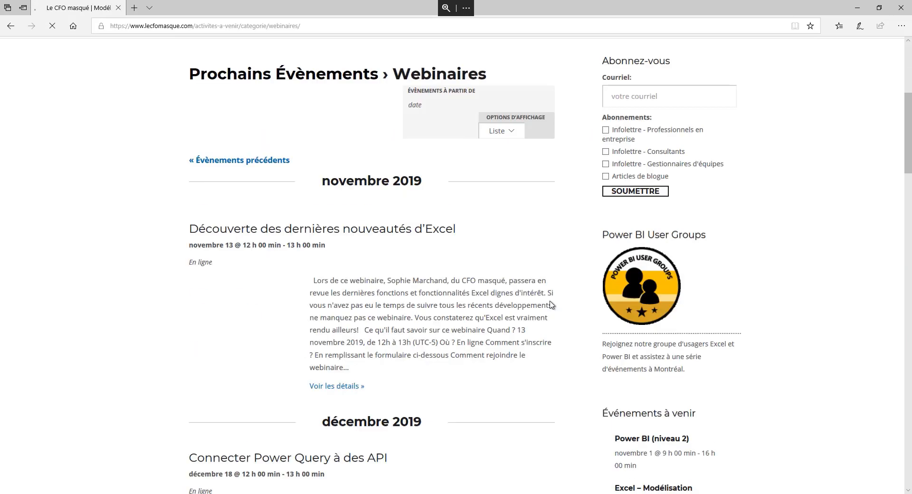
scroll(552, 305, up, 3)
scroll(551, 306, up, 3)
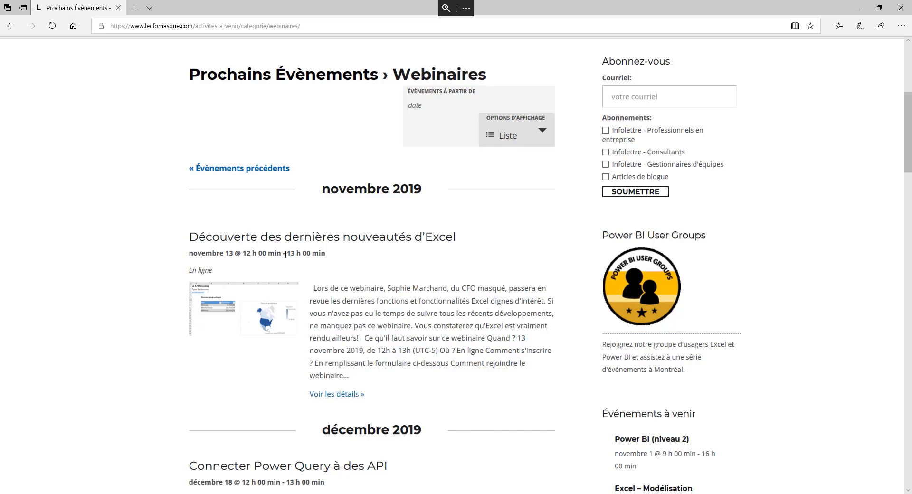
- Return to the lecfomasque.com home page and browse its training and tool categories
key(F5)
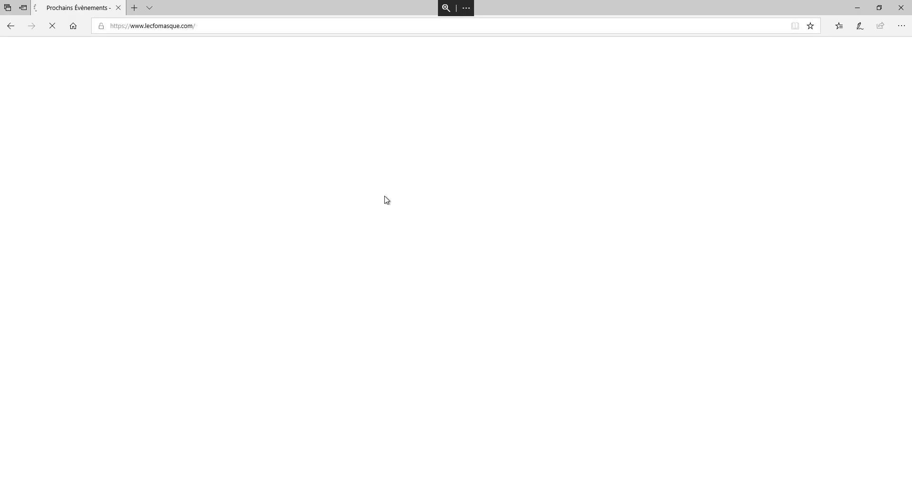
scroll(886, 383, down, 8)
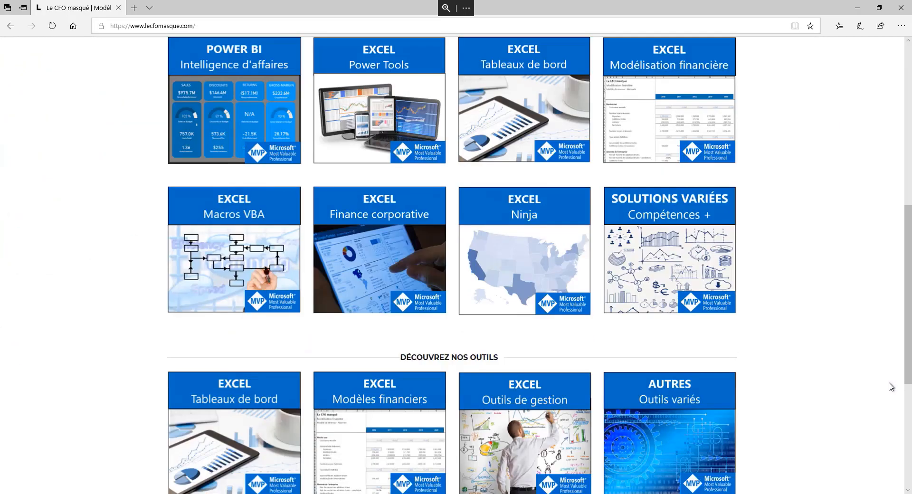
scroll(888, 383, up, 3)
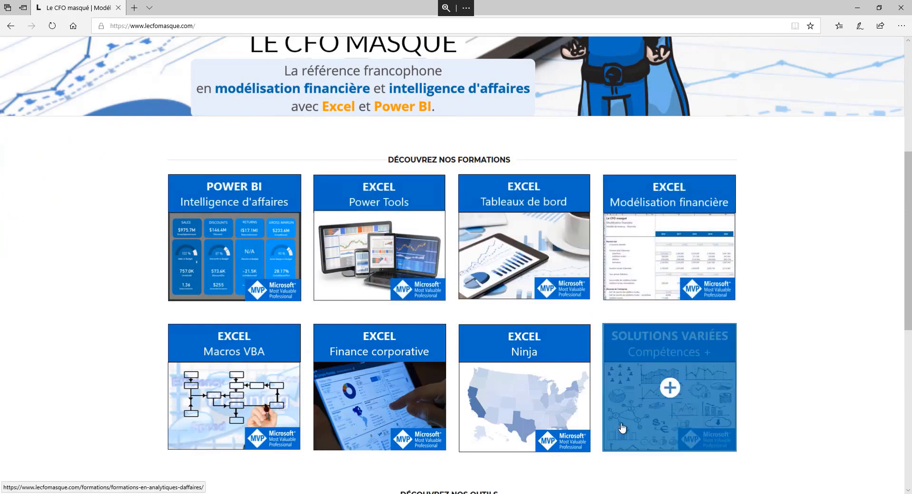
- Open the Power BI Intelligence d'affaires training category and review the courses it offers
click(241, 238)
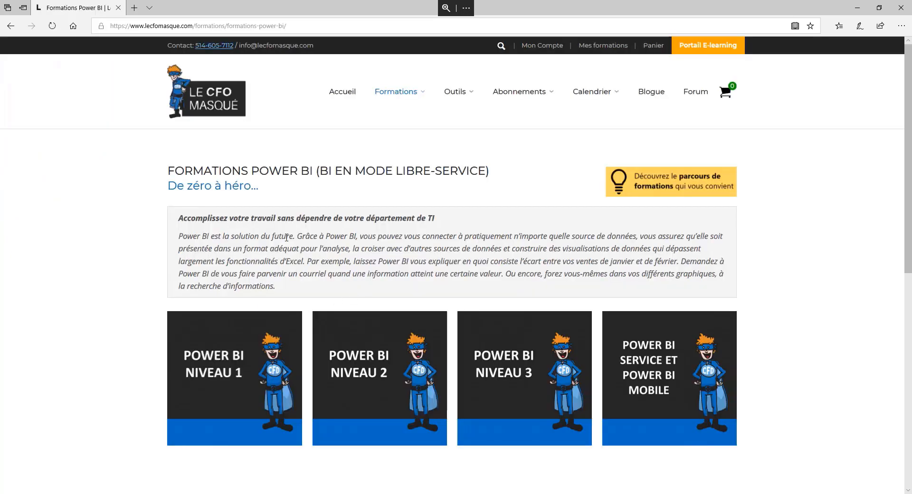
scroll(662, 285, down, 8)
scroll(753, 250, up, 6)
scroll(753, 250, up, 3)
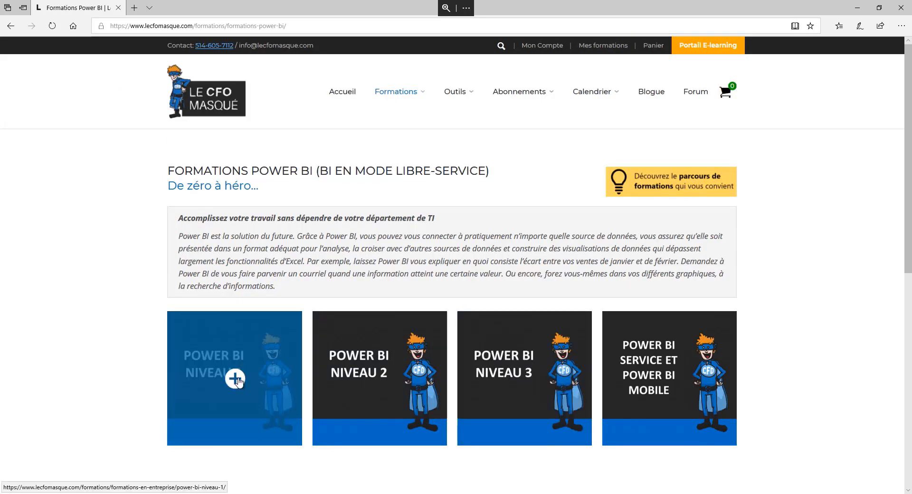
- Open the Parcours de formation page and review the recommended training paths
click(679, 185)
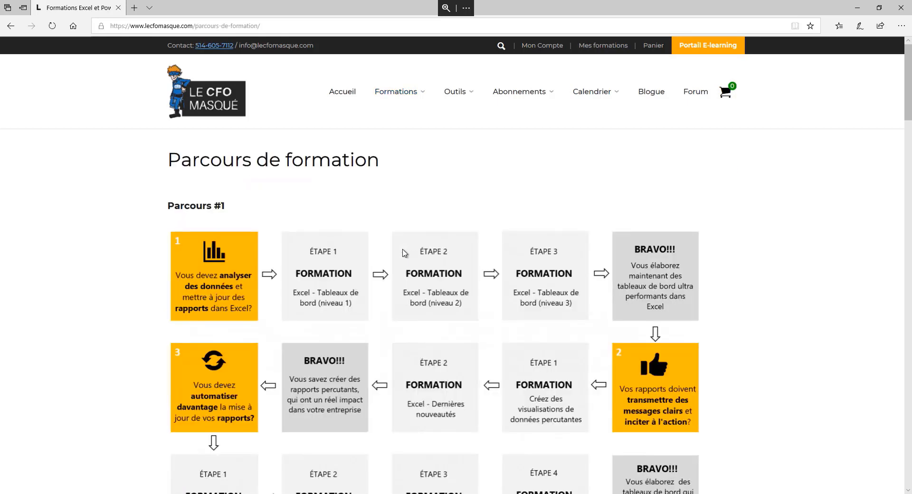
scroll(616, 301, down, 10)
scroll(617, 301, up, 10)
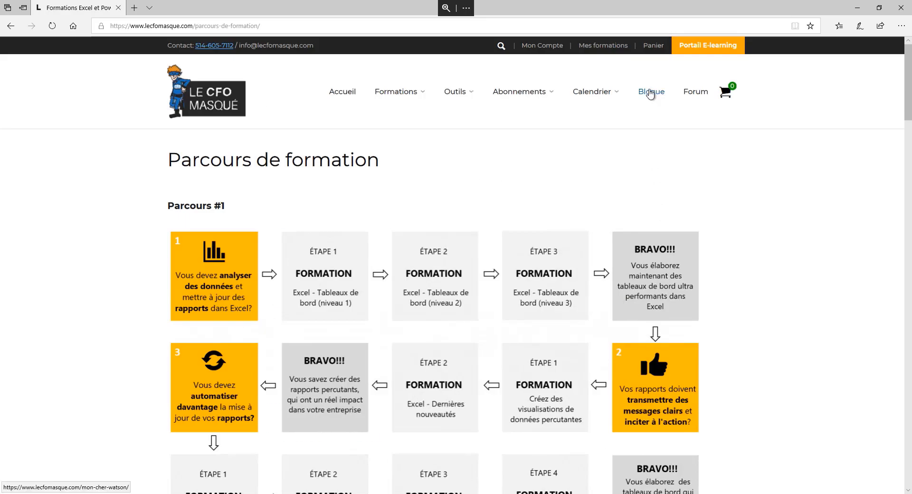
- Examine the site's Calendrier, Formations, Outils and Abonnements offerings
mouse_move(620, 96)
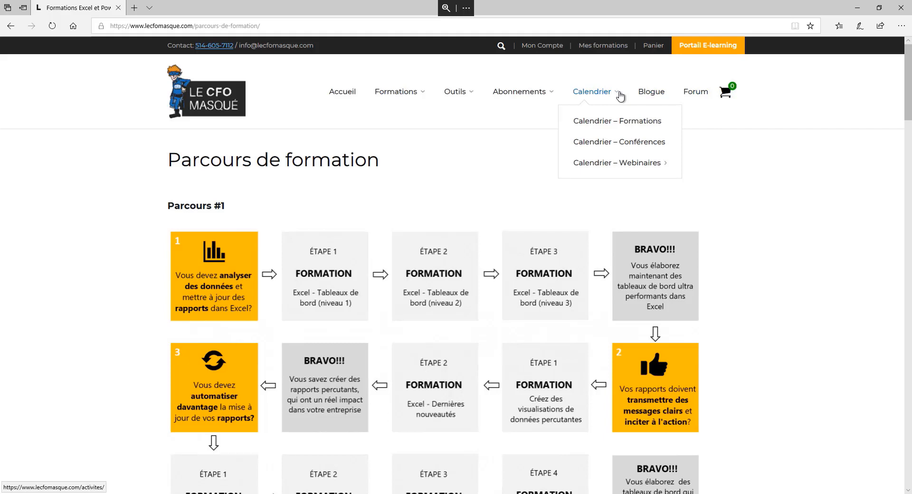
mouse_move(423, 96)
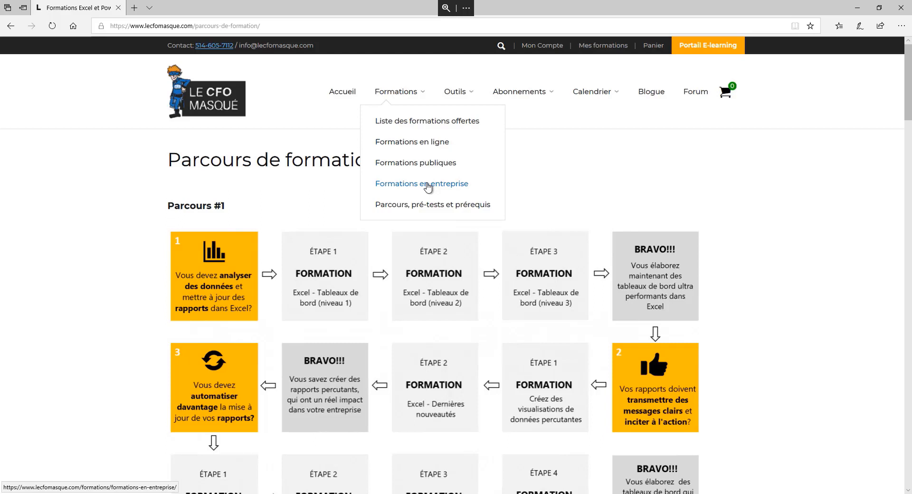
mouse_move(470, 96)
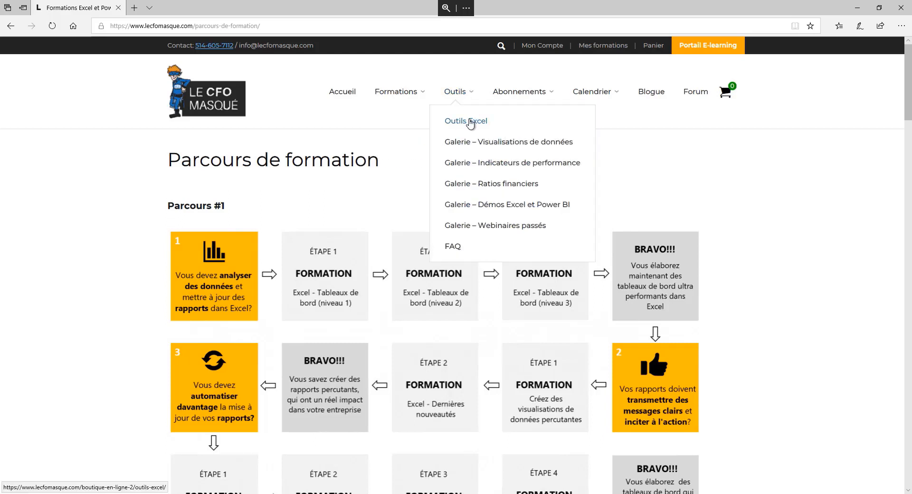
mouse_move(540, 101)
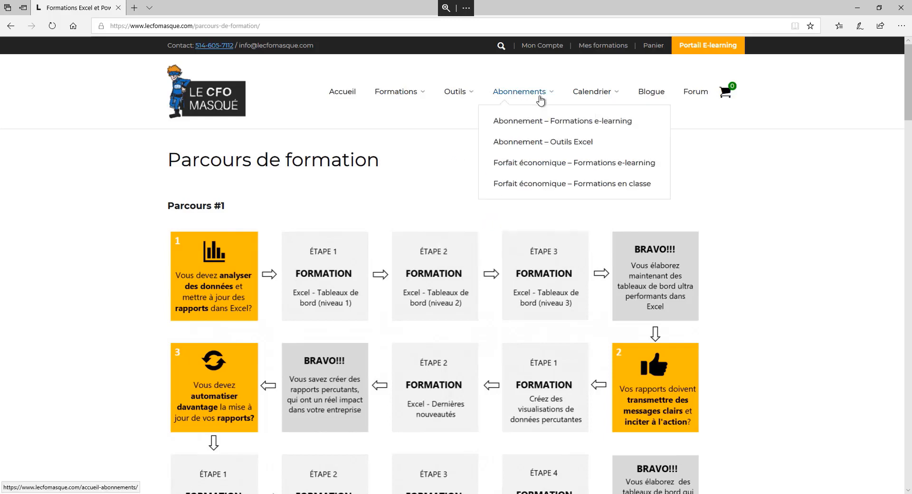